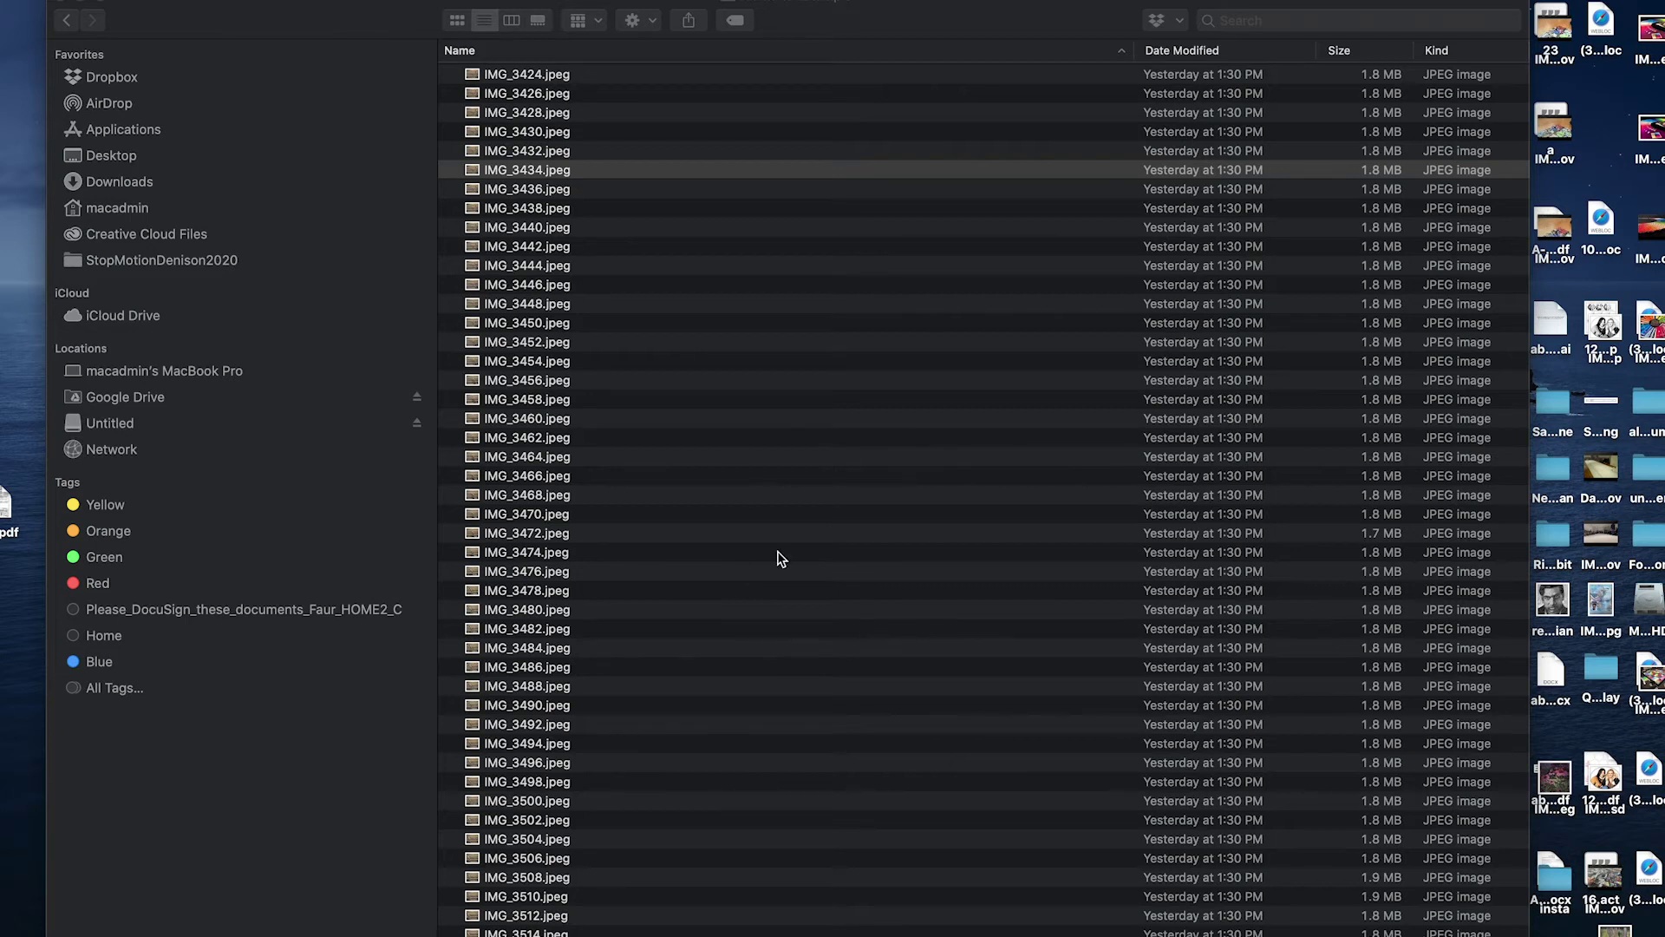
# Step: Look through the sequence of IMG JPEG photos in the Finder file list
pyautogui.scroll(-10, 781, 557)
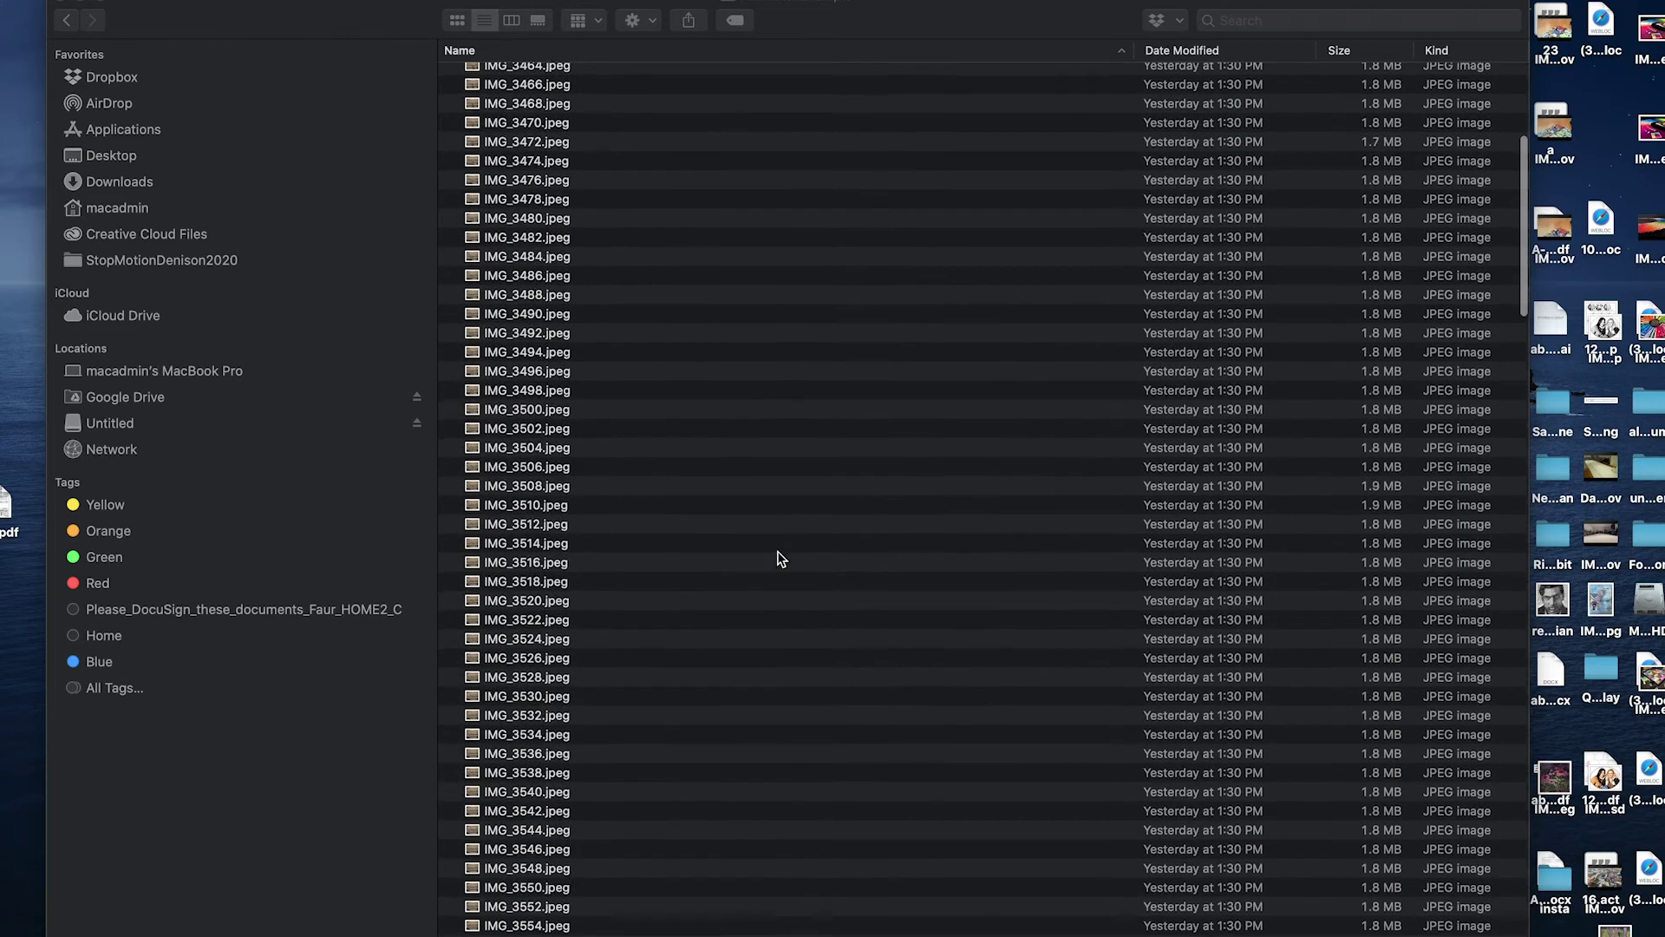
pyautogui.scroll(-15, 777, 551)
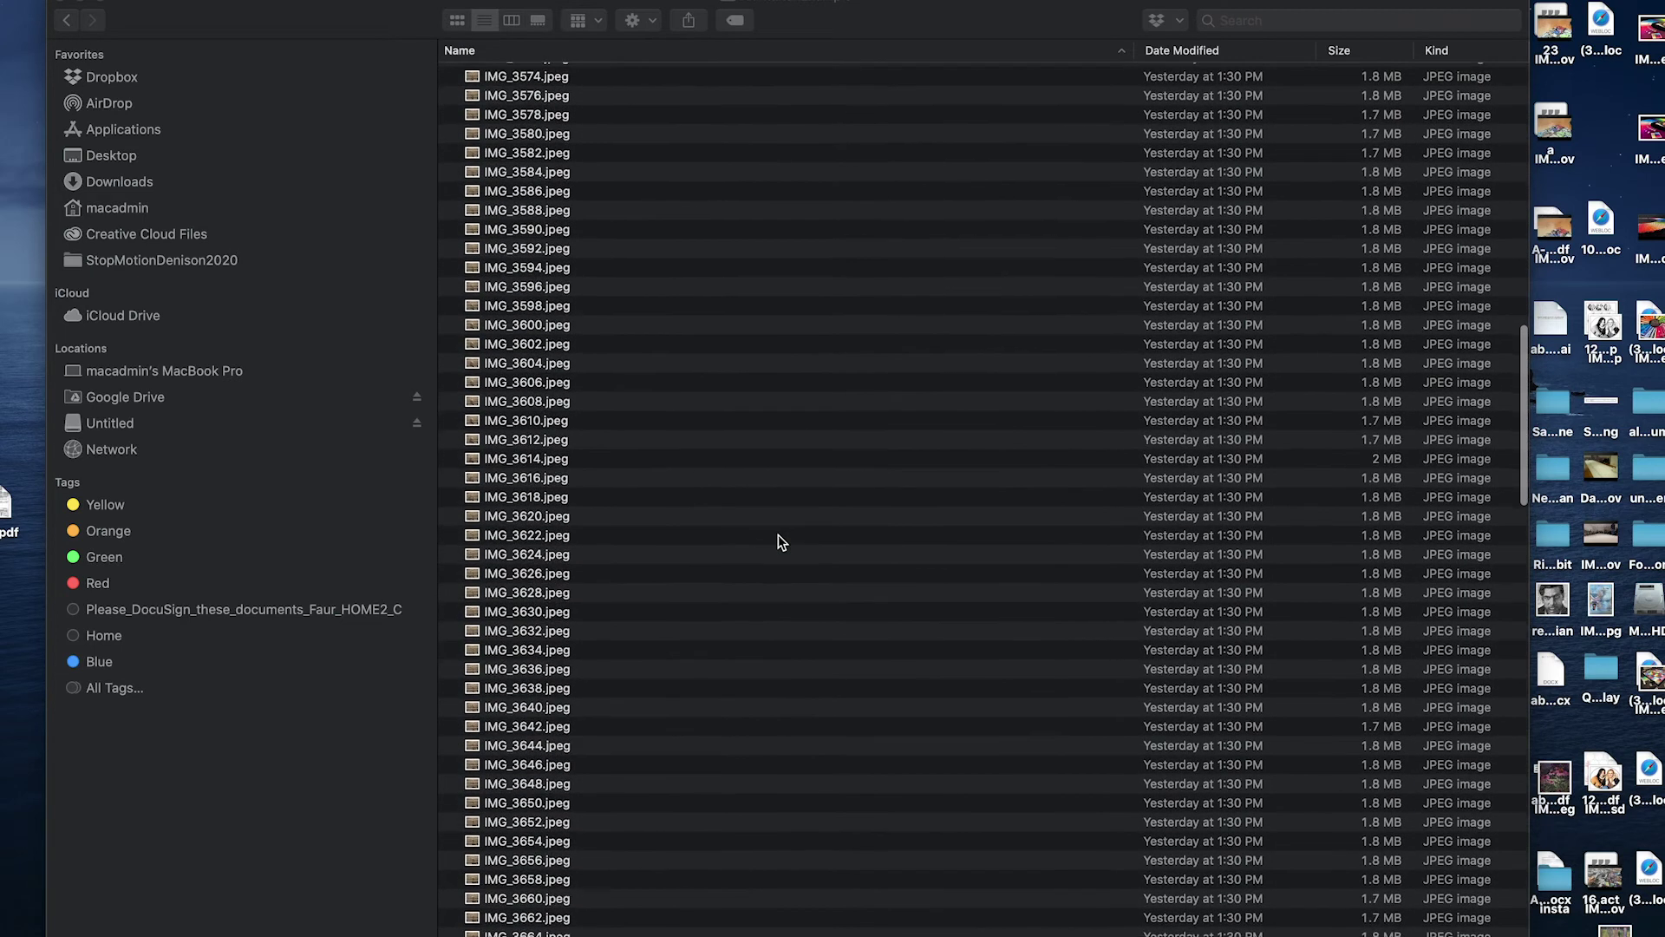
pyautogui.scroll(-7, 778, 538)
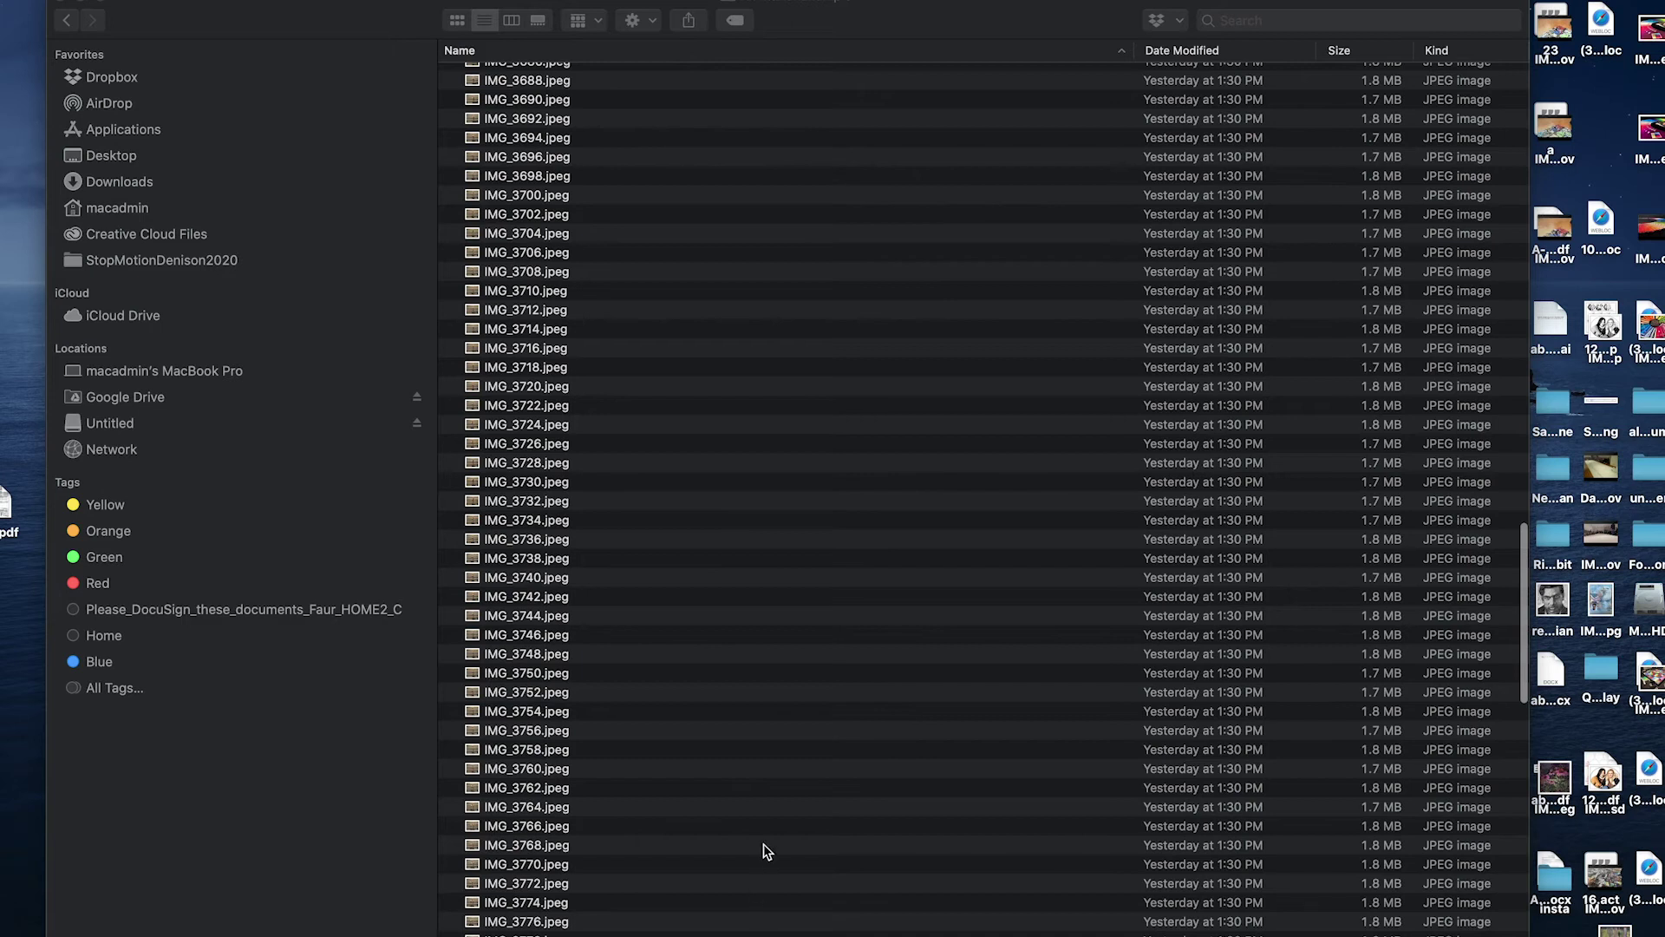
pyautogui.scroll(-12, 764, 845)
pyautogui.scroll(20, 776, 783)
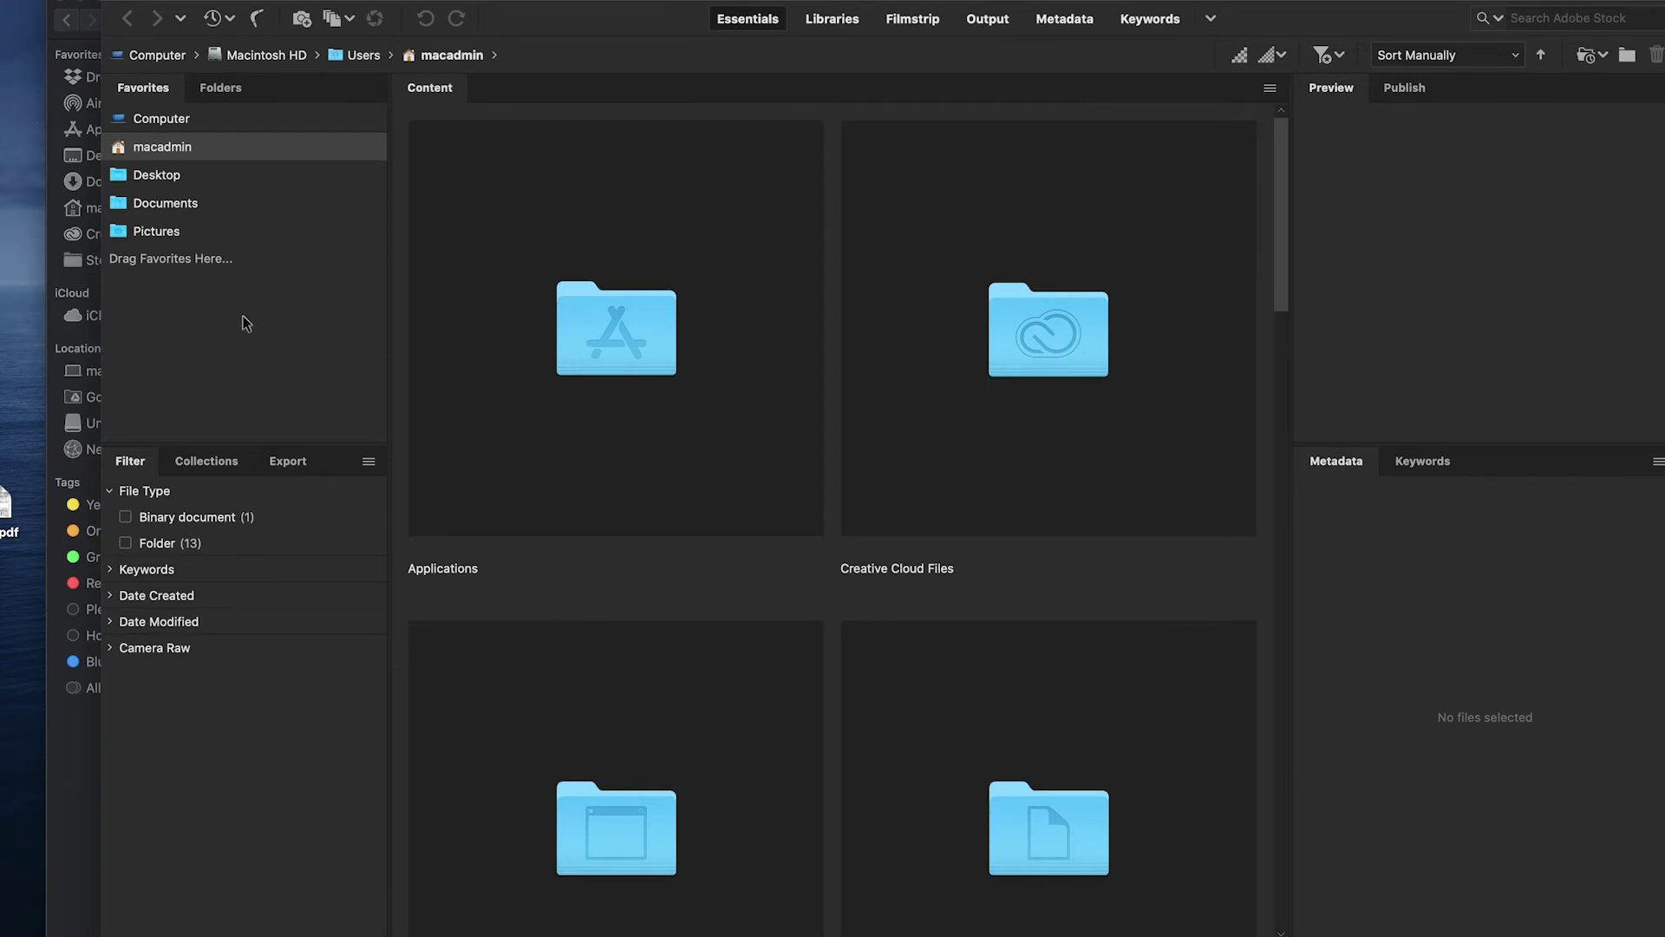
# Step: In Adobe Bridge, open the AnimaitonExample folder on the Desktop
pyautogui.click(209, 179)
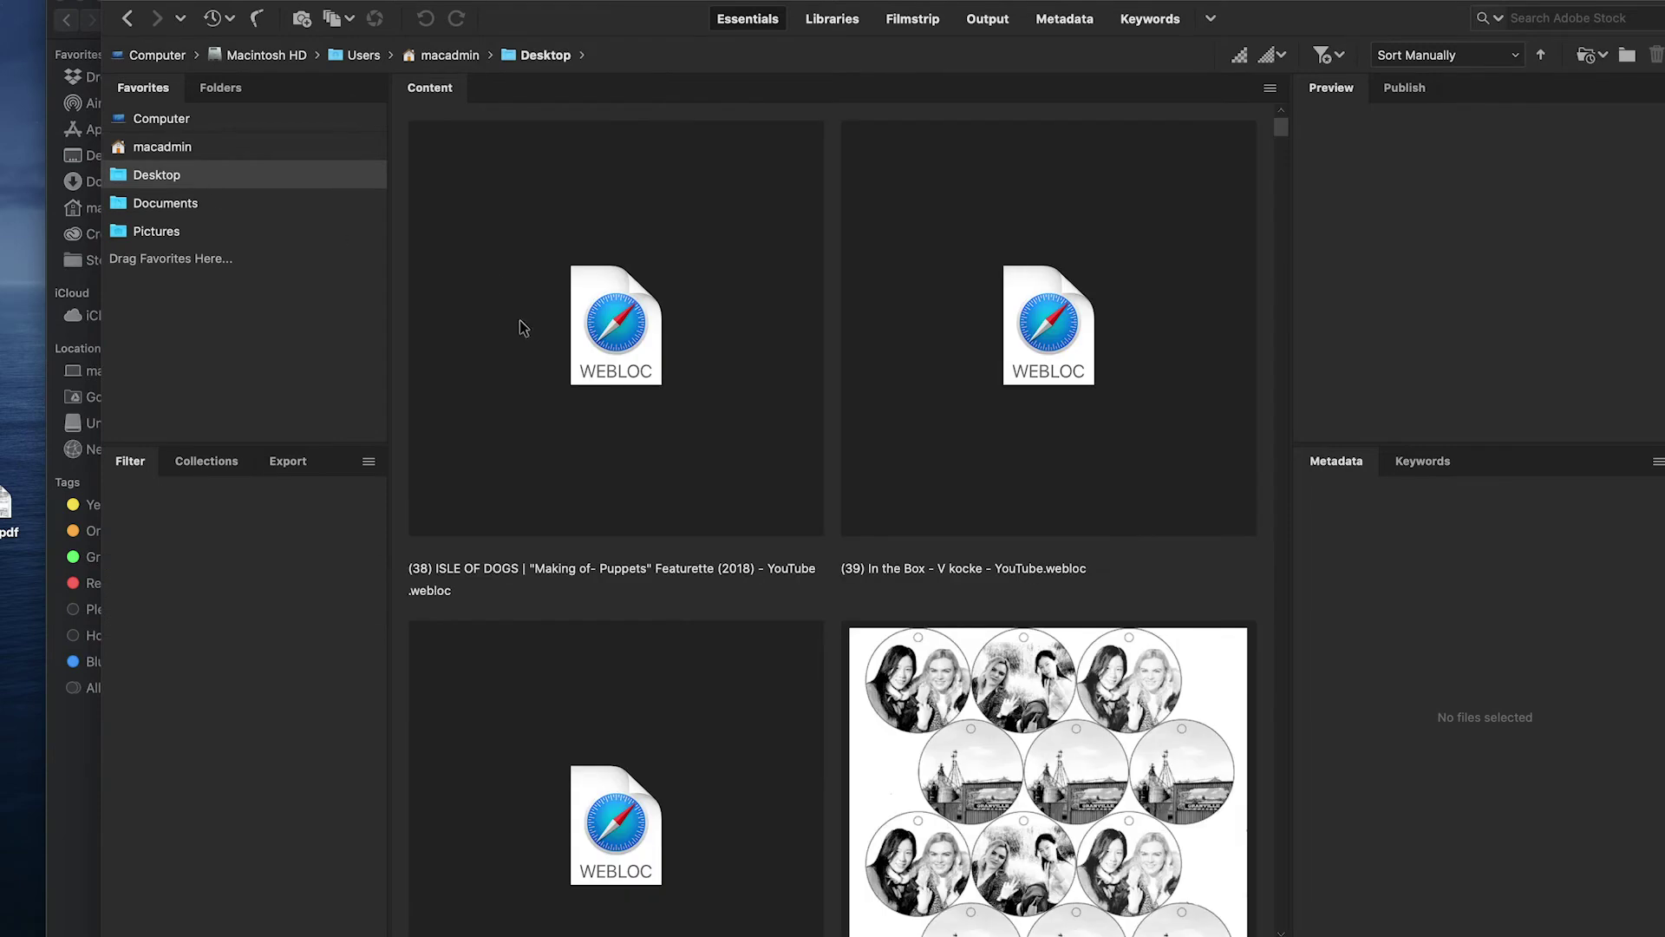
pyautogui.scroll(-5, 631, 520)
pyautogui.scroll(-10, 632, 518)
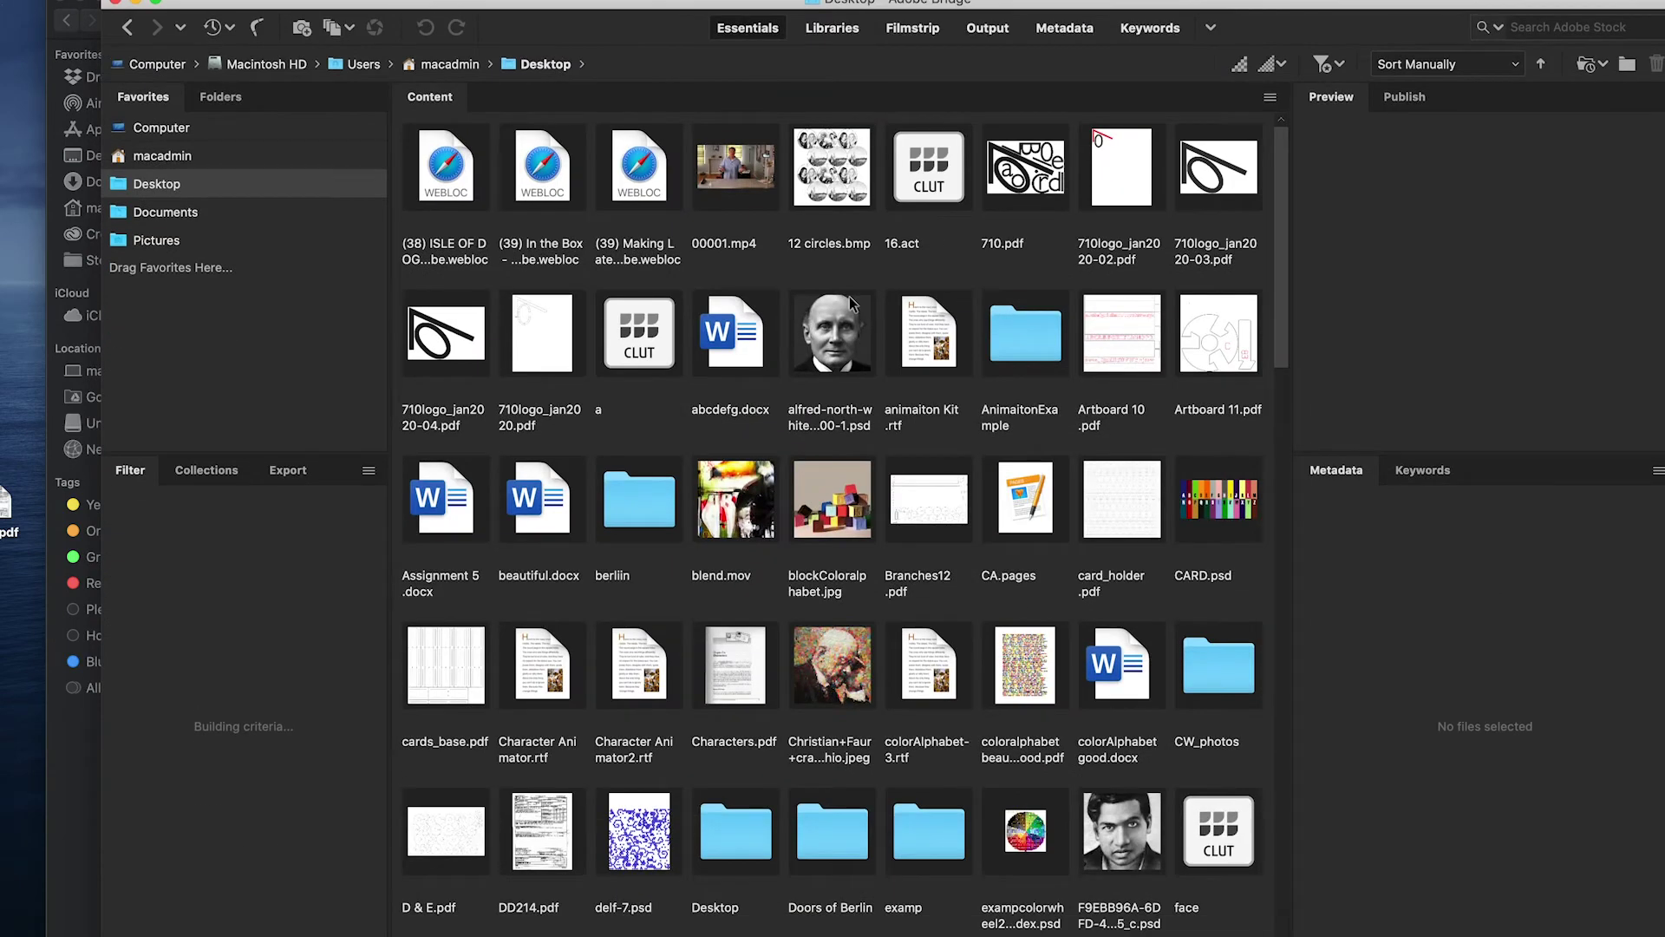
pyautogui.click(1057, 365)
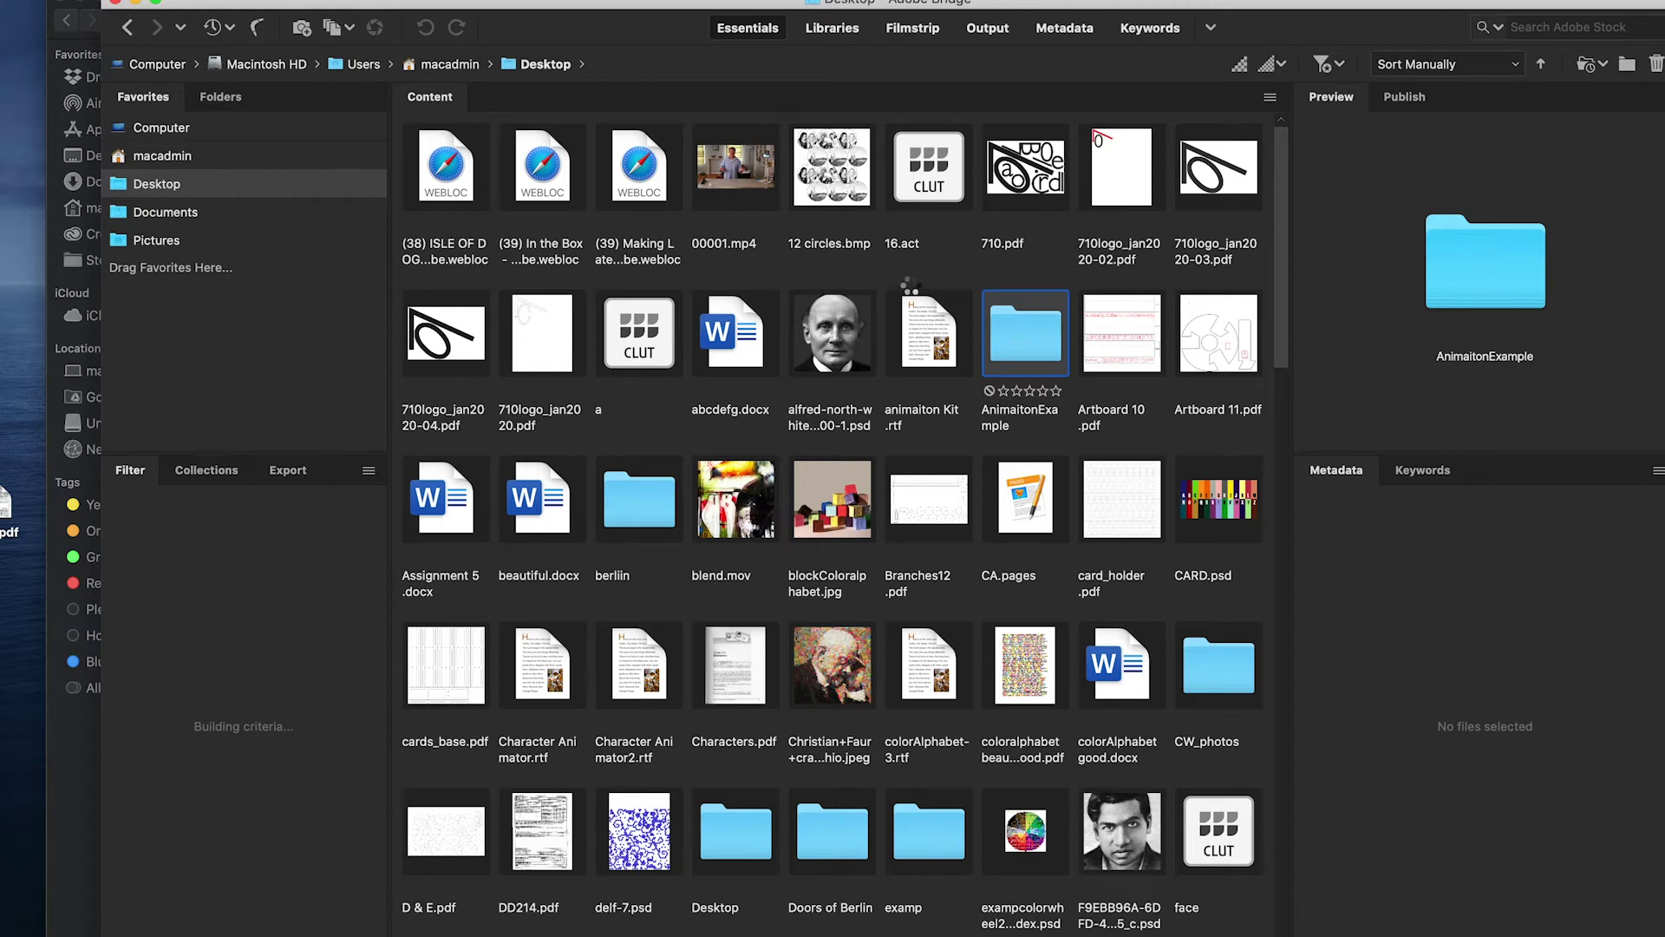
pyautogui.doubleClick(1029, 338)
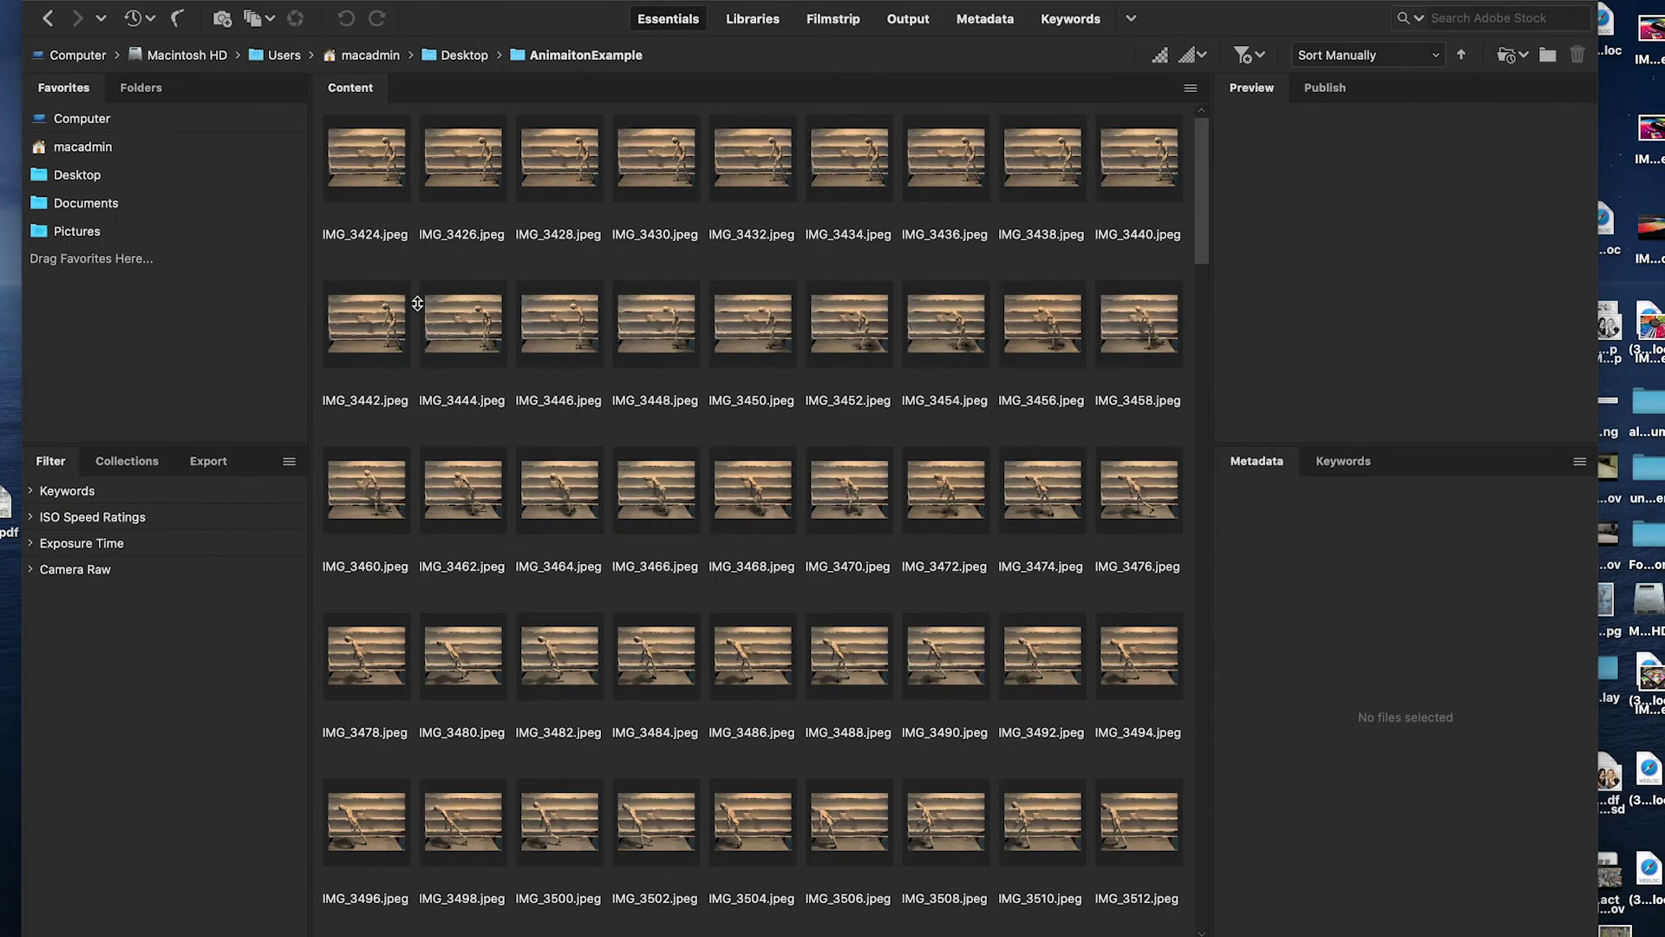
# Step: Look through the folder's image sequence and preview its first frame, IMG_3424.jpeg
pyautogui.scroll(-10, 417, 303)
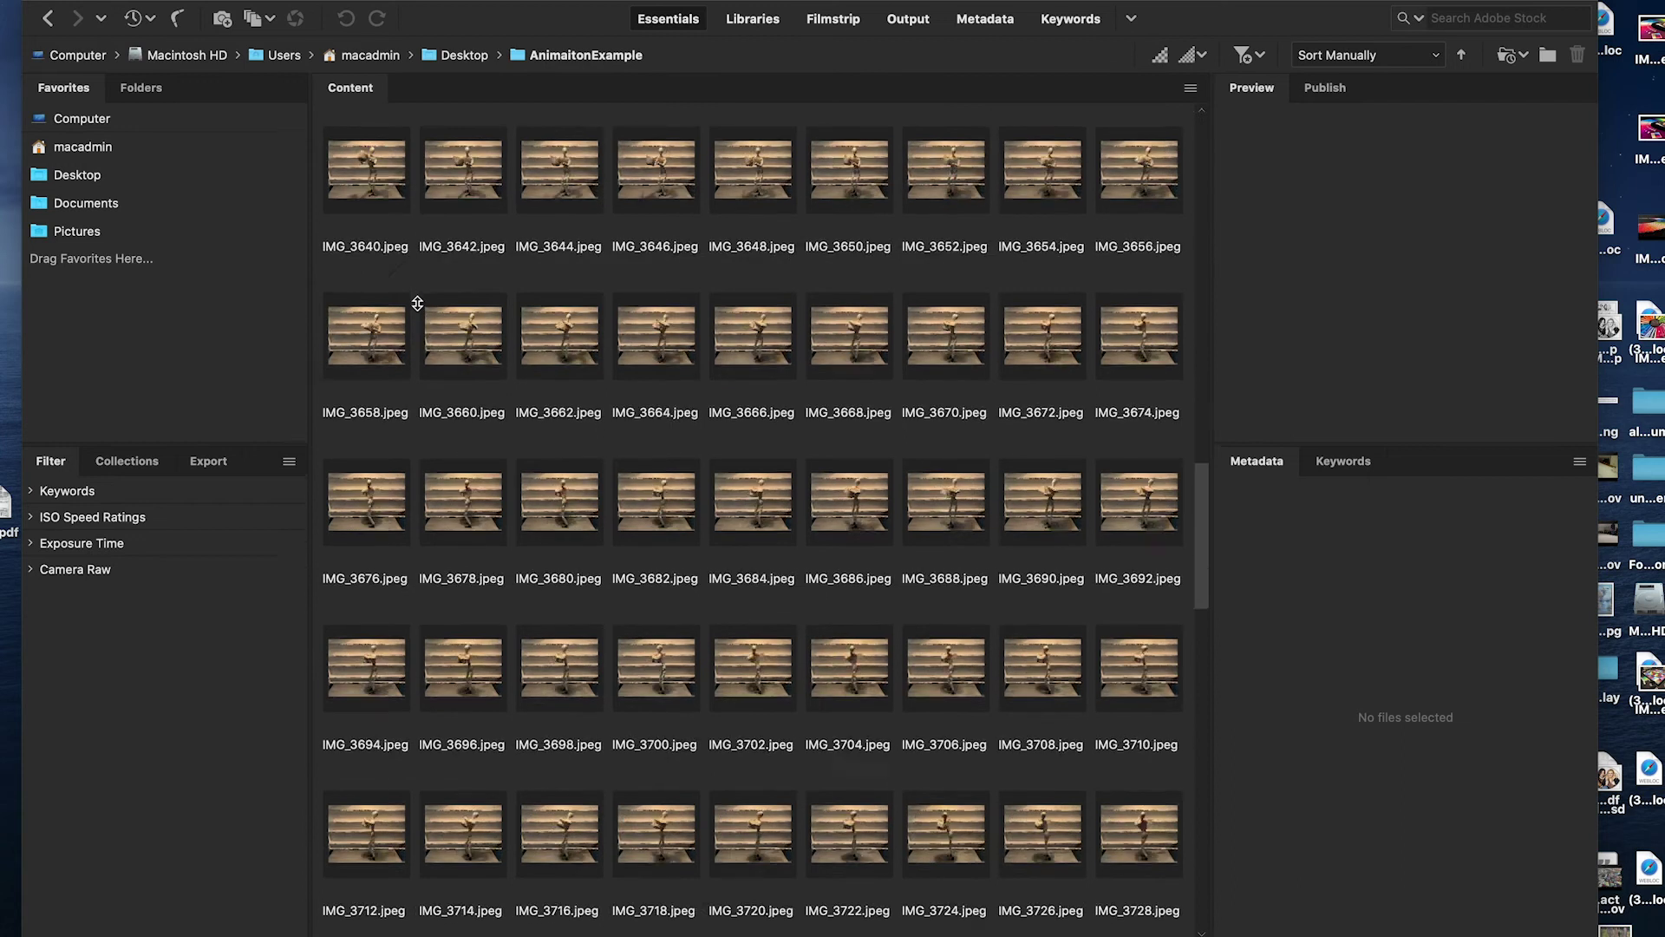
pyautogui.scroll(10, 417, 302)
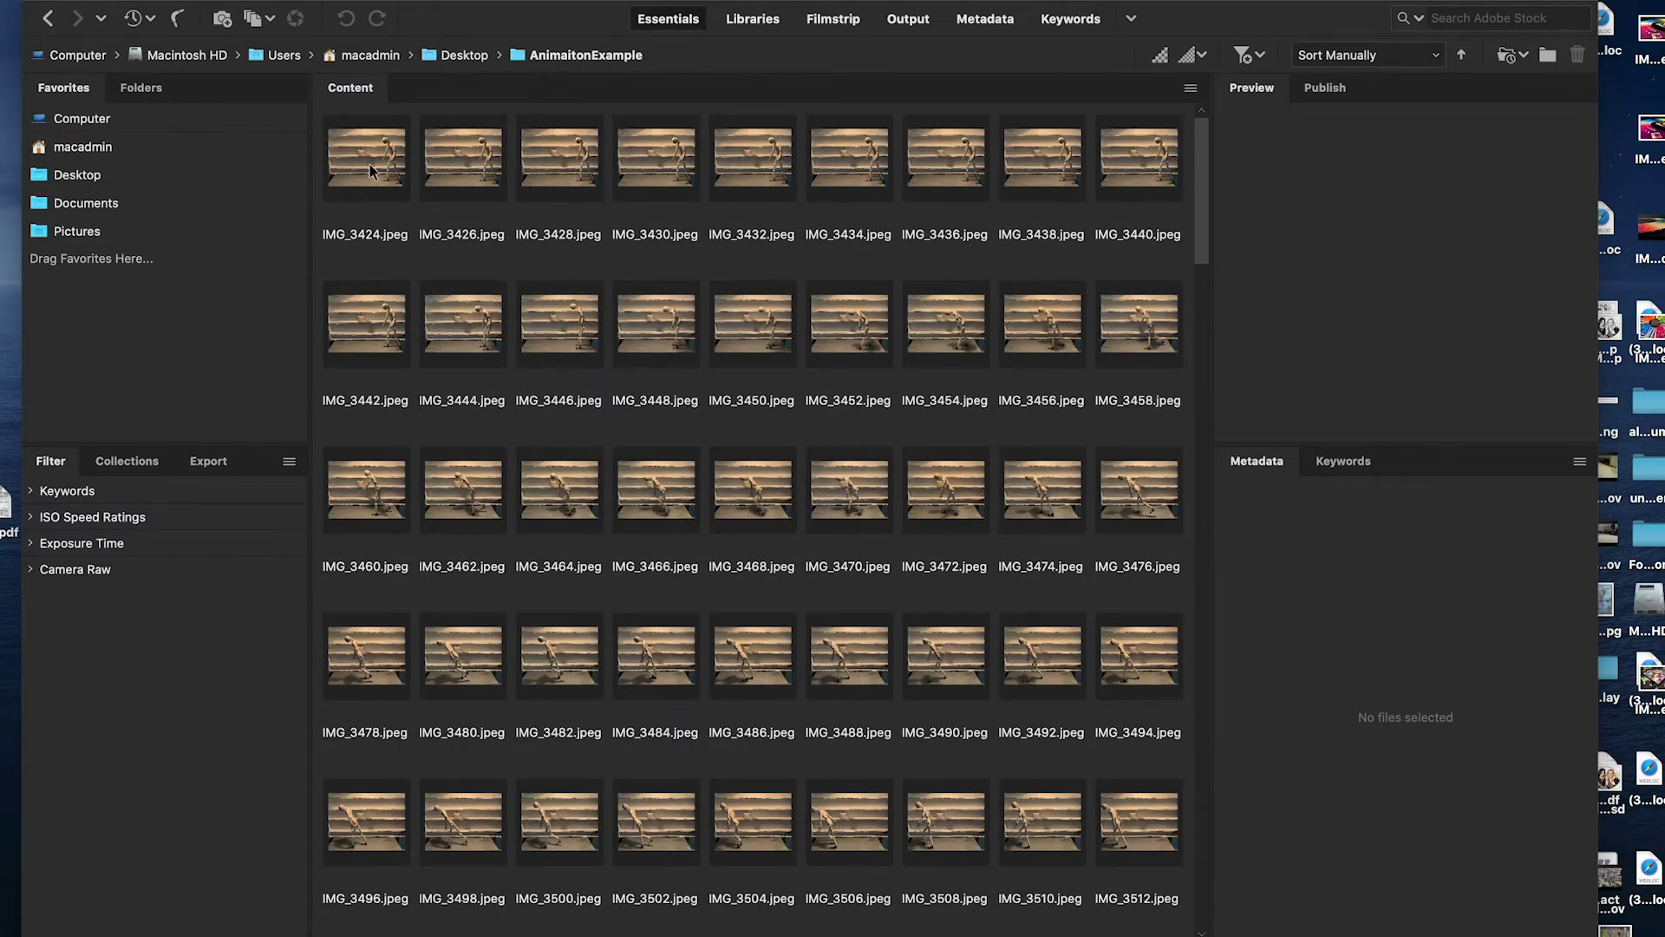
pyautogui.click(357, 186)
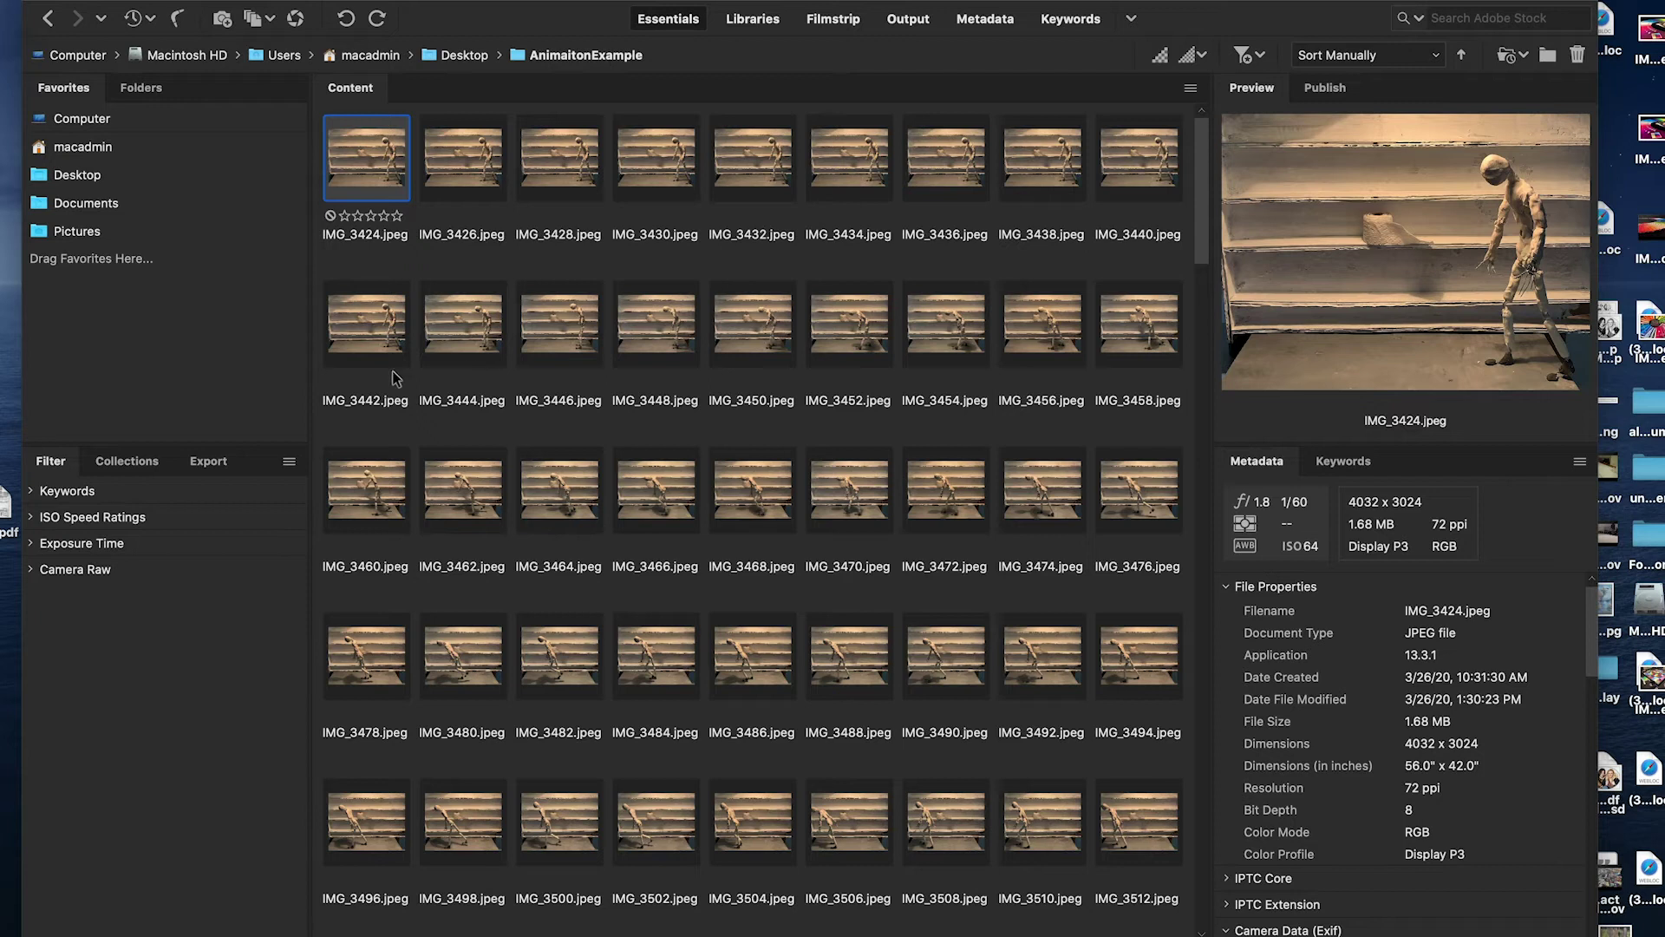
pyautogui.scroll(-5, 431, 518)
pyautogui.scroll(5, 431, 518)
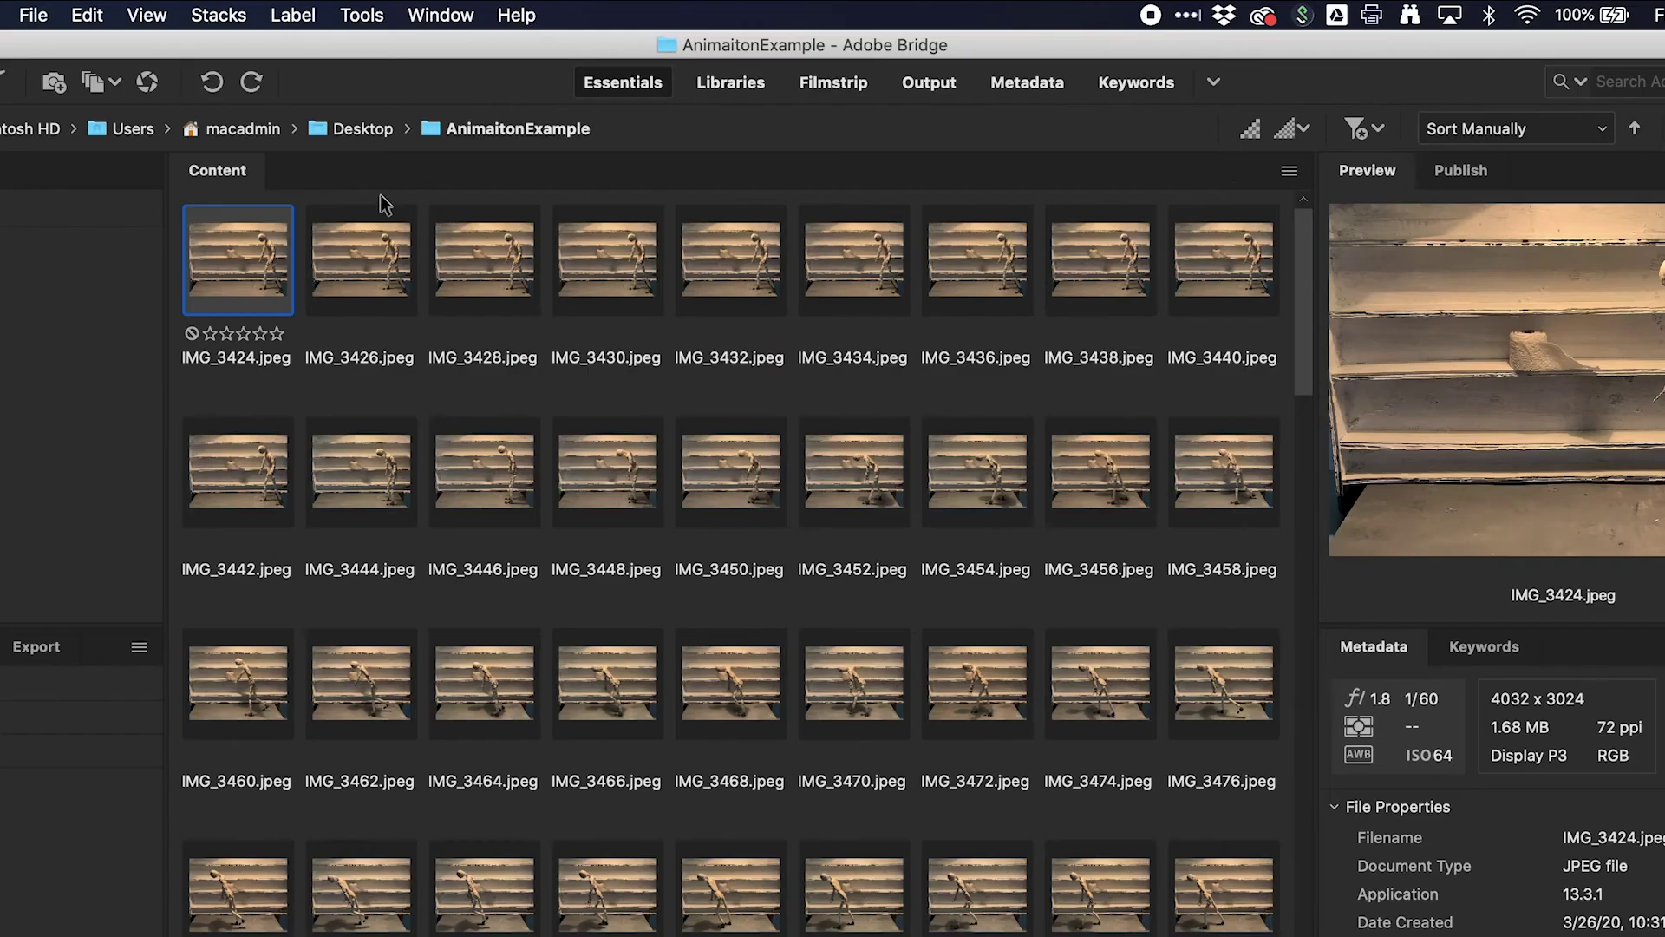
# Step: Select all the images in the AnimaitonExample folder
pyautogui.click(90, 17)
pyautogui.moveTo(216, 336)
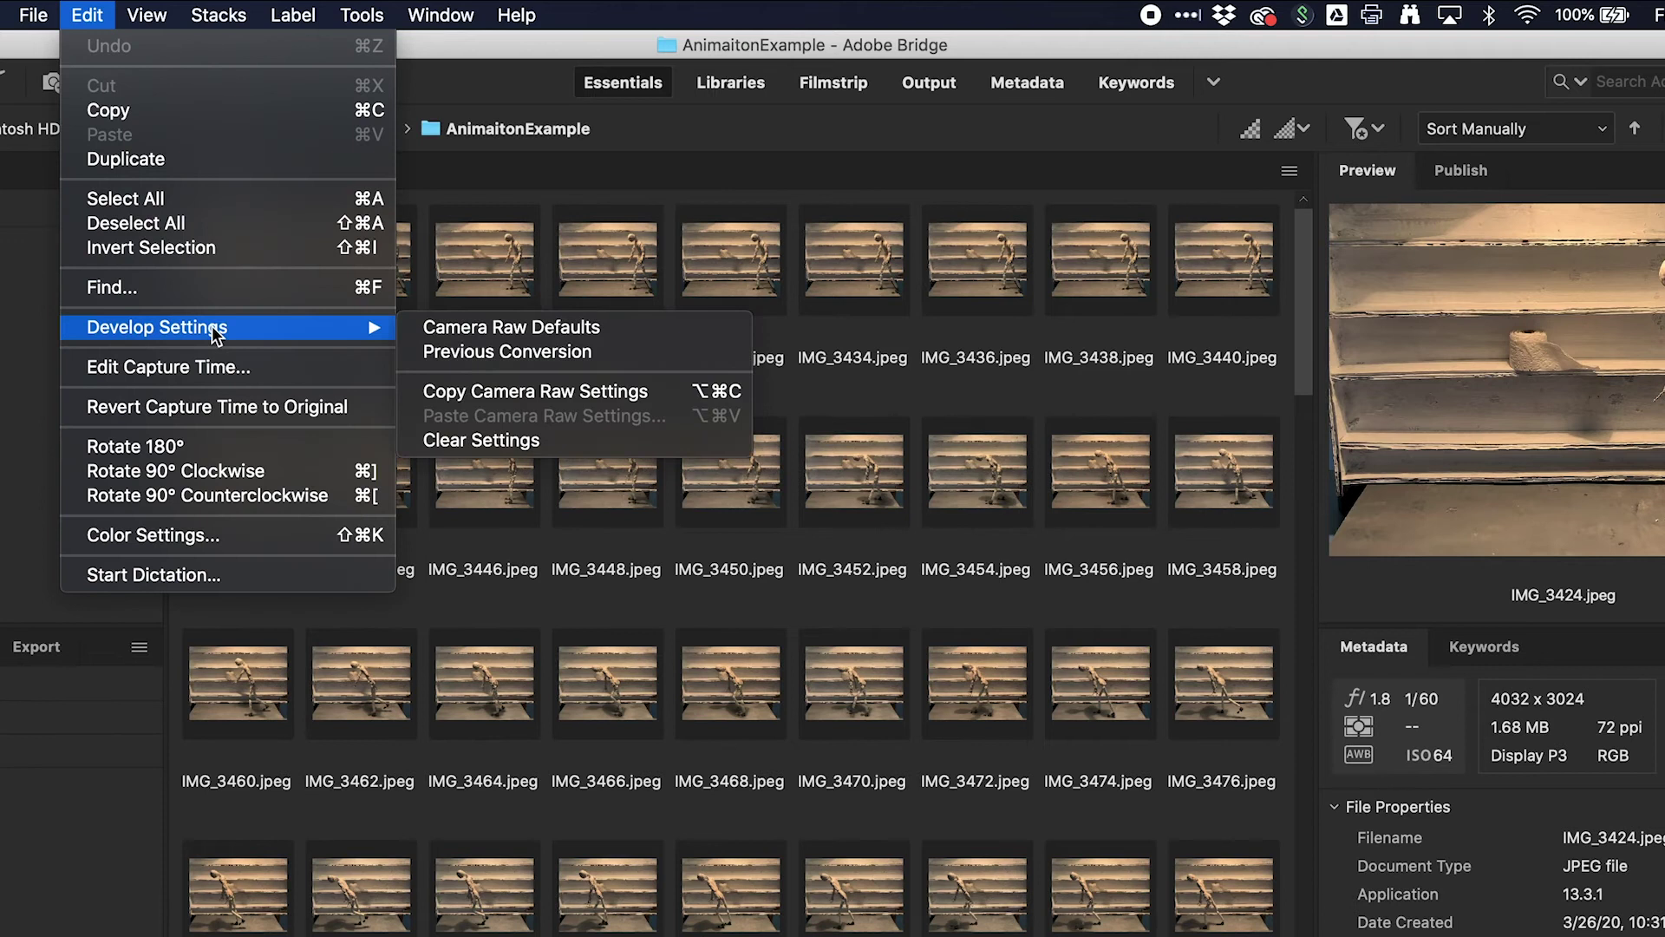
pyautogui.click(214, 202)
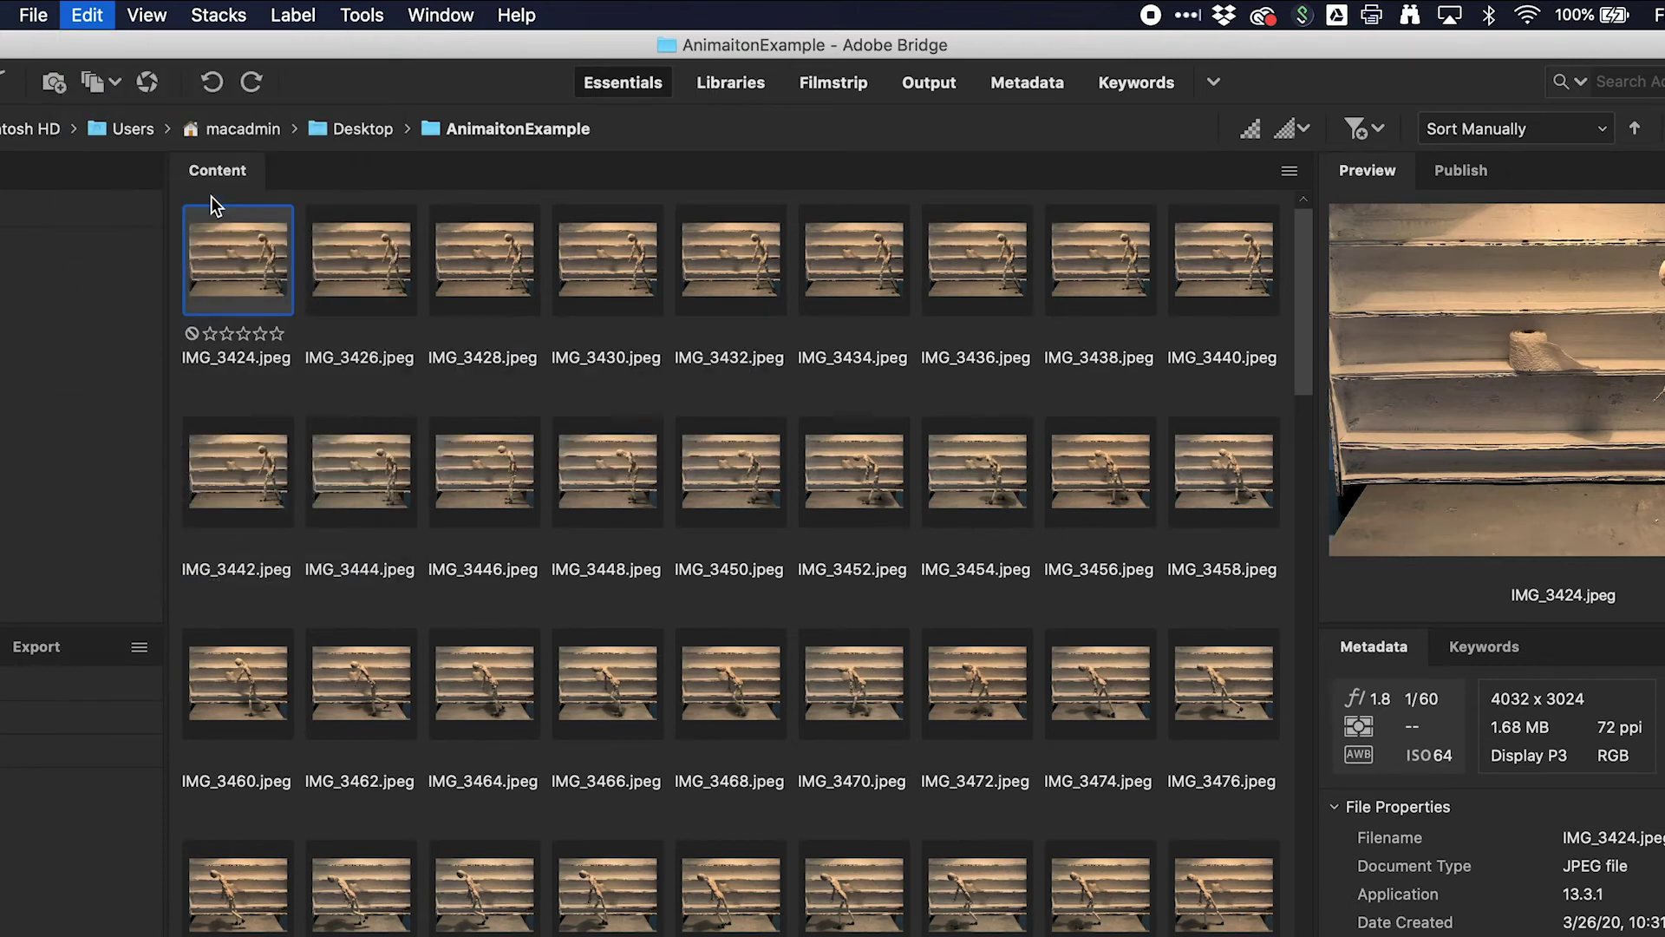
pyautogui.scroll(-20, 826, 625)
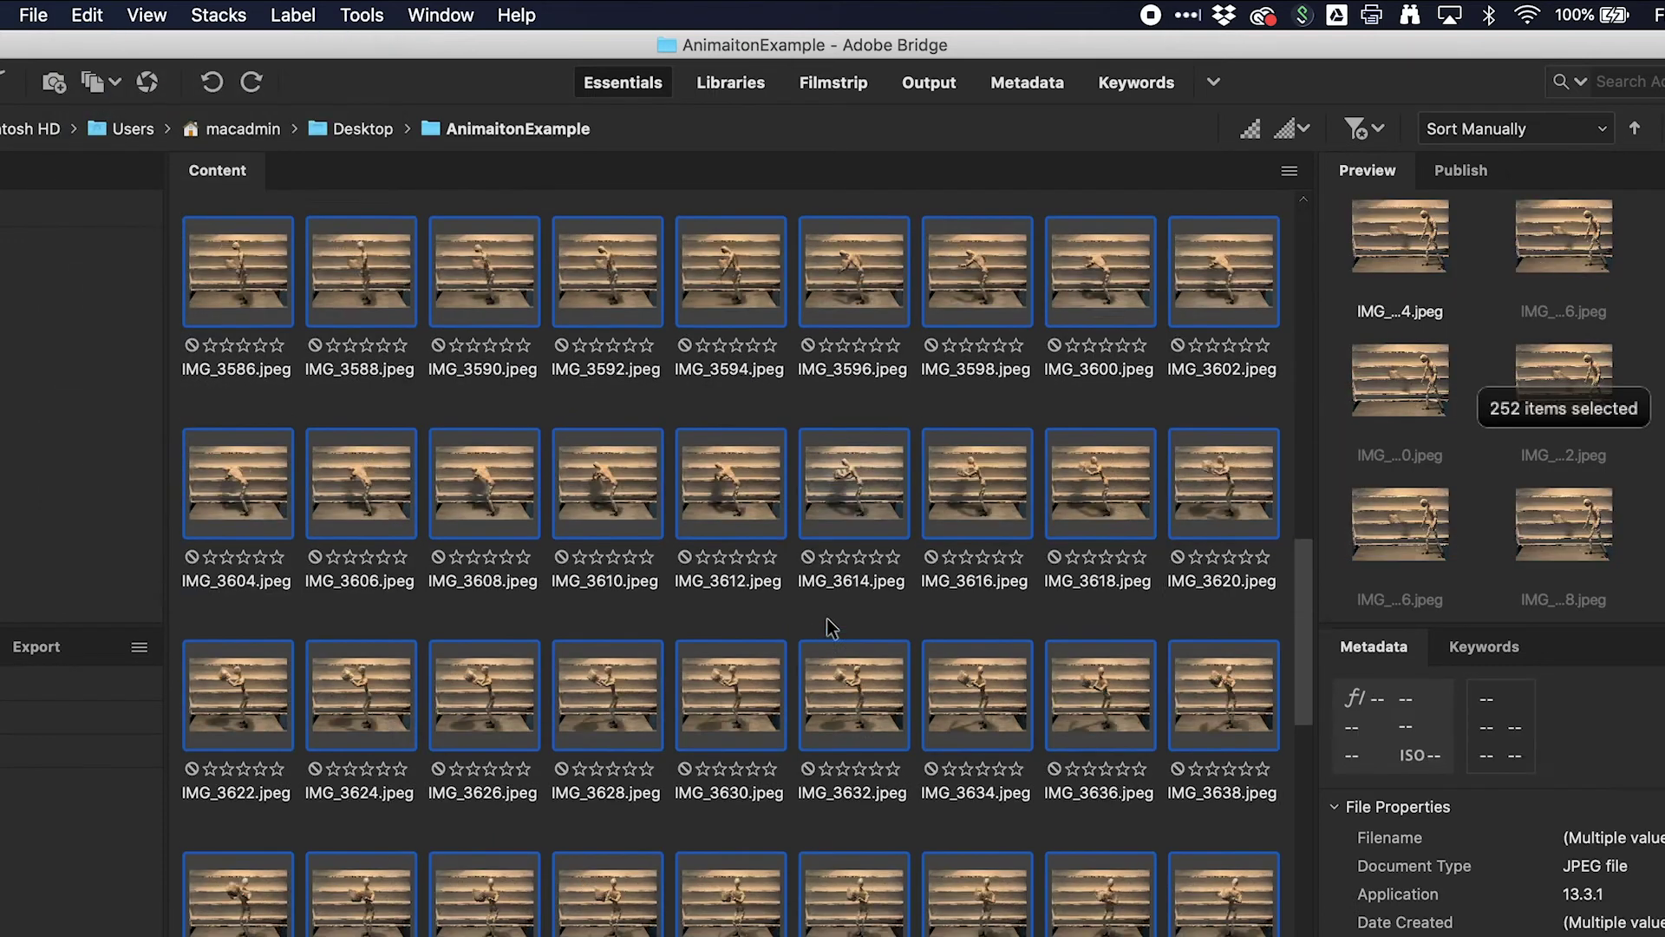
pyautogui.scroll(20, 829, 624)
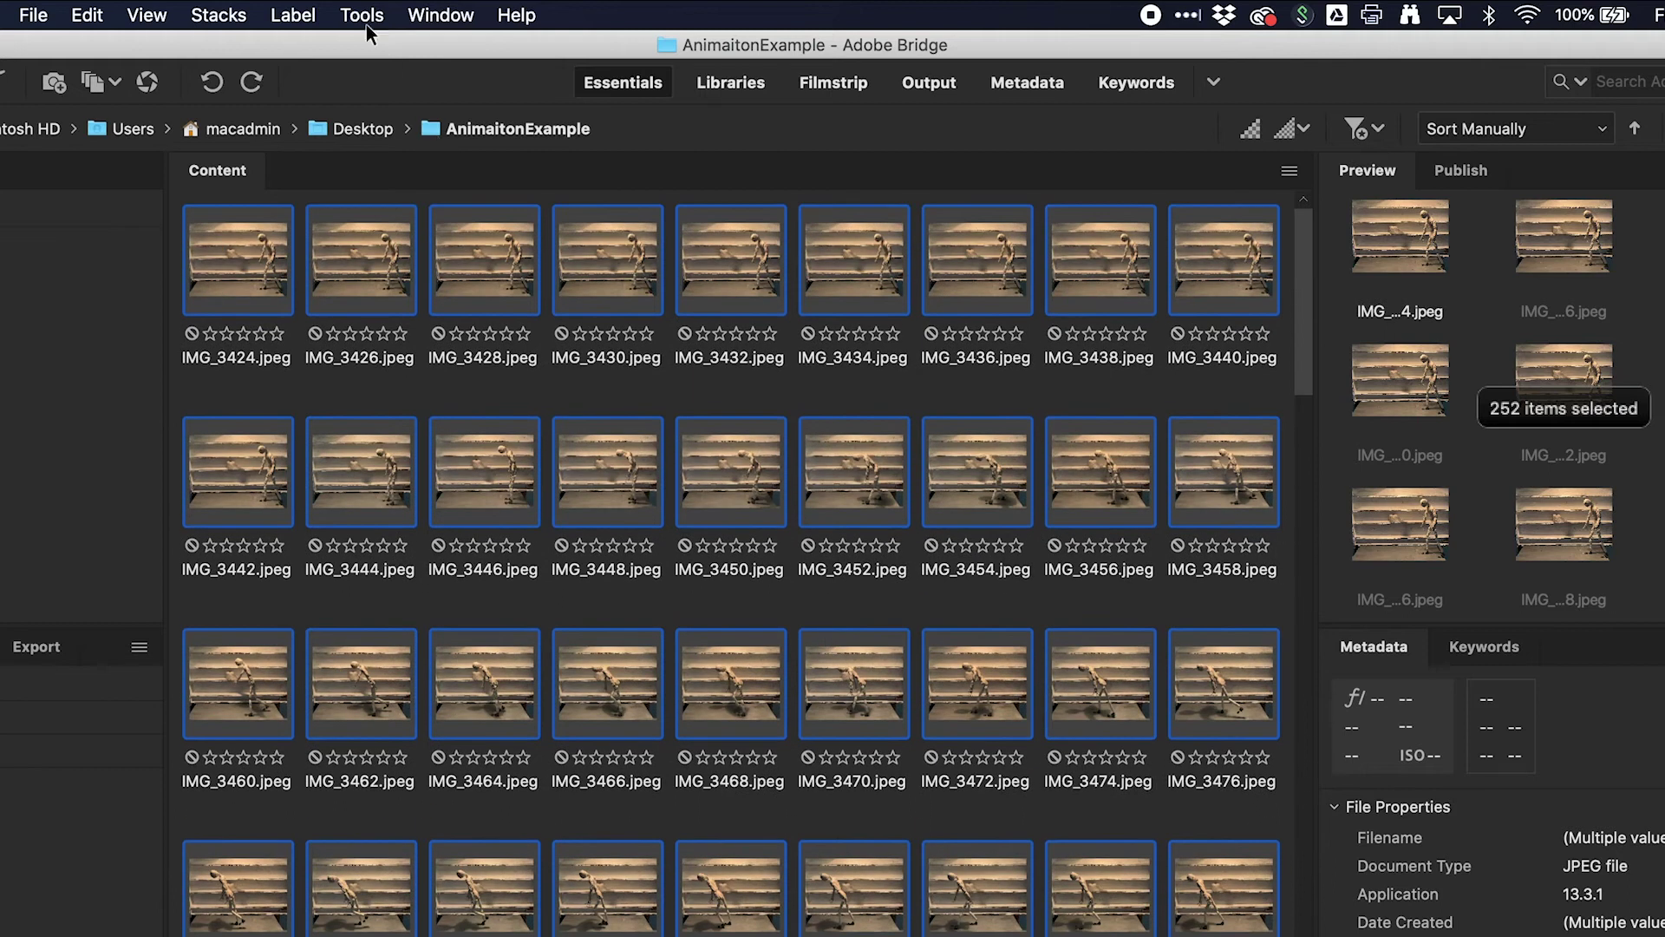
# Step: Send the selected images to Photoshop's Image Processor
pyautogui.click(364, 18)
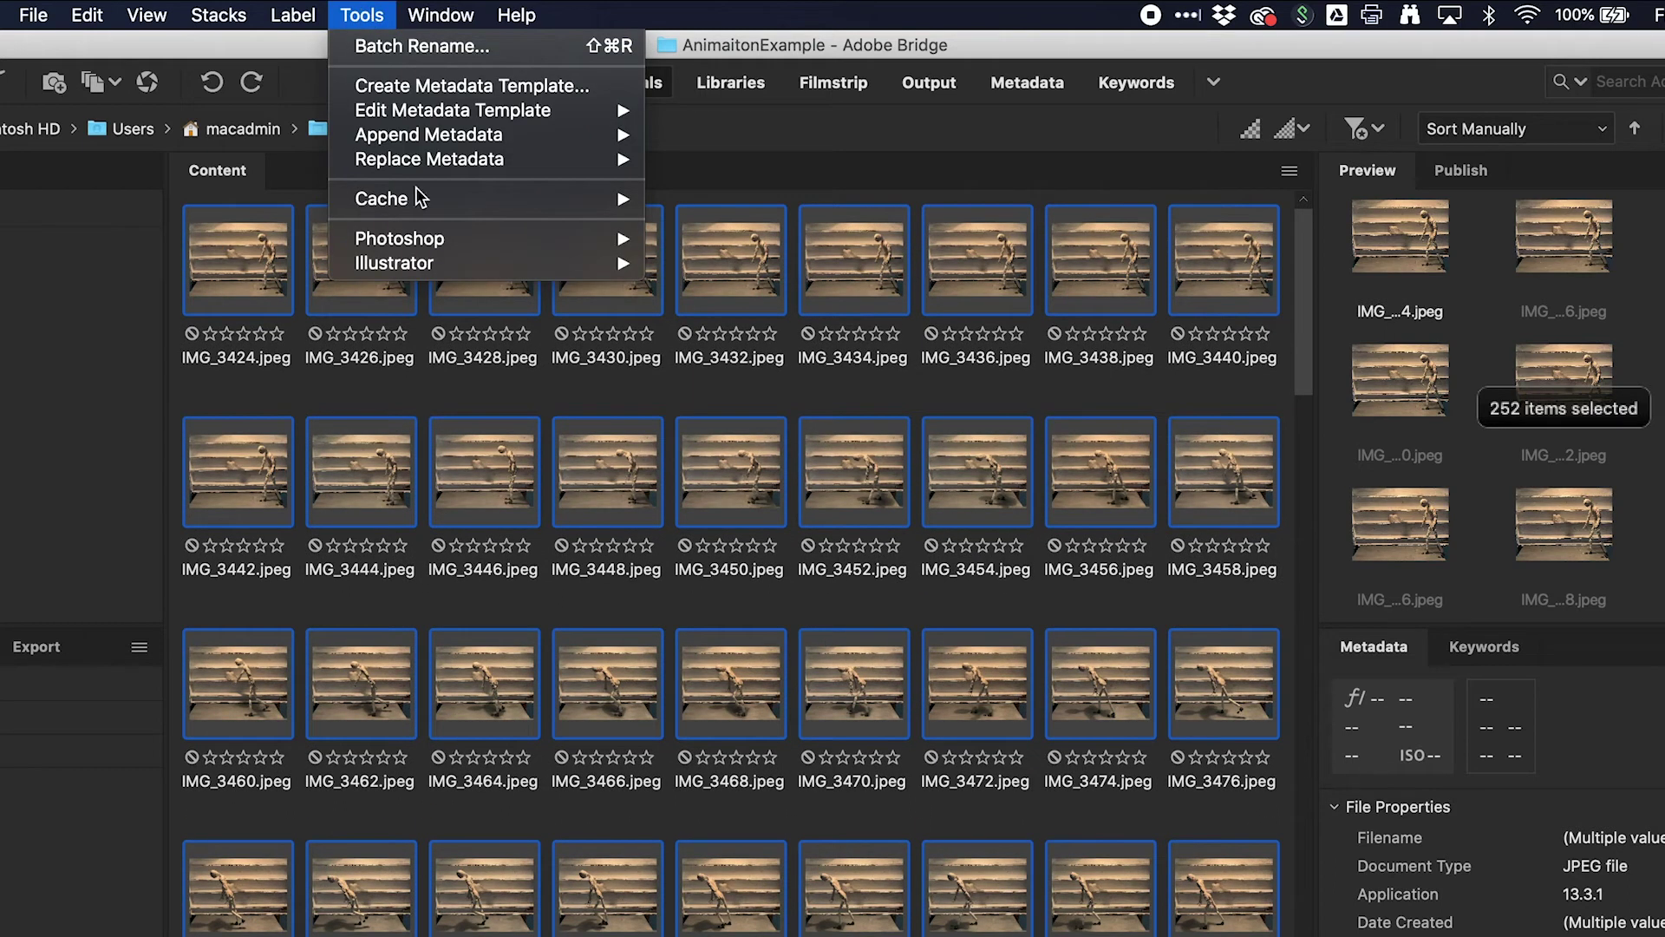
pyautogui.moveTo(425, 240)
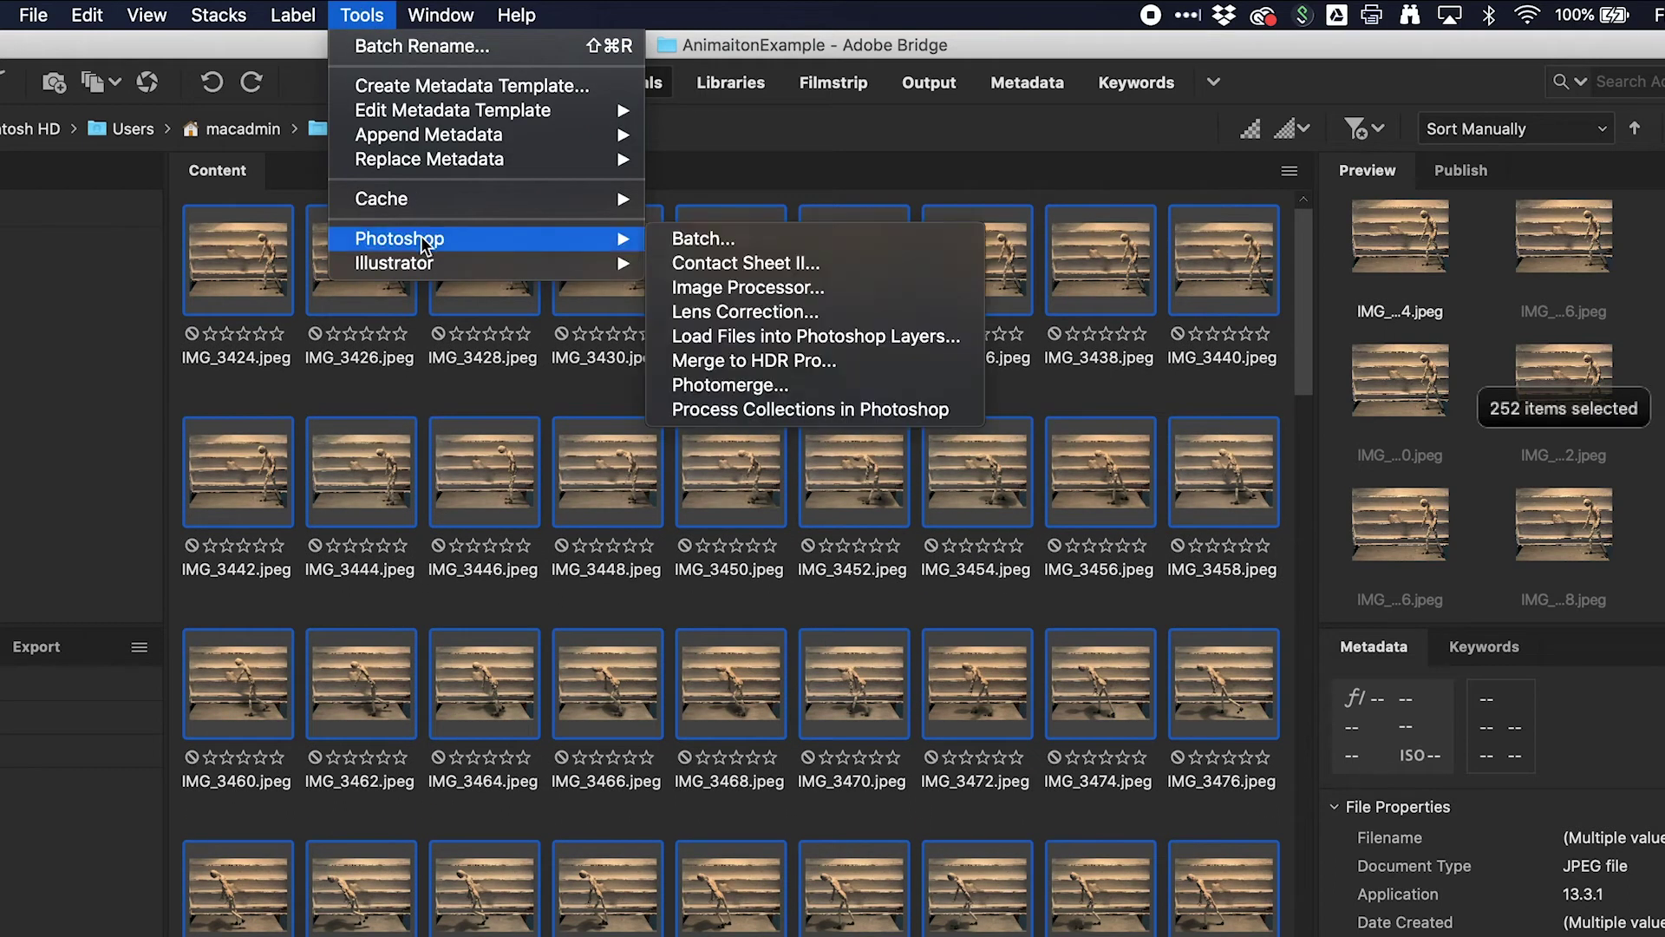
pyautogui.click(747, 291)
pyautogui.moveTo(734, 81); pyautogui.dragTo(694, 85)
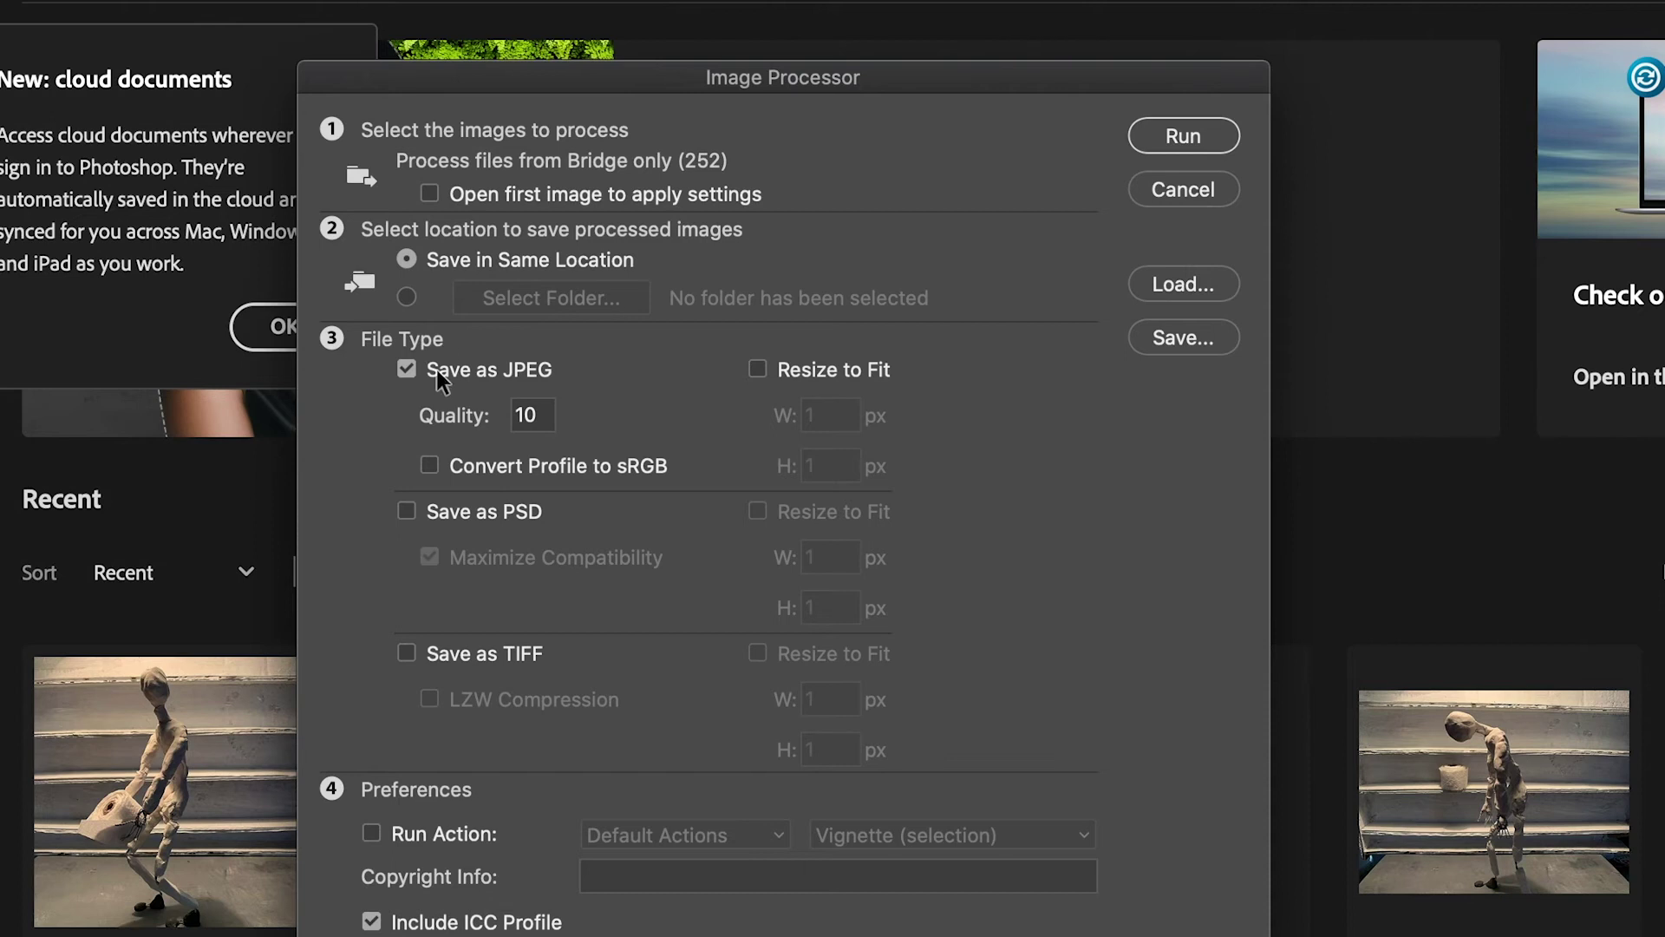
# Step: Set the Image Processor to save as JPEG with quality 10 and run it on the selected images
pyautogui.click(405, 372)
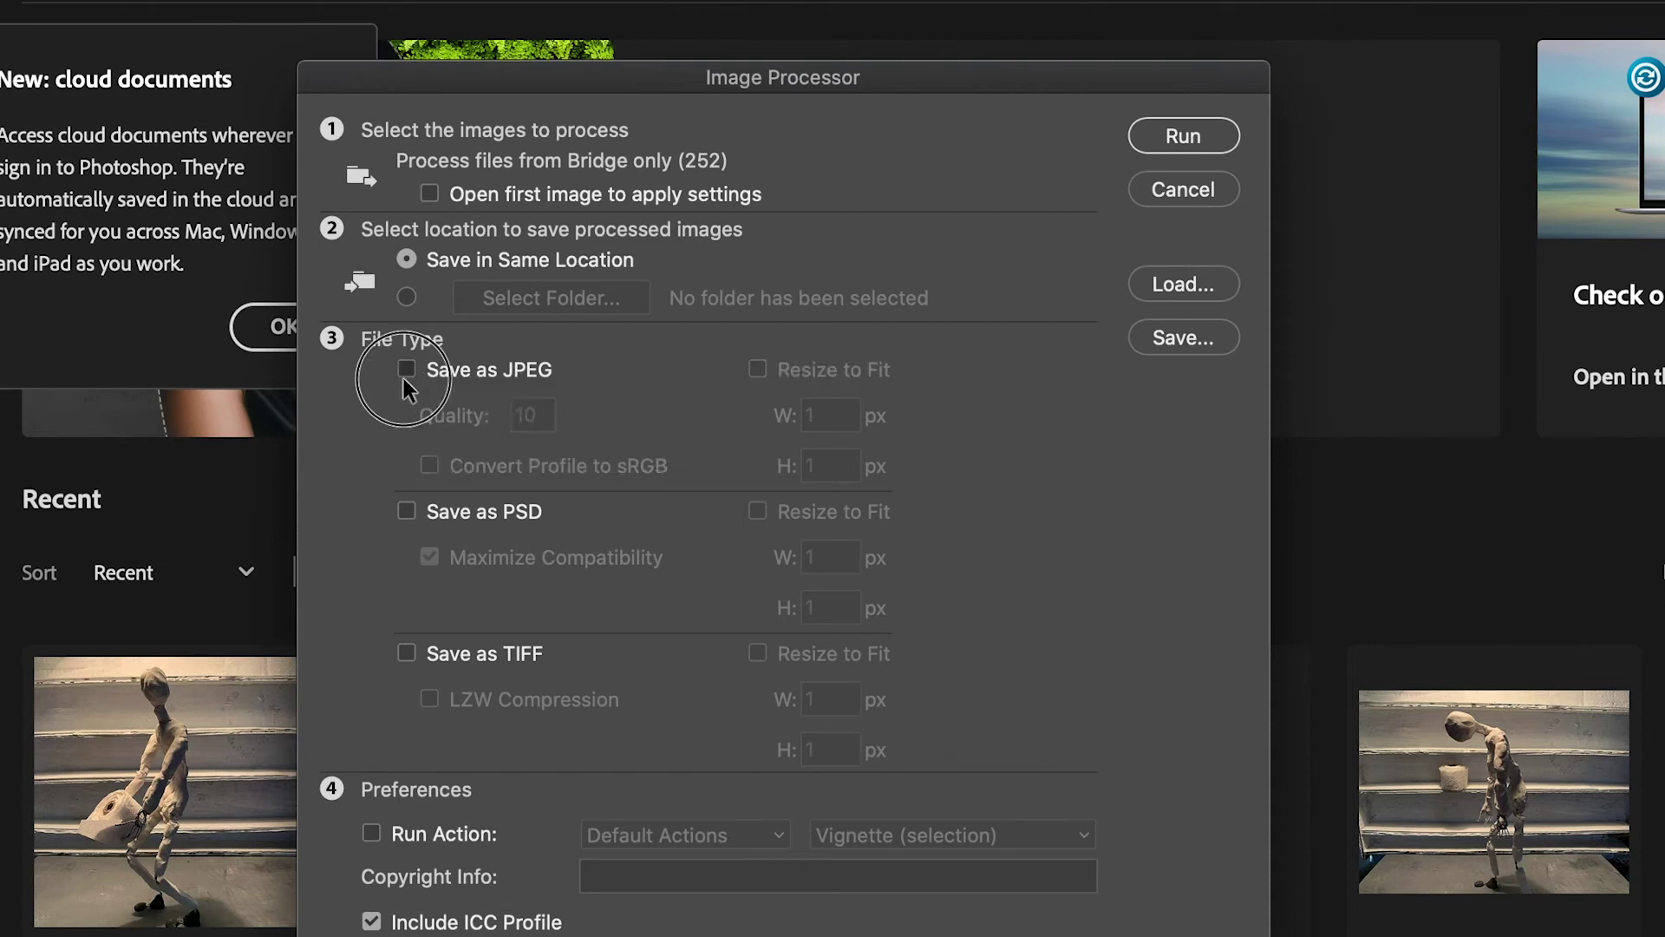
pyautogui.click(405, 372)
pyautogui.moveTo(520, 424); pyautogui.dragTo(541, 417)
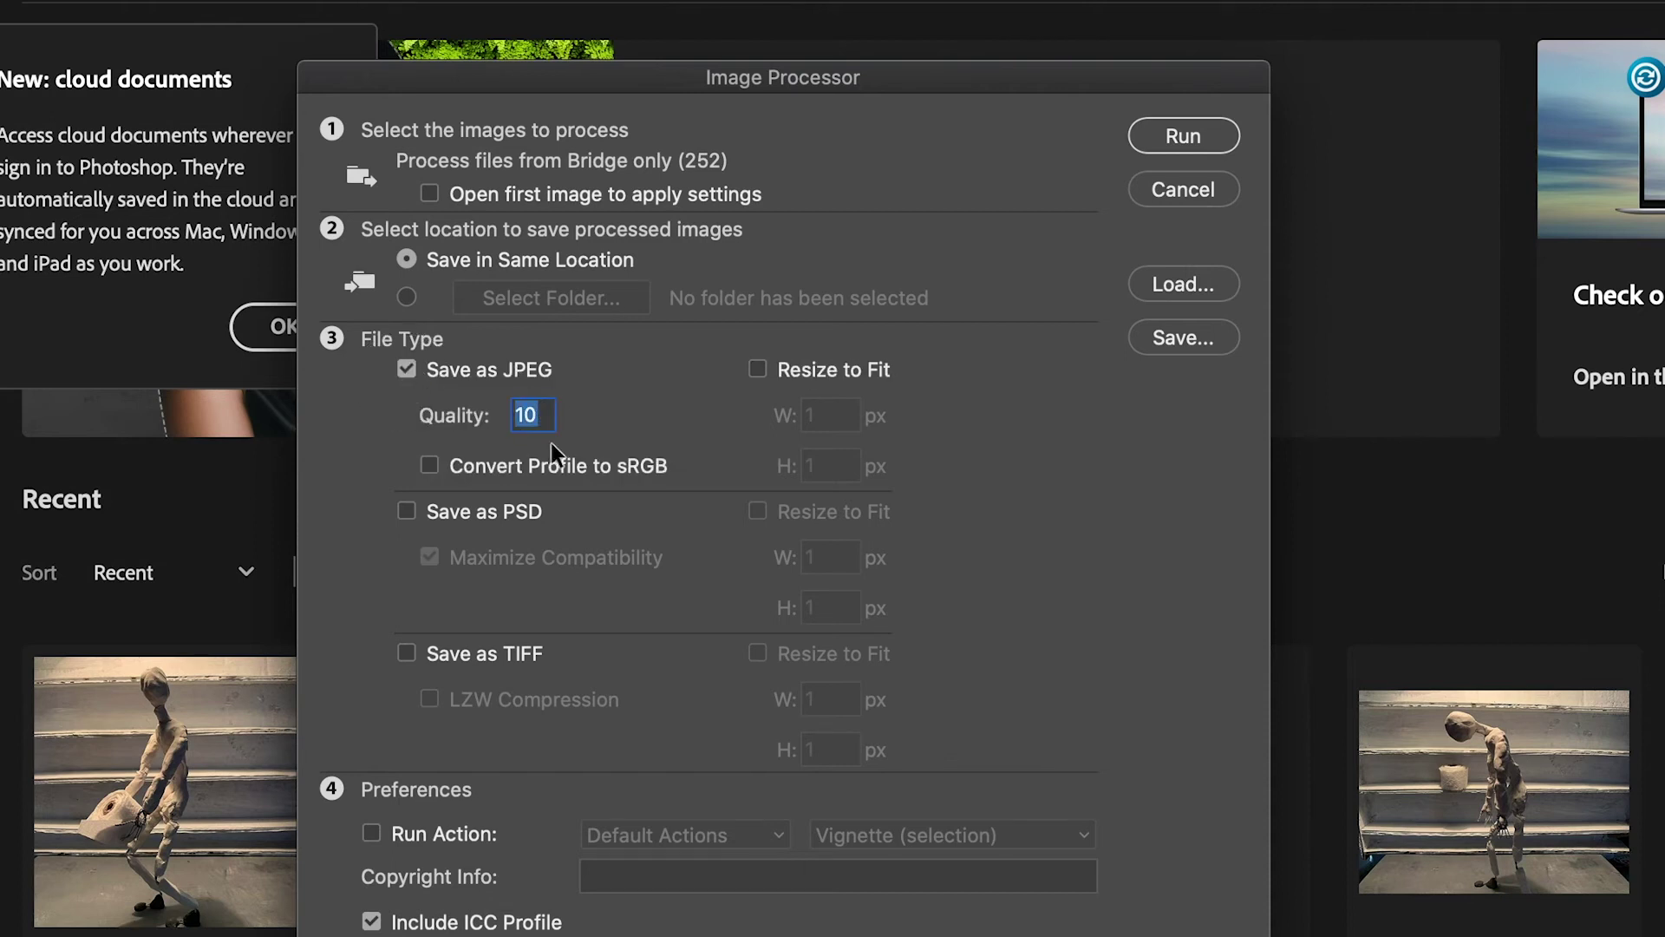
pyautogui.write('10')
pyautogui.click(1199, 131)
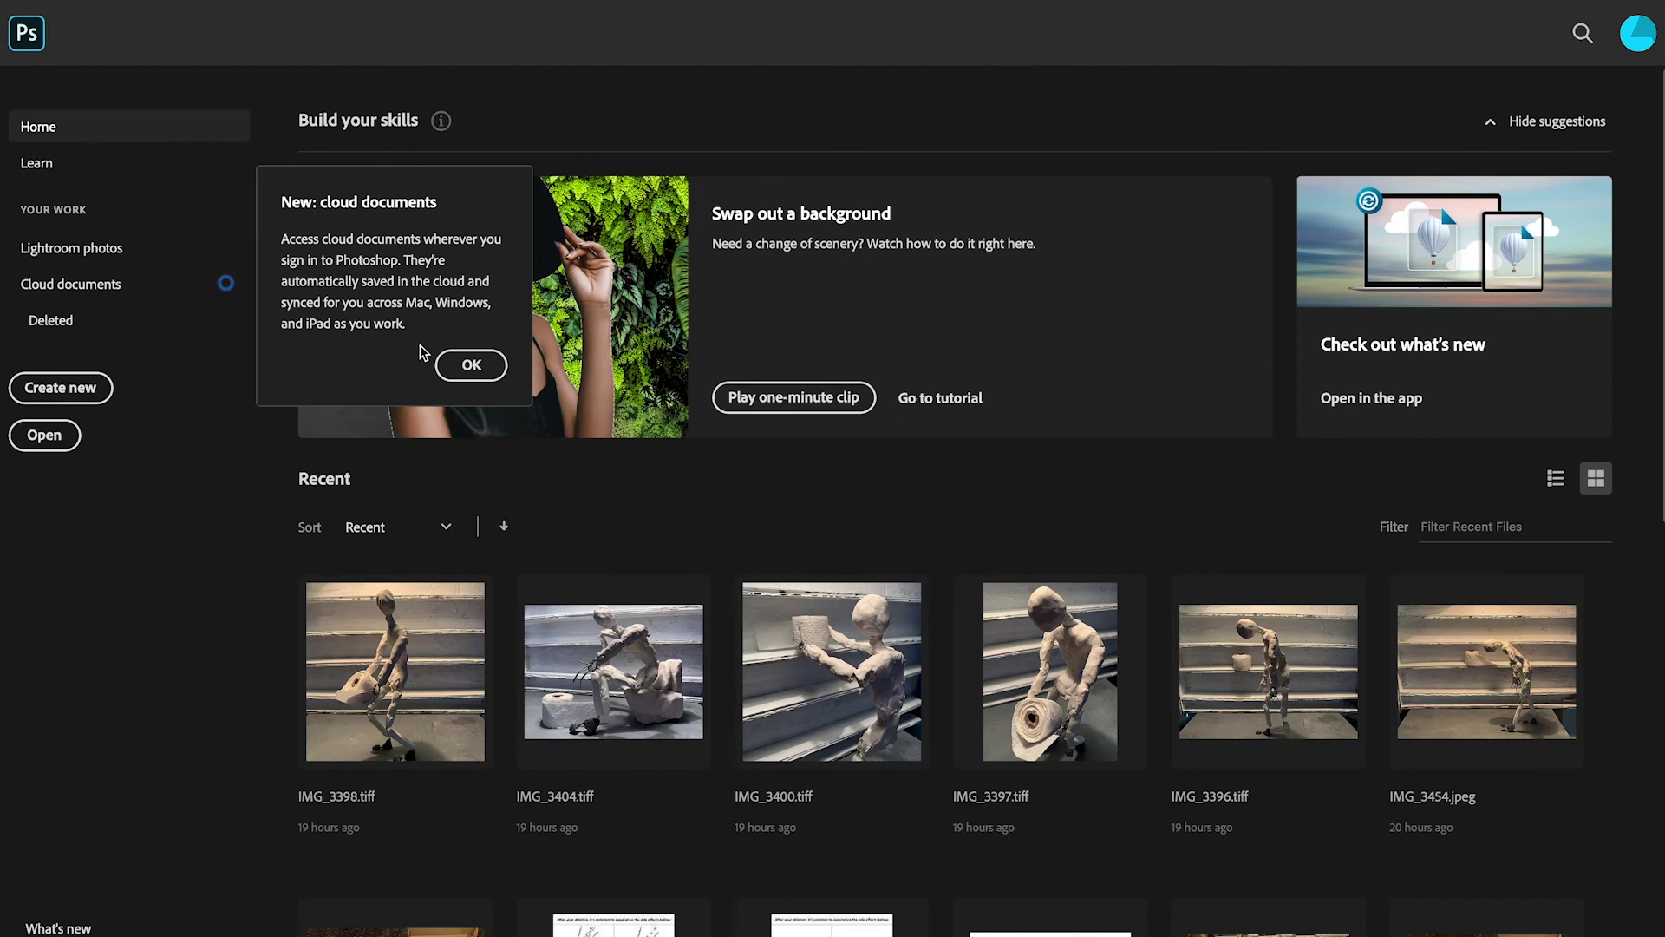
# Step: Return to Adobe Bridge and open the new JPEG subfolder at the end of the AnimaitonExample folder
pyautogui.click(177, 409)
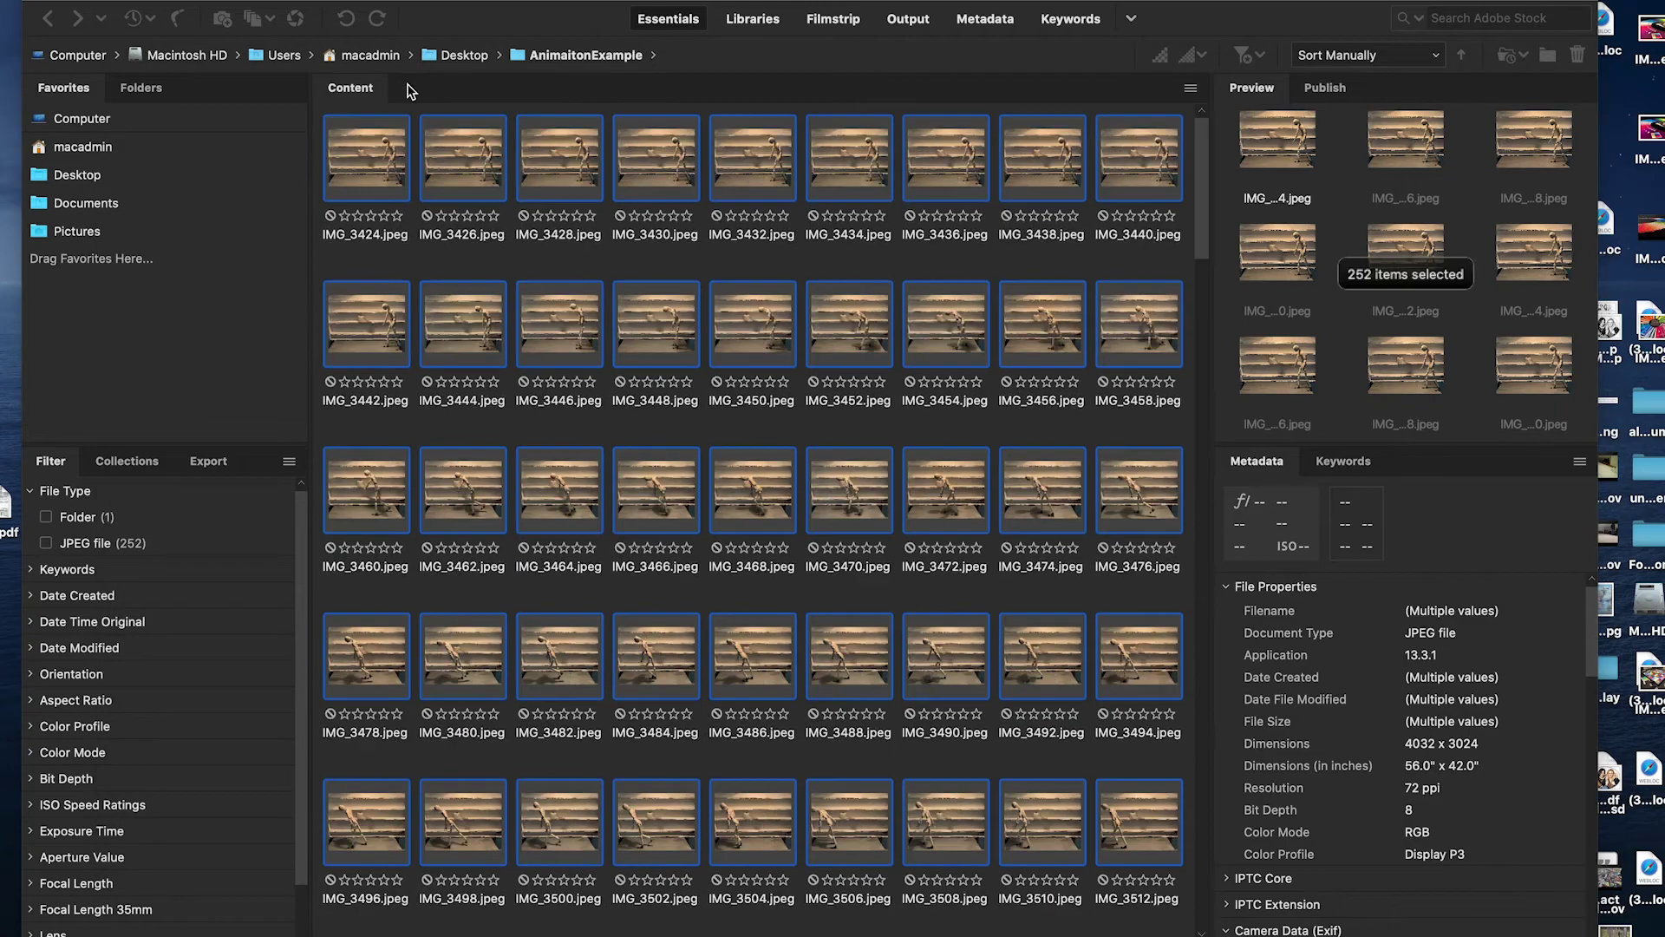
pyautogui.scroll(-5, 554, 267)
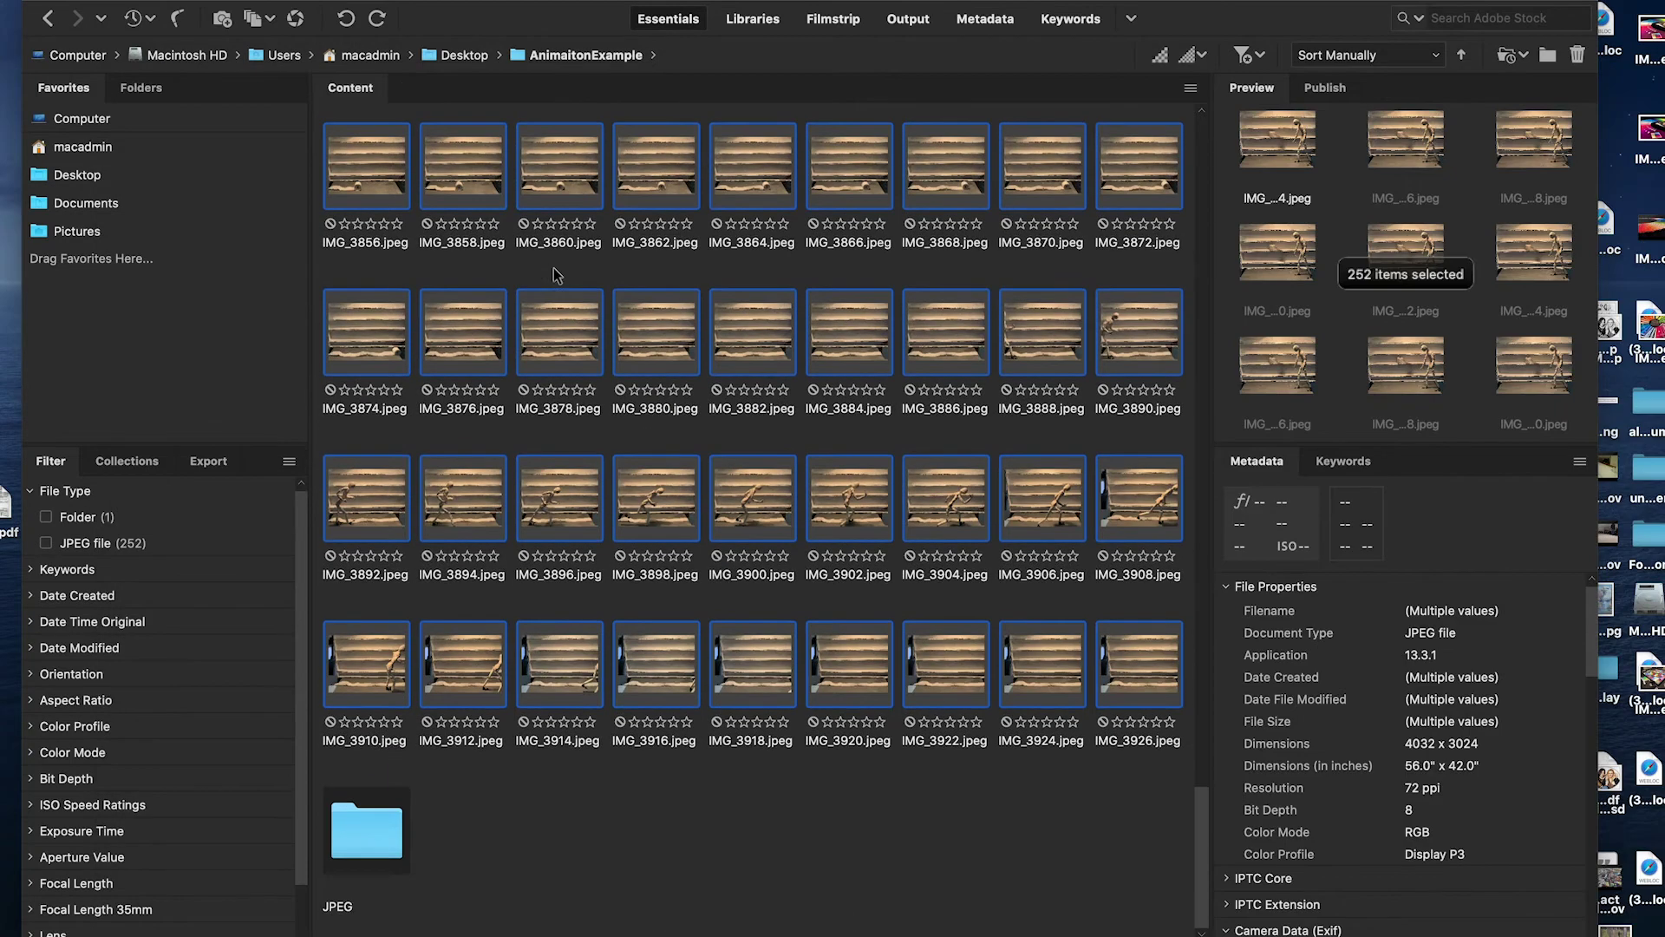
pyautogui.click(410, 843)
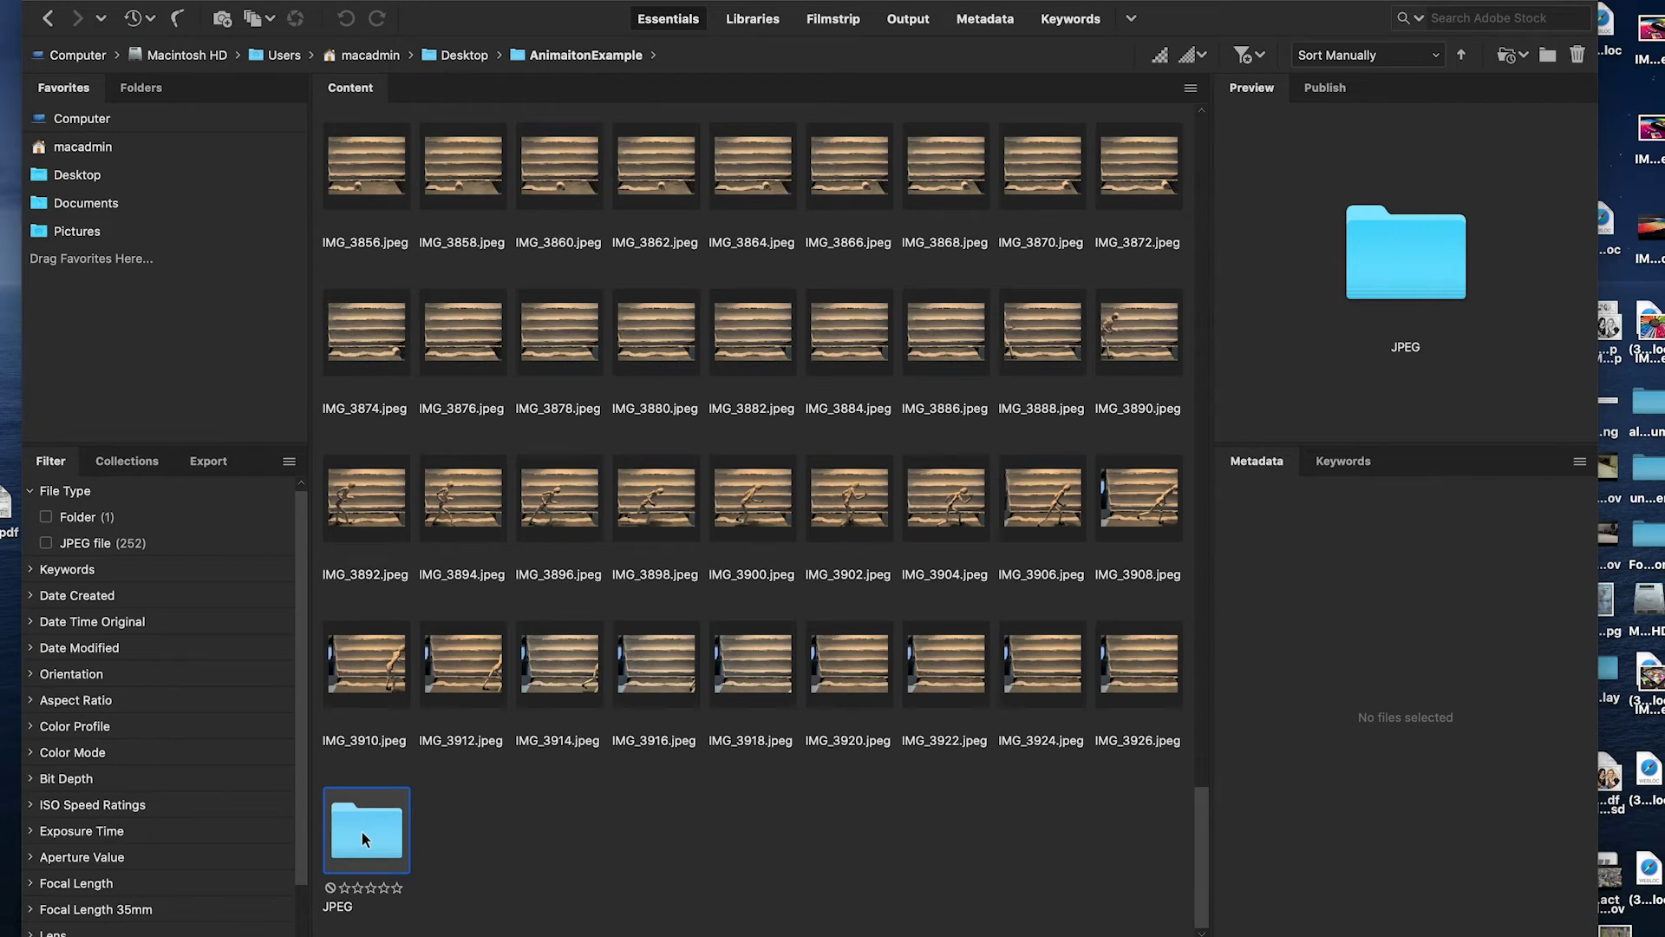
pyautogui.doubleClick(362, 832)
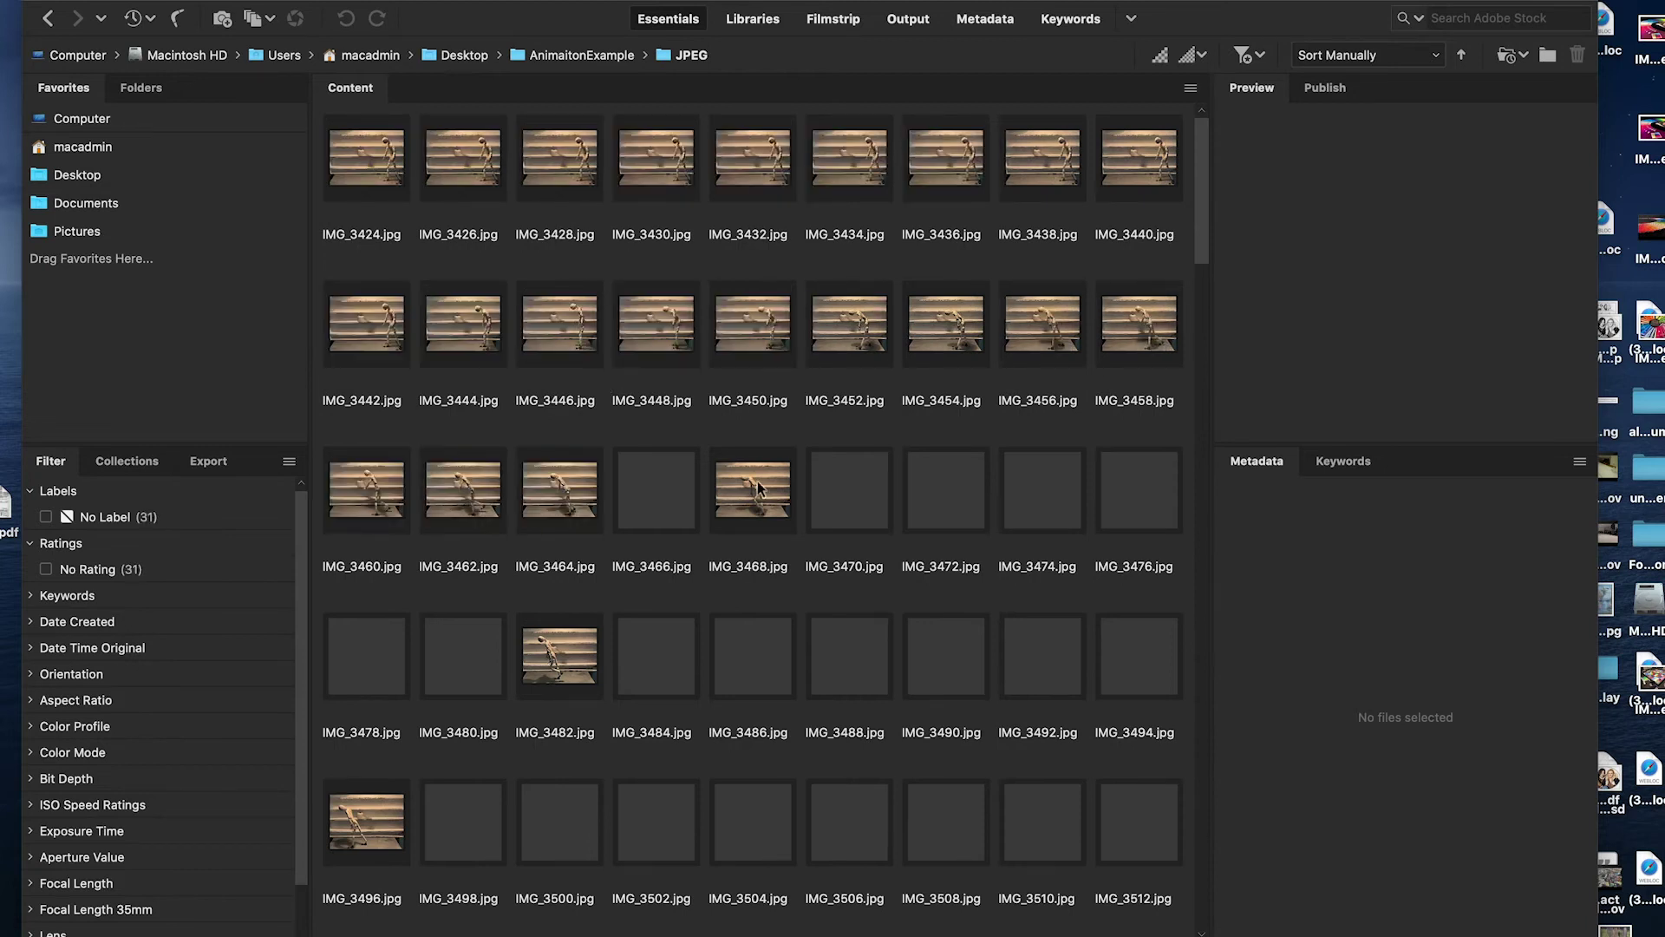
# Step: Examine the processed JPG frames in the JPEG folder from IMG_3424.jpg through IMG_3926.jpg
pyautogui.scroll(-15, 760, 488)
pyautogui.scroll(-9, 760, 488)
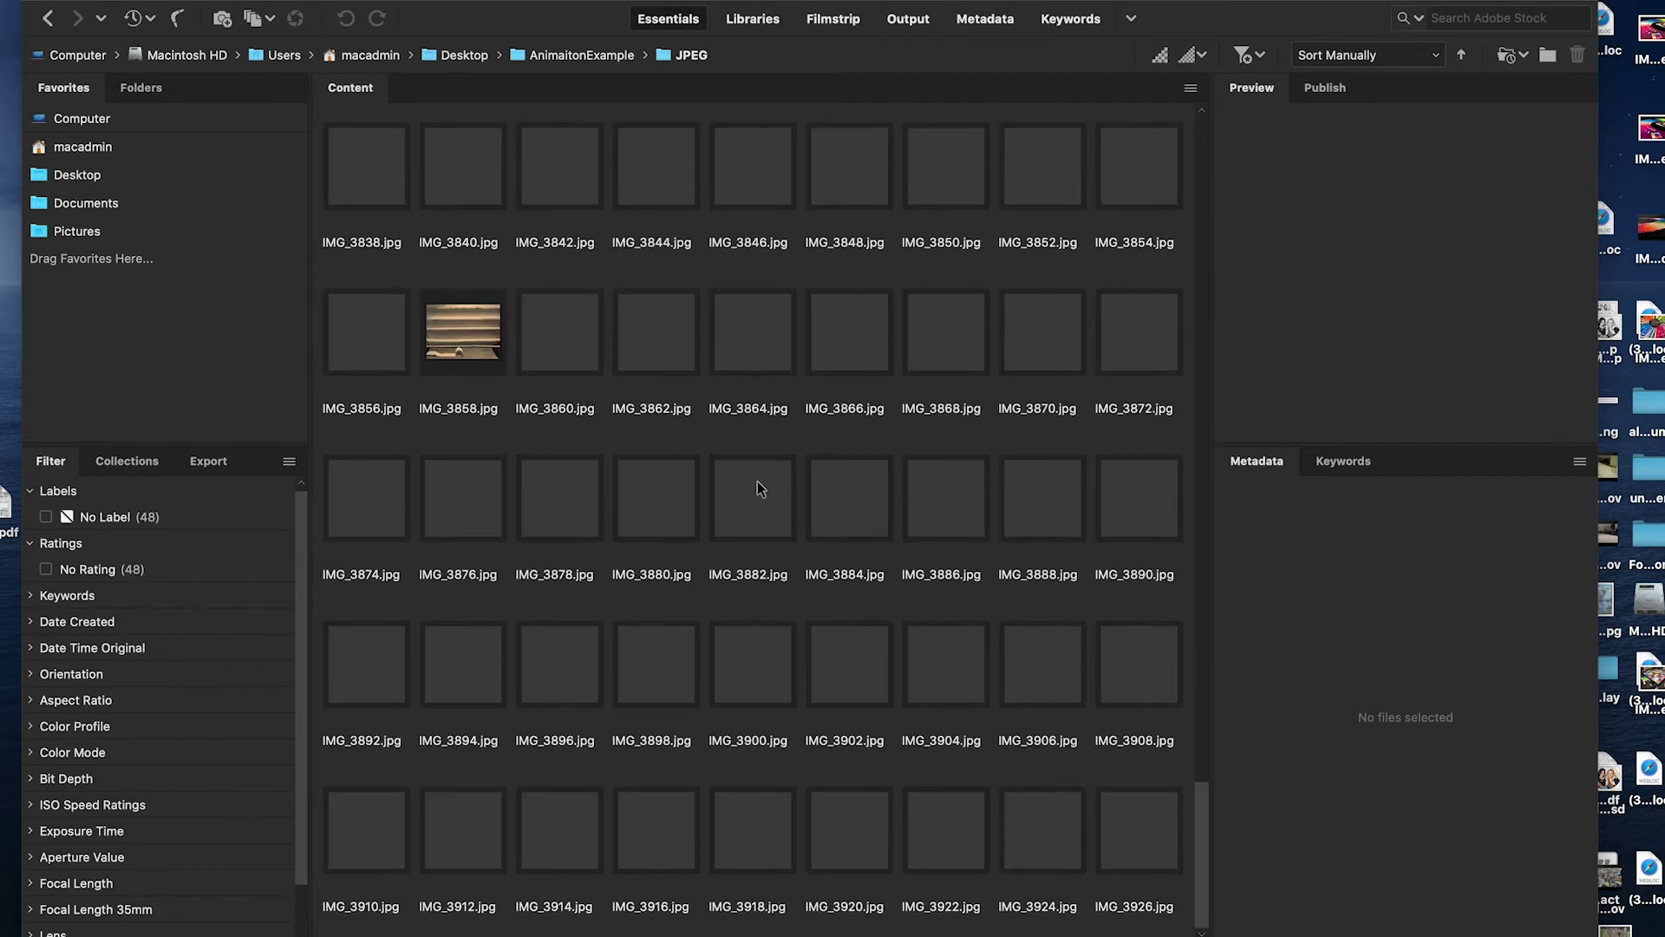
pyautogui.scroll(6, 595, 744)
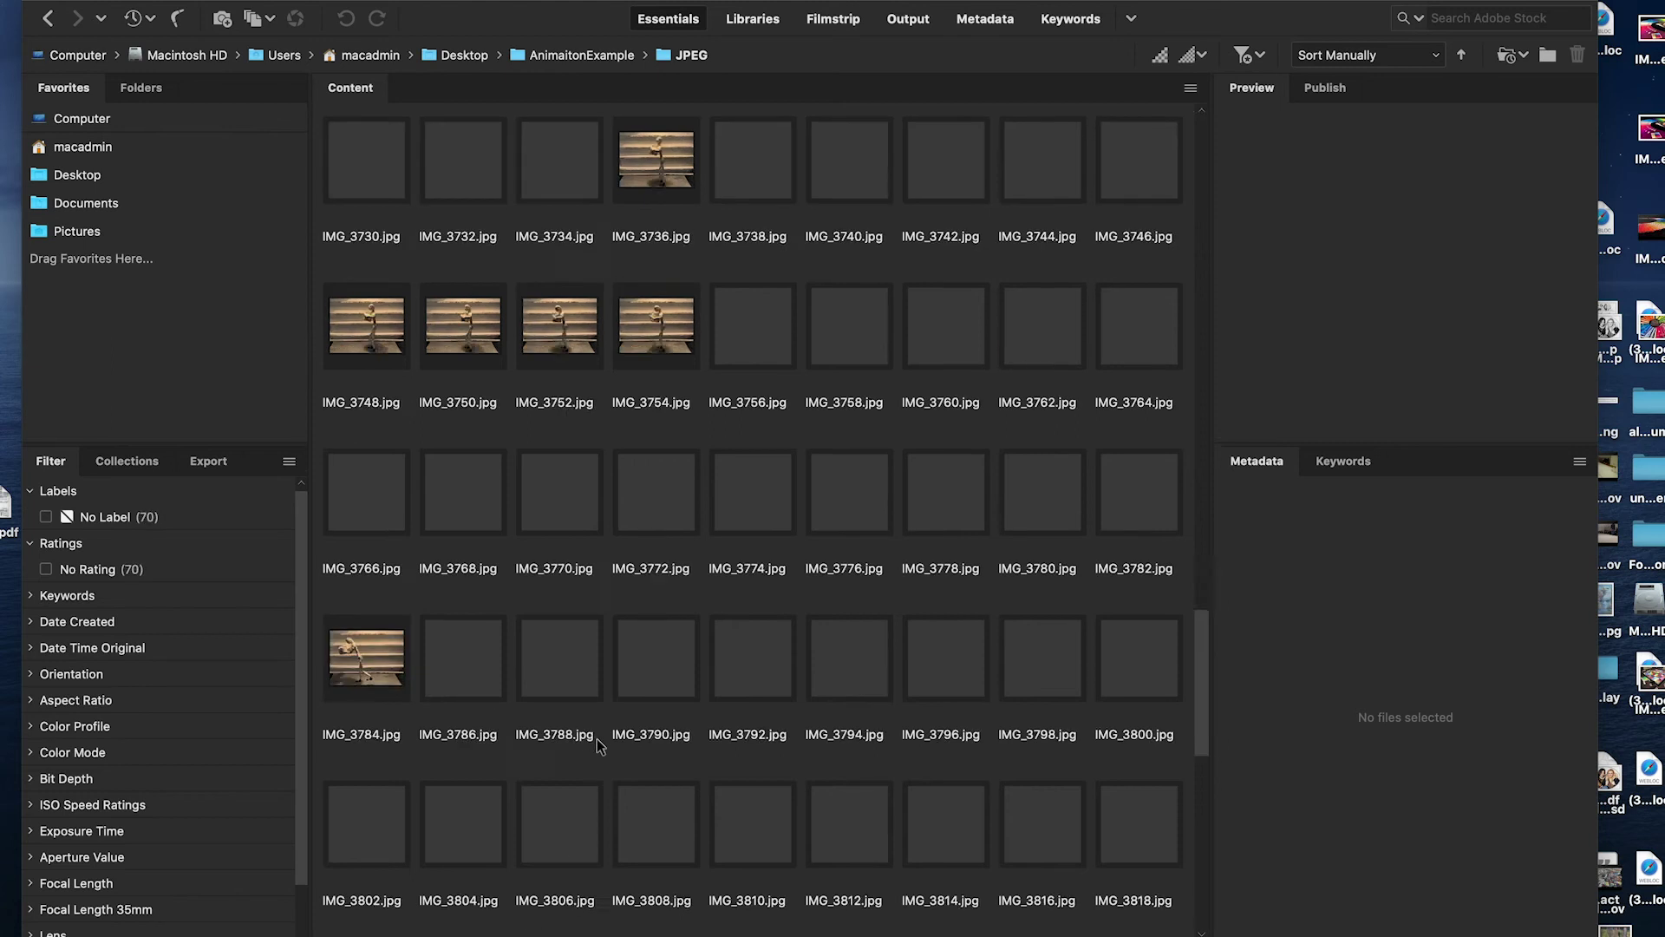
pyautogui.scroll(17, 596, 737)
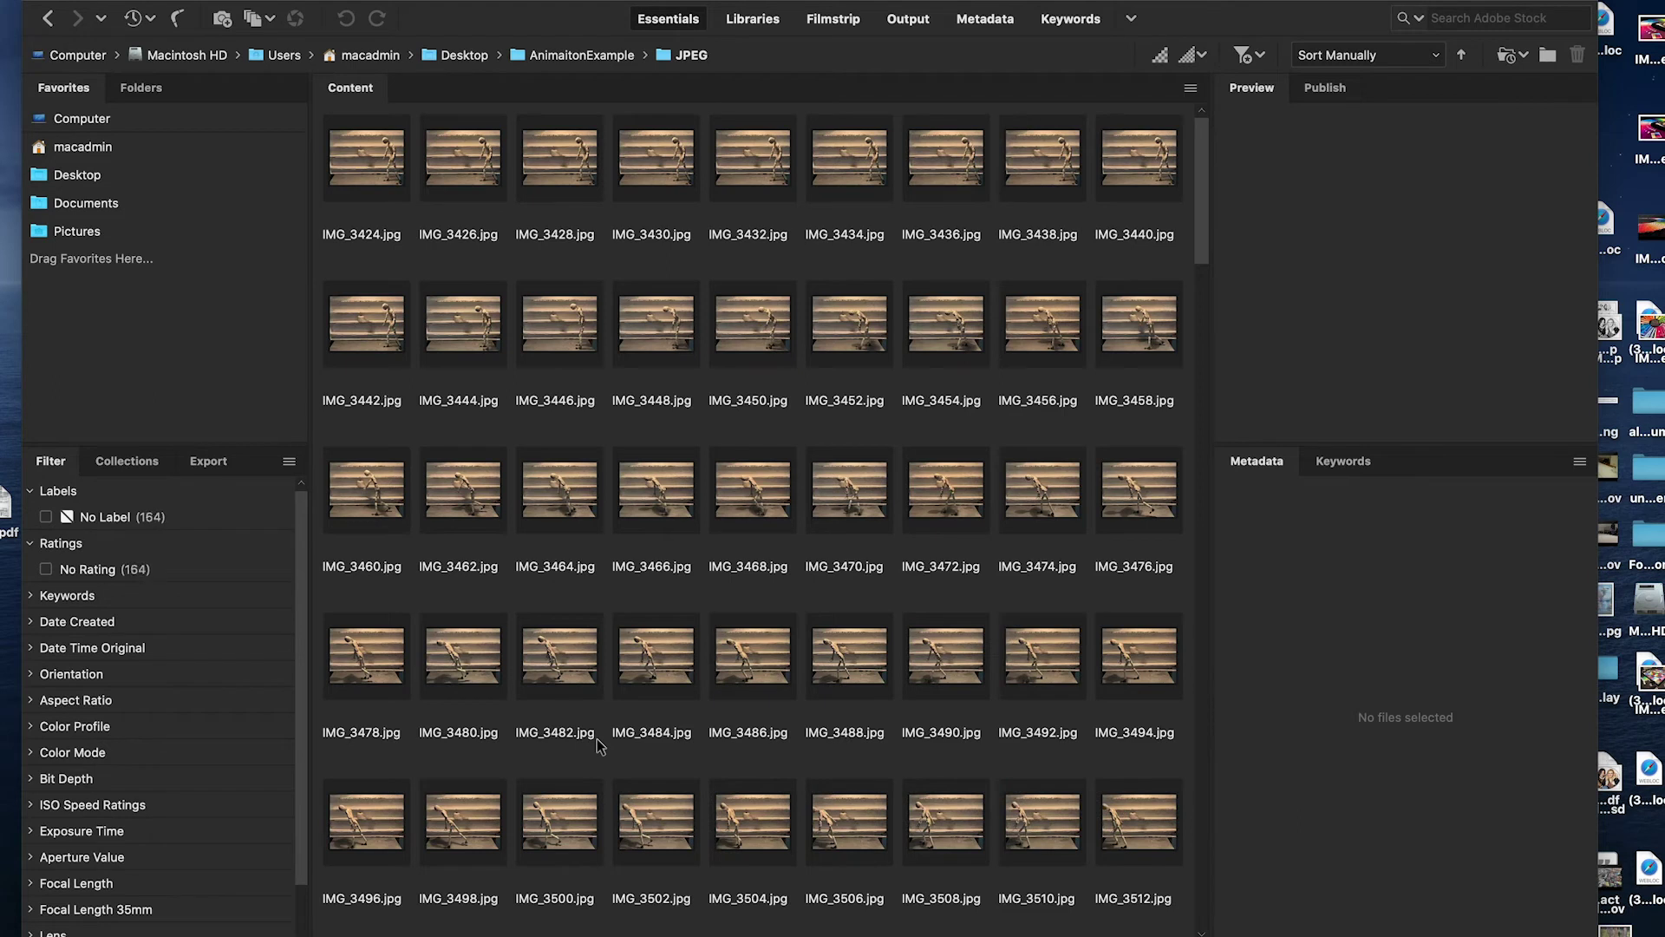
pyautogui.scroll(-20, 596, 737)
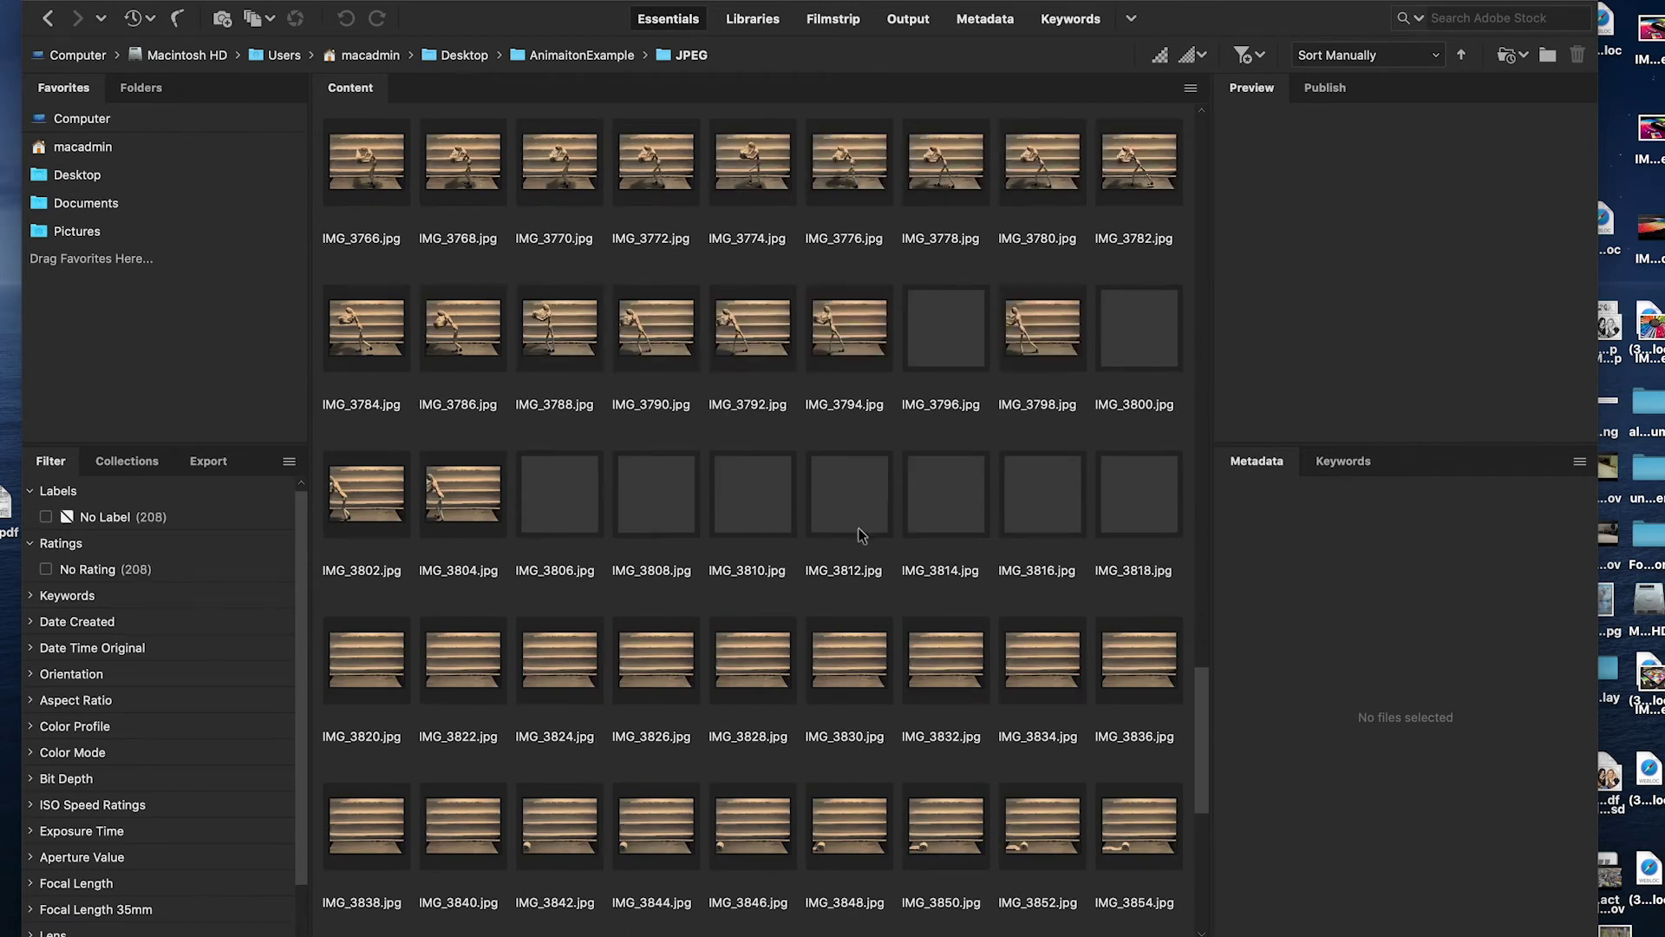
pyautogui.scroll(-8, 861, 535)
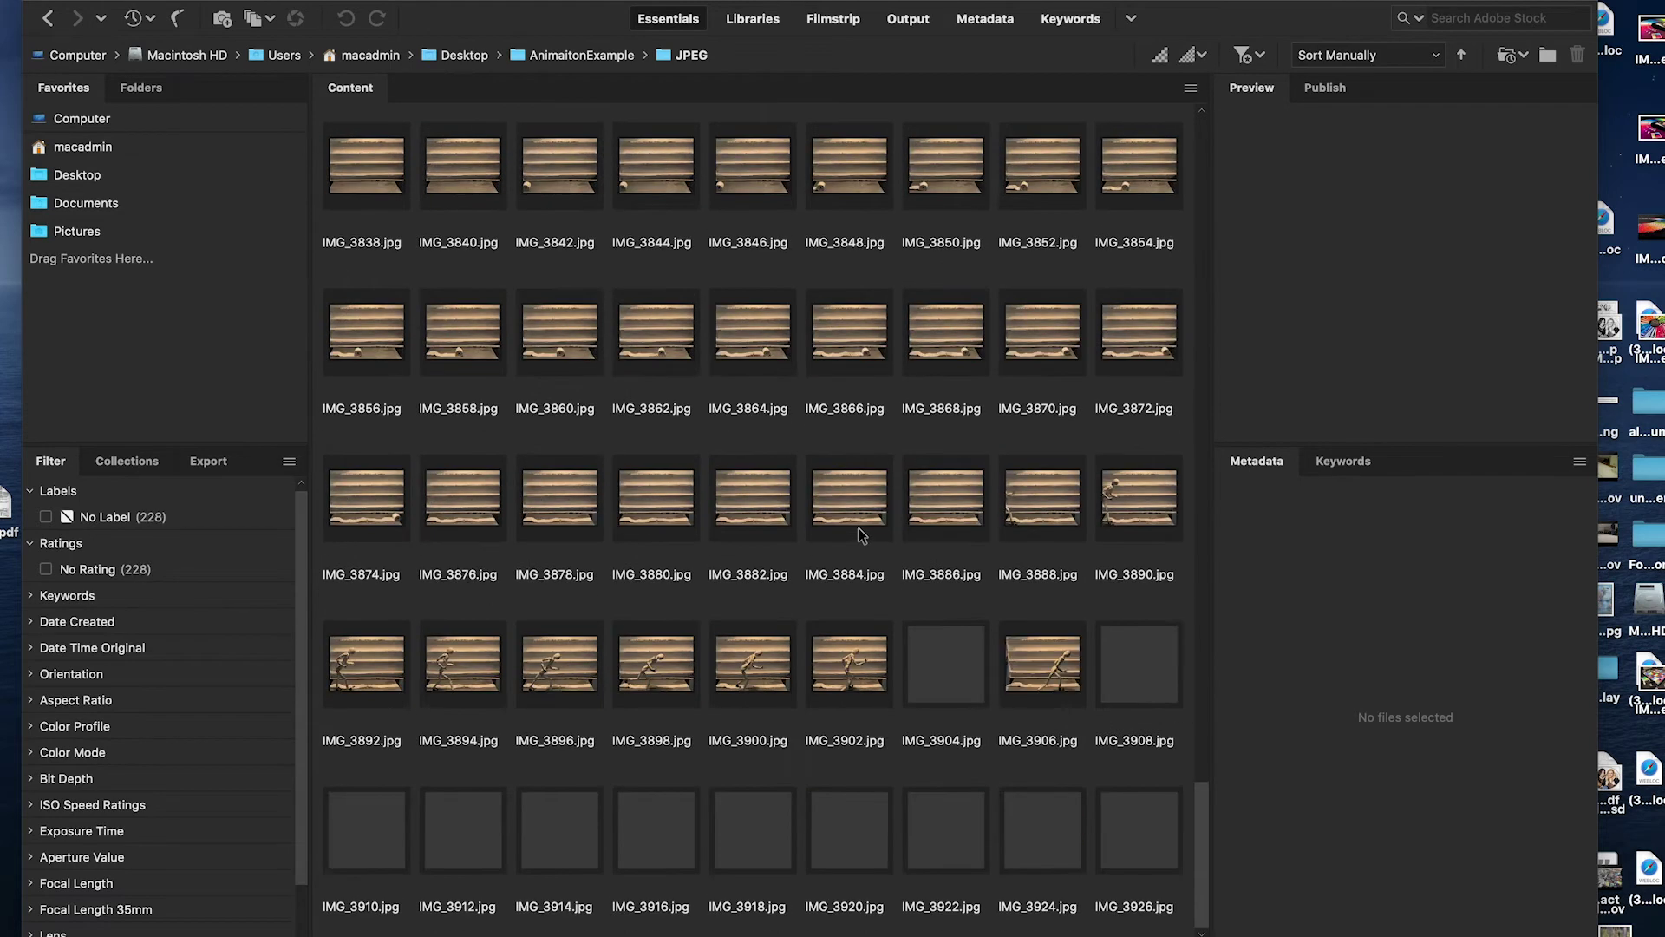
pyautogui.scroll(16, 861, 535)
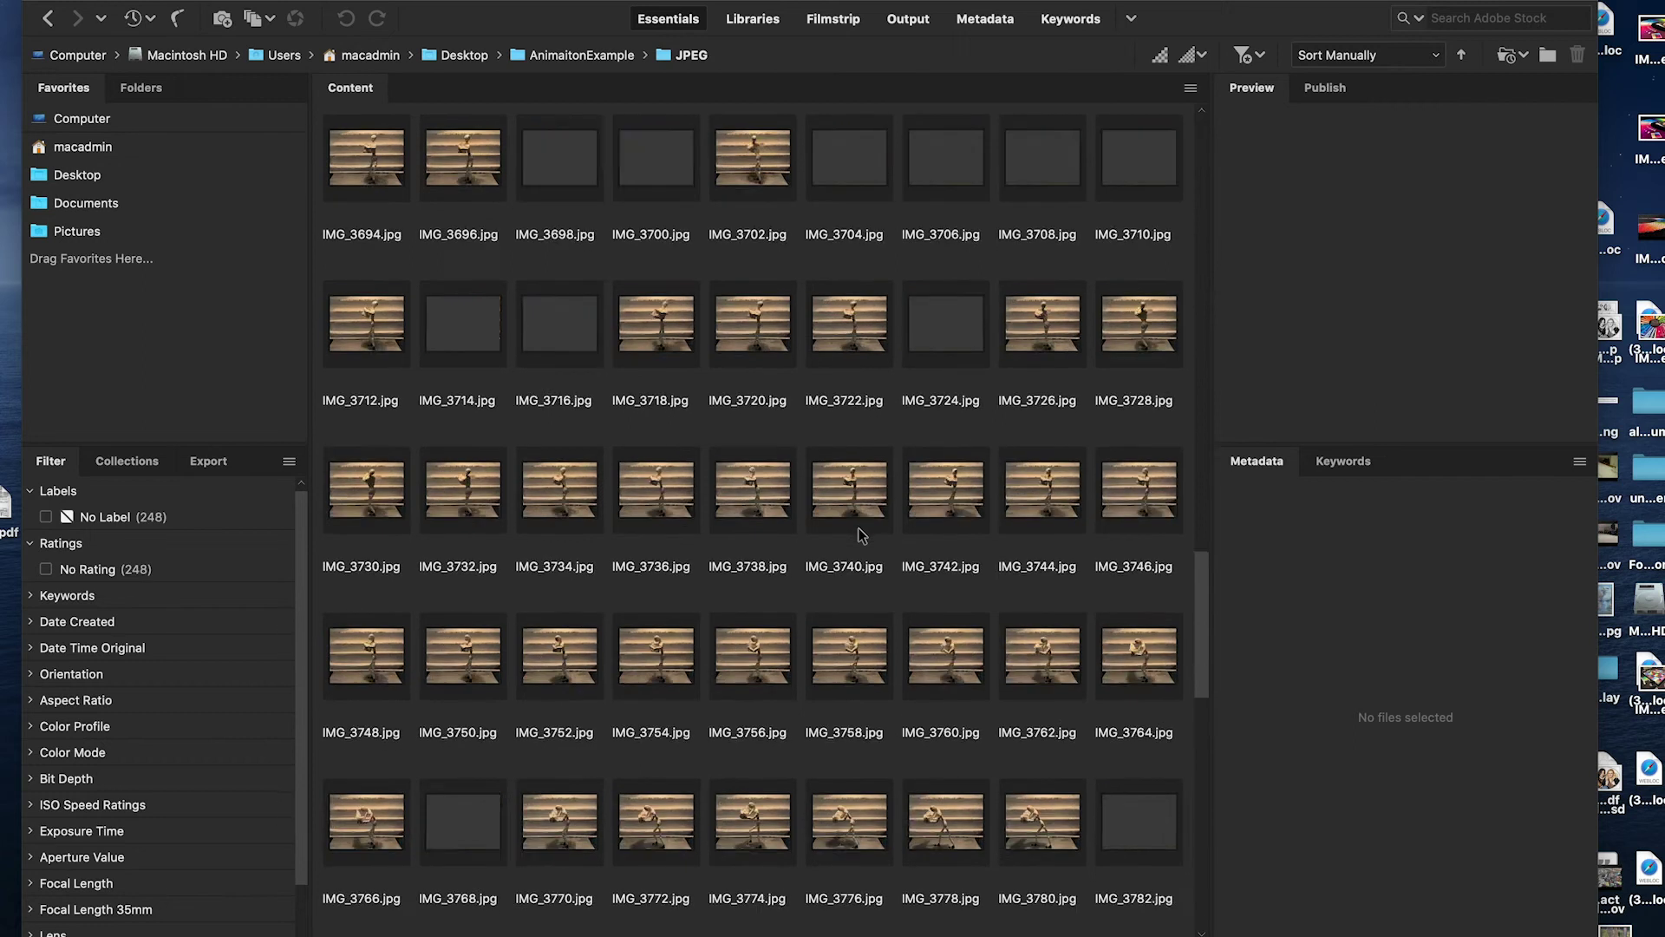
pyautogui.scroll(20, 861, 536)
pyautogui.scroll(-20, 861, 535)
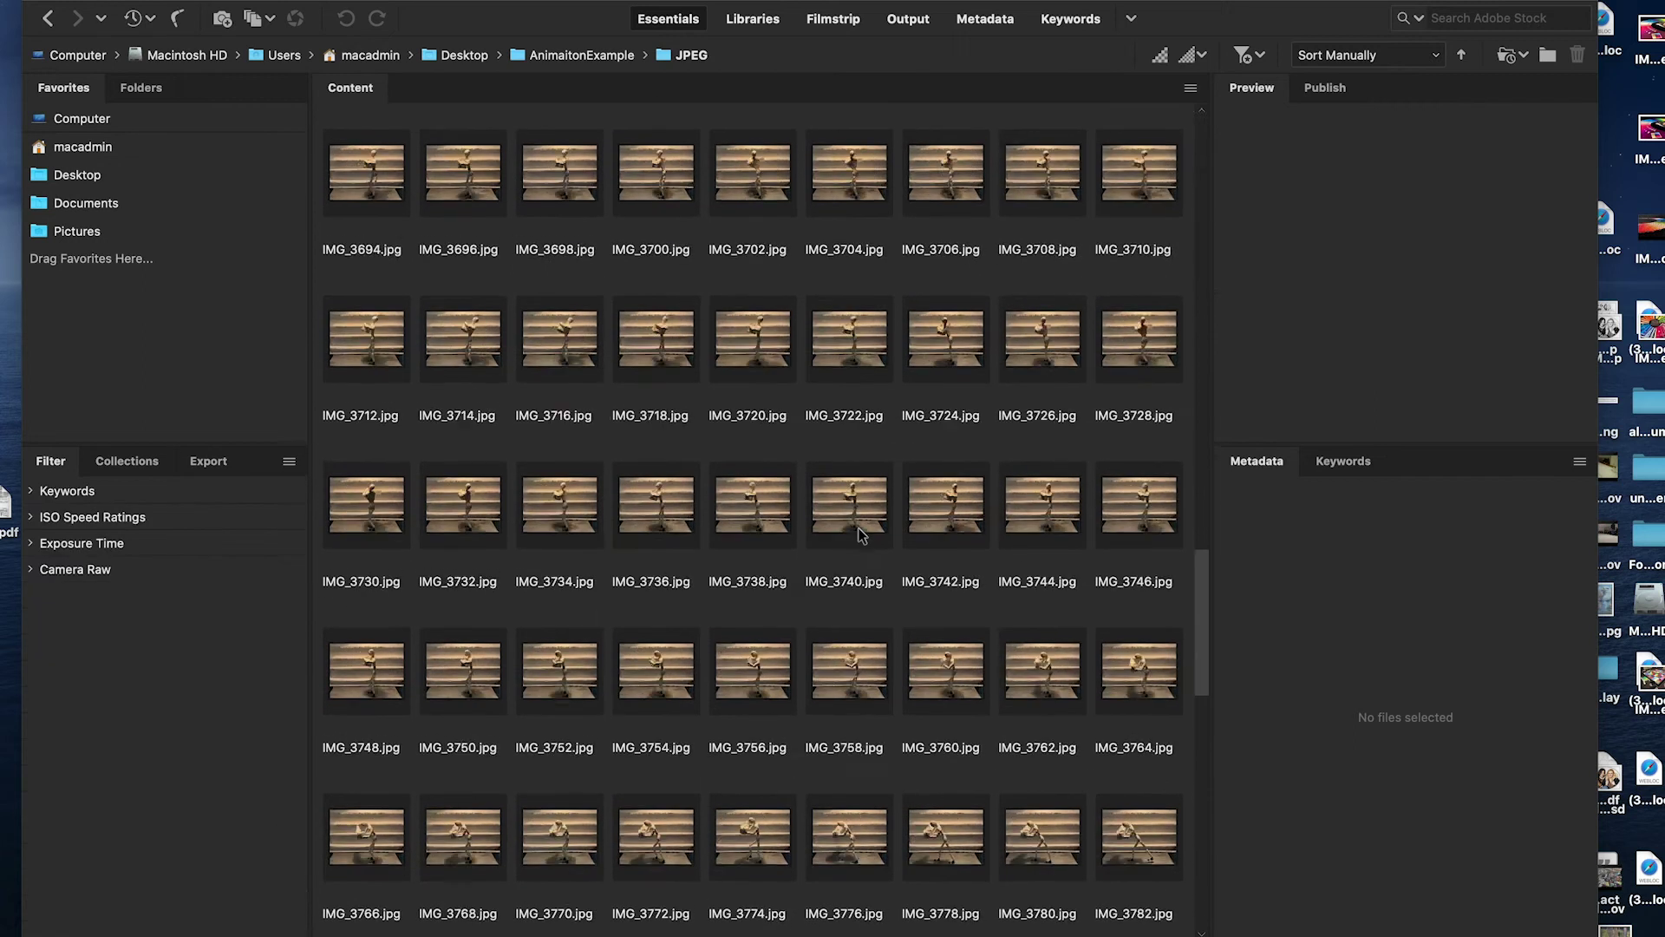
pyautogui.scroll(-20, 861, 535)
pyautogui.scroll(20, 861, 535)
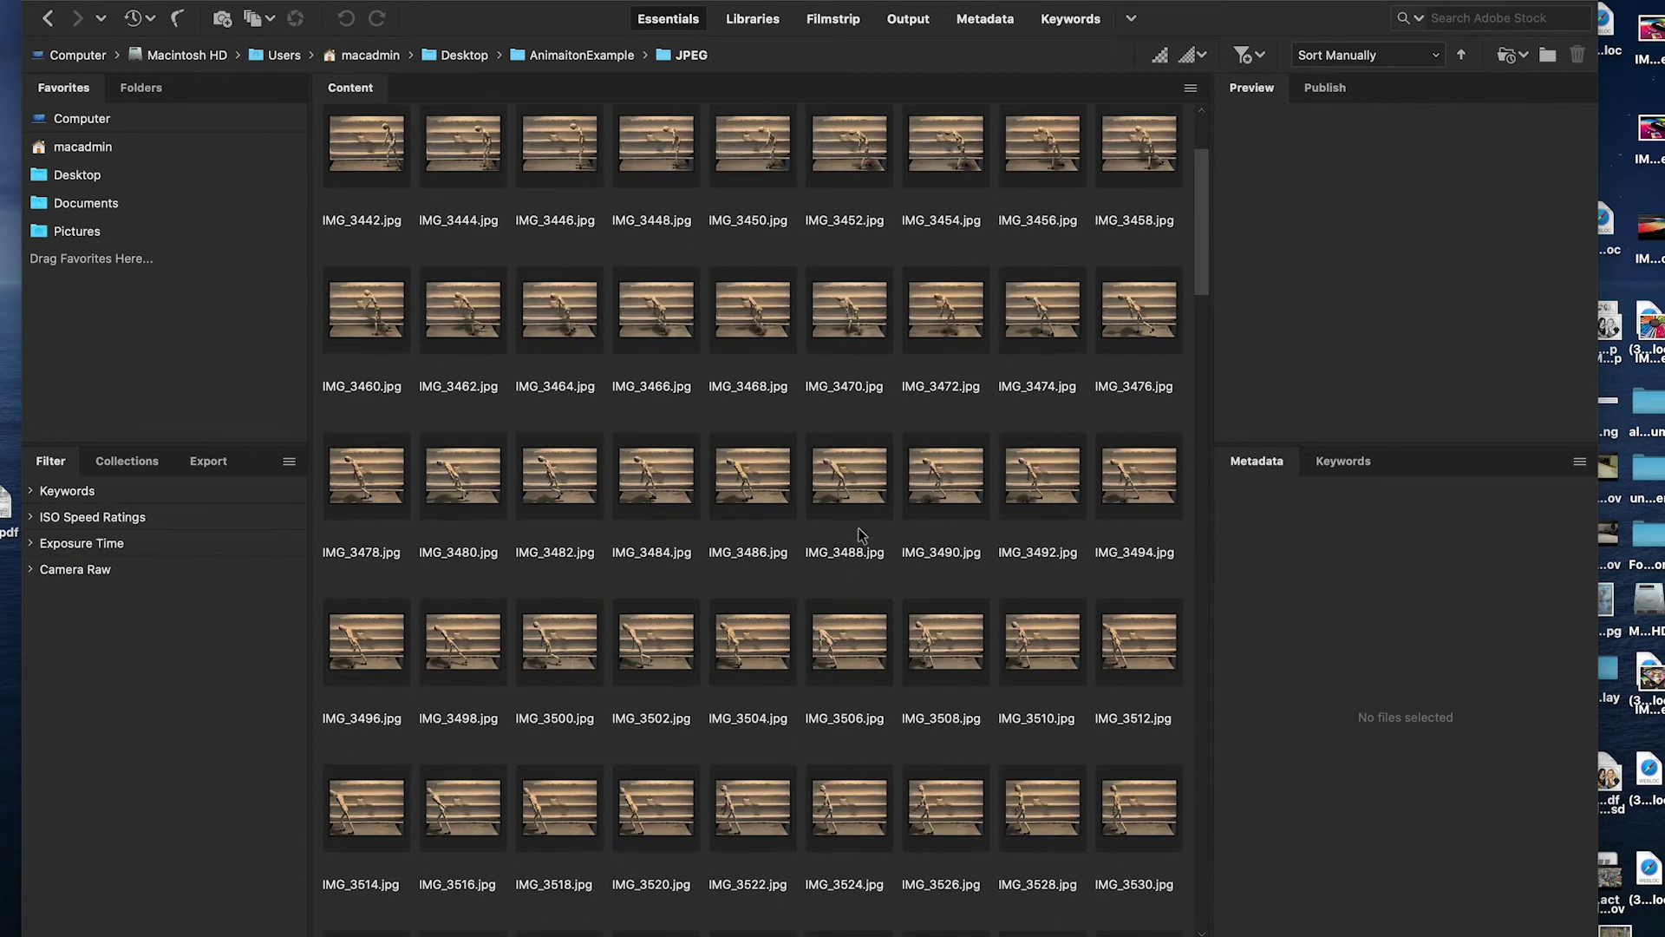
pyautogui.scroll(2, 861, 535)
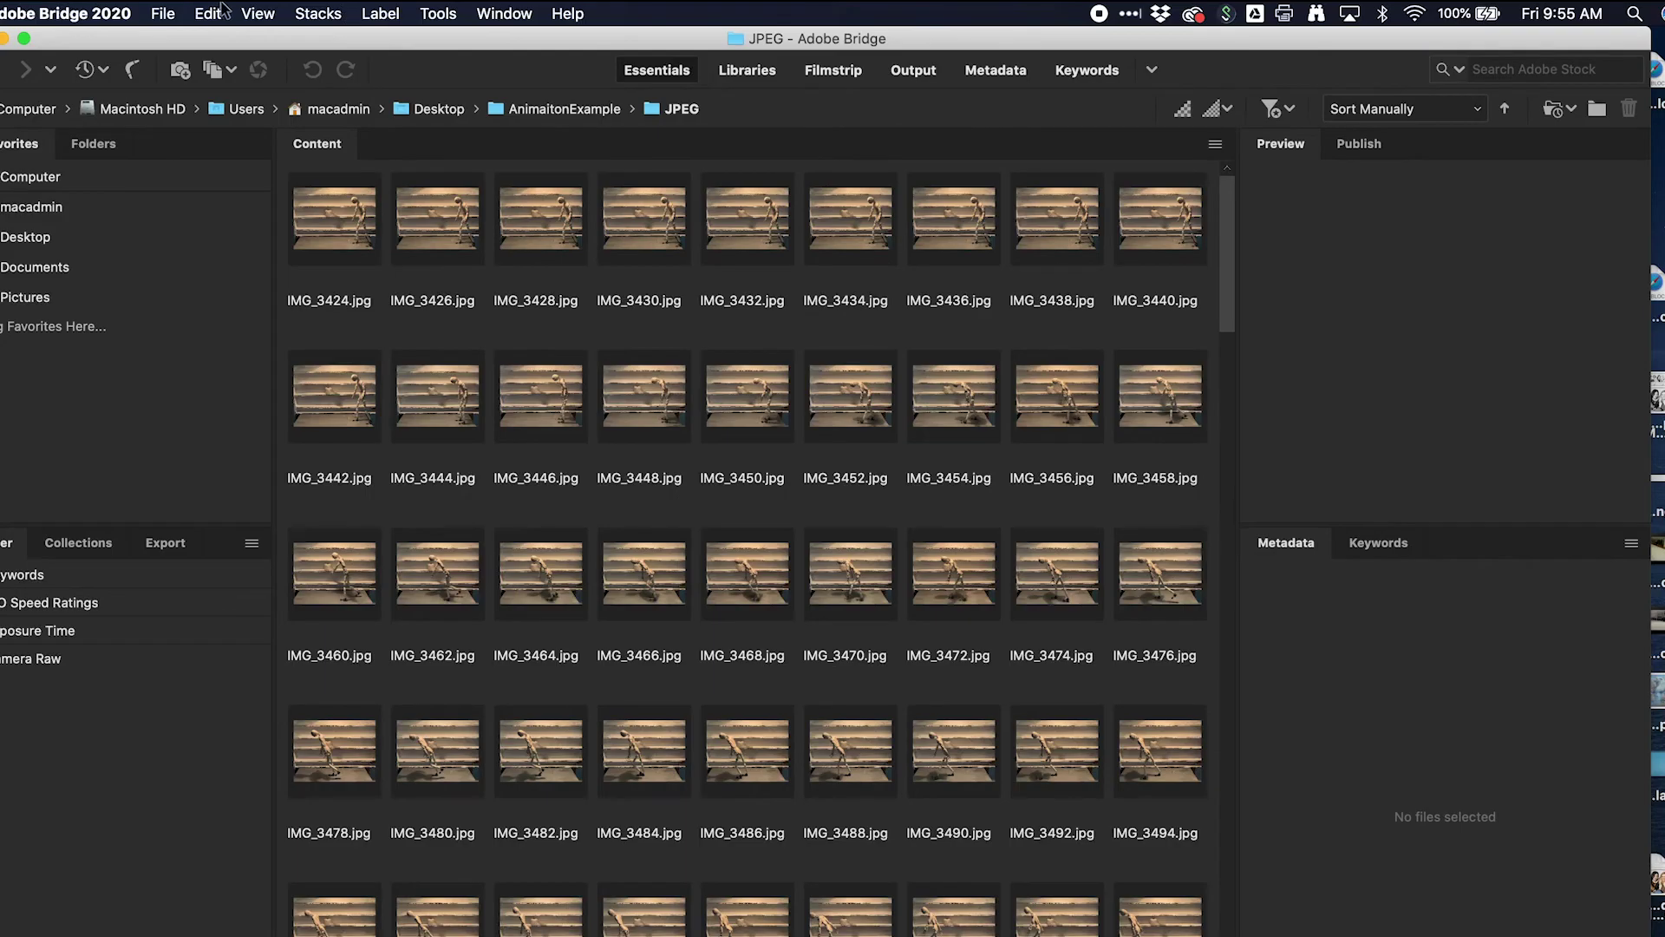
# Step: Select all the JPG frames in the JPEG folder and bring up Batch Rename for them
pyautogui.click(211, 14)
pyautogui.click(251, 167)
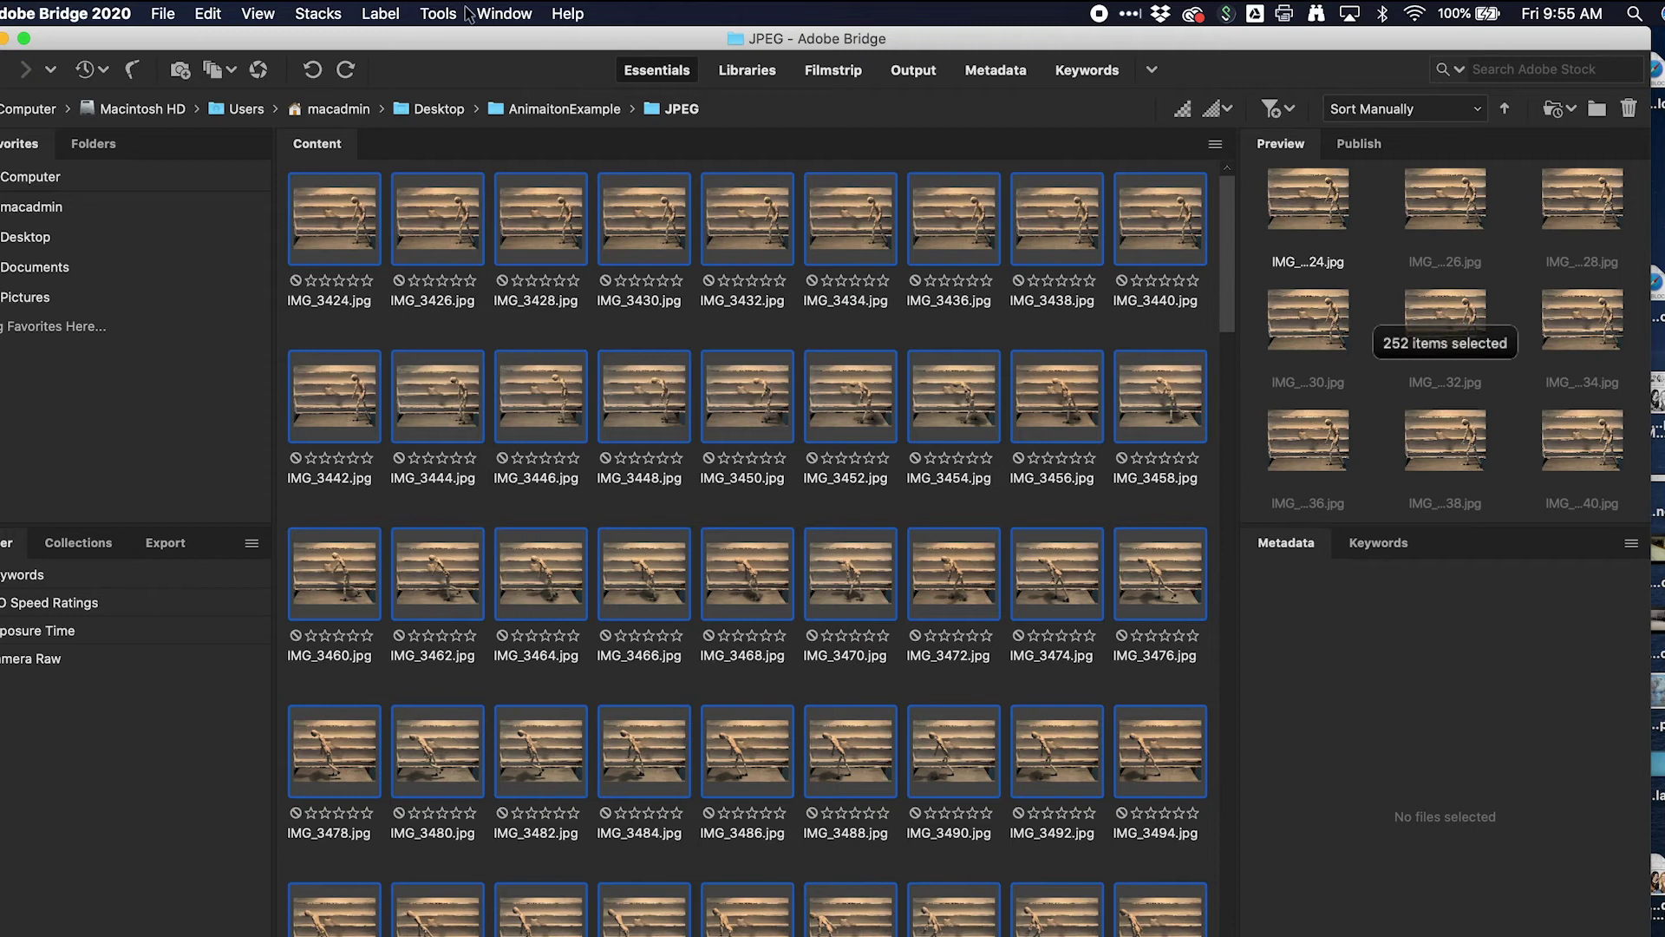
pyautogui.click(439, 13)
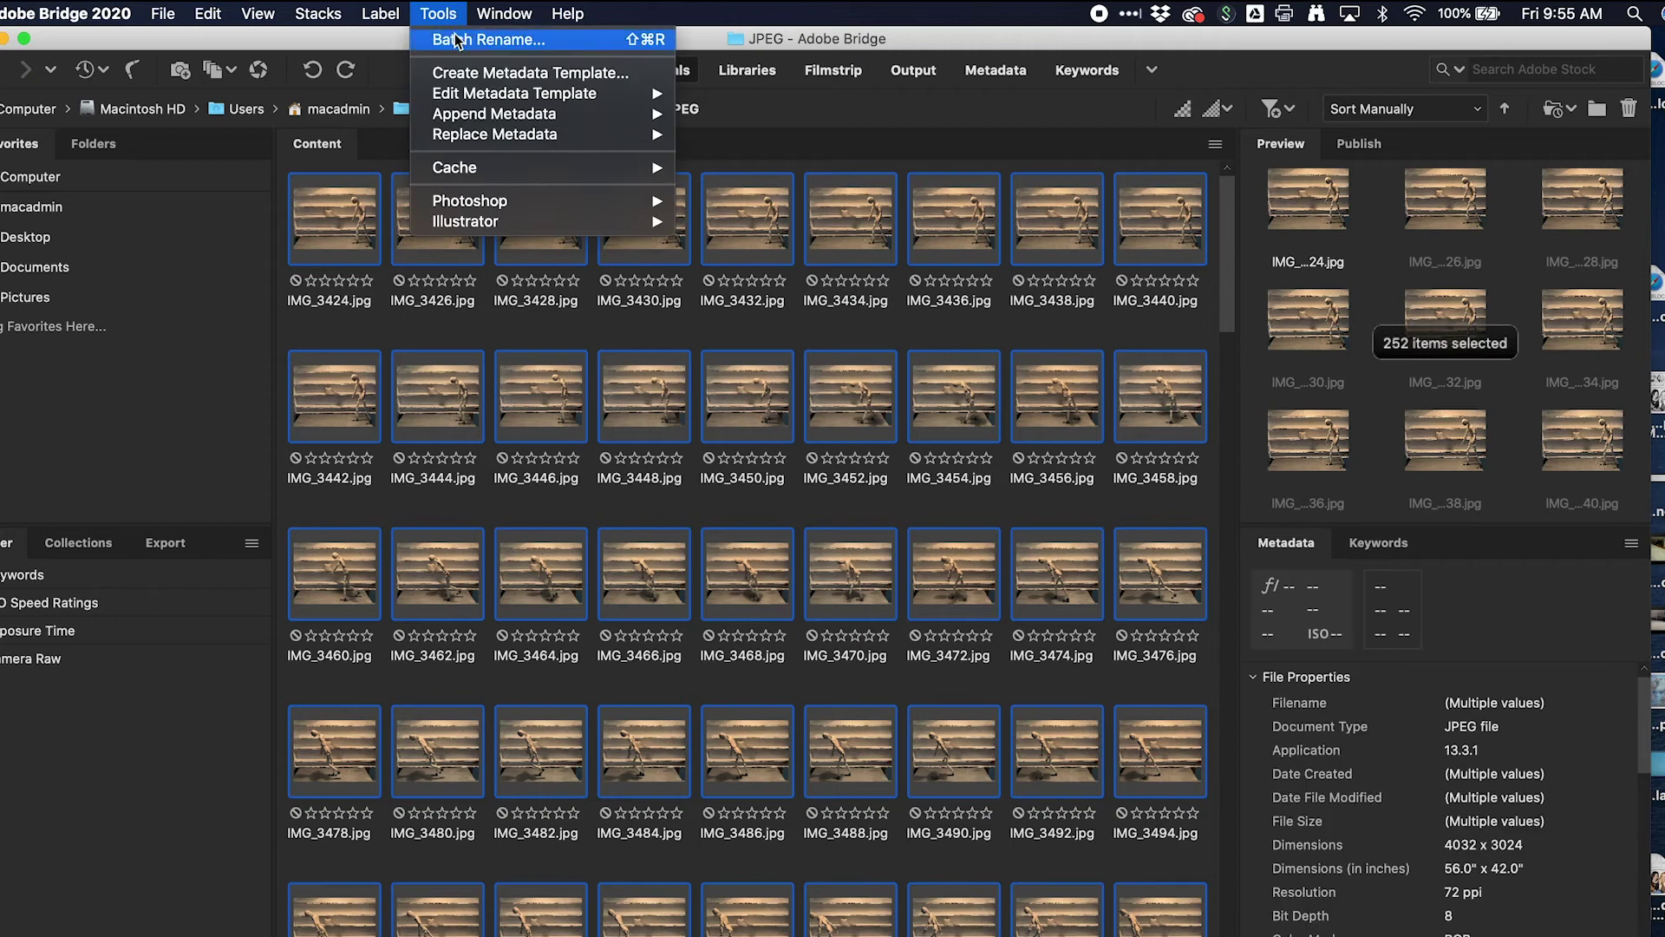
pyautogui.click(457, 40)
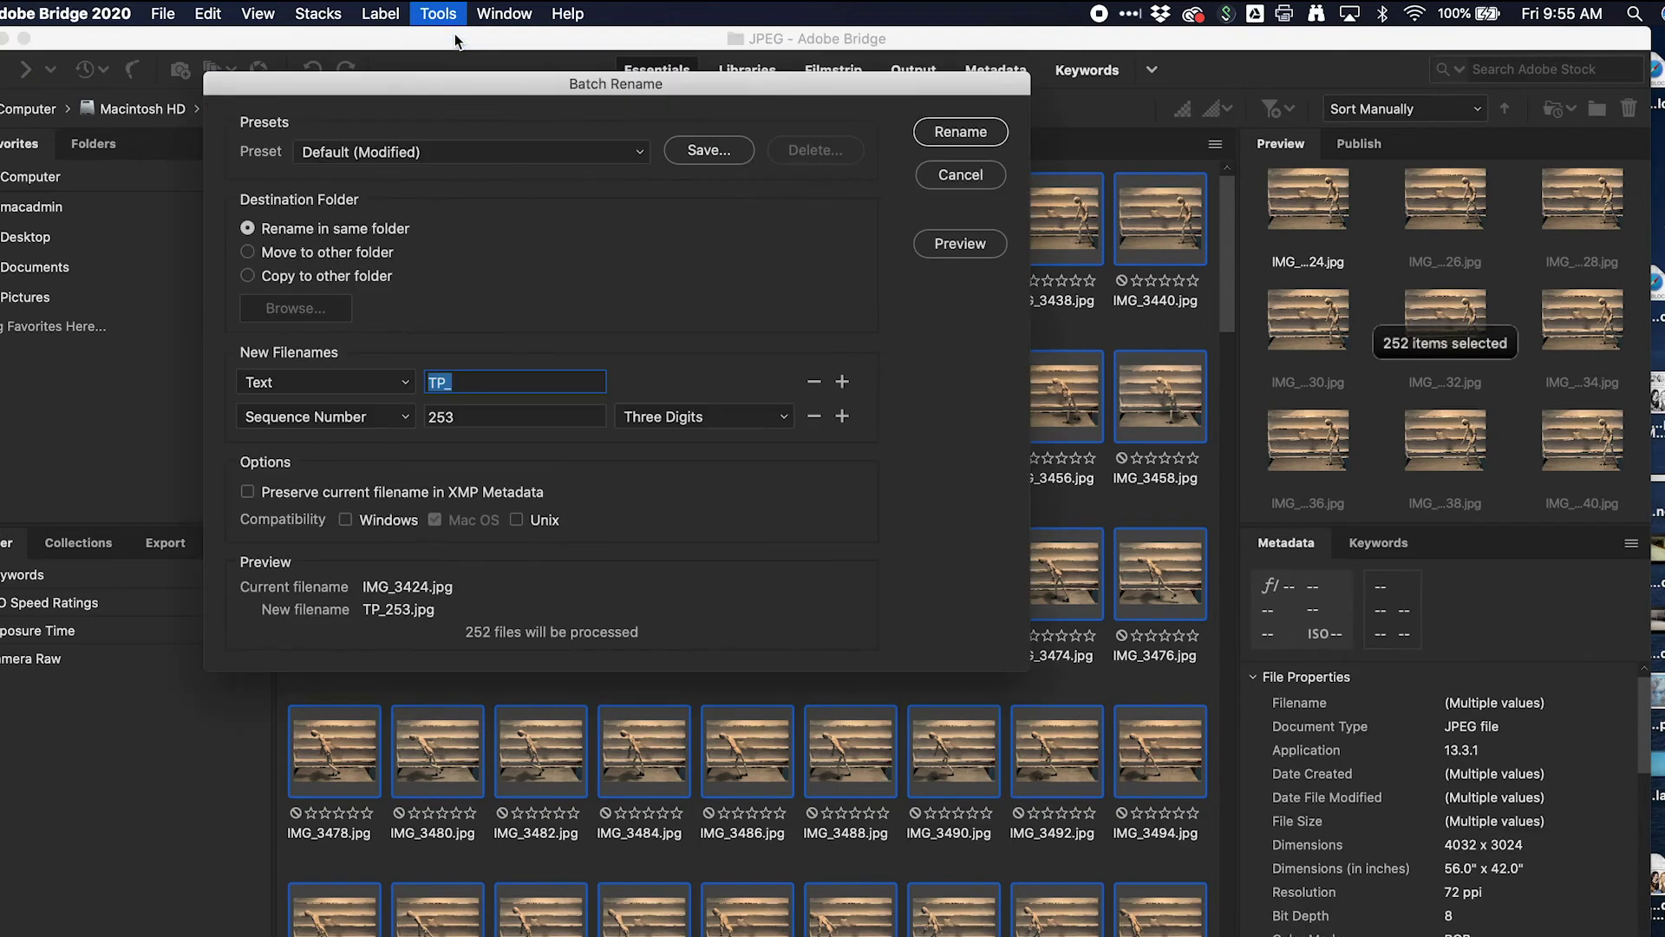
pyautogui.moveTo(415, 95); pyautogui.dragTo(762, 488)
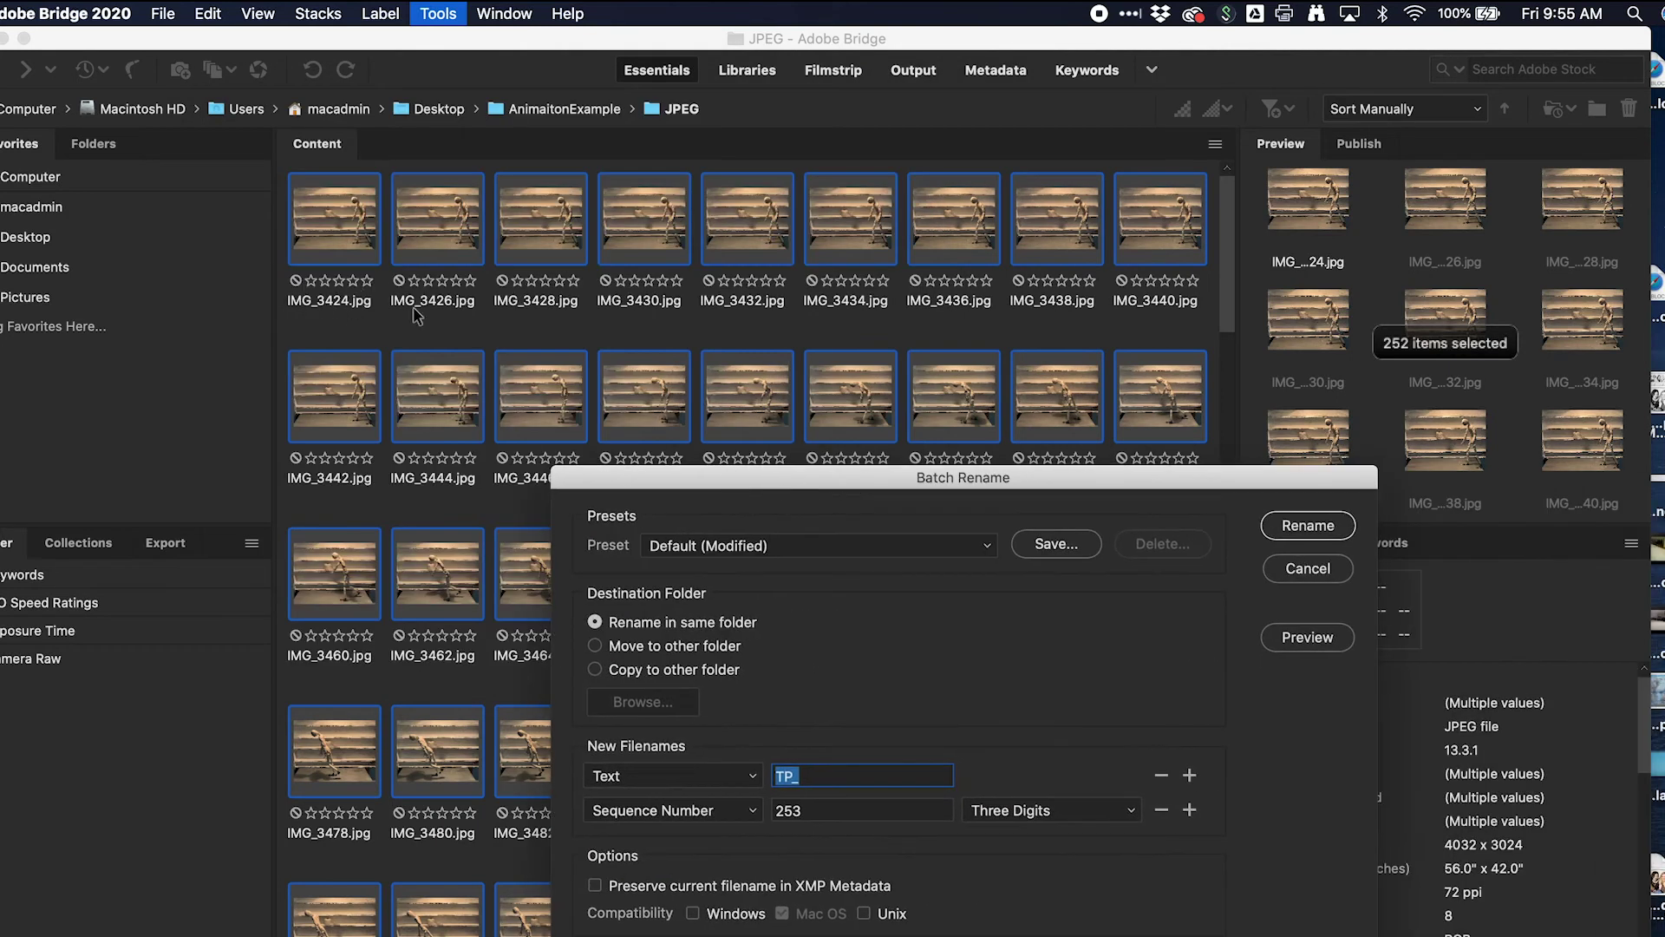
pyautogui.moveTo(785, 488); pyautogui.dragTo(586, 340)
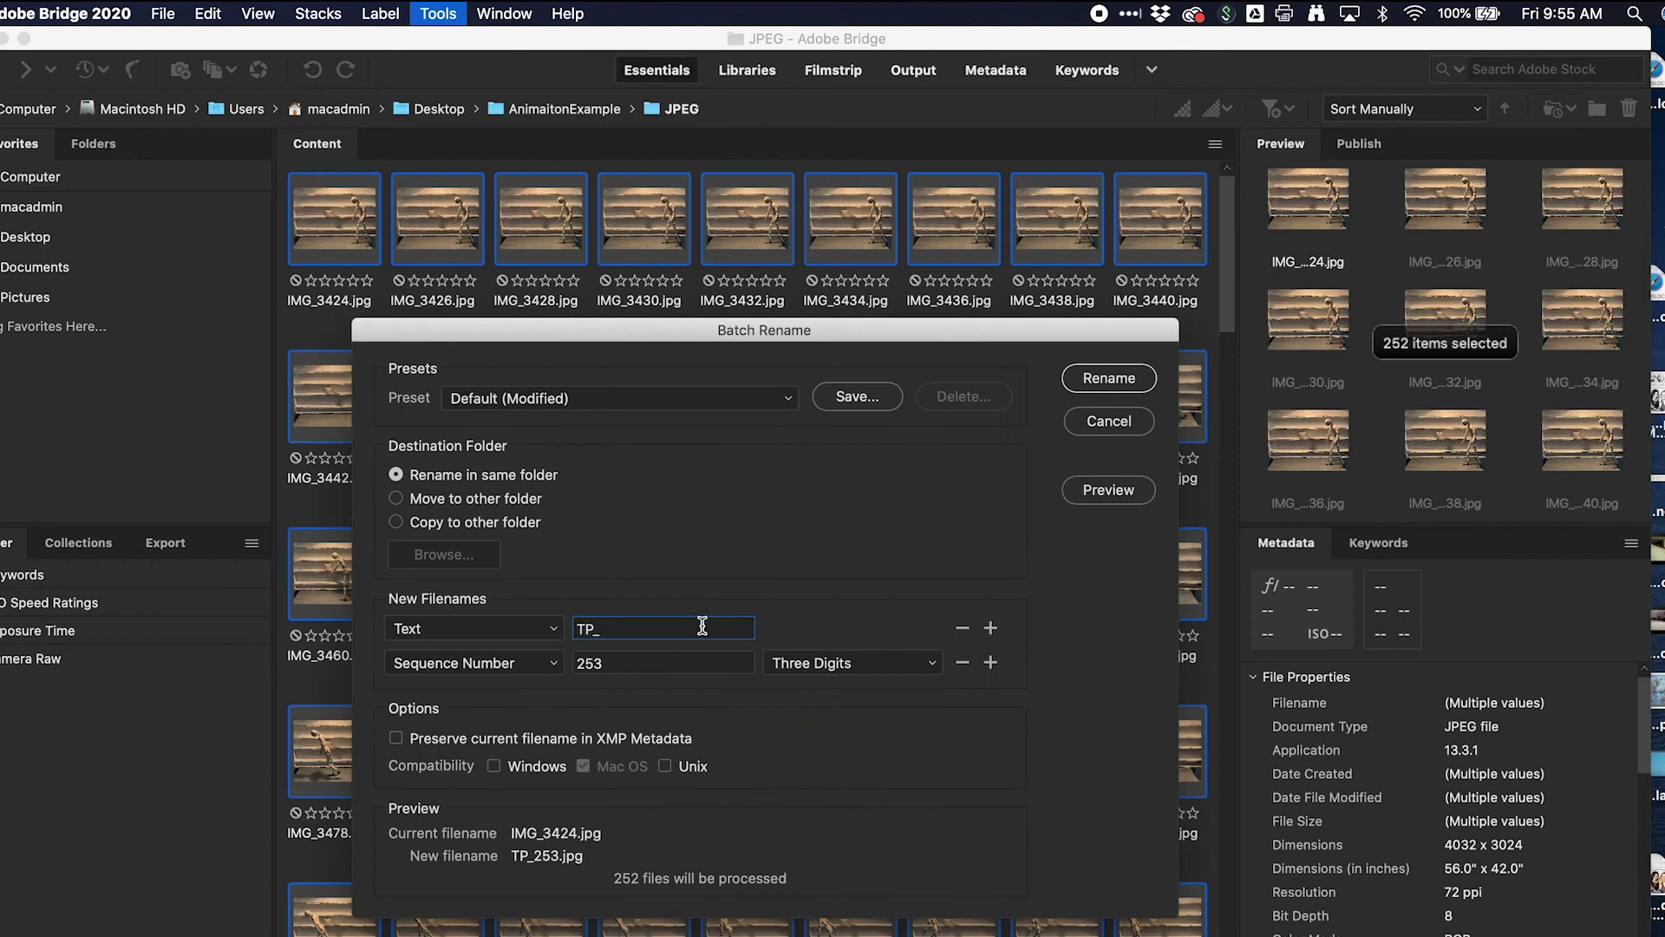
# Step: Batch rename the frames in the same folder with the text TP_ and a three-digit sequence number starting at 001
pyautogui.write('TP_')
pyautogui.click(701, 664)
pyautogui.write('001')
pyautogui.click(813, 664)
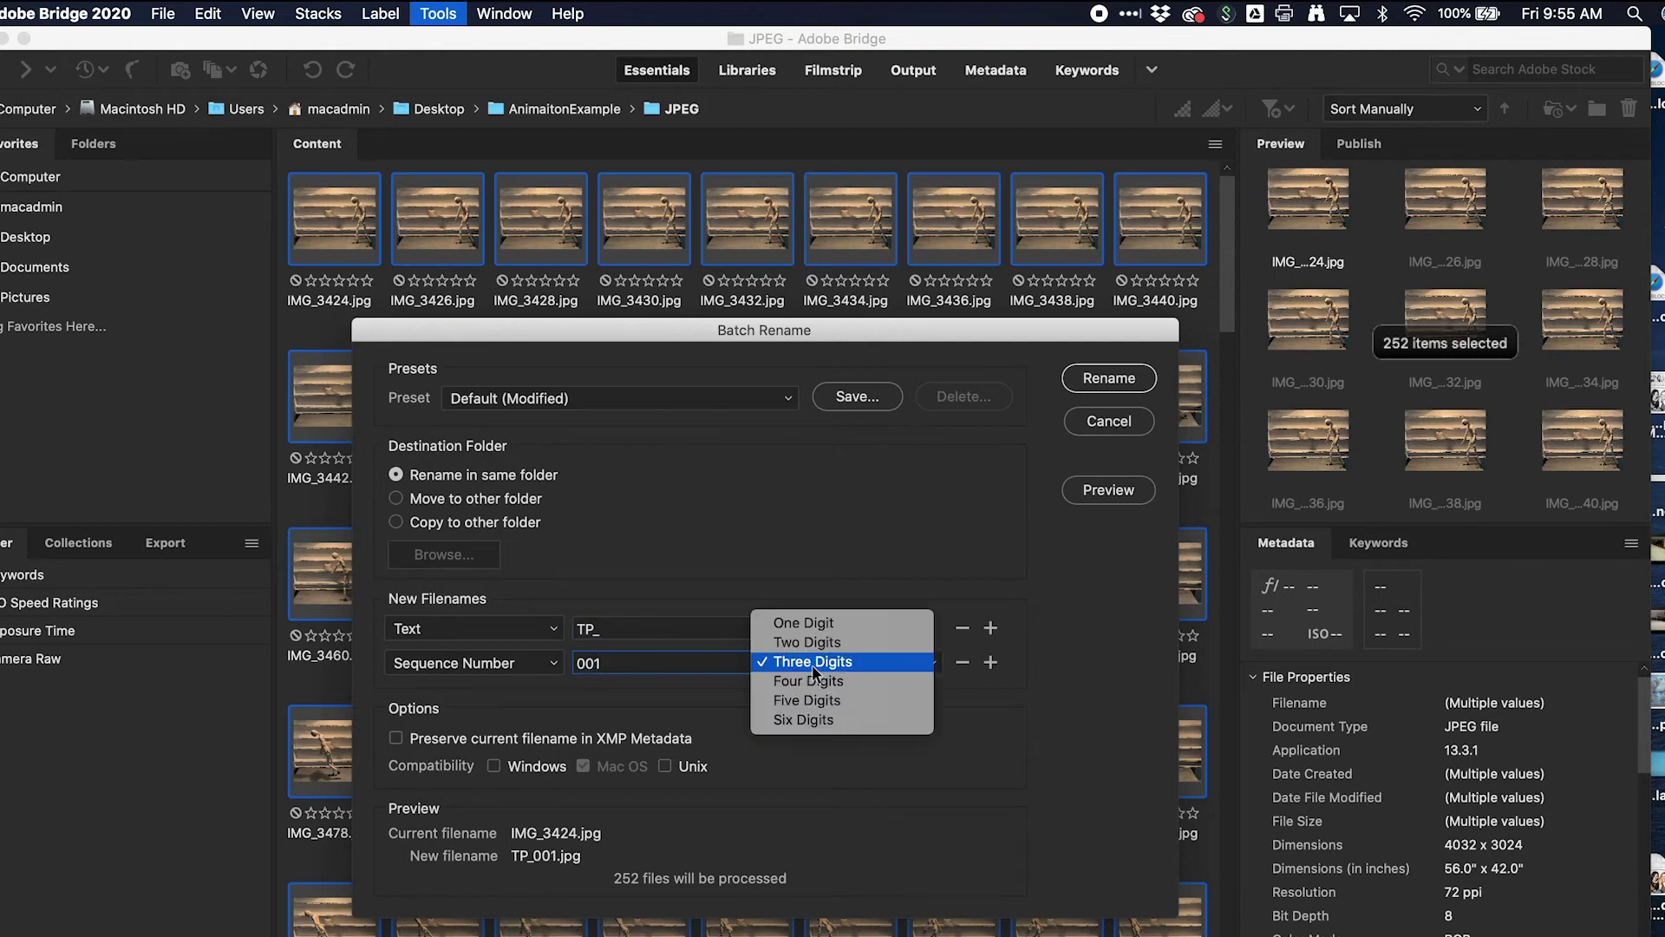
pyautogui.click(813, 663)
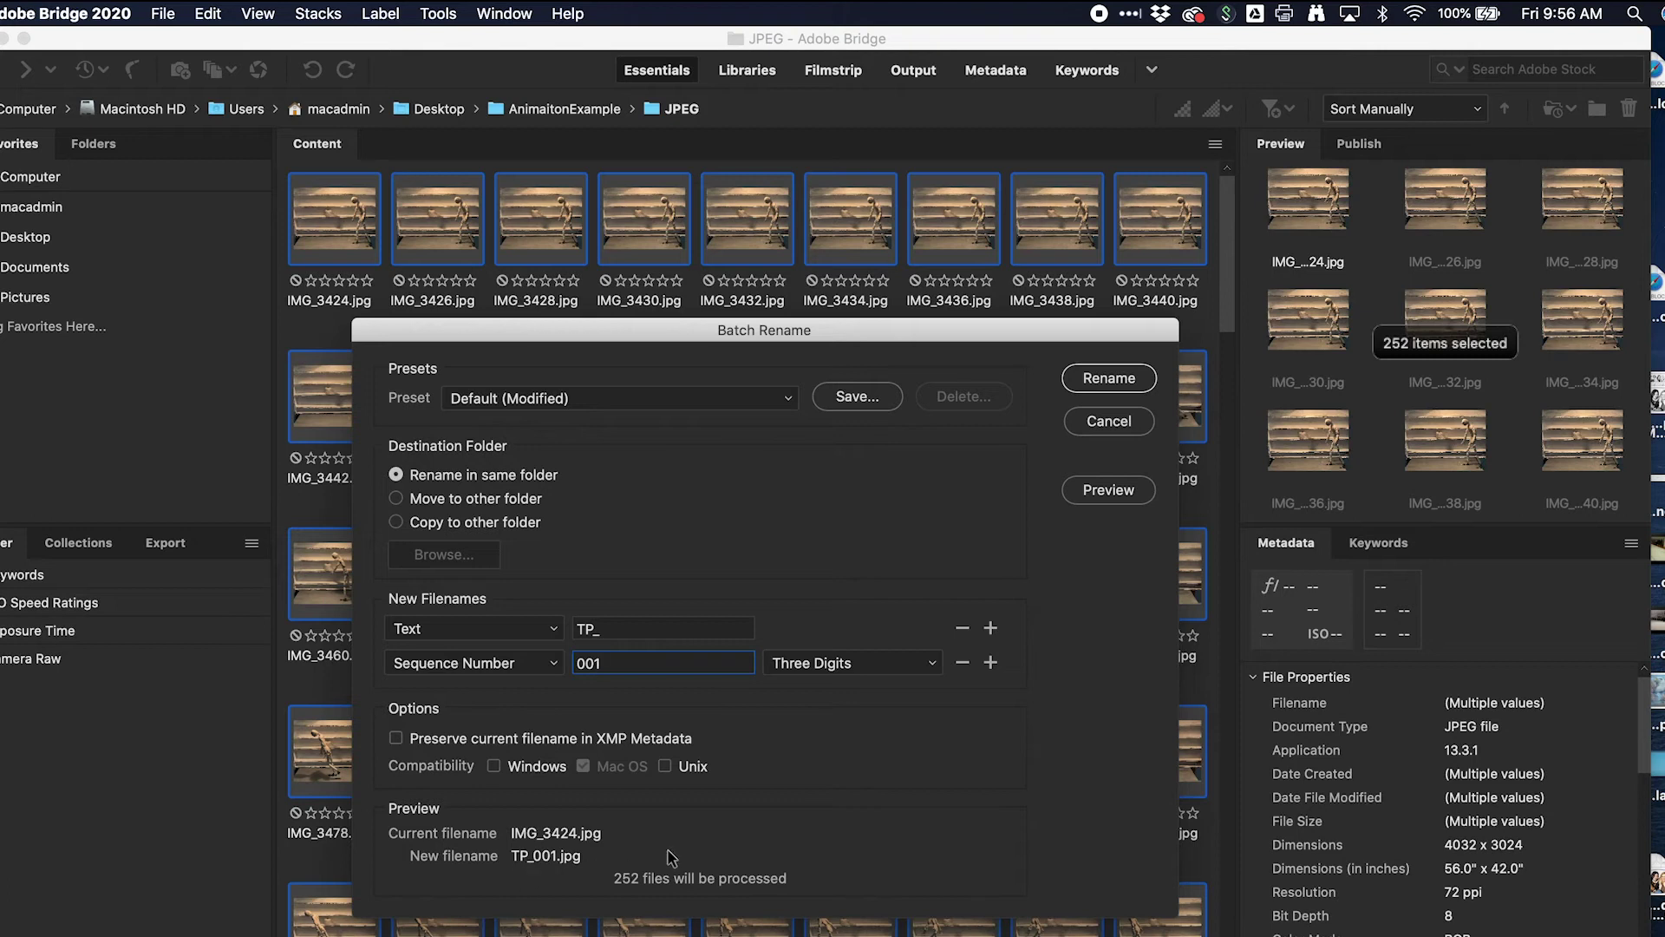
pyautogui.click(642, 633)
pyautogui.click(603, 669)
pyautogui.click(1125, 378)
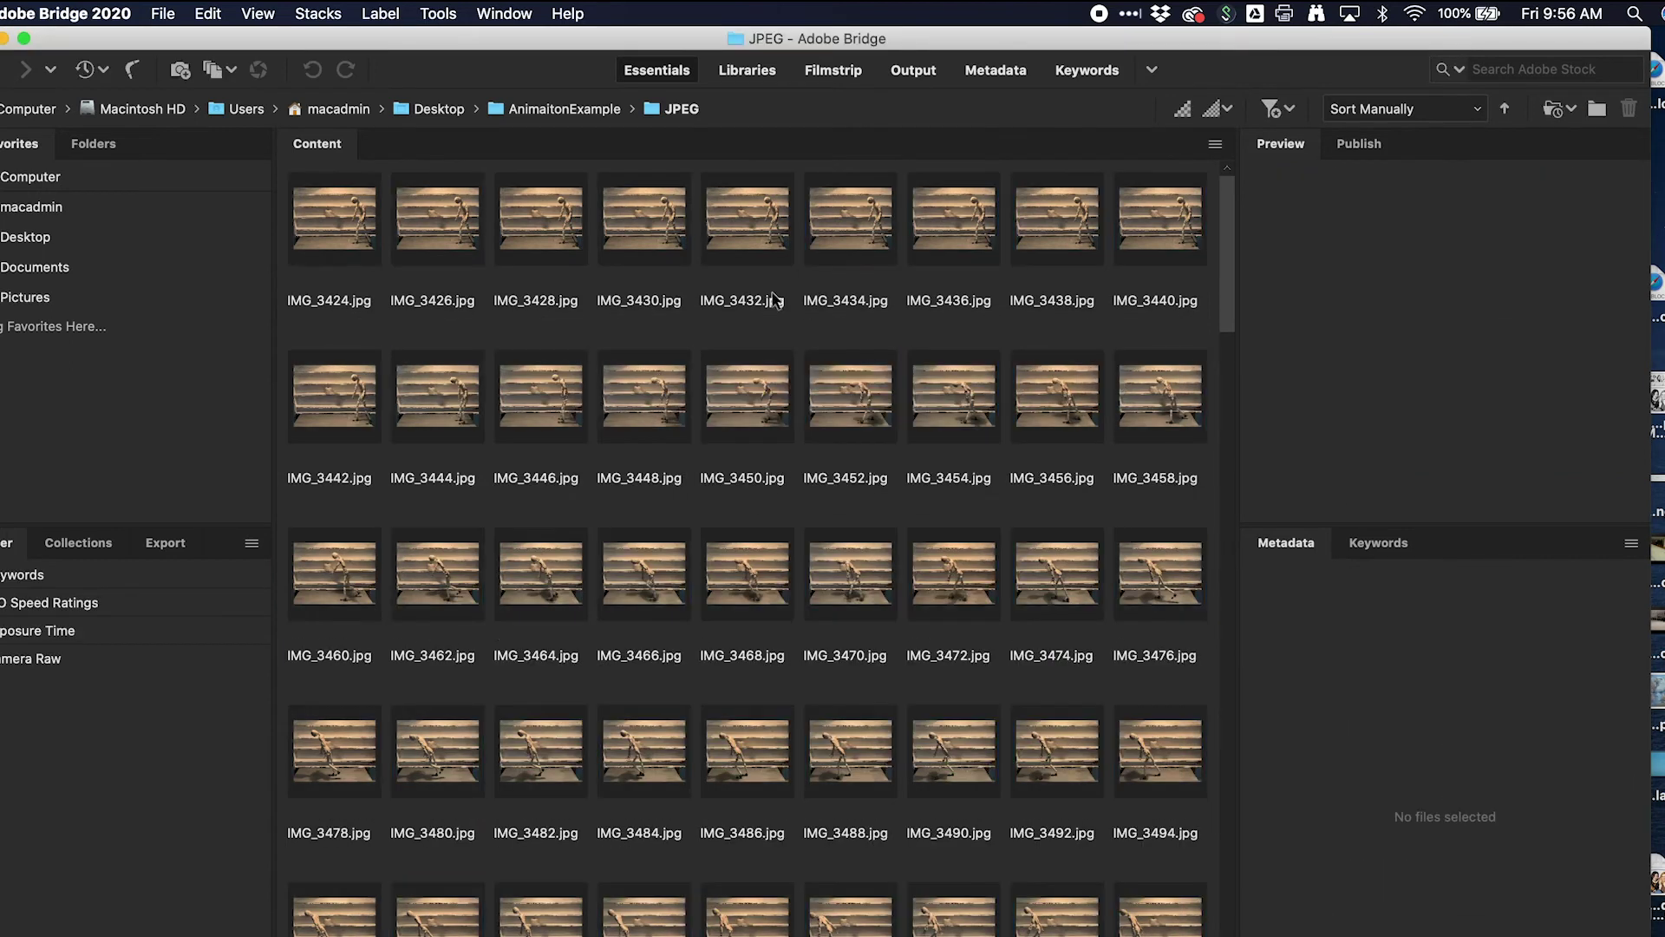
# Step: Check the renamed frames in the JPEG folder from TP_001.jpg through TP_252.jpg
pyautogui.scroll(-20, 780, 321)
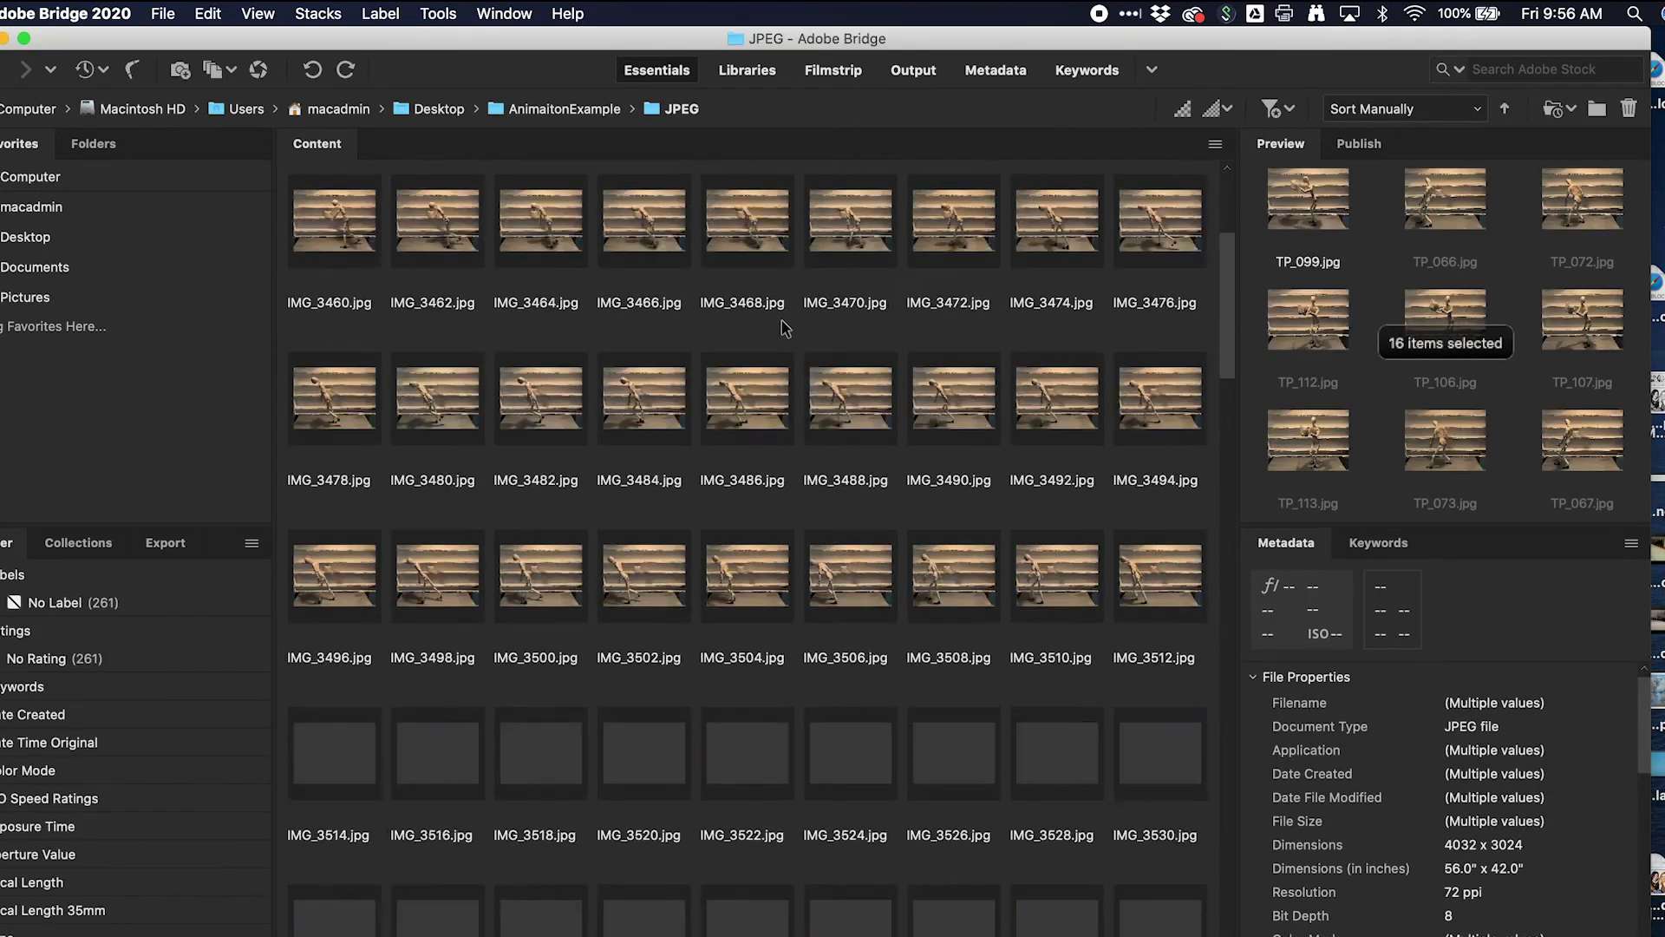
pyautogui.scroll(-6, 784, 327)
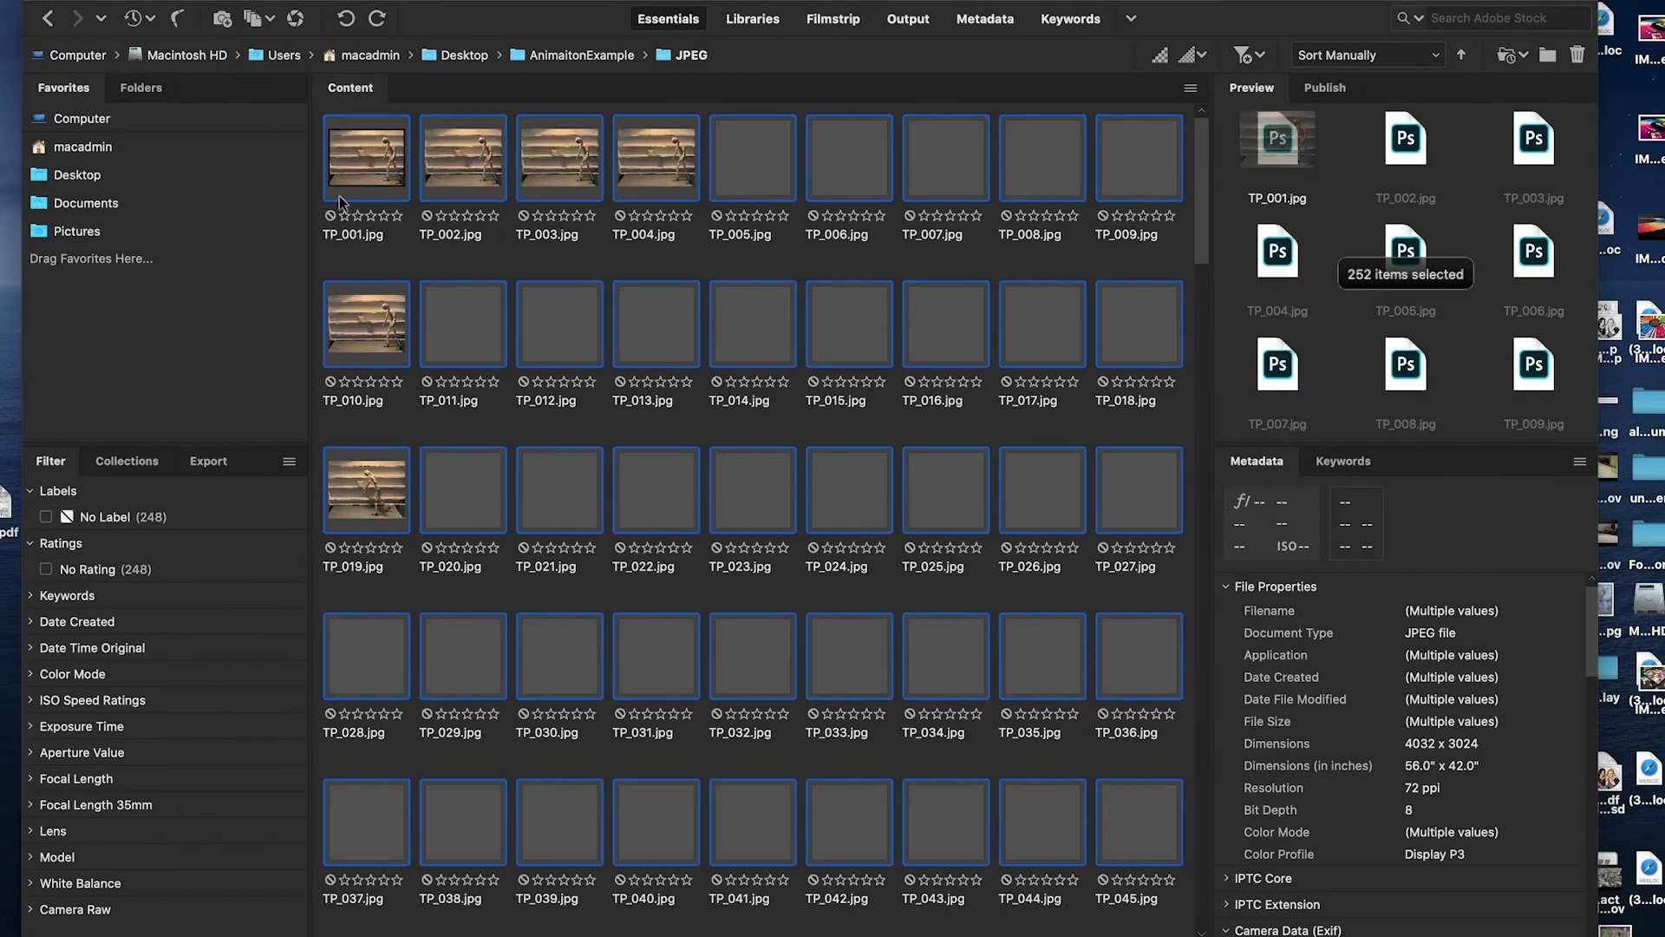
pyautogui.scroll(-10, 579, 345)
pyautogui.scroll(-15, 579, 344)
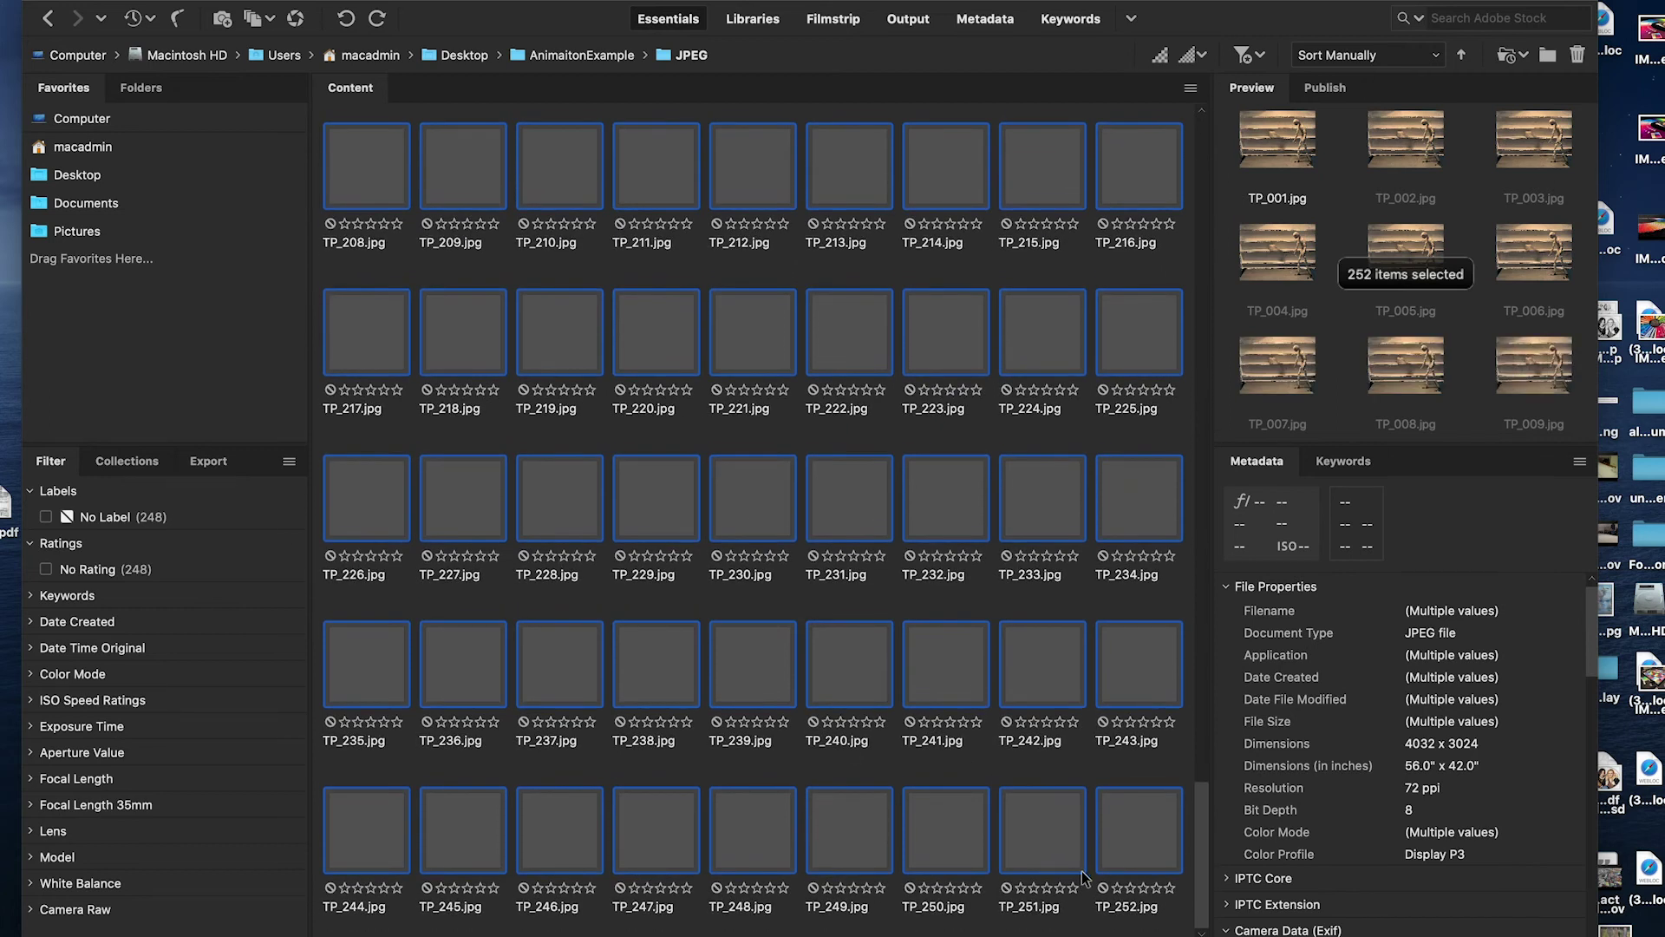
pyautogui.scroll(20, 762, 539)
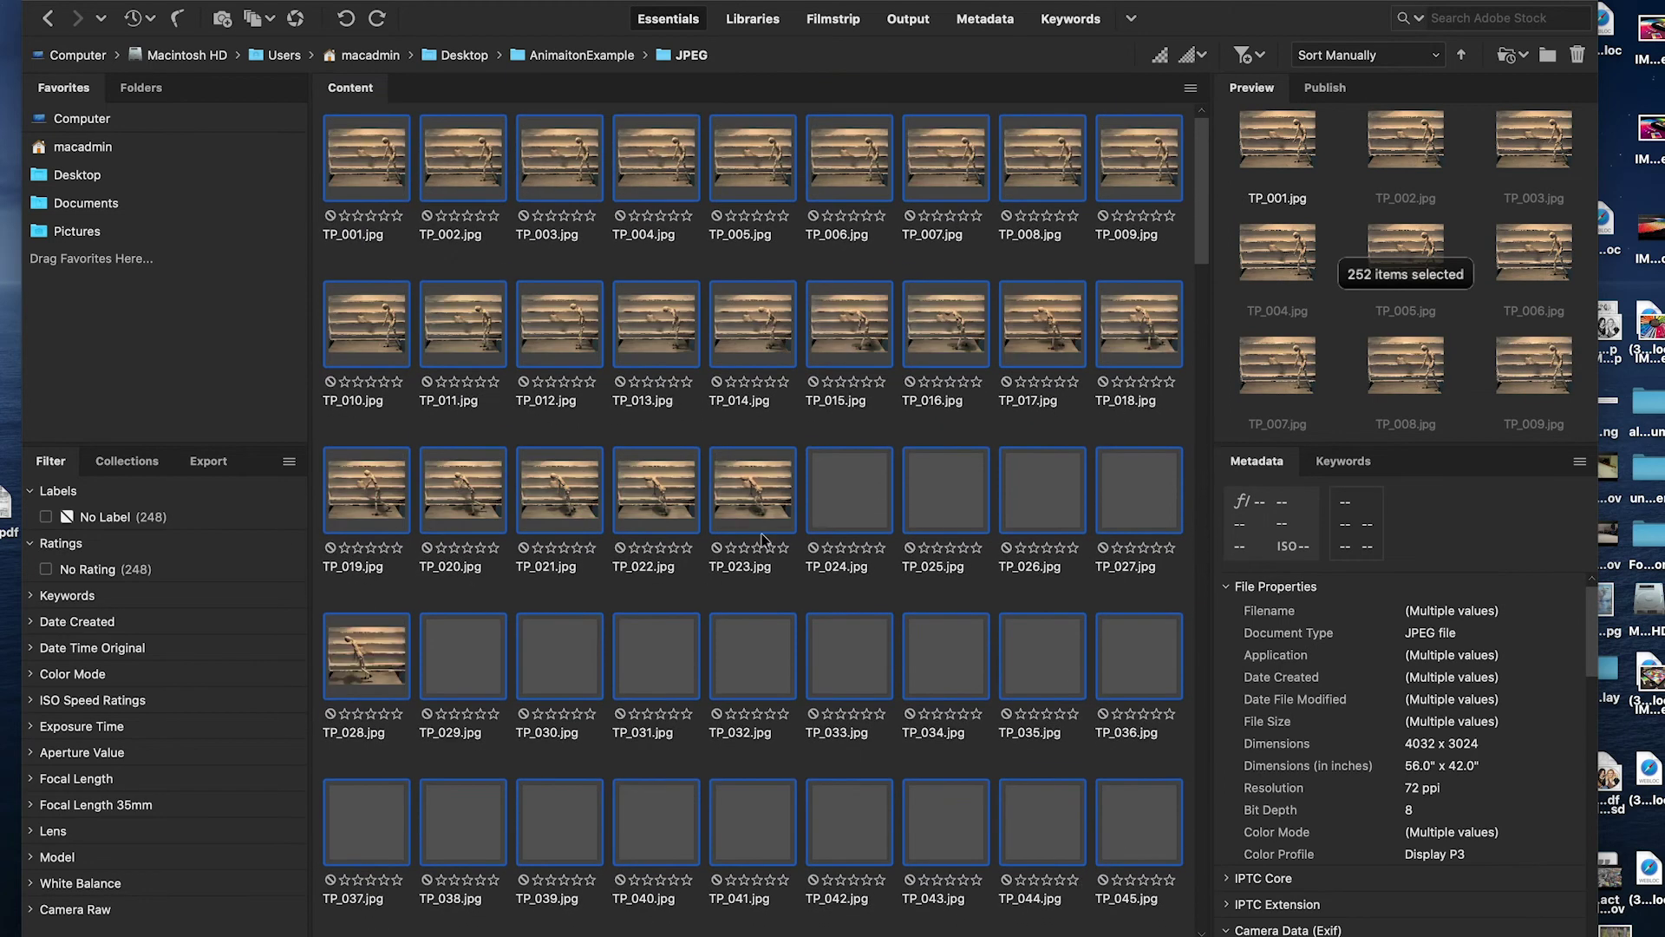
# Step: Quit Adobe Bridge and open the JPEG folder at the end of AnimaitonExample in Finder
pyautogui.click(82, 0)
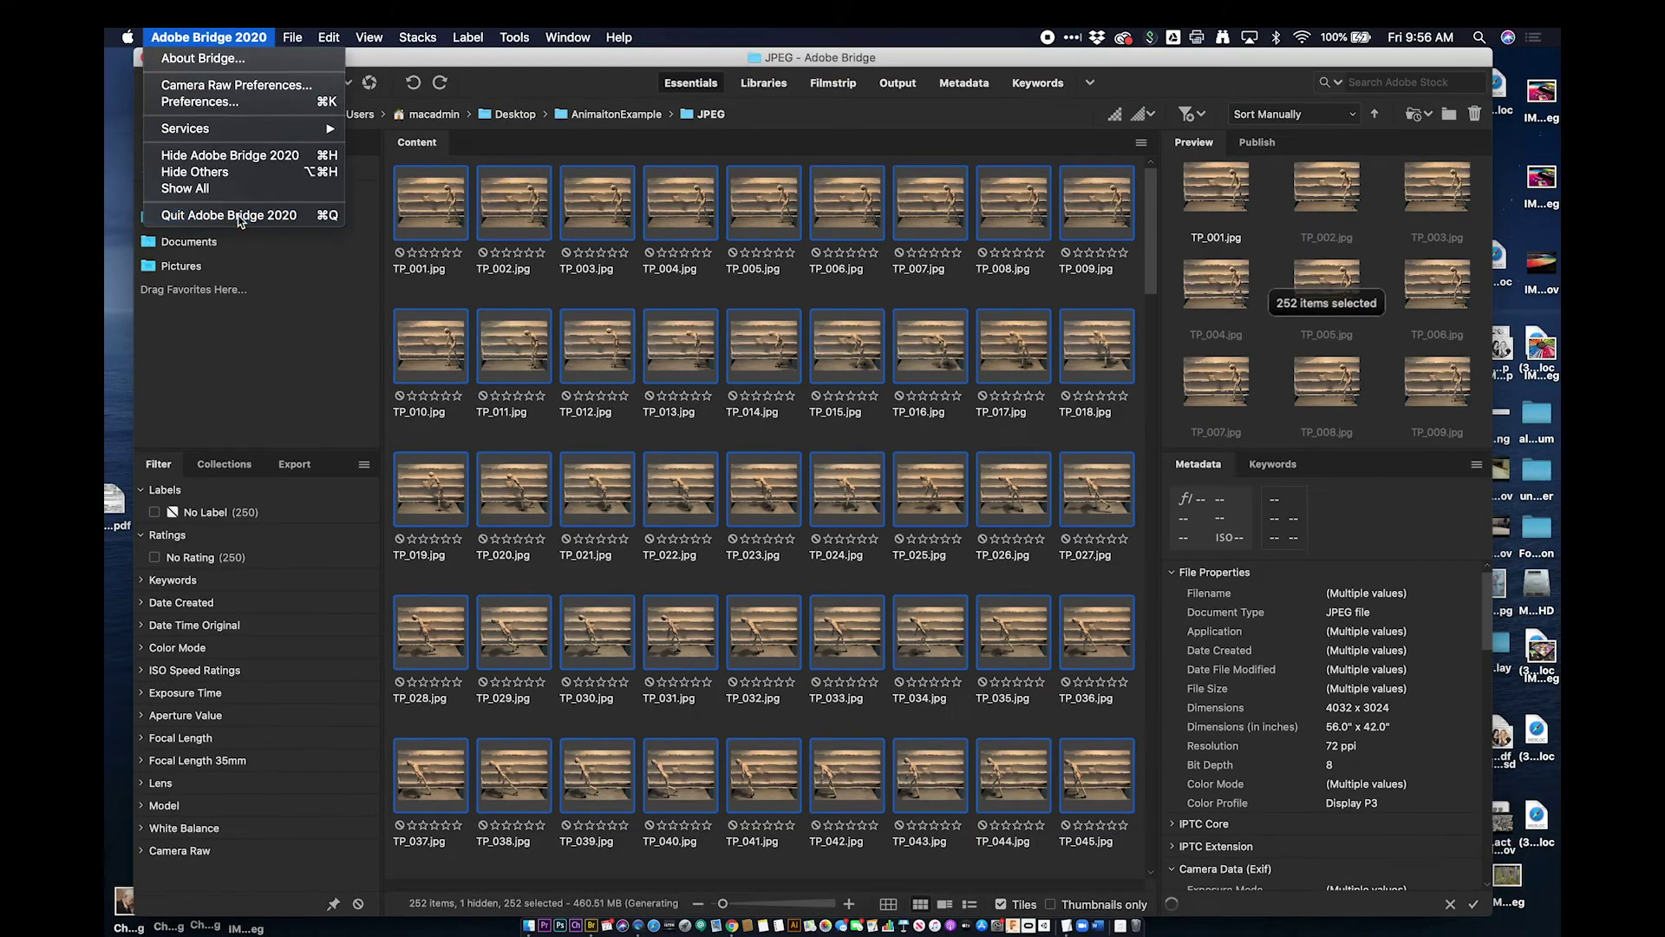
pyautogui.click(446, 317)
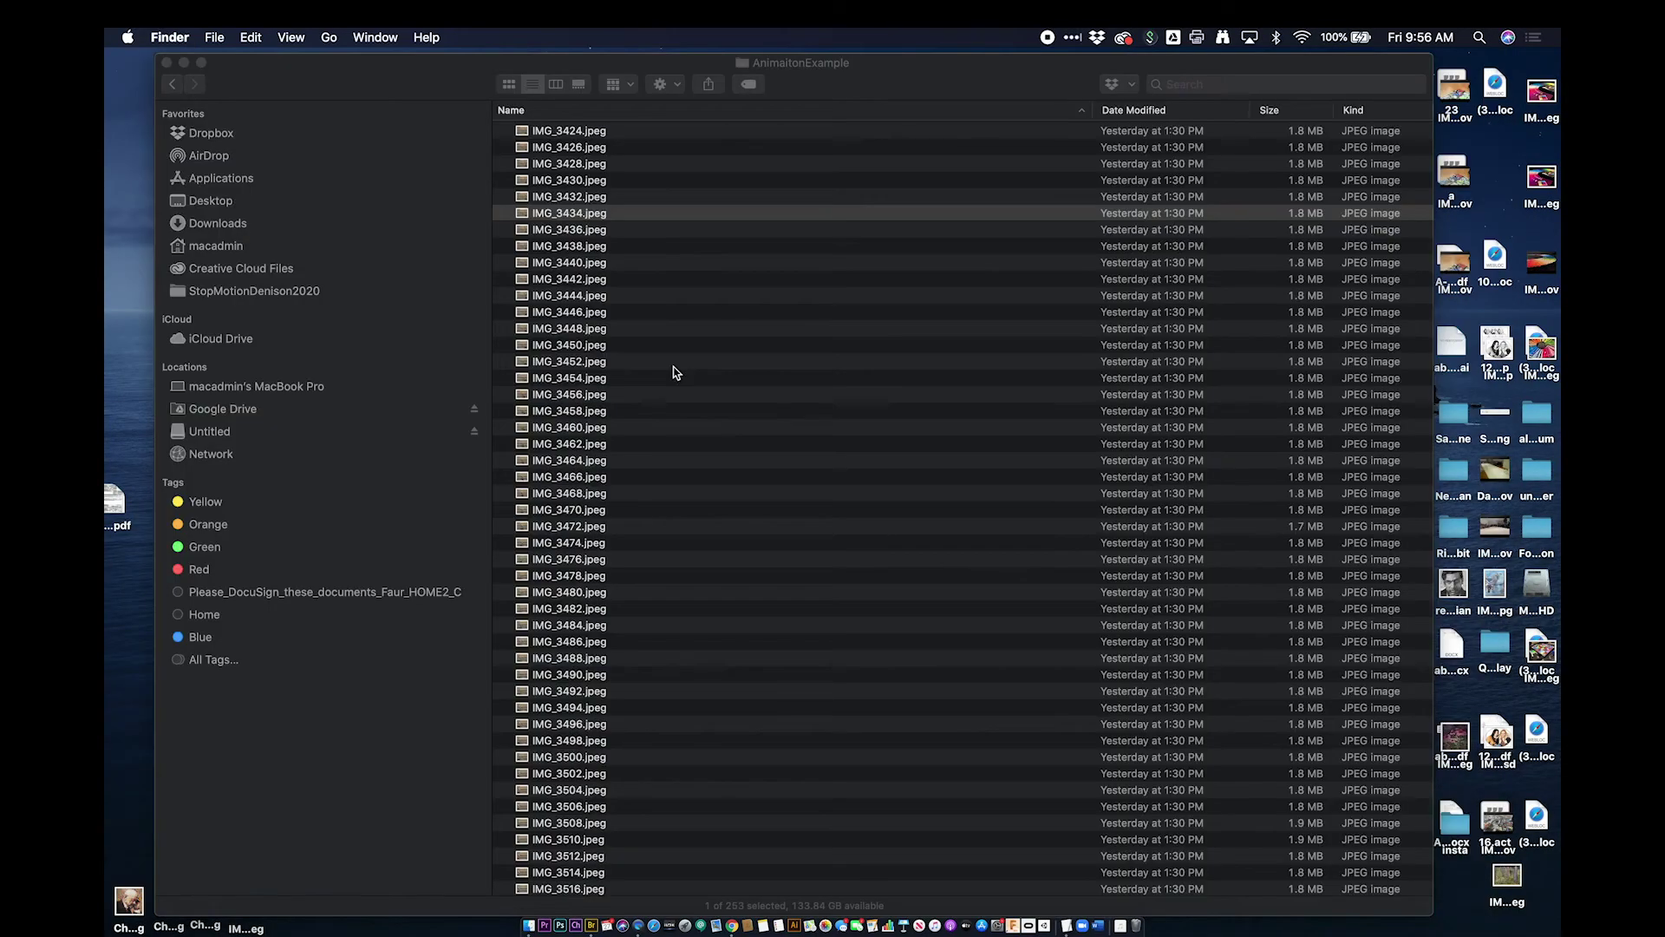
pyautogui.click(746, 313)
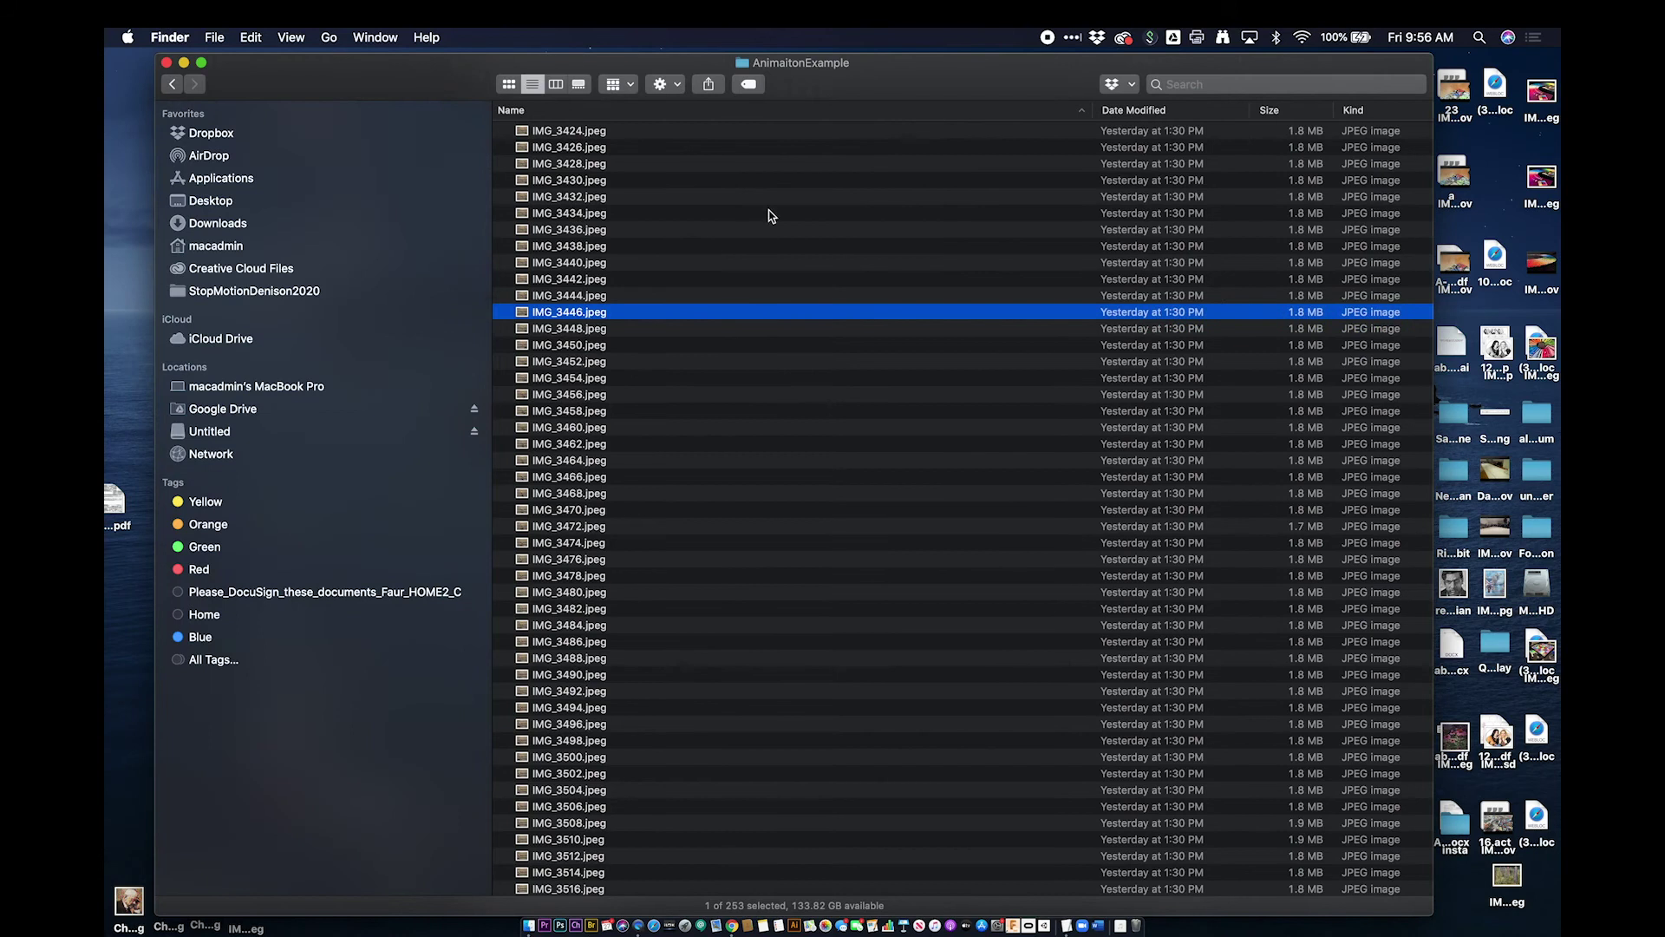
pyautogui.scroll(-20, 753, 251)
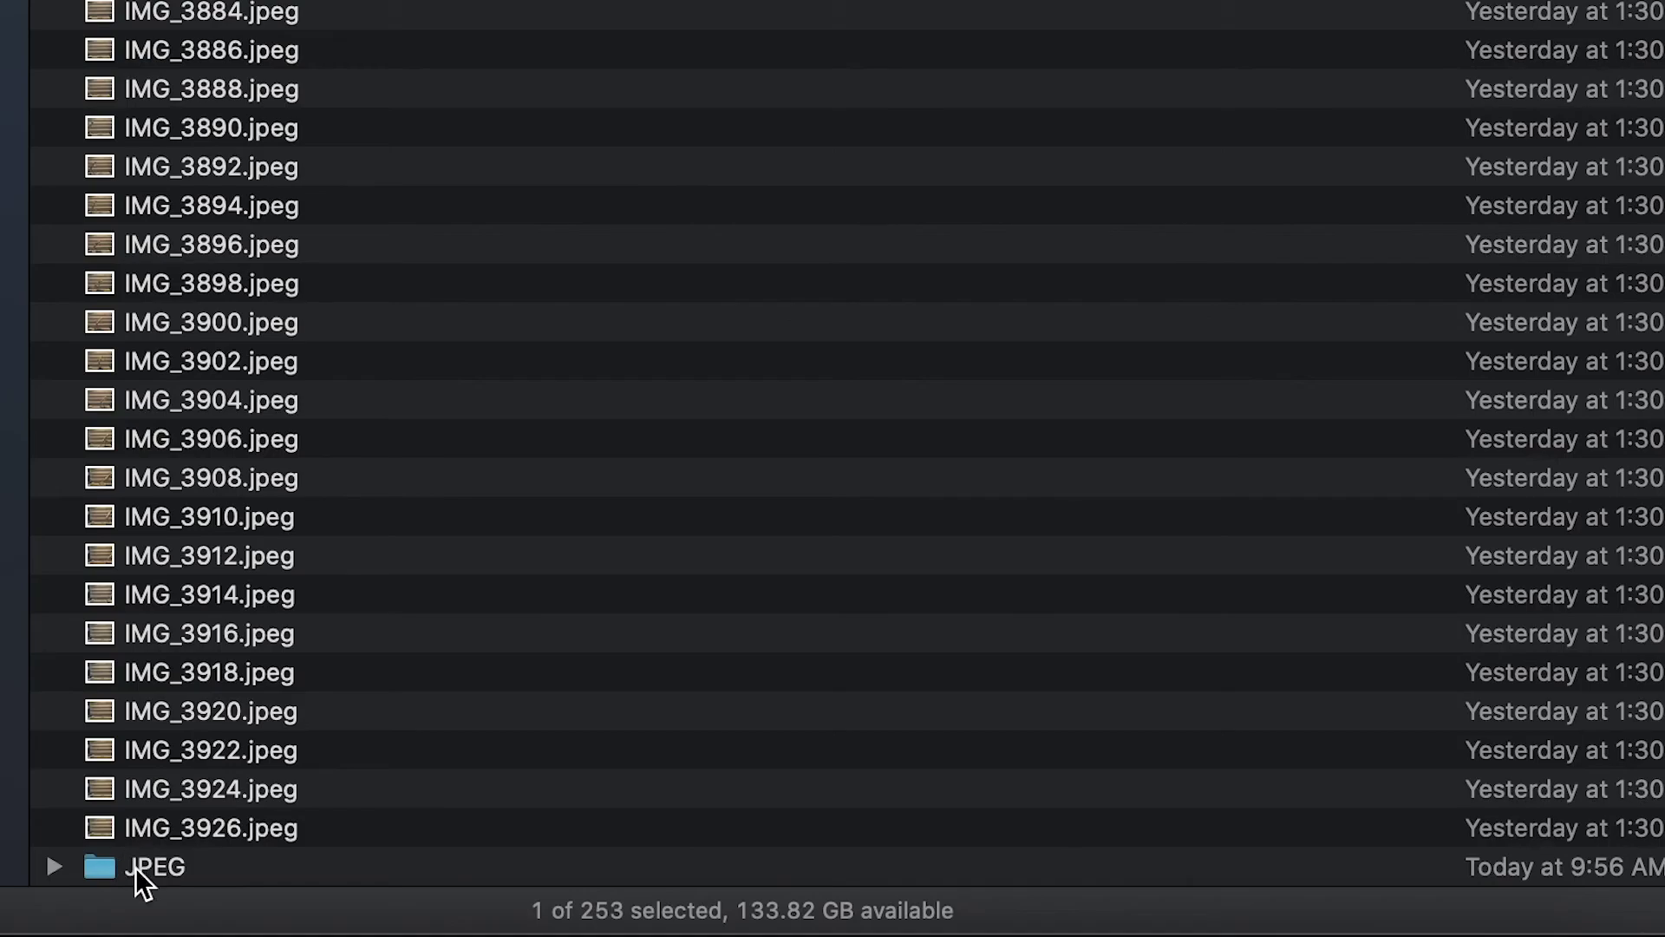
pyautogui.click(144, 869)
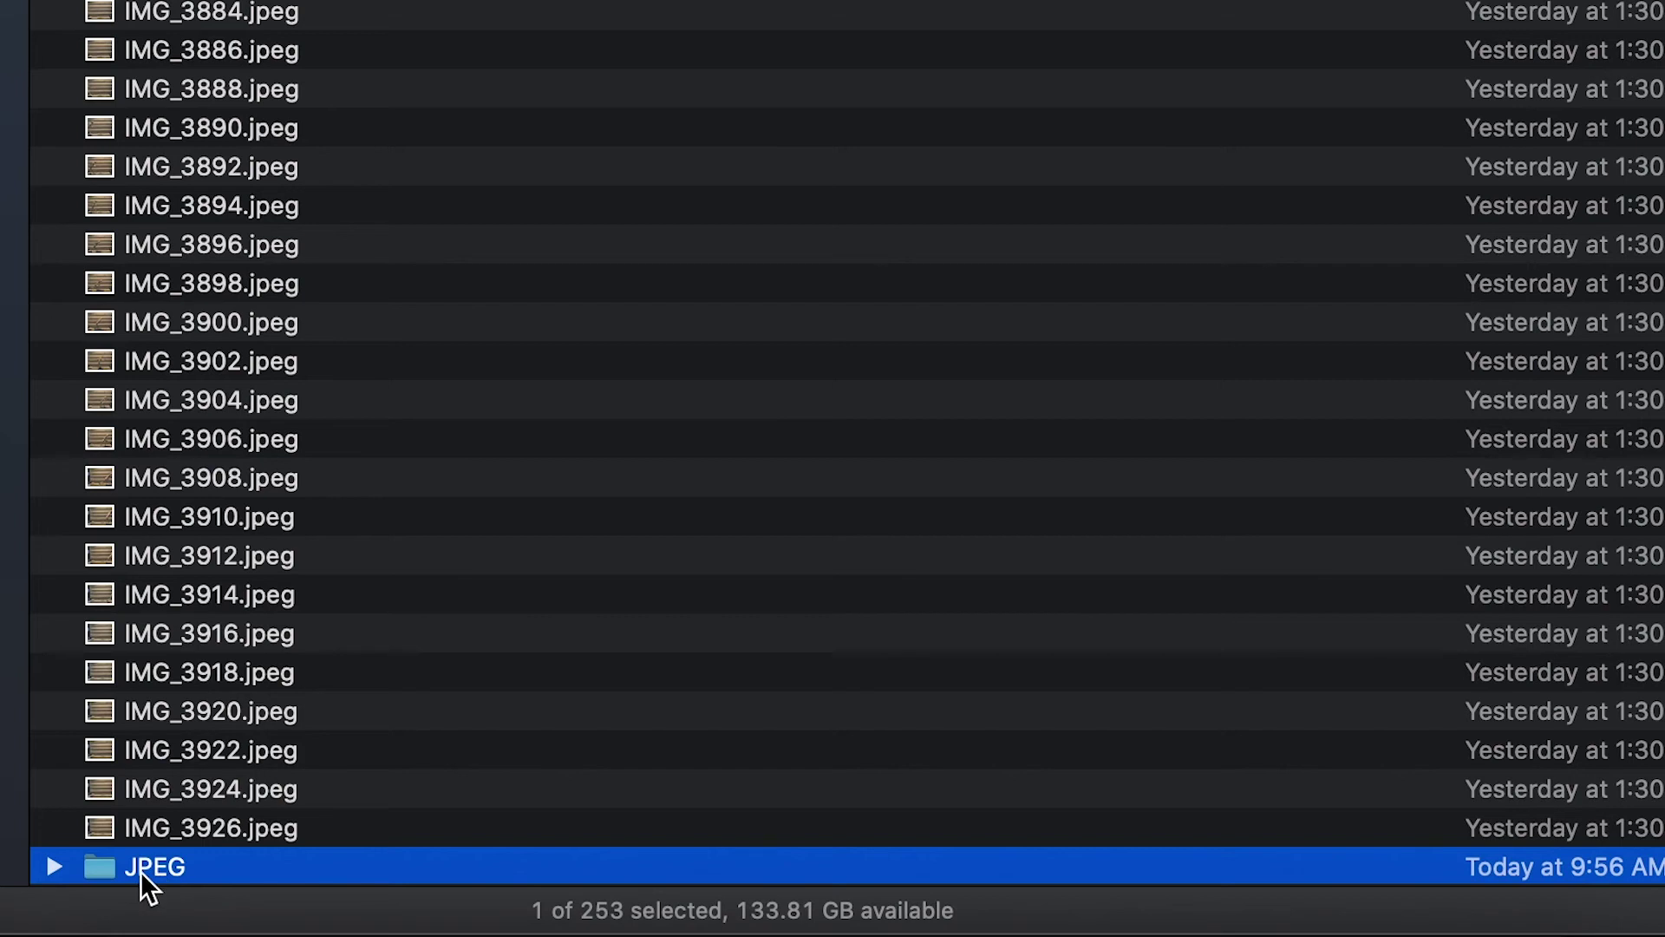
pyautogui.doubleClick(141, 870)
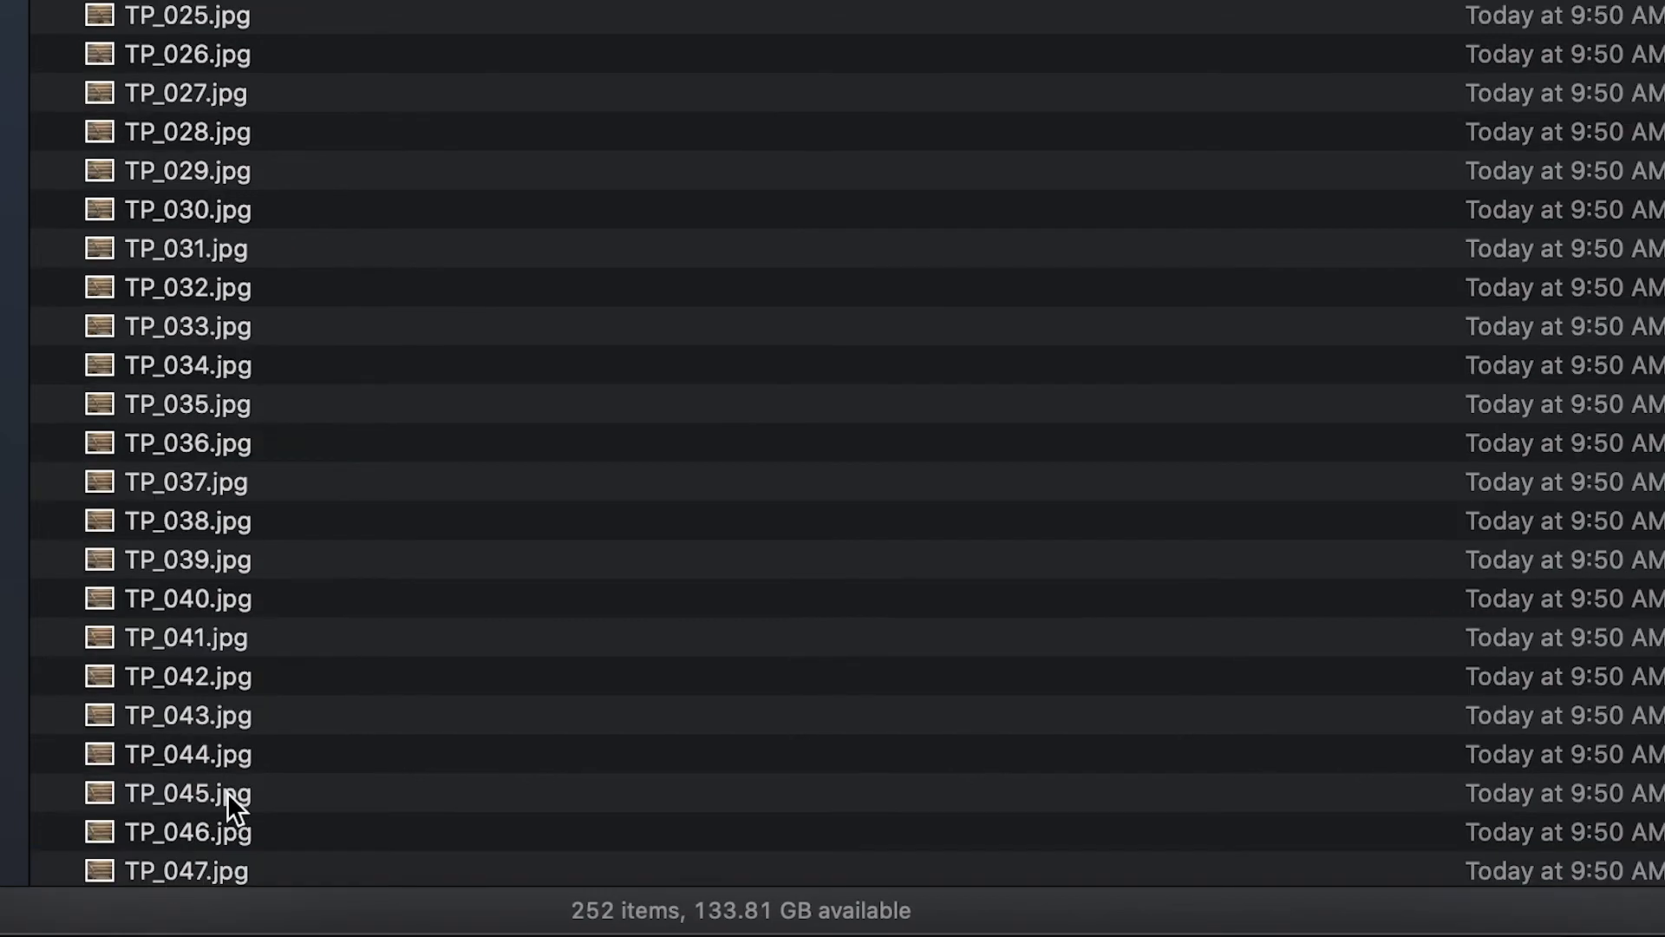
# Step: Go back to the AnimaitonExample folder and rename the JPEG folder as TP
pyautogui.press('super+Up')
pyautogui.press('Return')
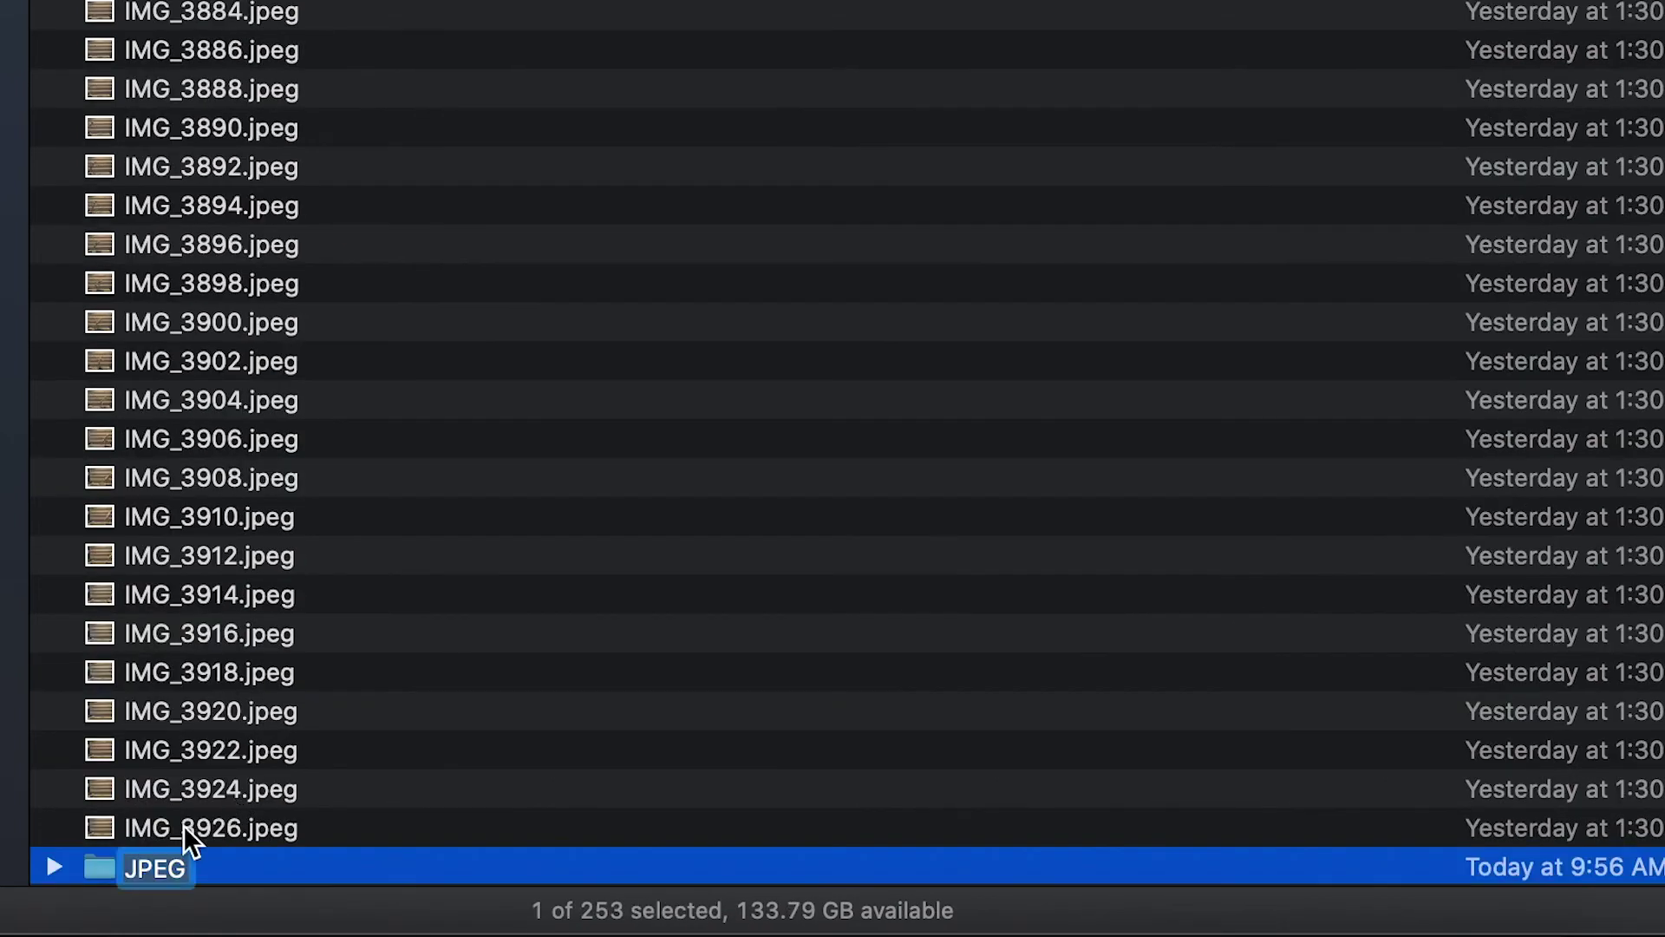
pyautogui.write('TP')
pyautogui.press('Return')
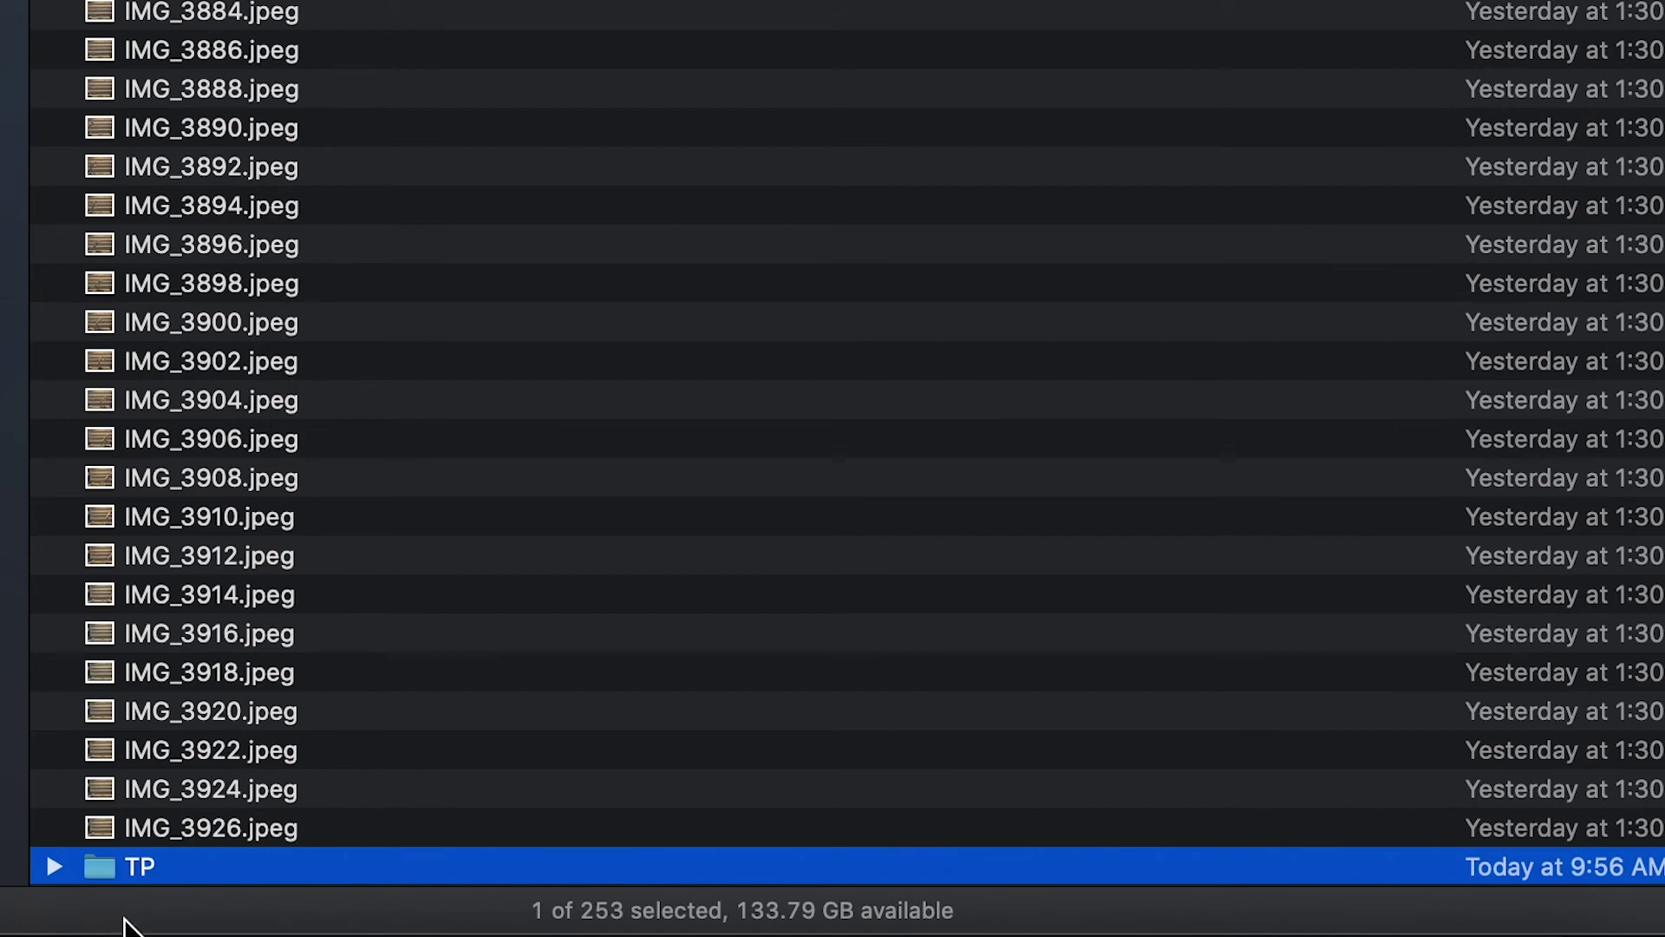
# Step: Open the TP folder and preview TP_001.jpg in Quick Look
pyautogui.doubleClick(111, 866)
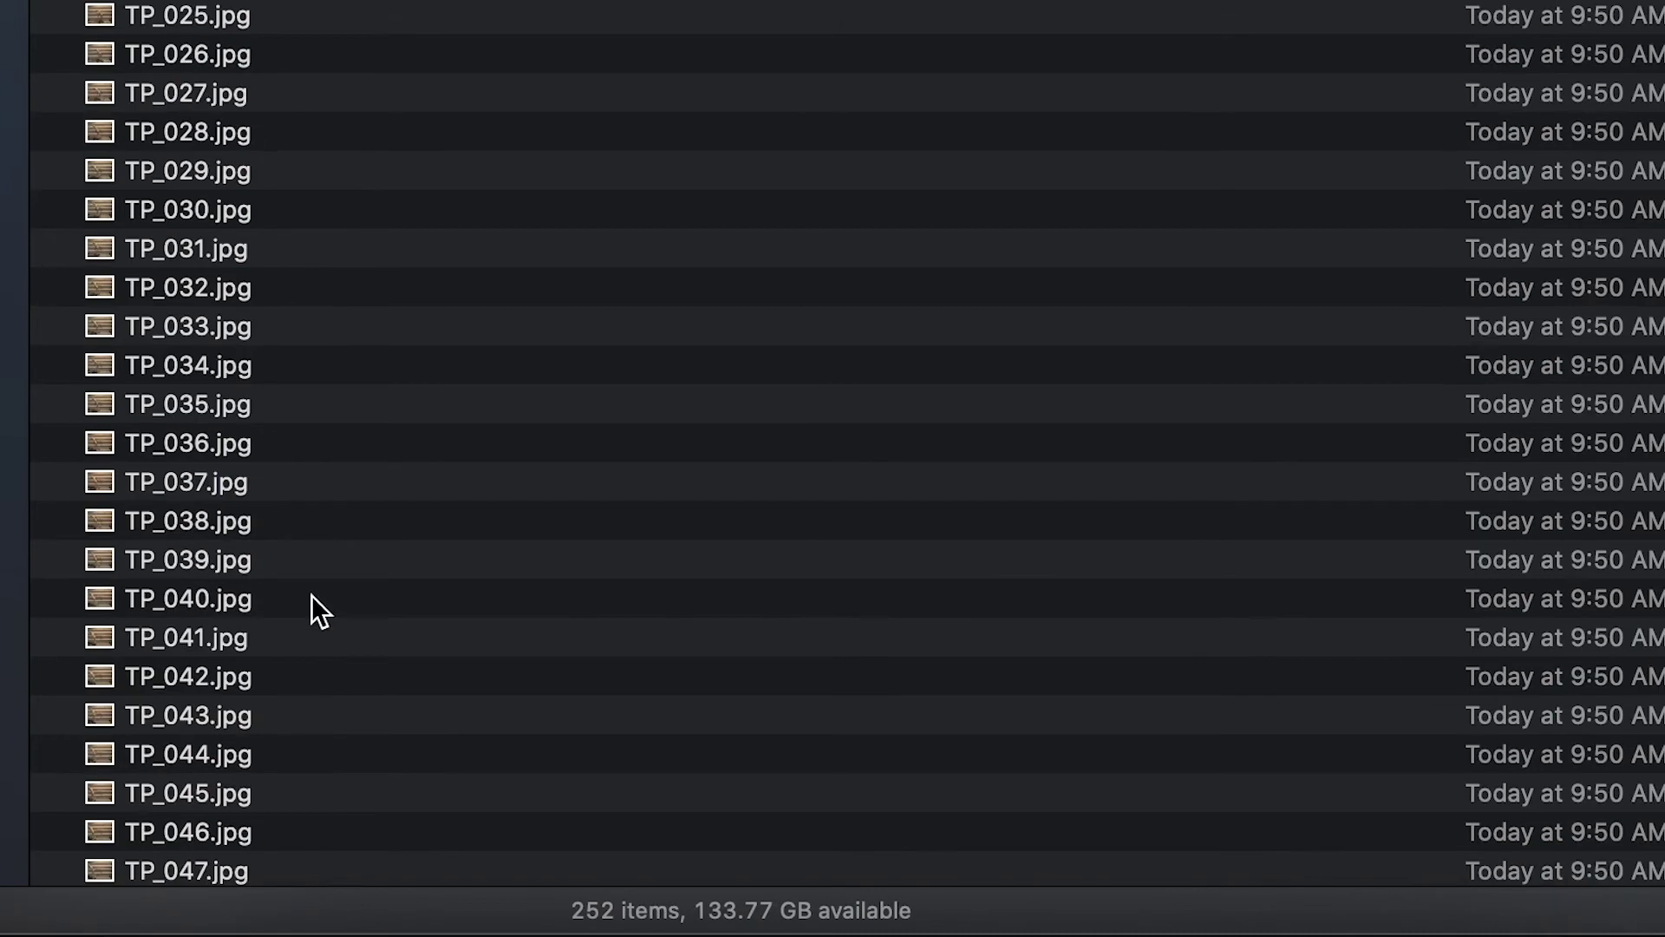
pyautogui.scroll(1, 305, 121)
pyautogui.scroll(-1, 287, 81)
pyautogui.click(555, 138)
pyautogui.press('space')
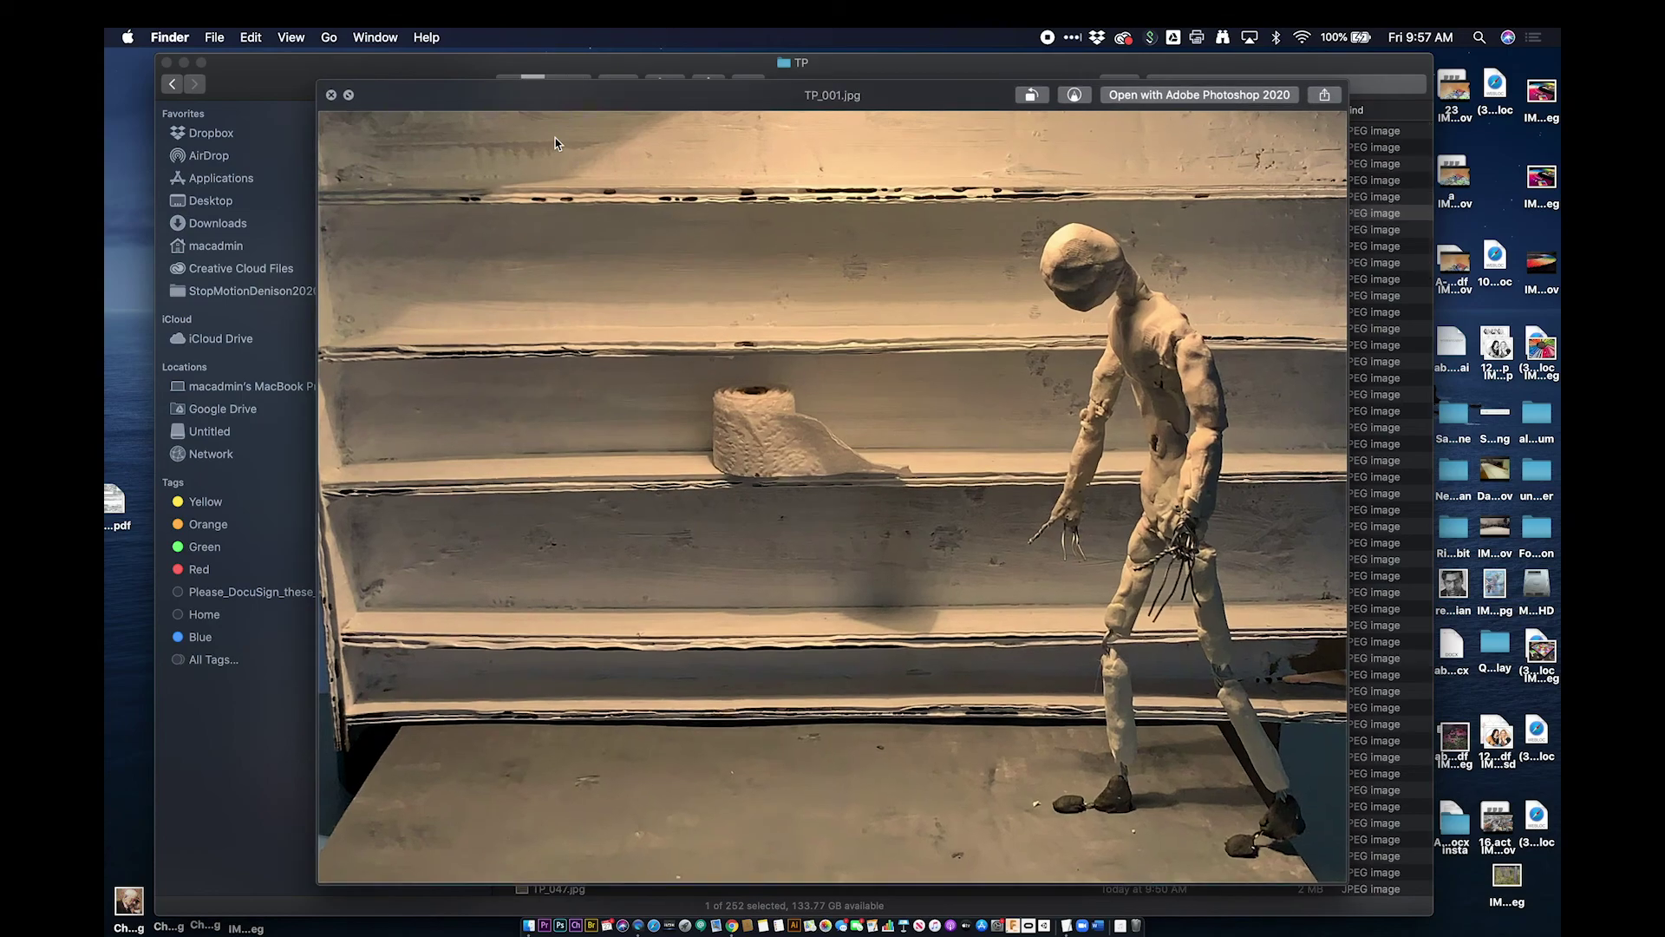
# Step: Flip through the frame previews from TP_001.jpg up to TP_015.jpg, and close the preview and folder window
pyautogui.press('Down')
pyautogui.press('Down')
pyautogui.press('Down')
pyautogui.press('Down')
pyautogui.press('Down')
pyautogui.press('Down')
pyautogui.press('Down')
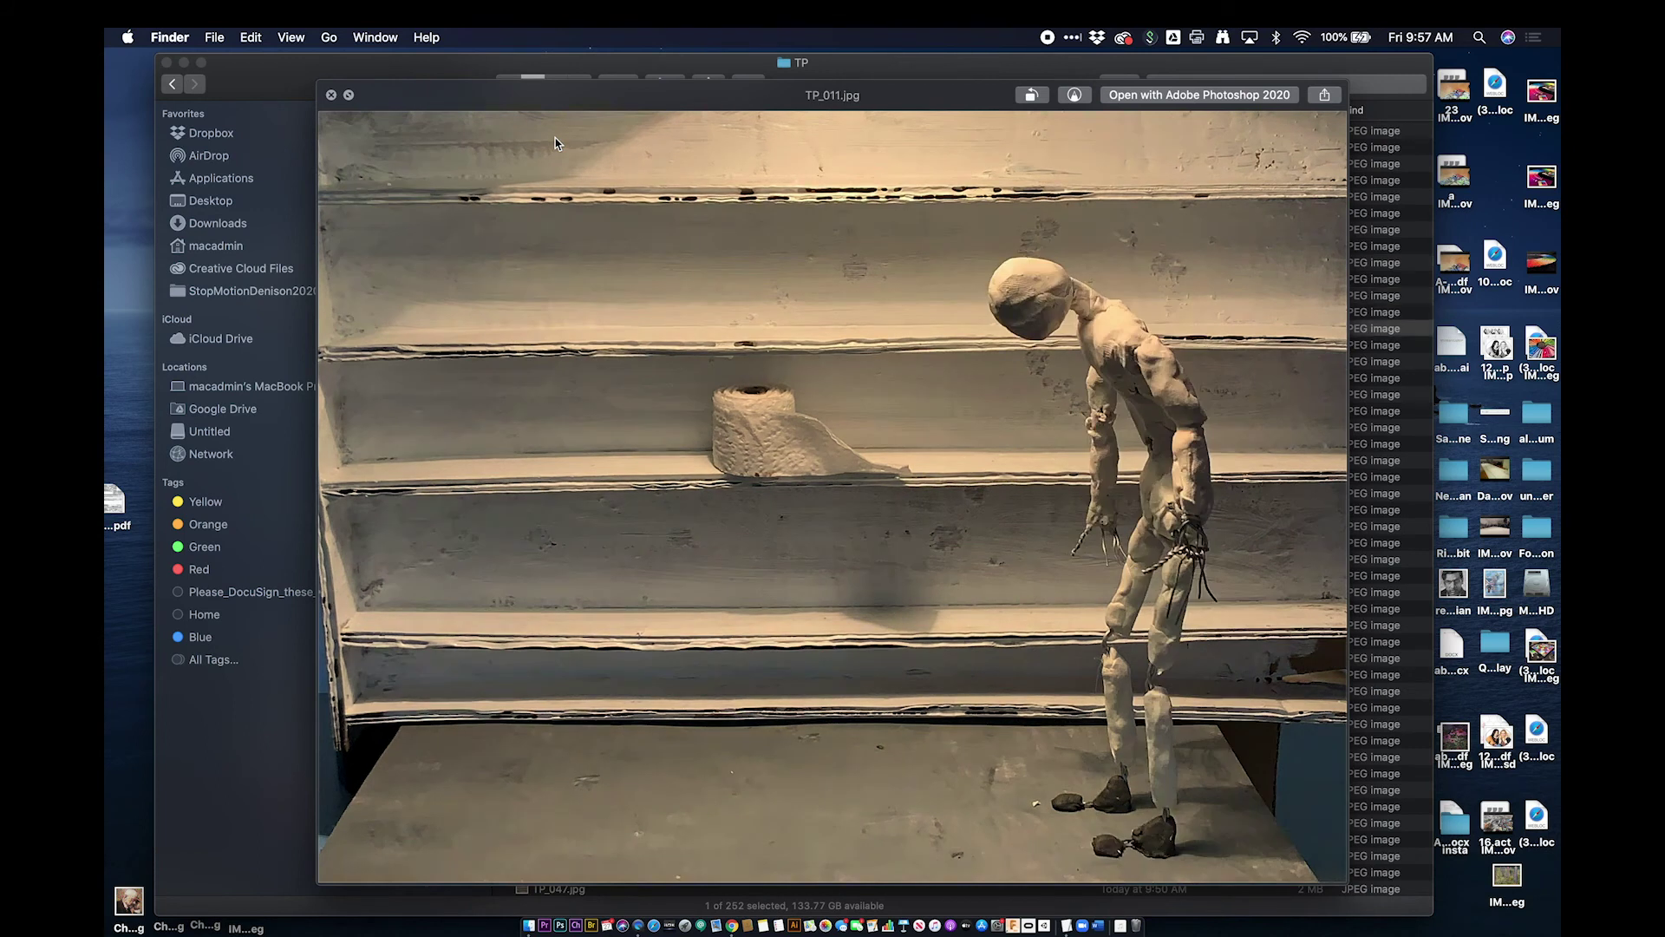
pyautogui.press('Down')
pyautogui.press('Down')
pyautogui.press('space')
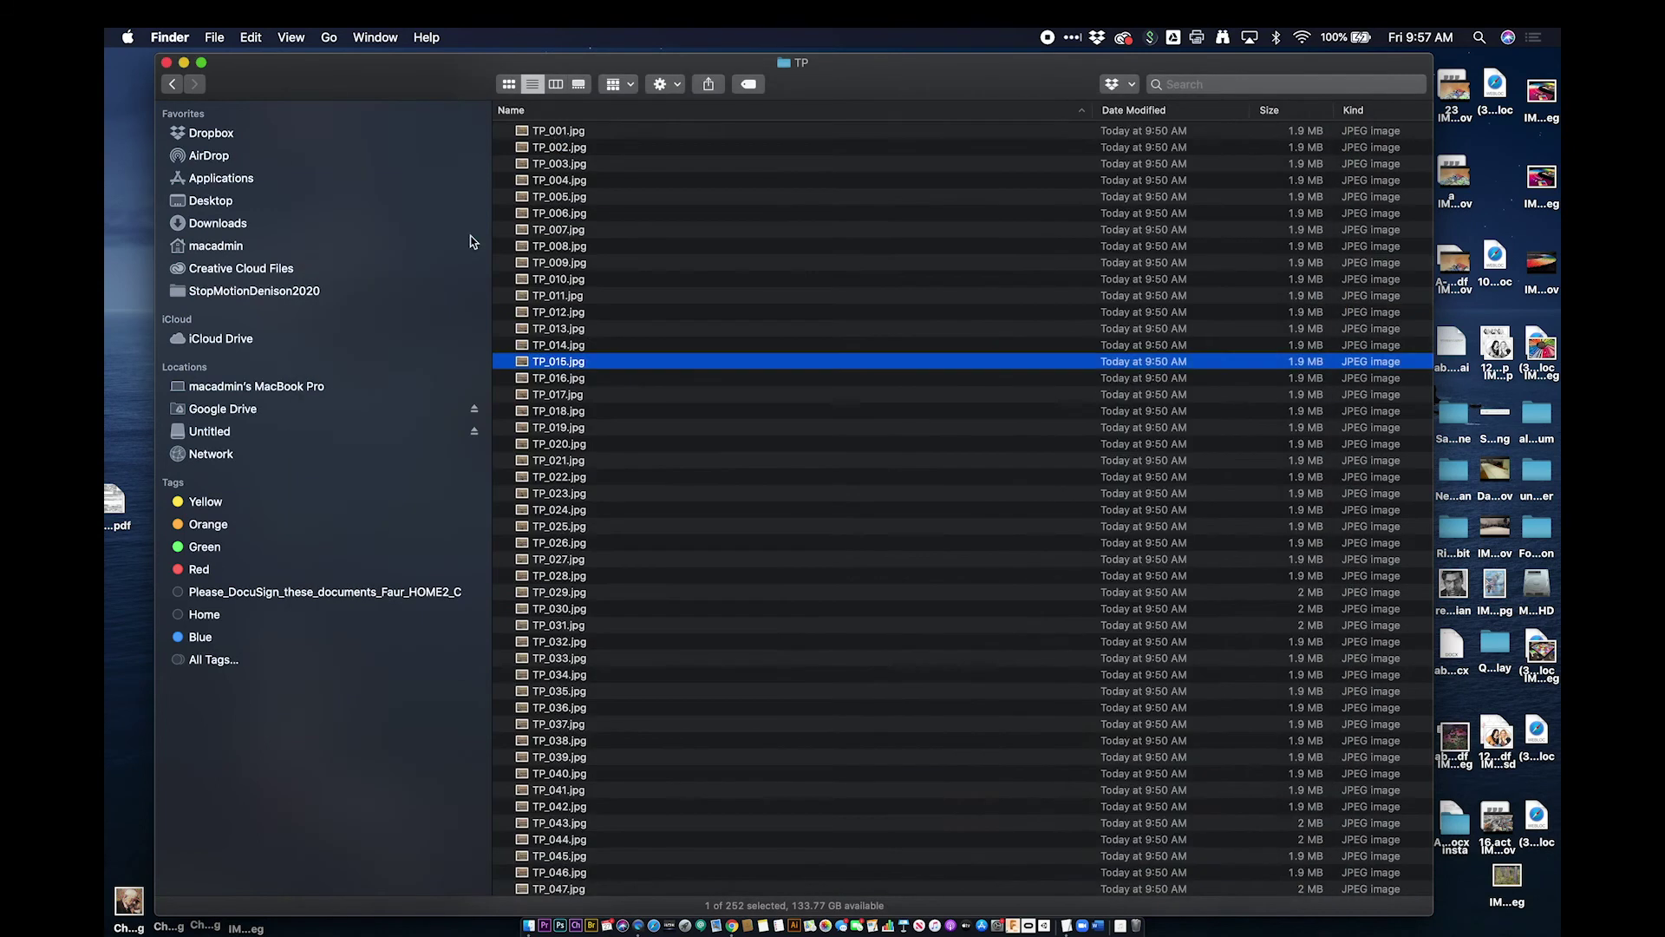
pyautogui.click(166, 63)
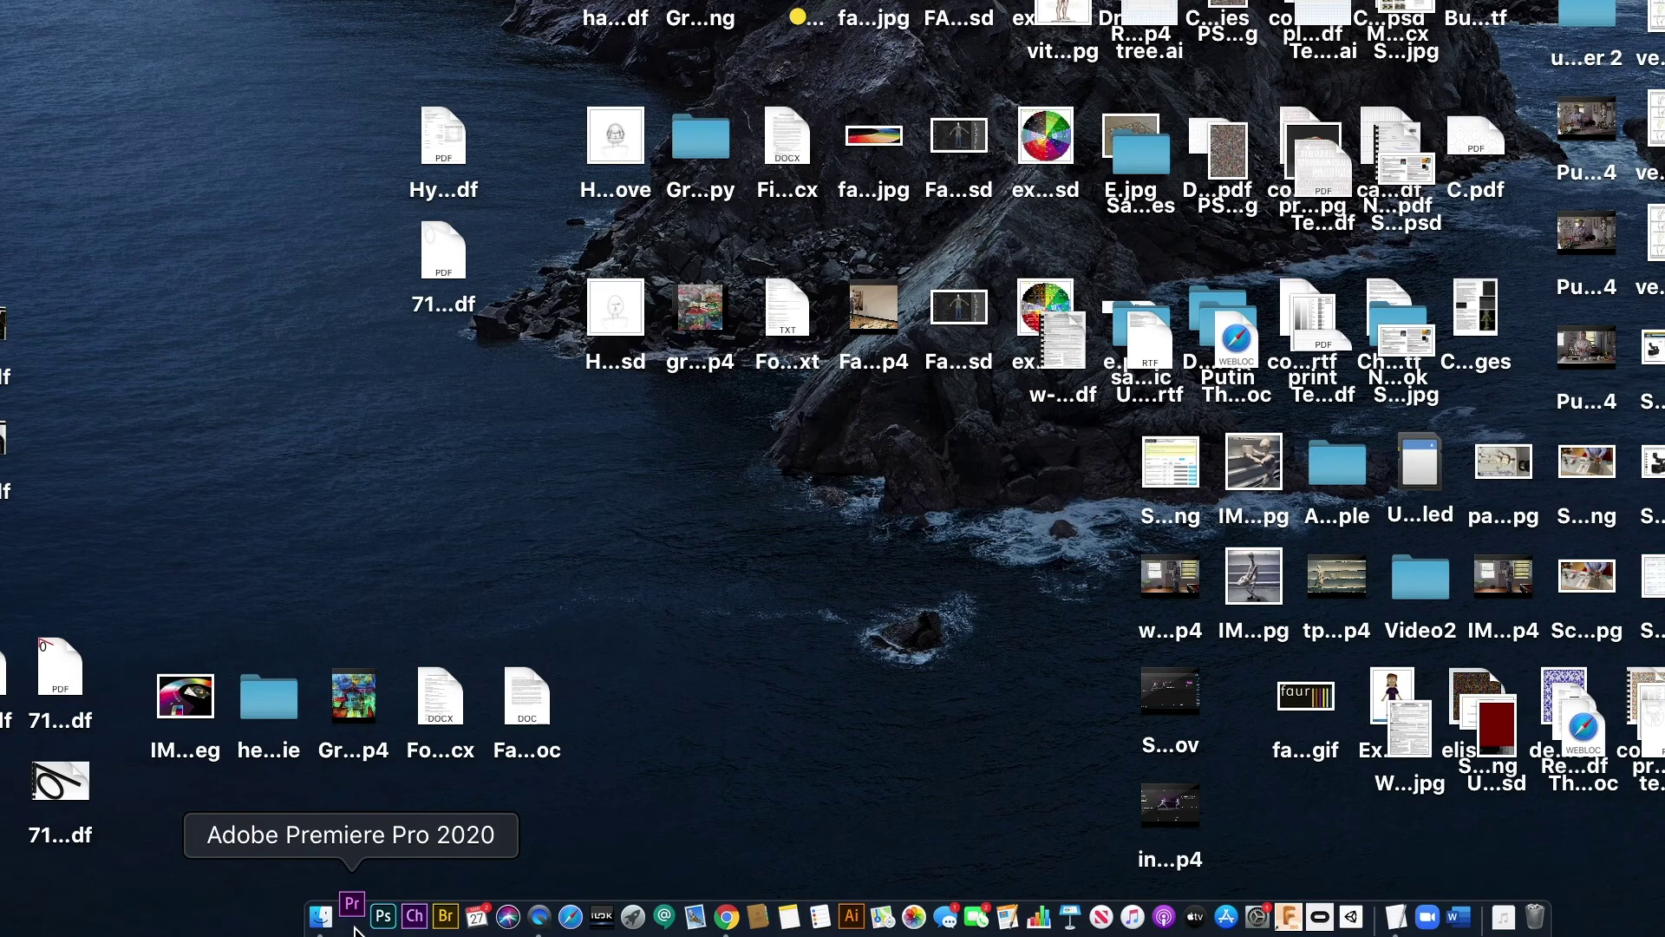
# Step: Launch Adobe Premiere Pro 2020 and create a new project named TP located on the Desktop
pyautogui.click(544, 925)
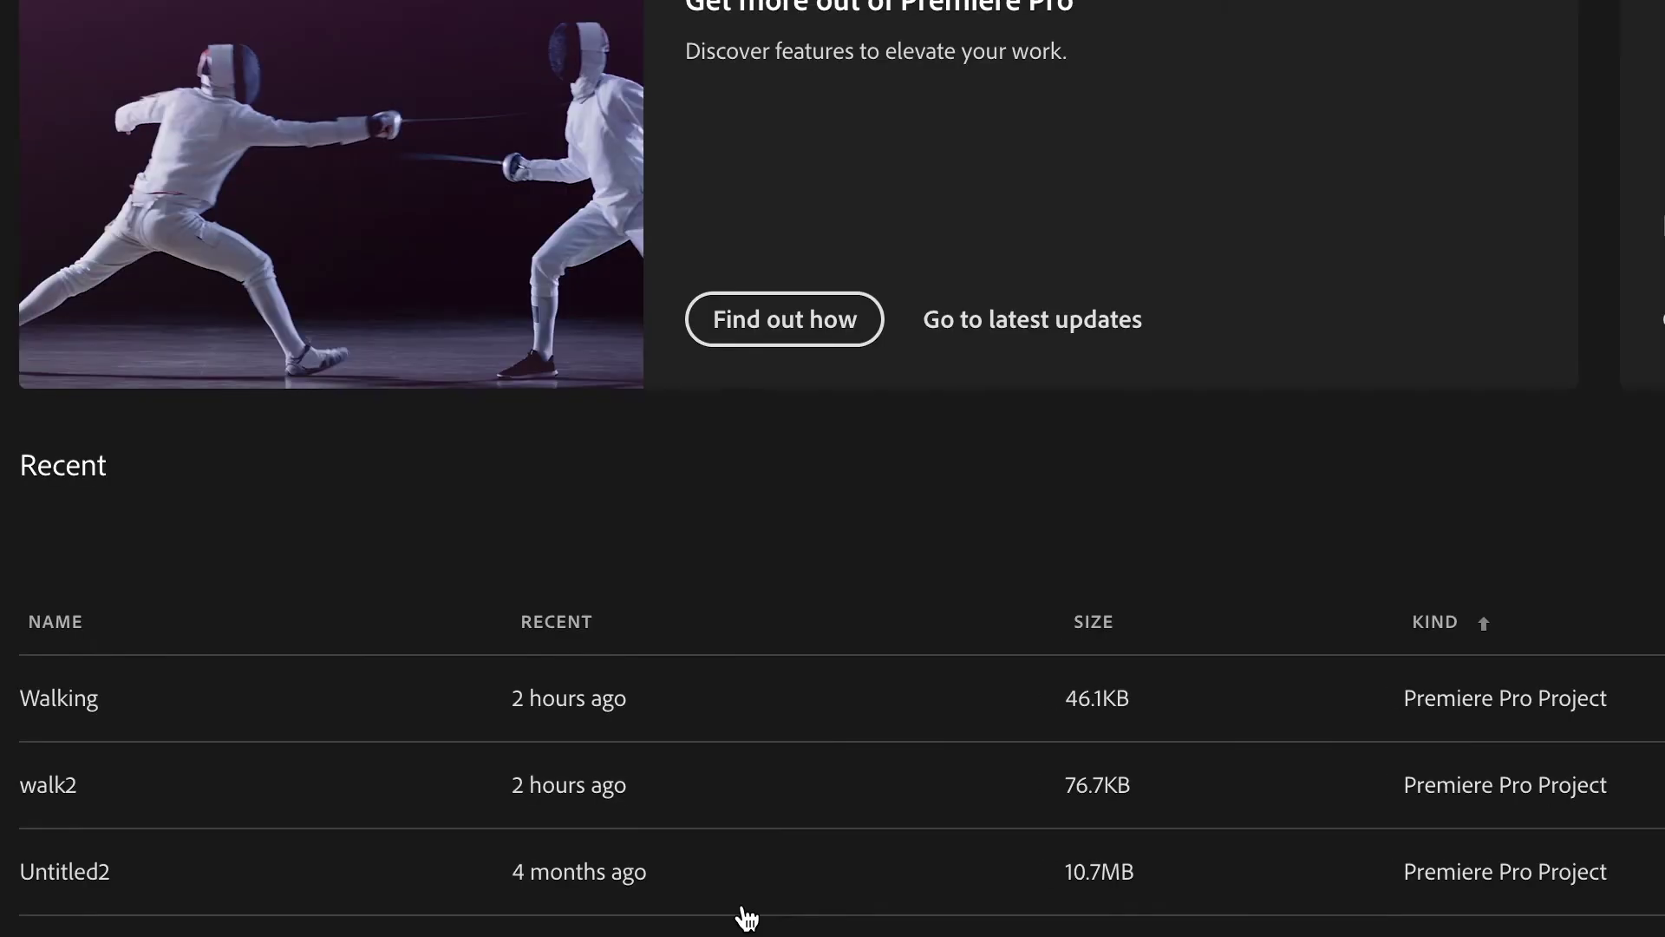
pyautogui.press('super+alt+n')
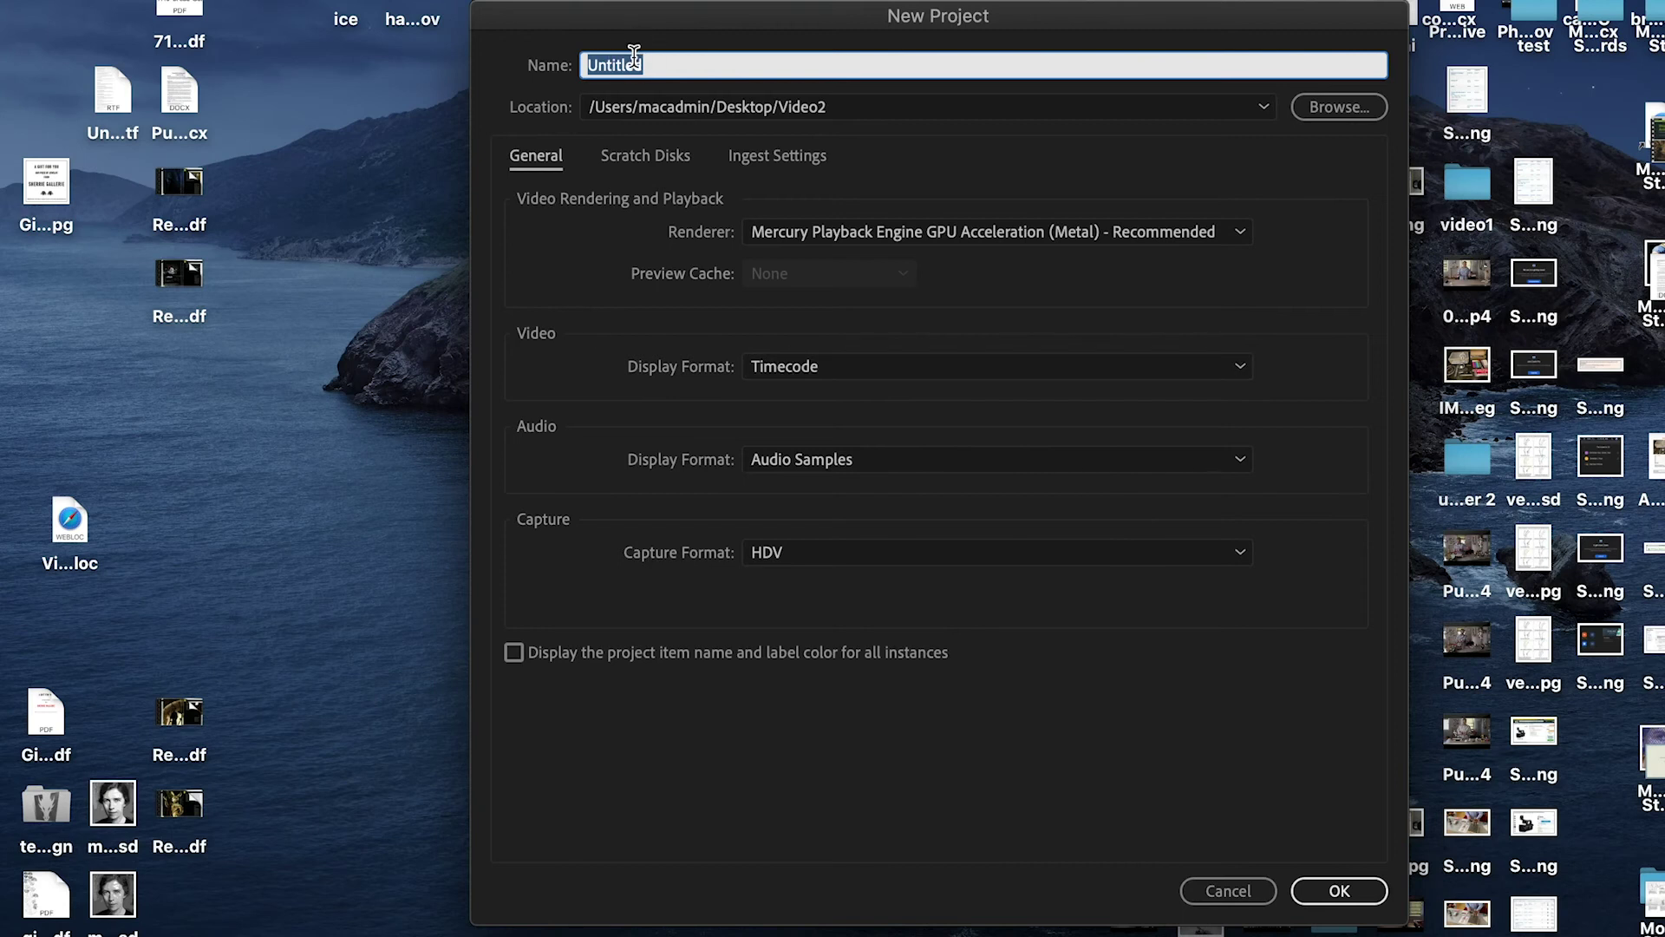
pyautogui.write('TP')
pyautogui.click(1330, 116)
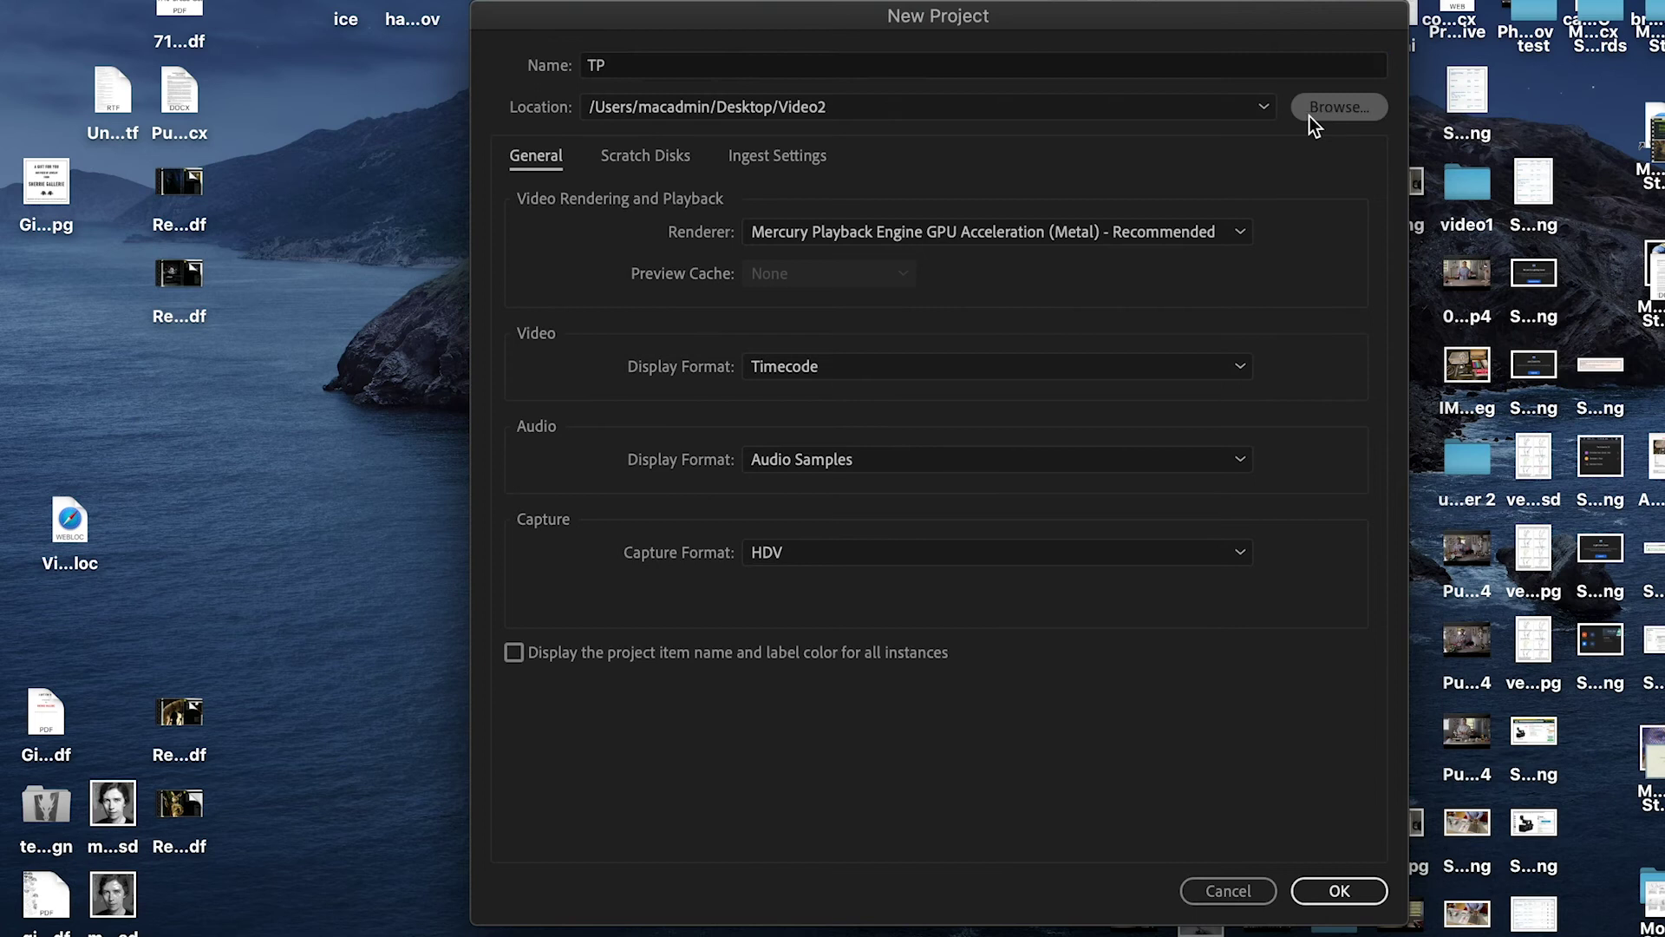
pyautogui.press('super+shift+d')
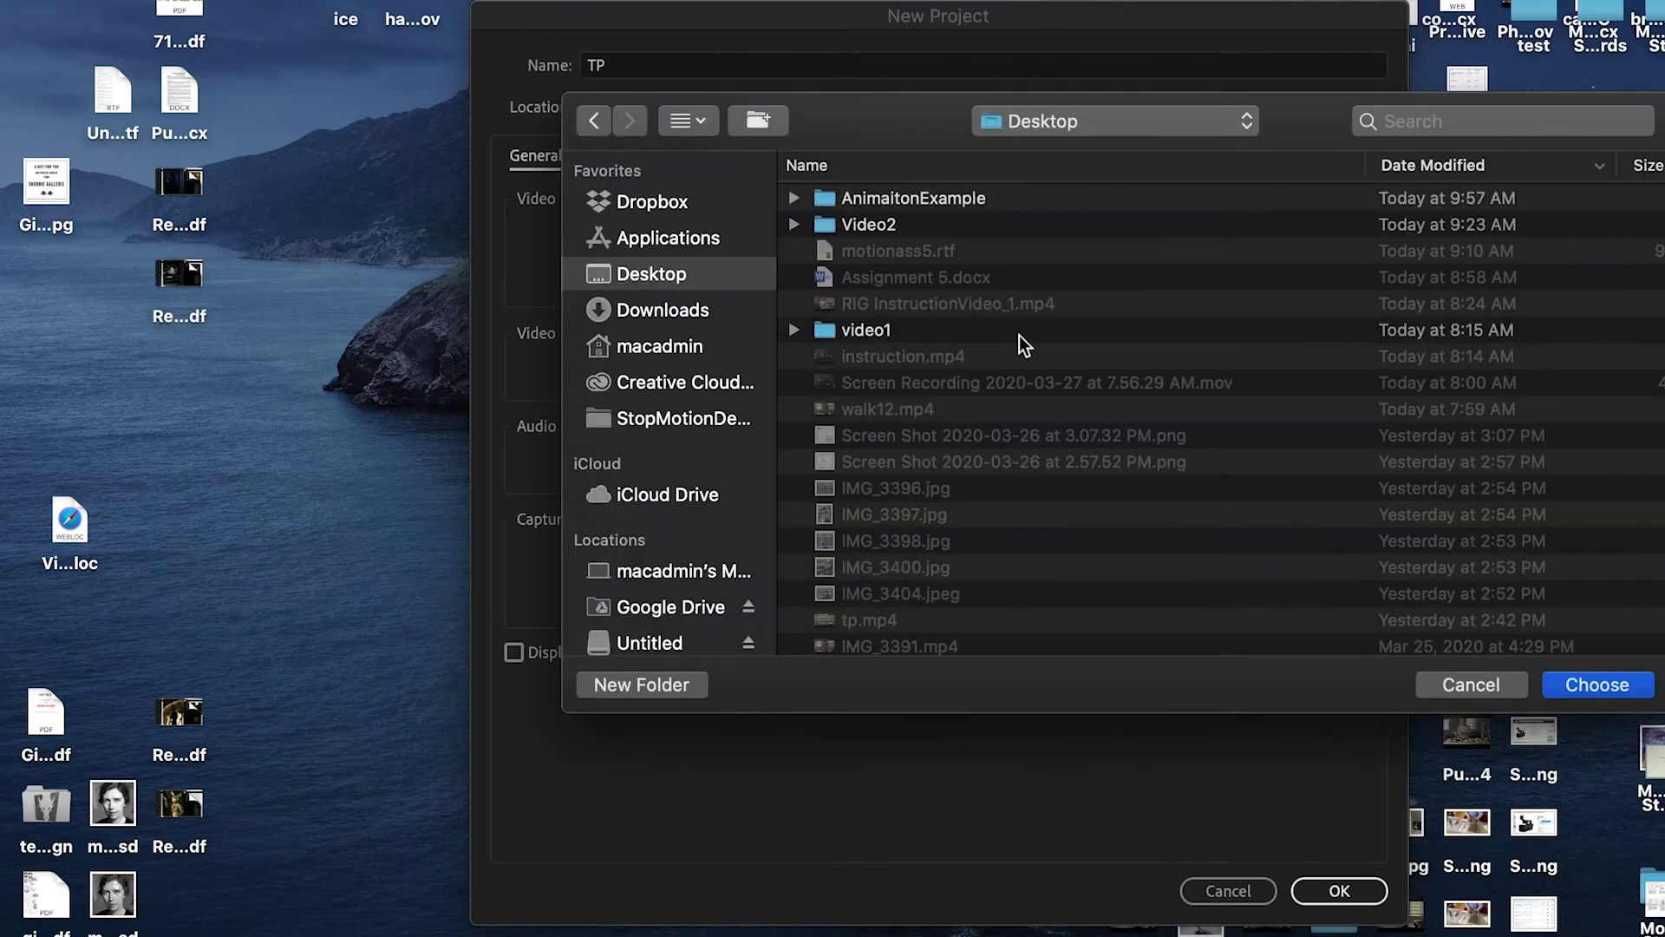
pyautogui.click(1593, 684)
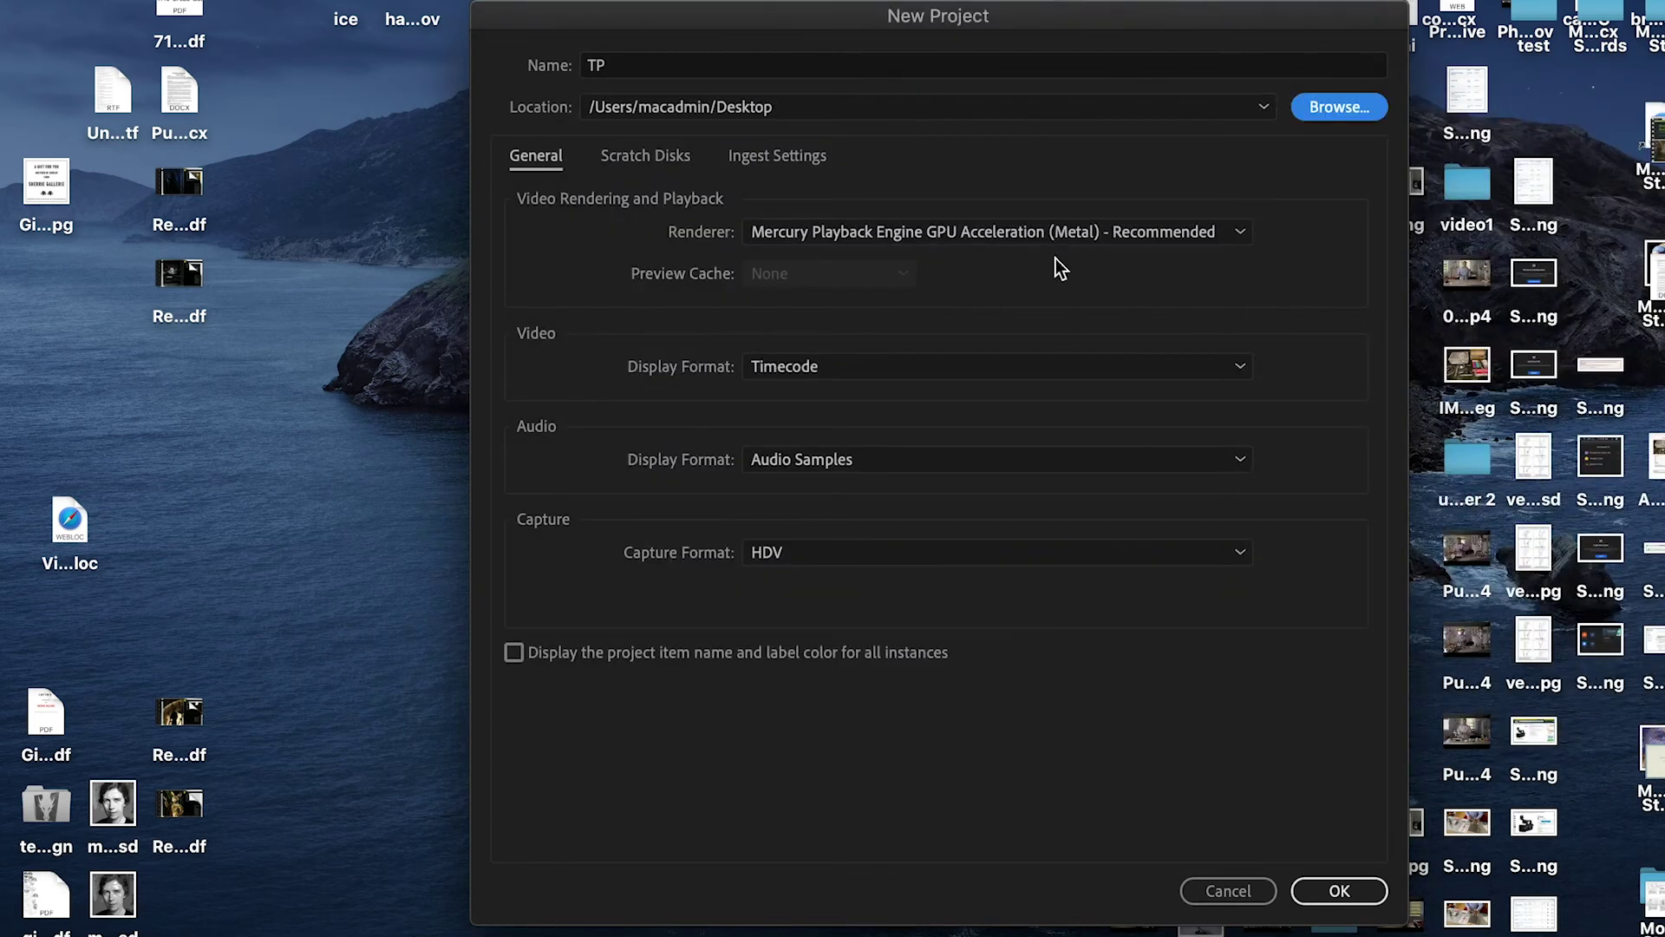
pyautogui.click(1338, 893)
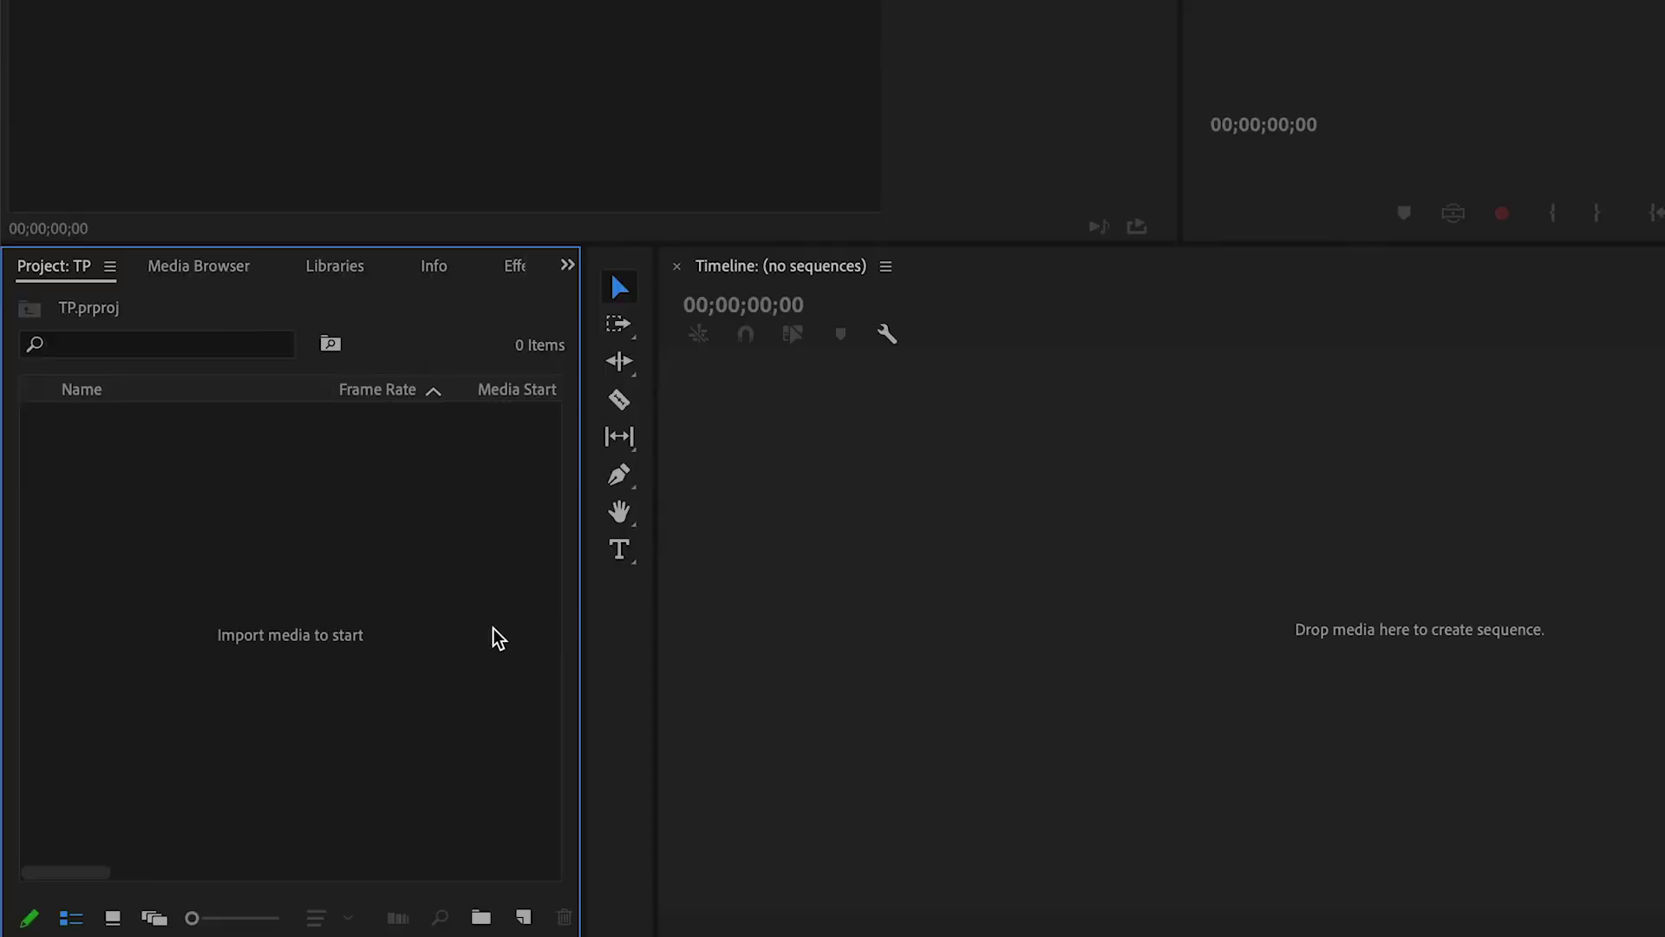
# Step: Start a media import into the project and browse to the TP folder inside AnimaitonExample
pyautogui.doubleClick(345, 552)
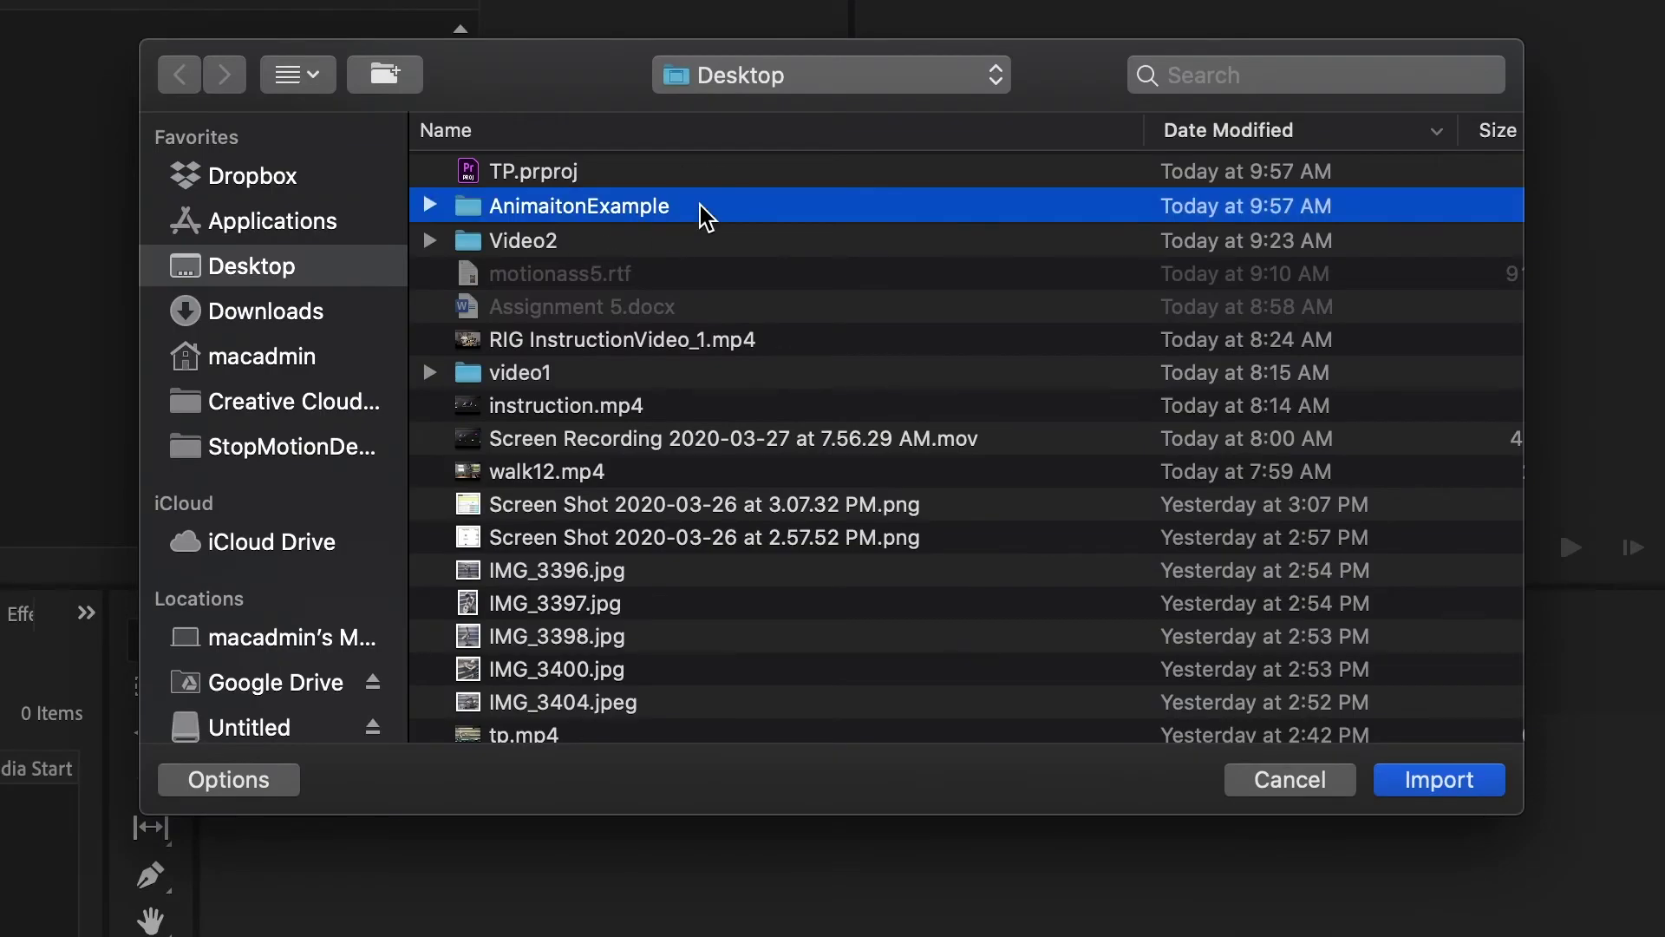
pyautogui.doubleClick(700, 204)
pyautogui.click(473, 171)
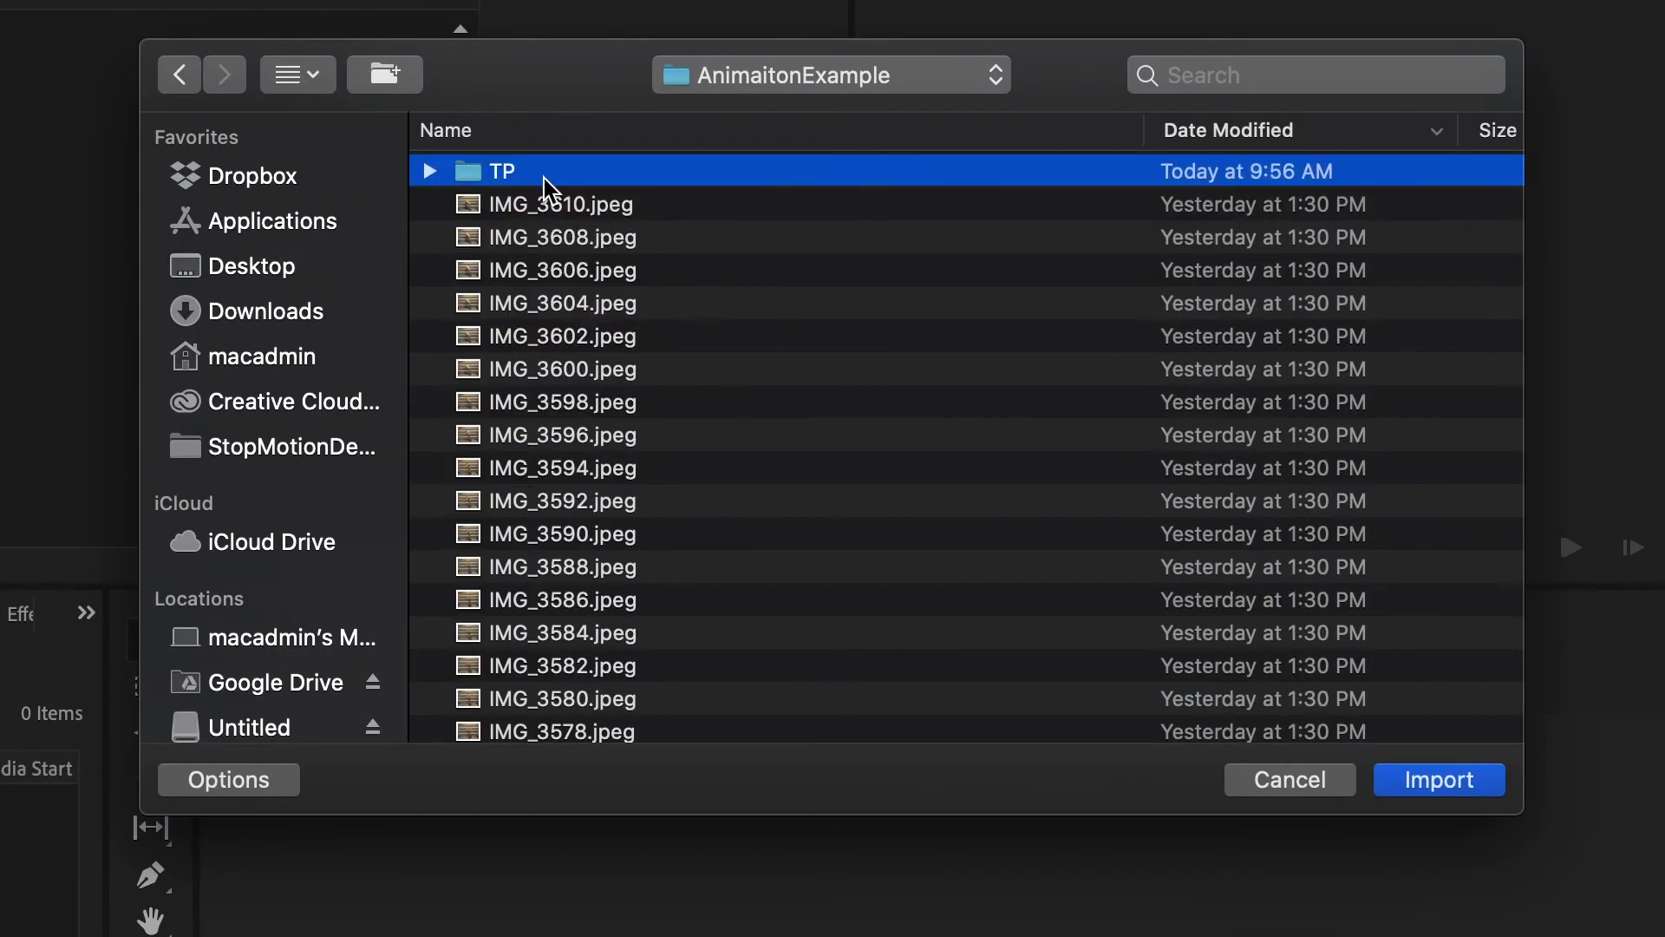
pyautogui.doubleClick(519, 174)
pyautogui.scroll(2, 604, 159)
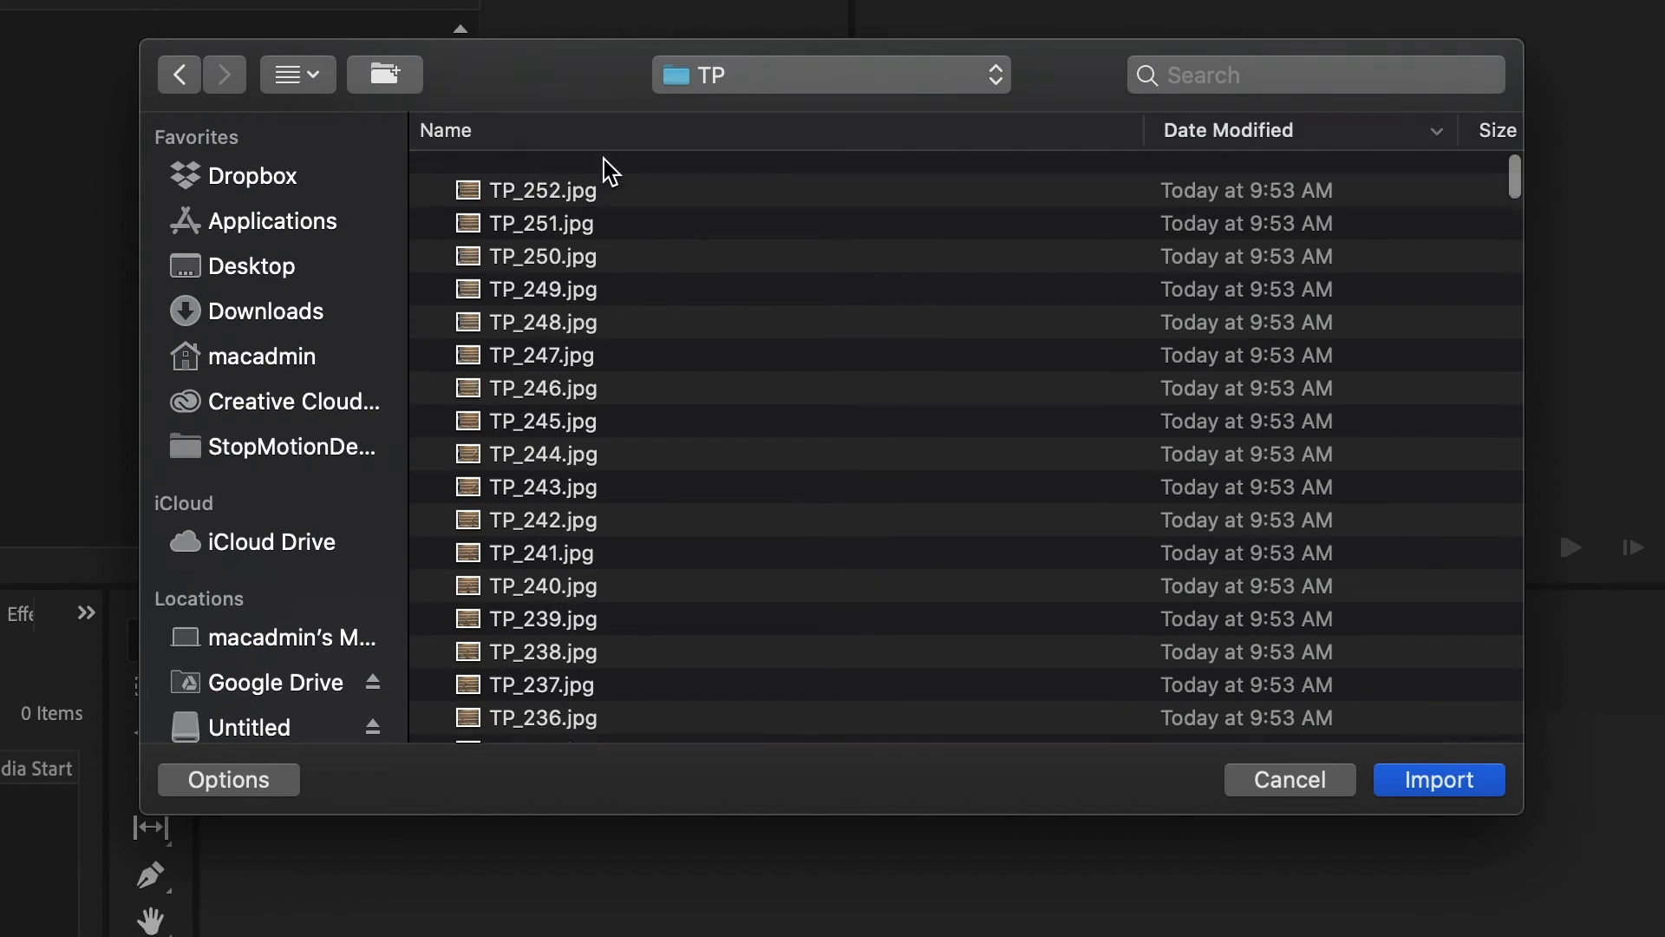
# Step: Import the frames as an image sequence starting from TP_001.jpg, with the Image Sequence option enabled
pyautogui.click(555, 180)
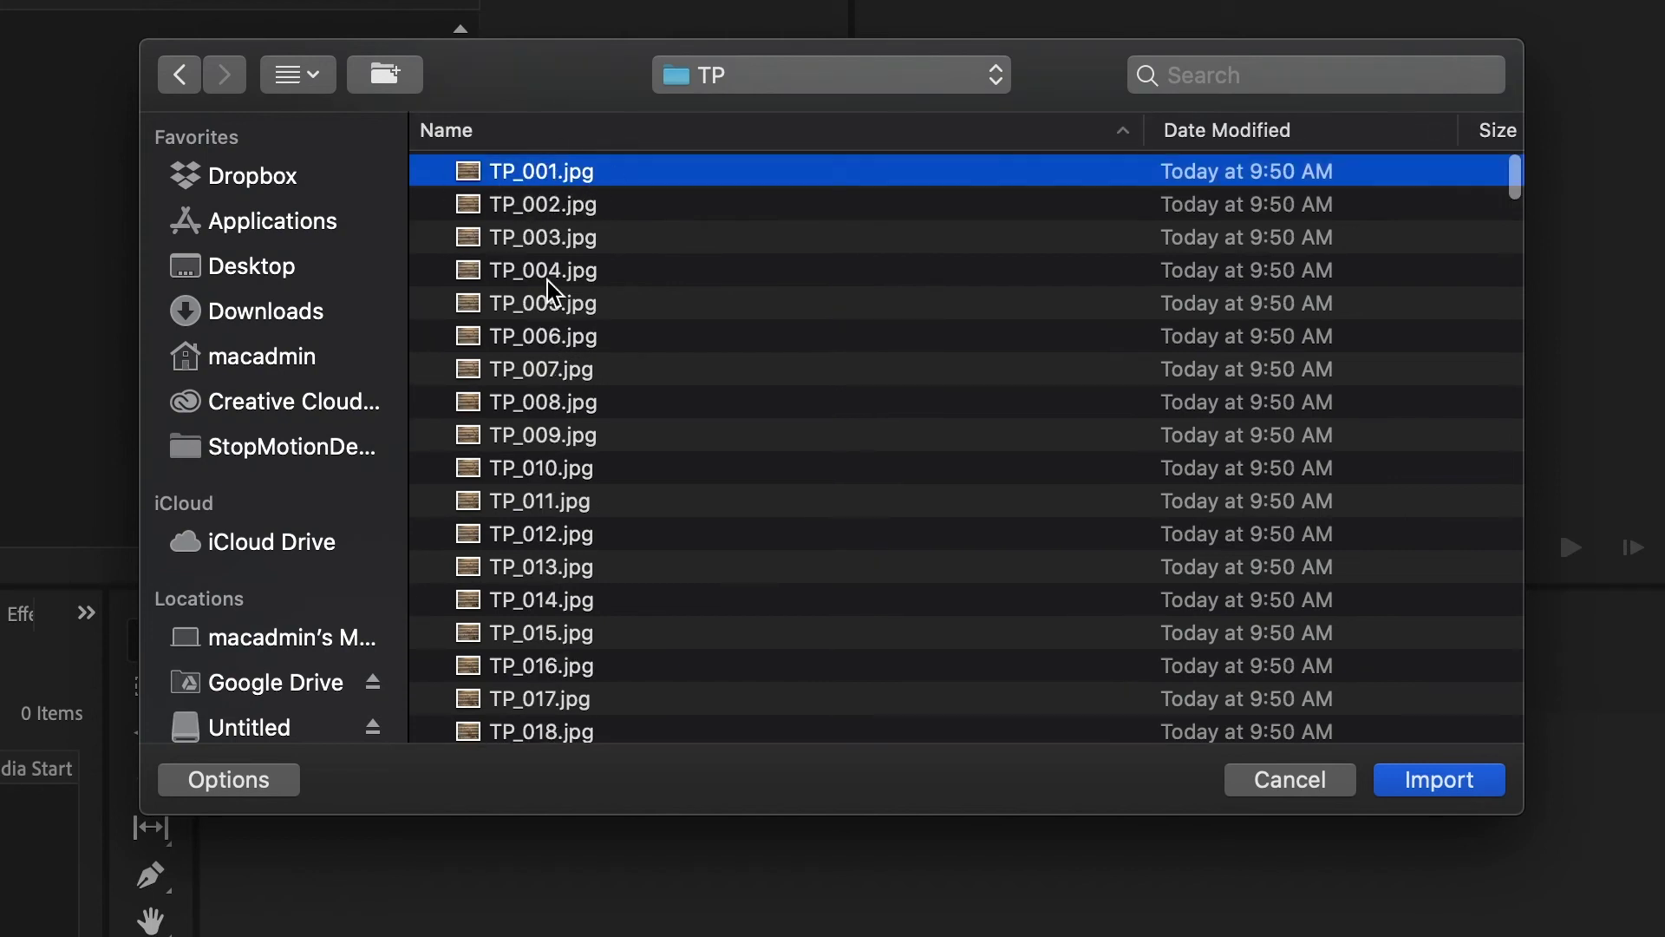
pyautogui.click(265, 785)
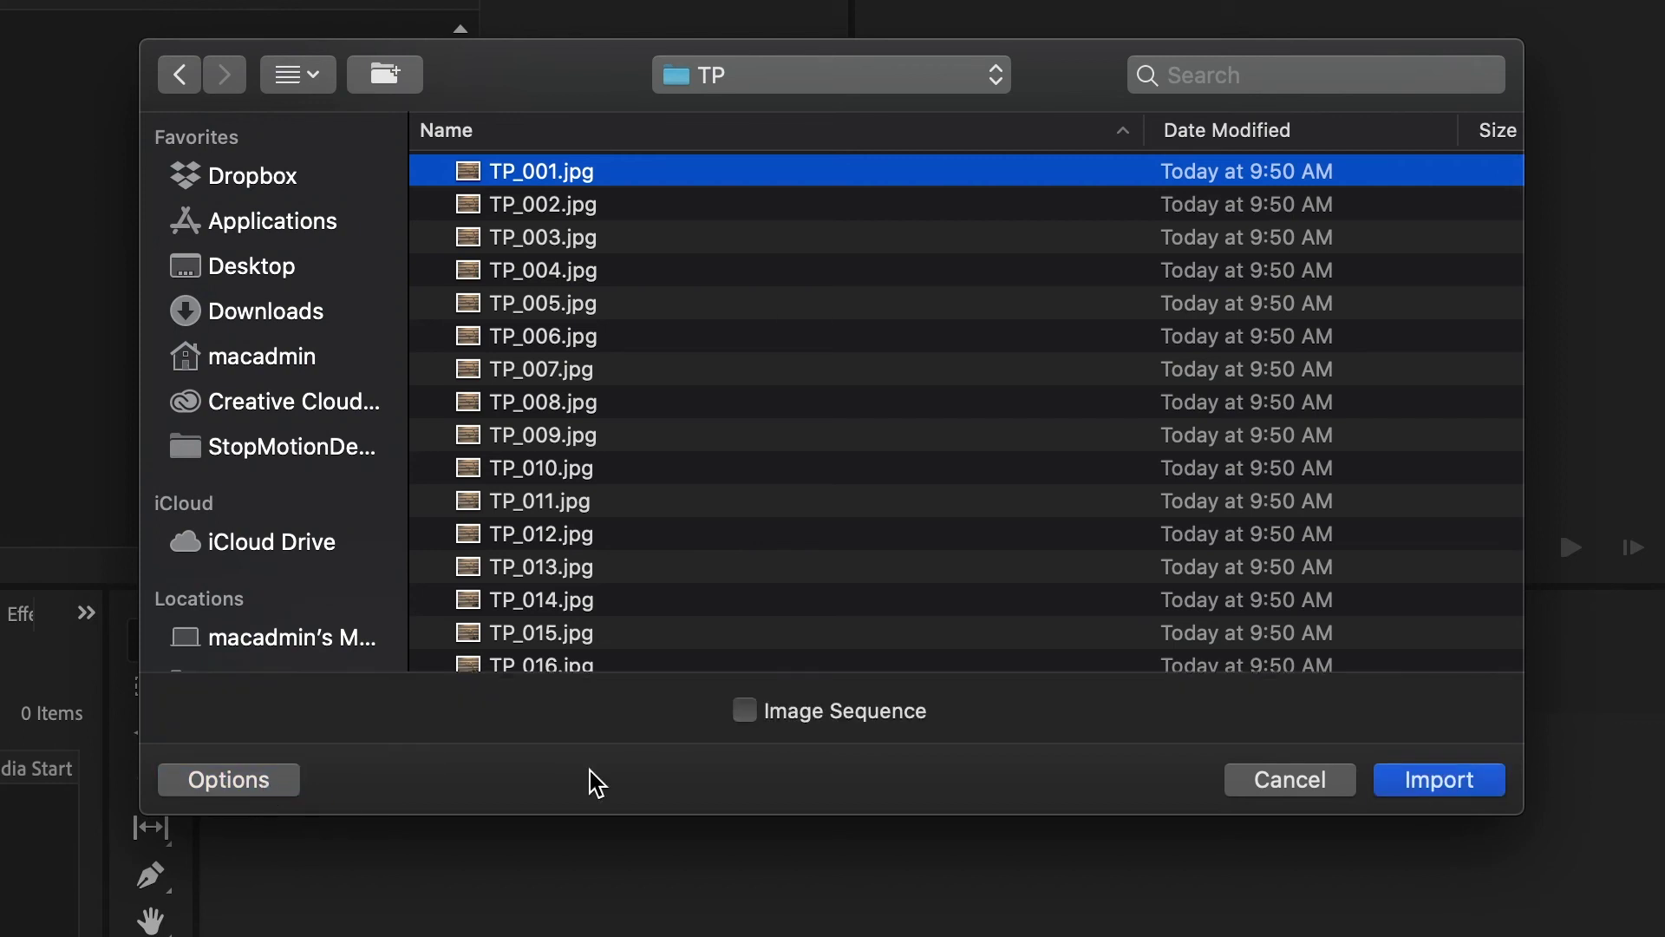
pyautogui.click(744, 710)
pyautogui.scroll(-1, 546, 666)
pyautogui.scroll(-15, 551, 668)
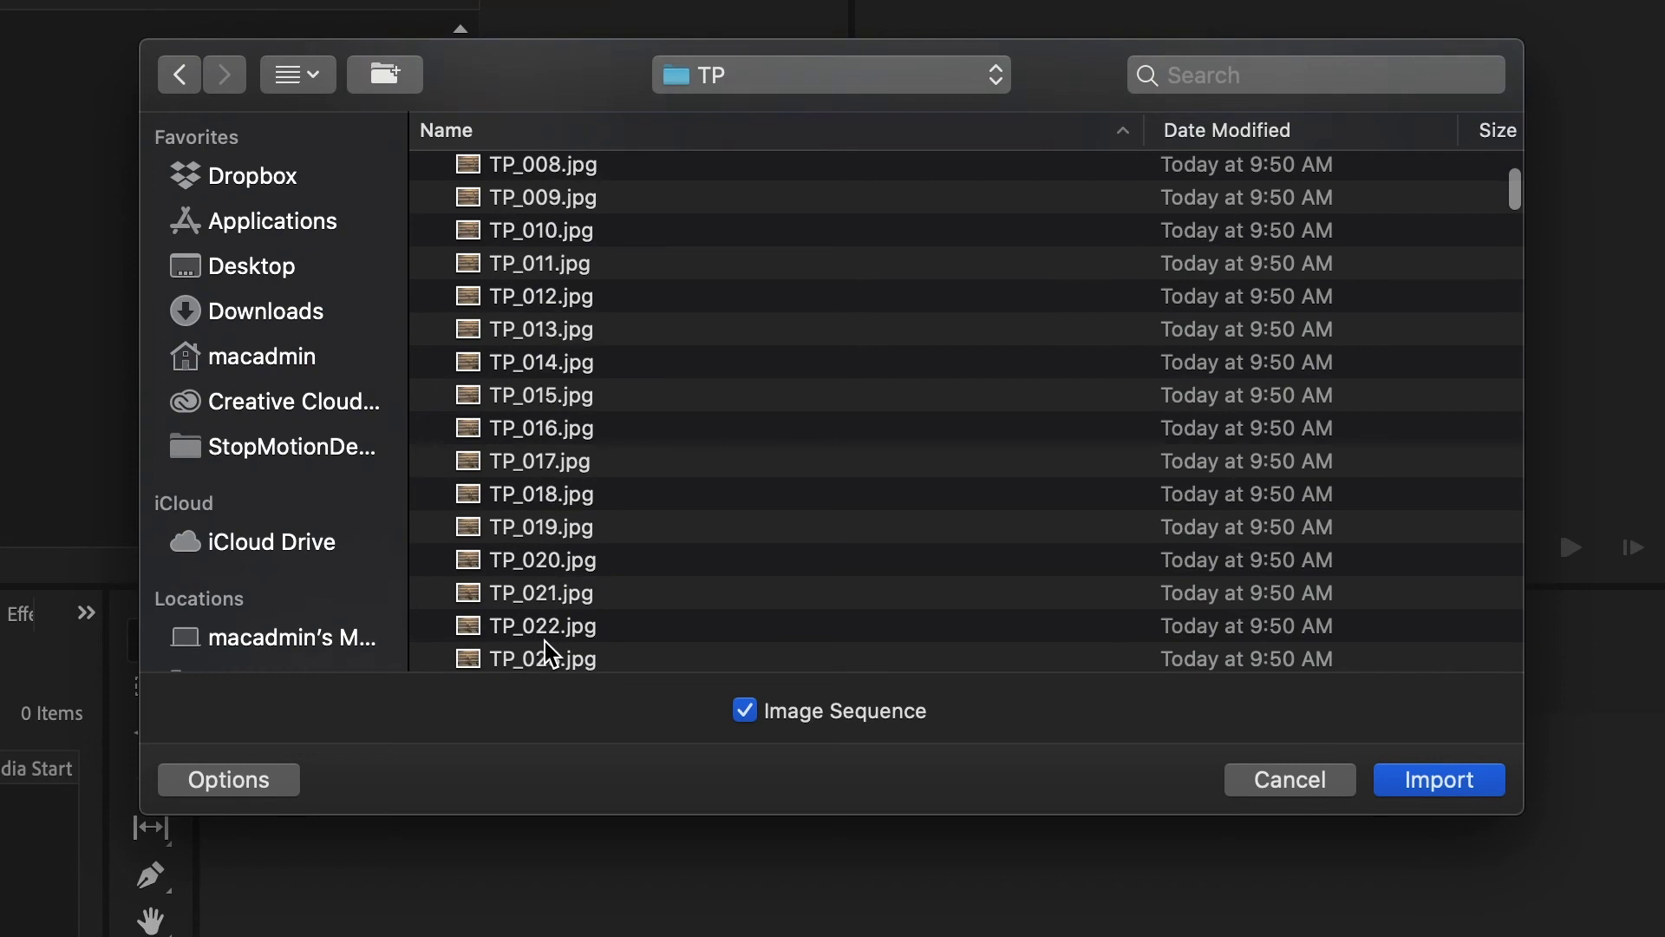
pyautogui.scroll(20, 551, 655)
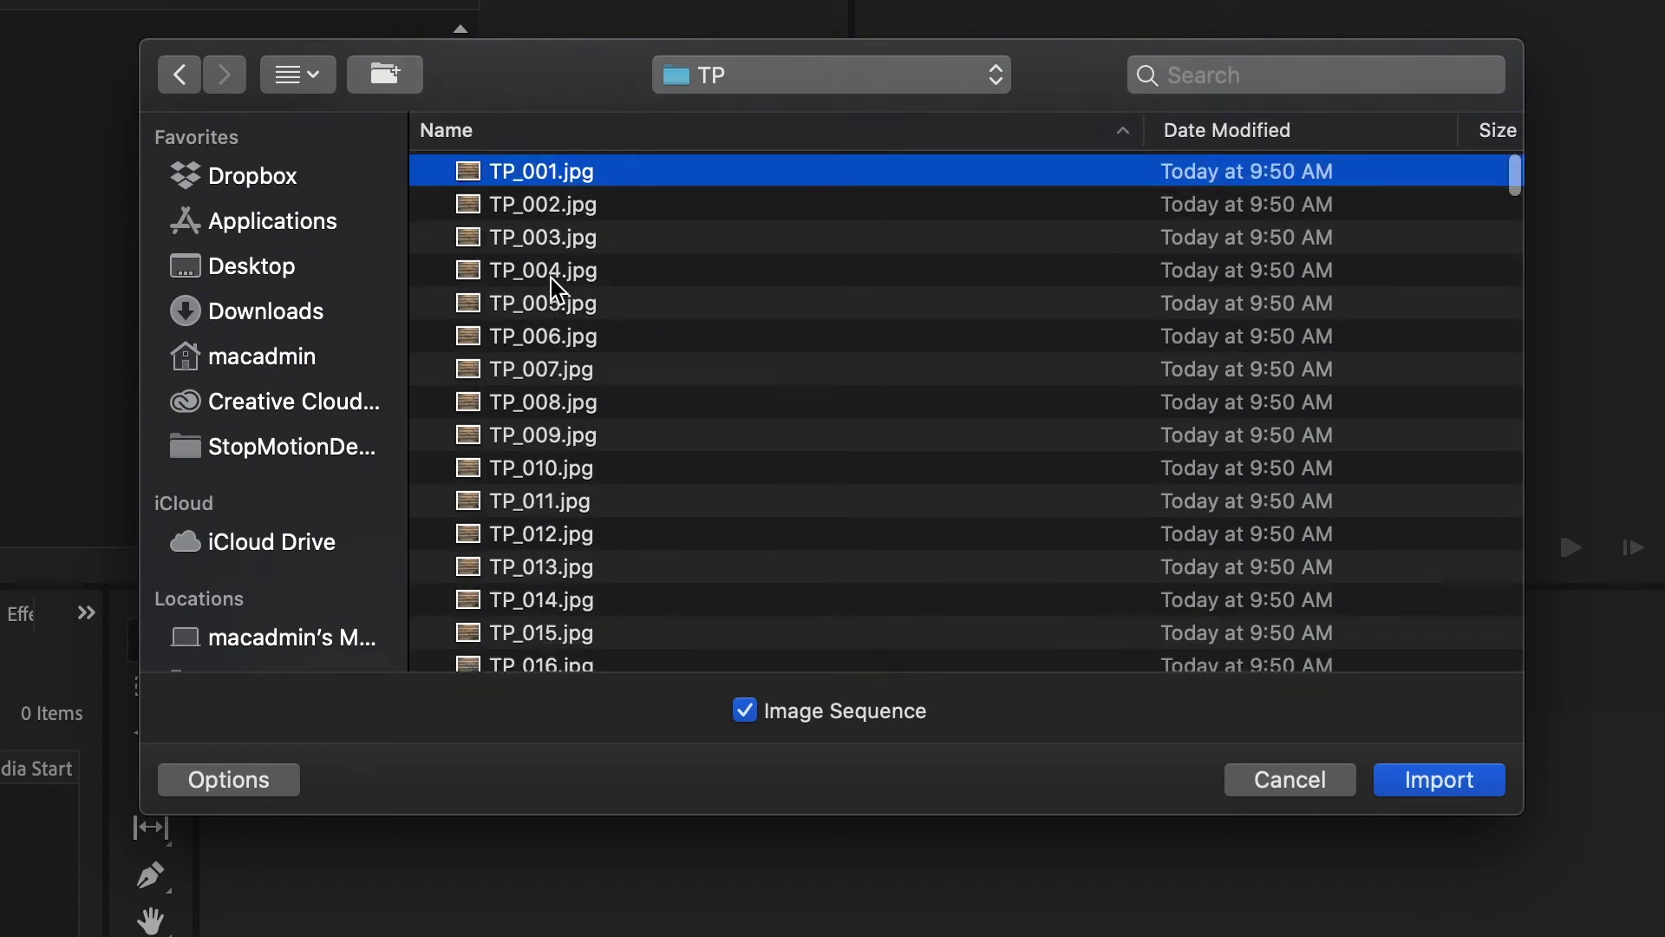
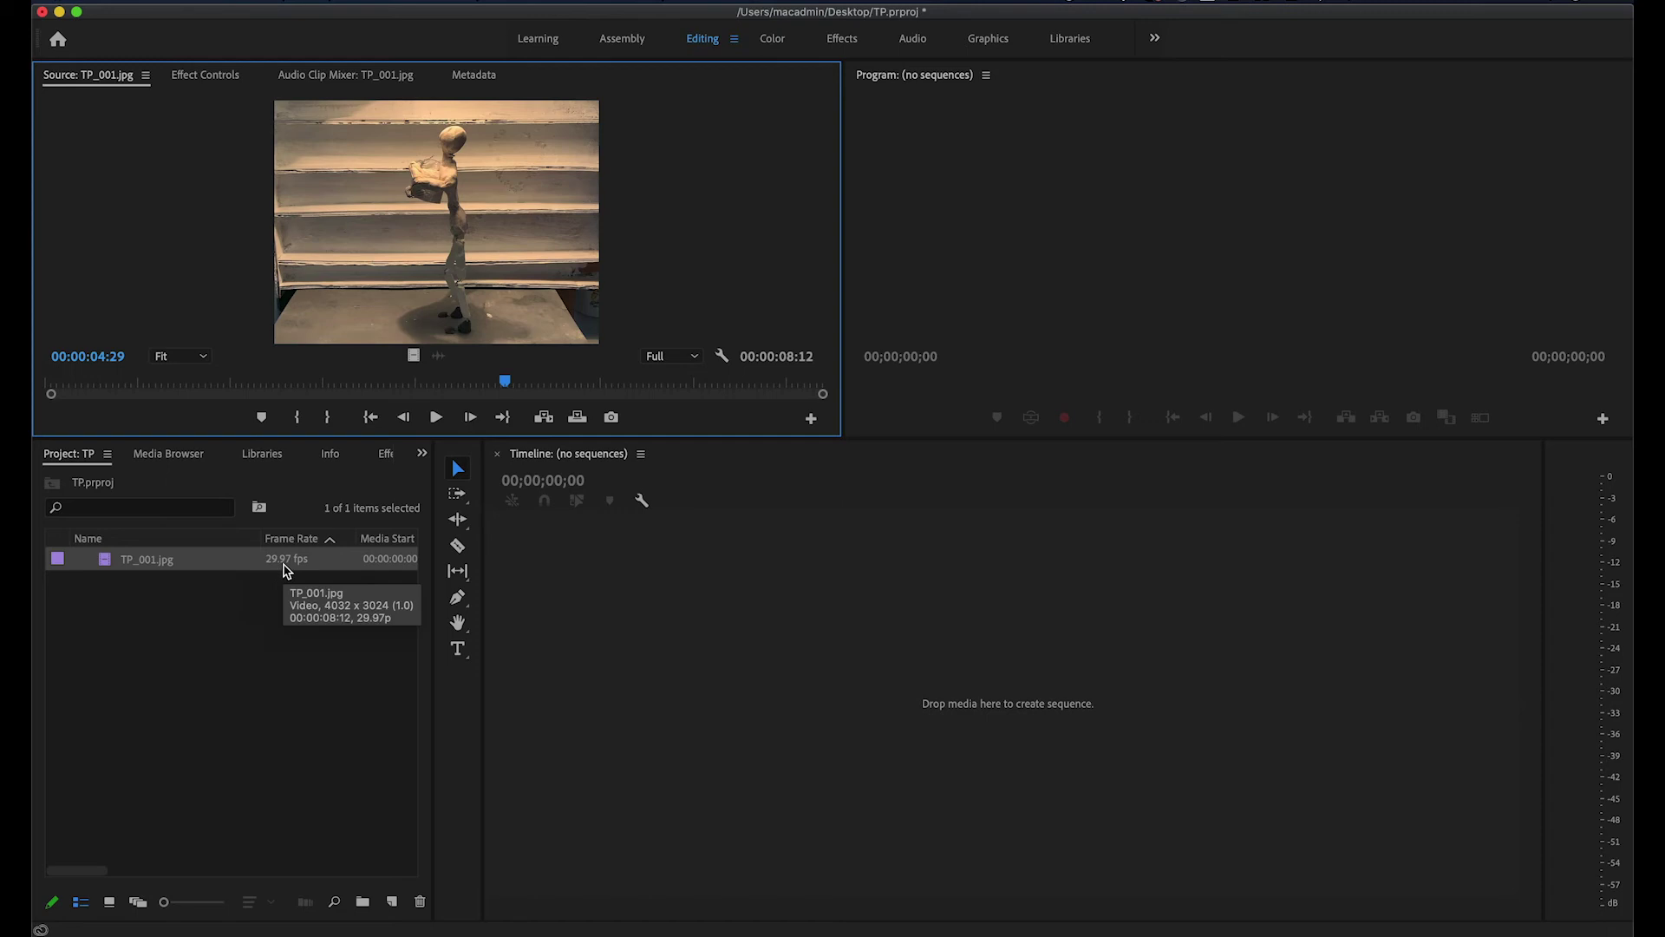
# Step: Interpret the TP_001.jpg footage at an assumed frame rate of 12 fps
pyautogui.rightClick(271, 566)
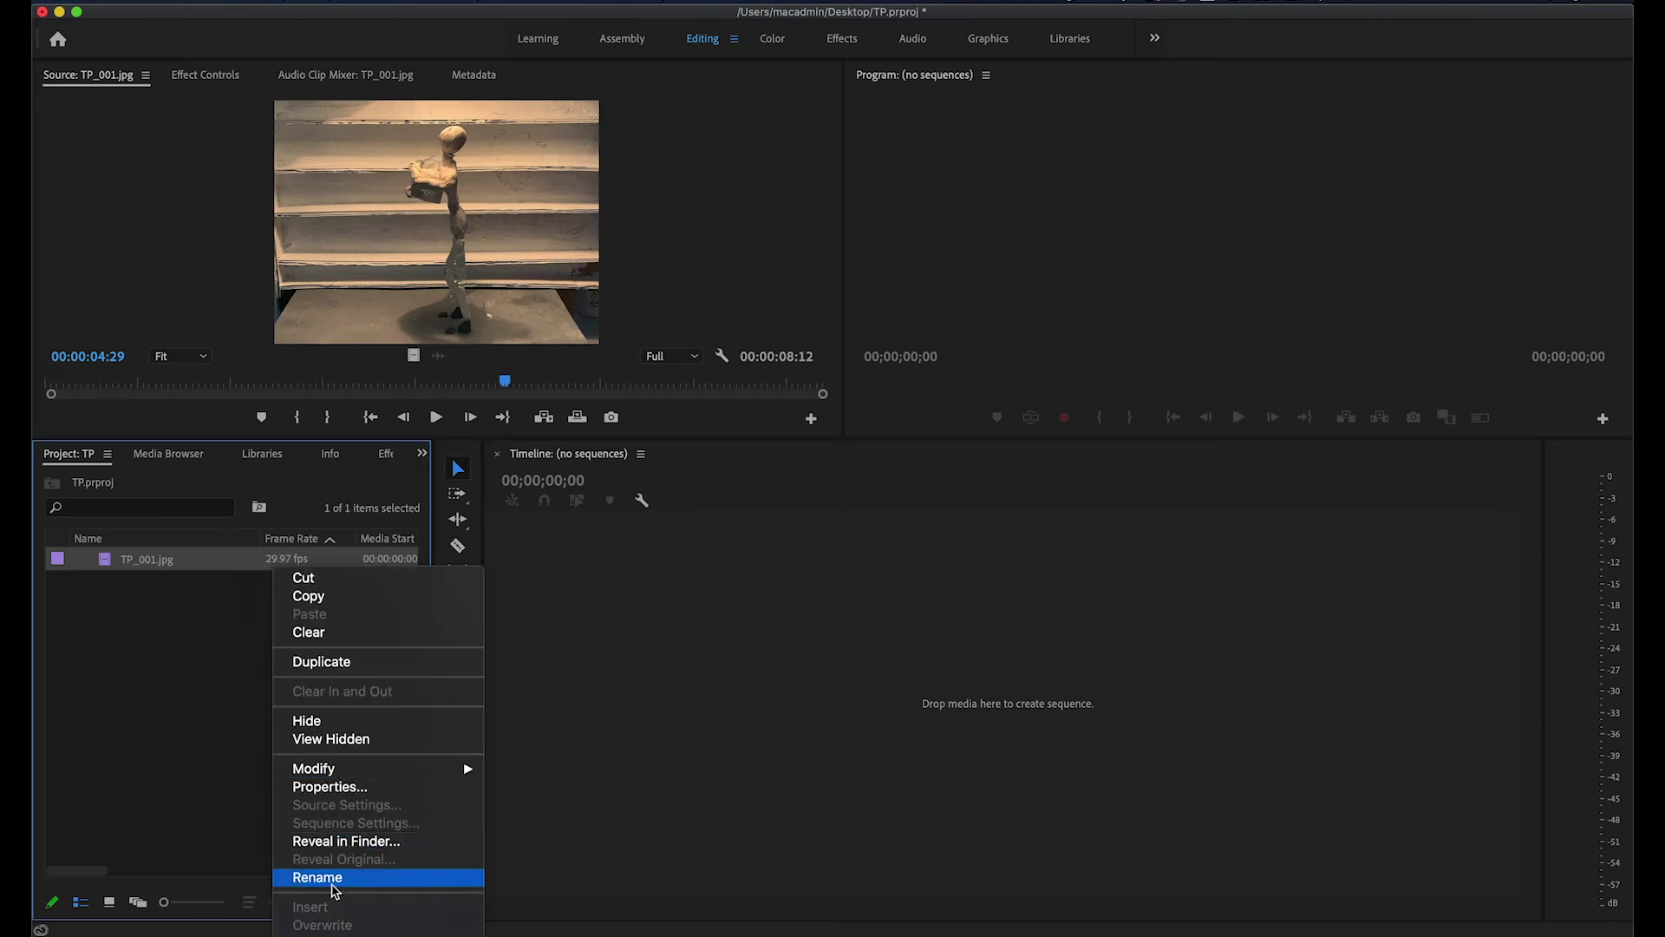
pyautogui.scroll(-5, 400, 837)
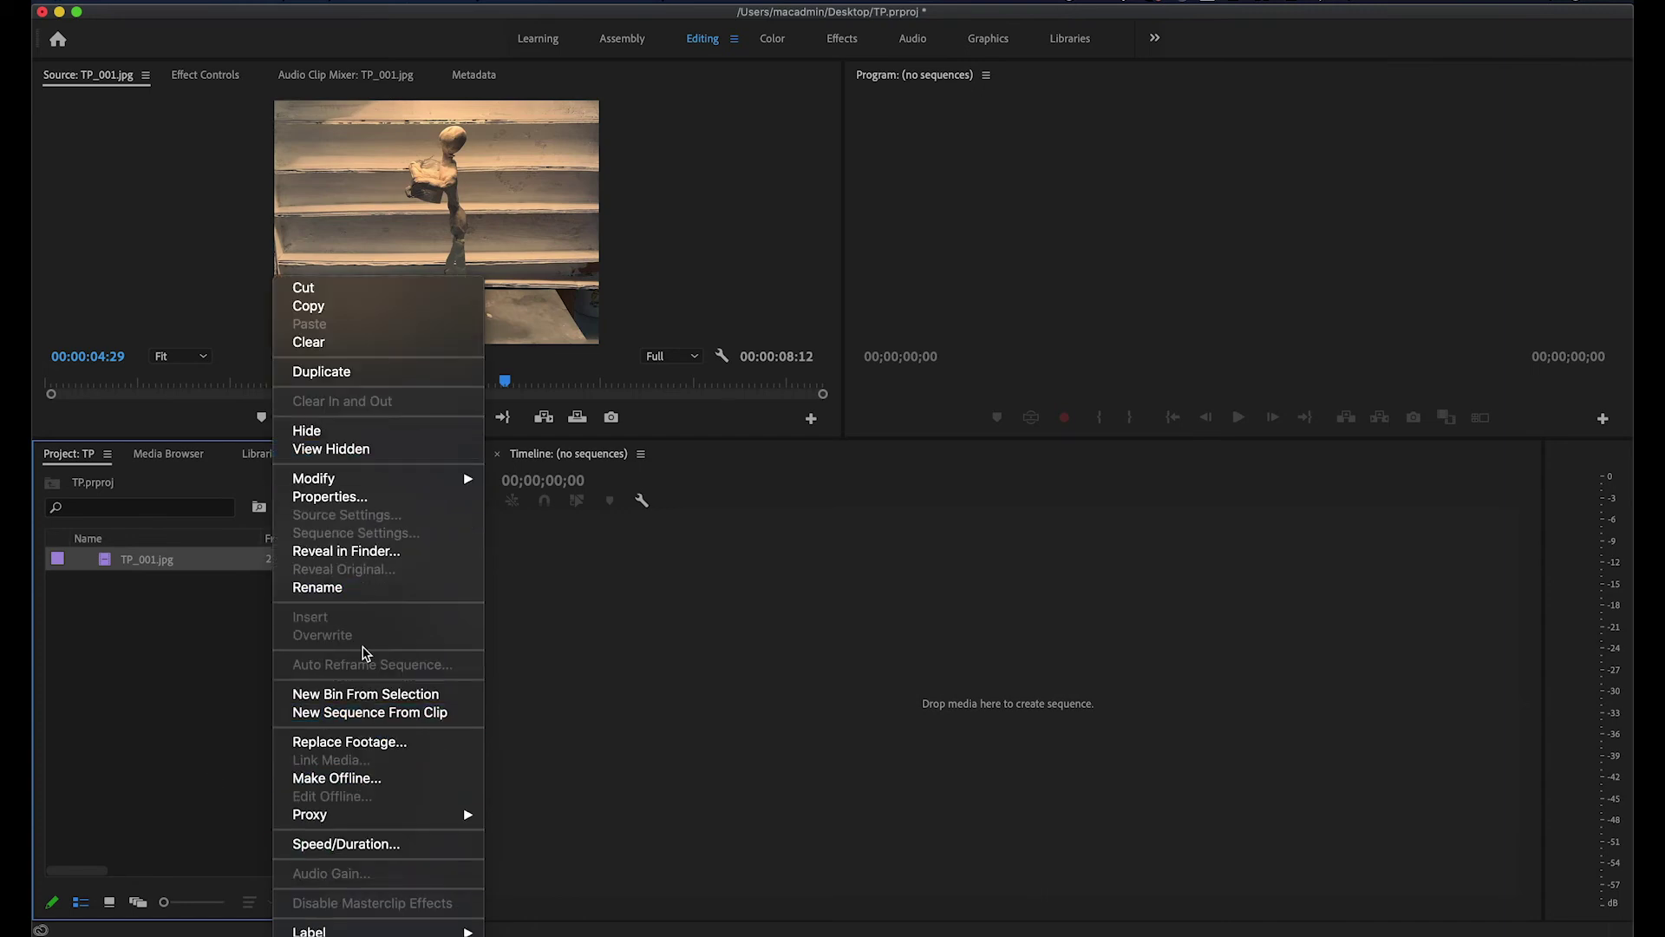
pyautogui.scroll(-5, 368, 833)
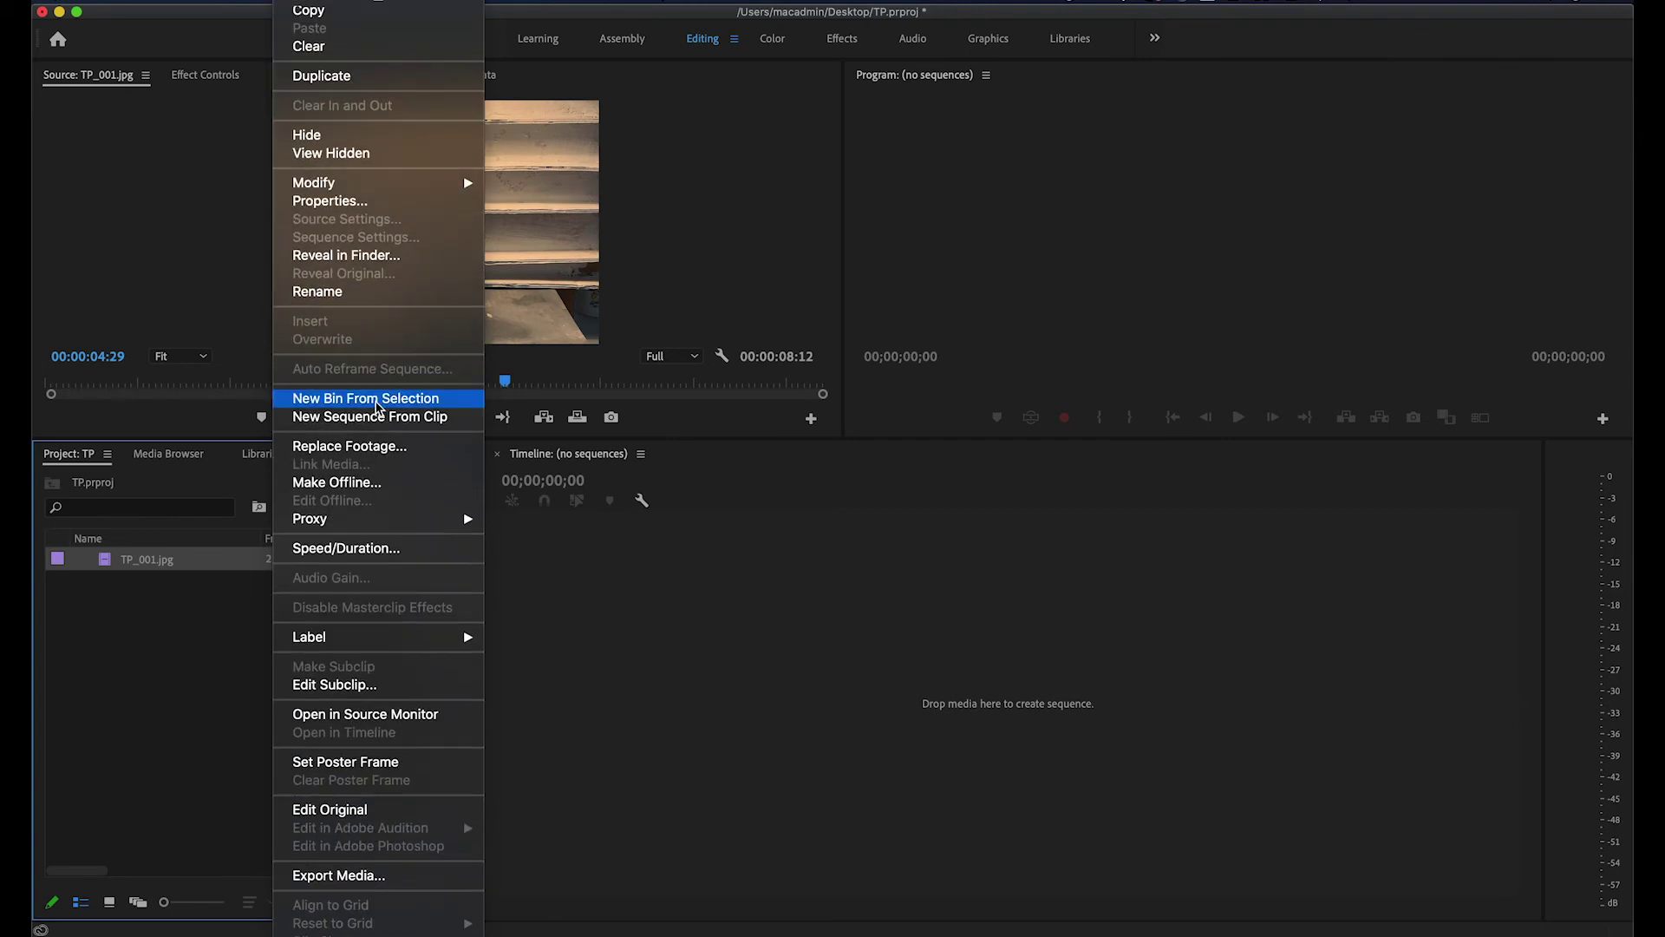
pyautogui.moveTo(366, 185)
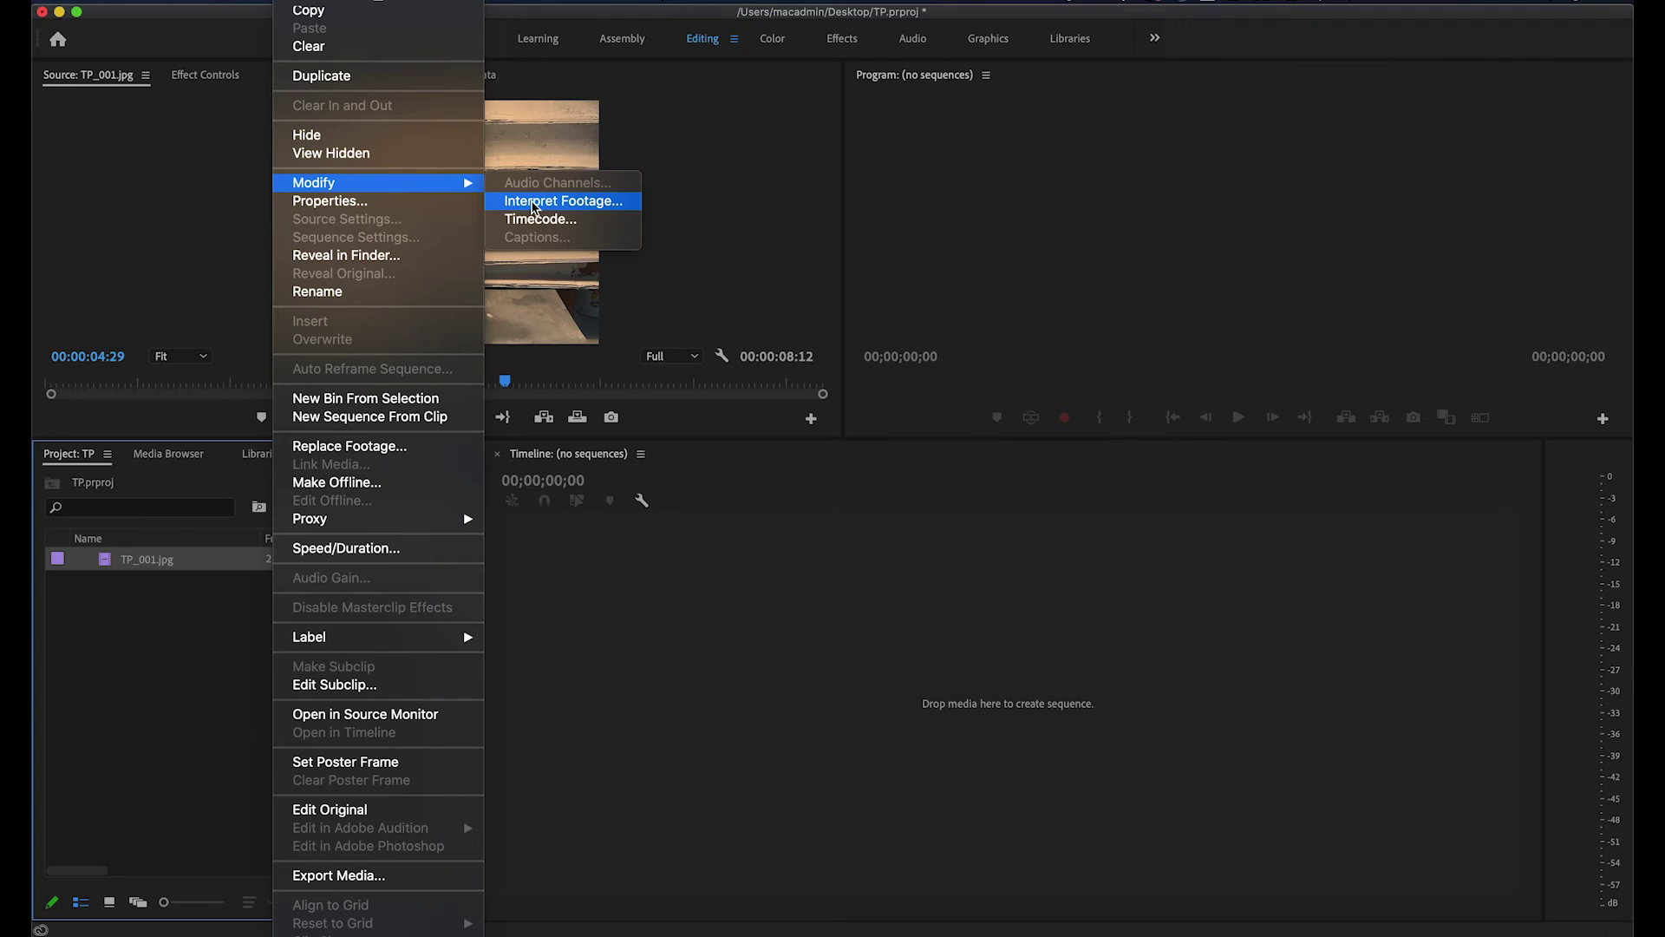
pyautogui.click(534, 207)
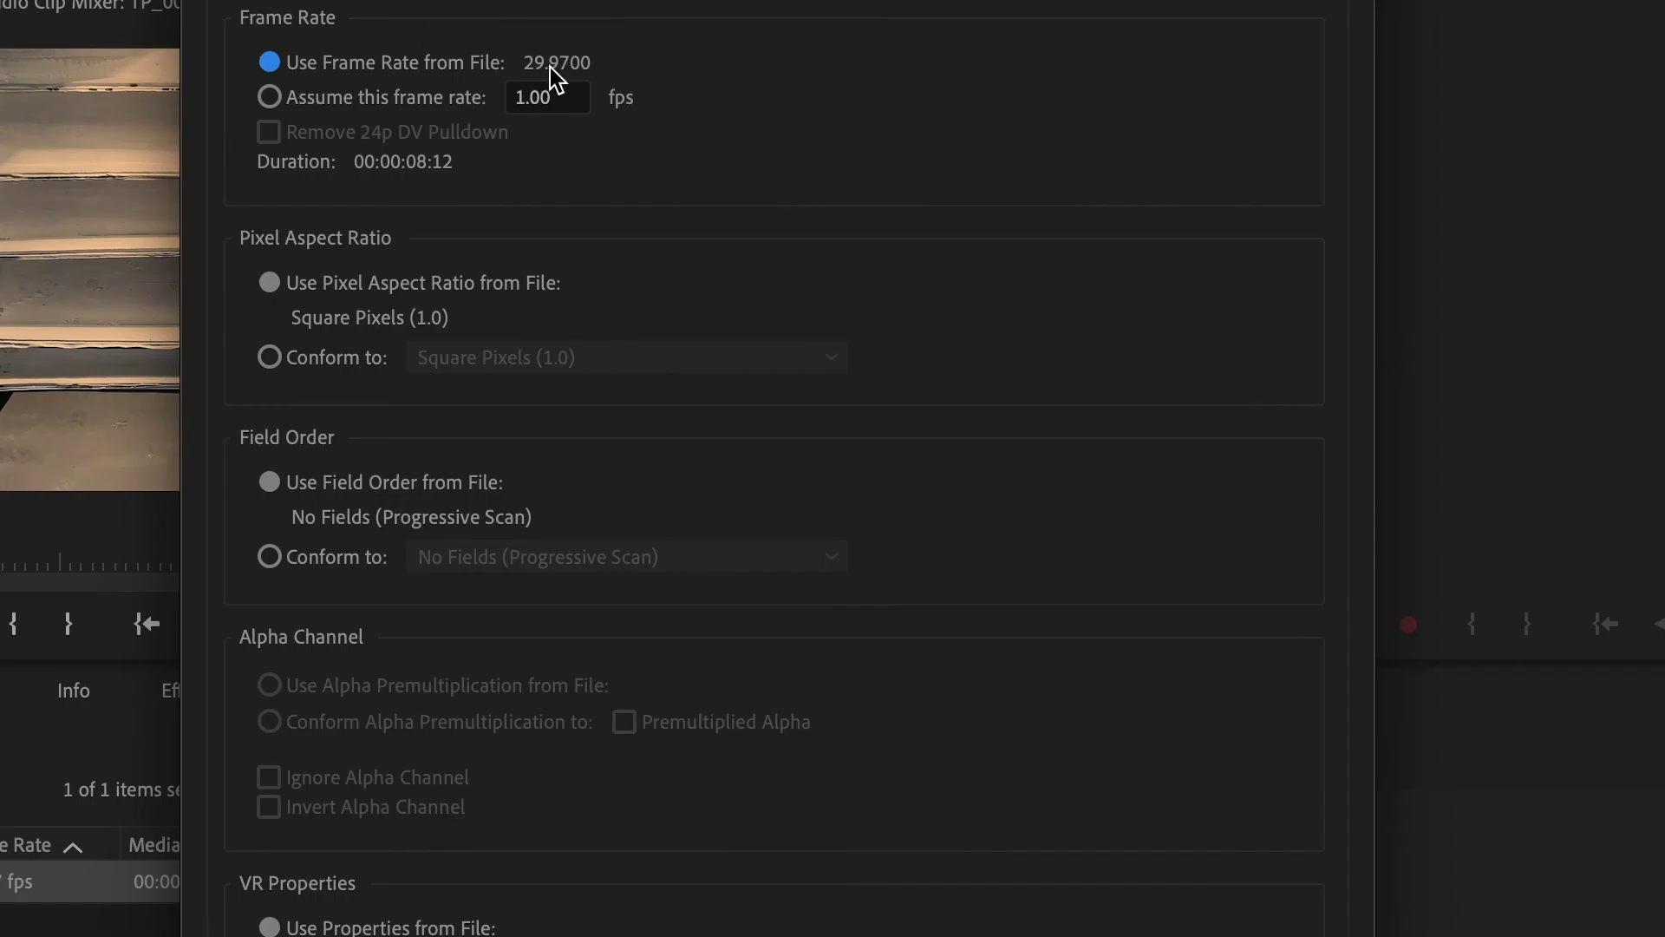
pyautogui.click(345, 95)
pyautogui.click(572, 104)
pyautogui.doubleClick(572, 104)
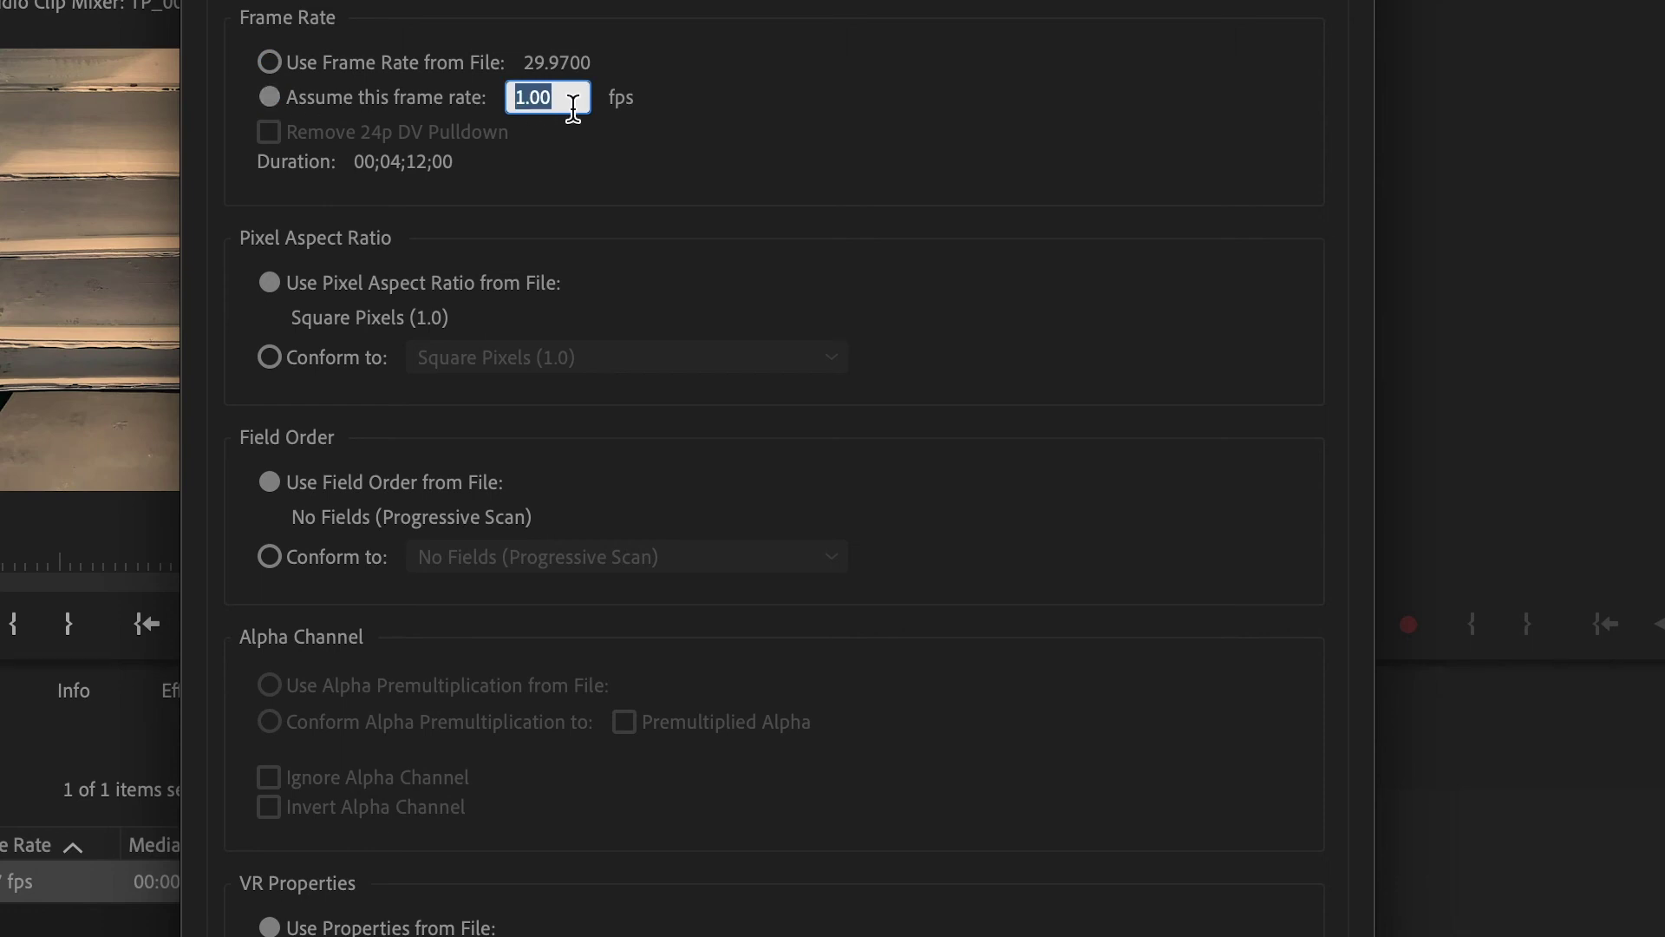
pyautogui.write('12')
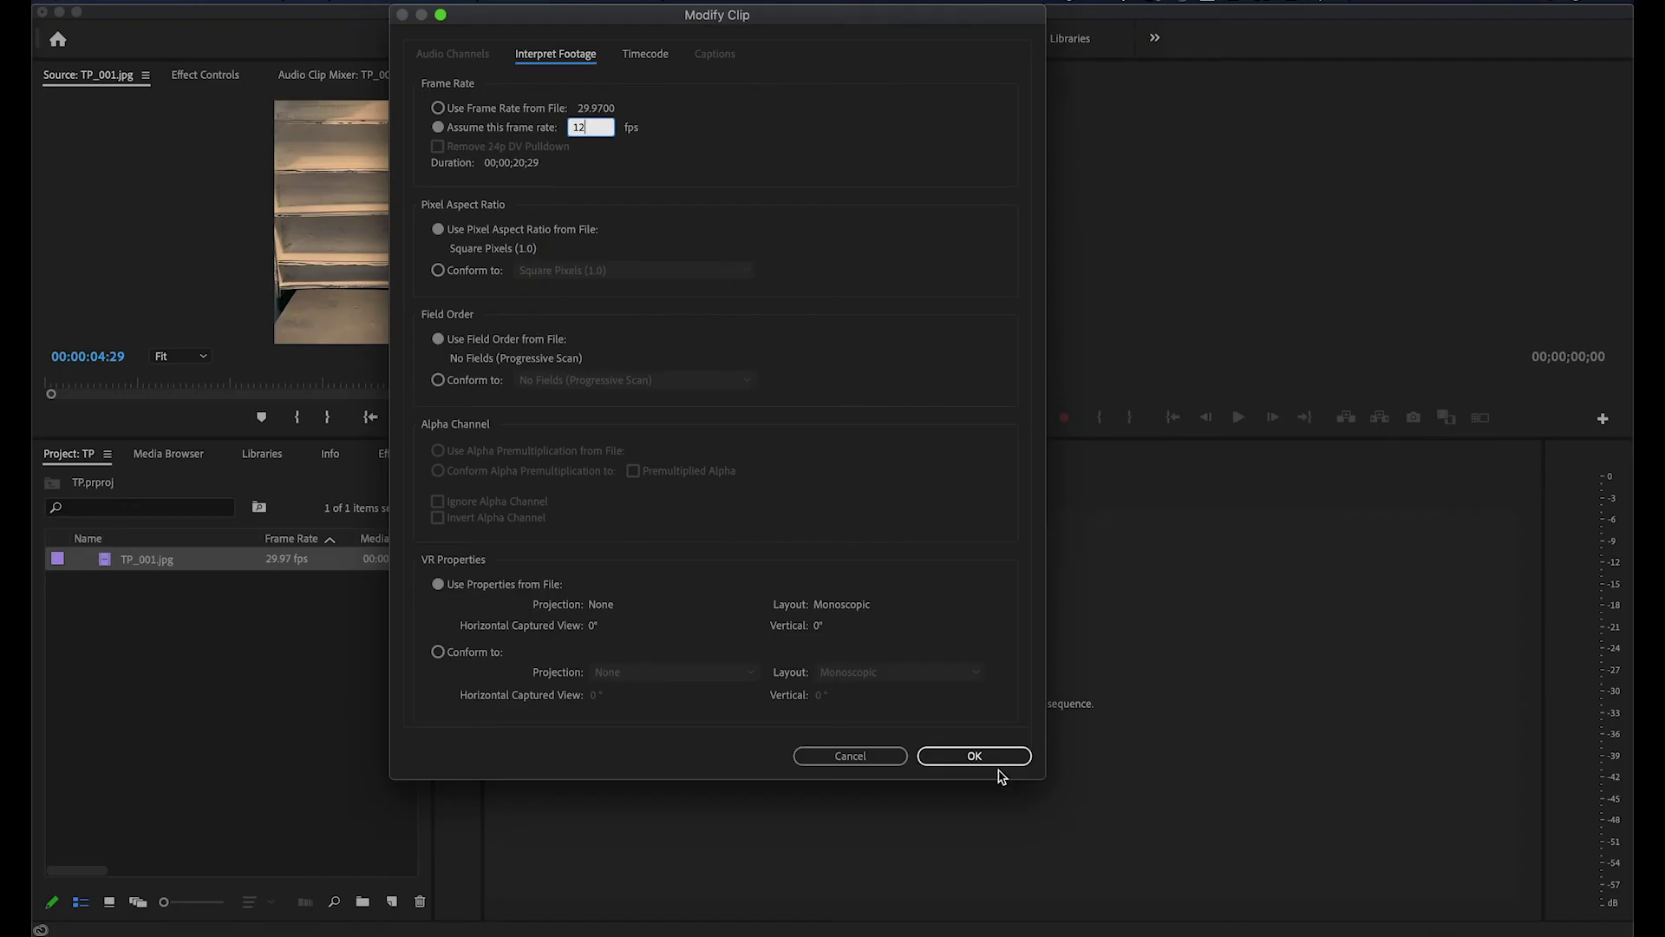
pyautogui.click(991, 758)
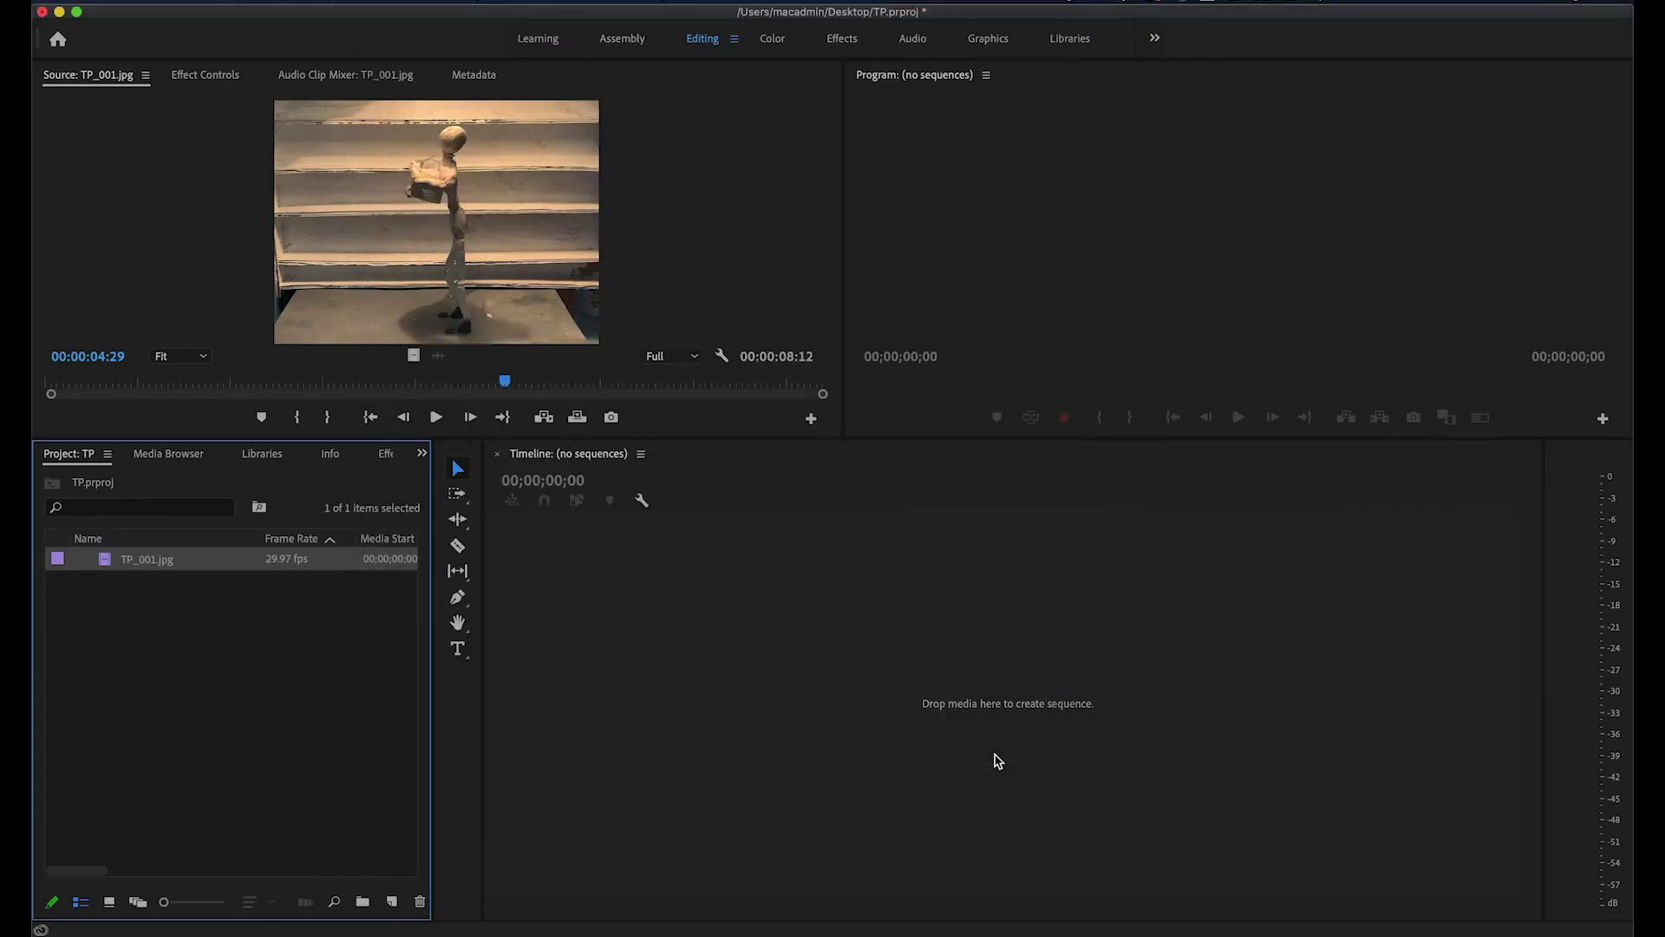
# Step: Load the TP_001.jpg clip in the Source Monitor and start creating a new sequence
pyautogui.doubleClick(113, 560)
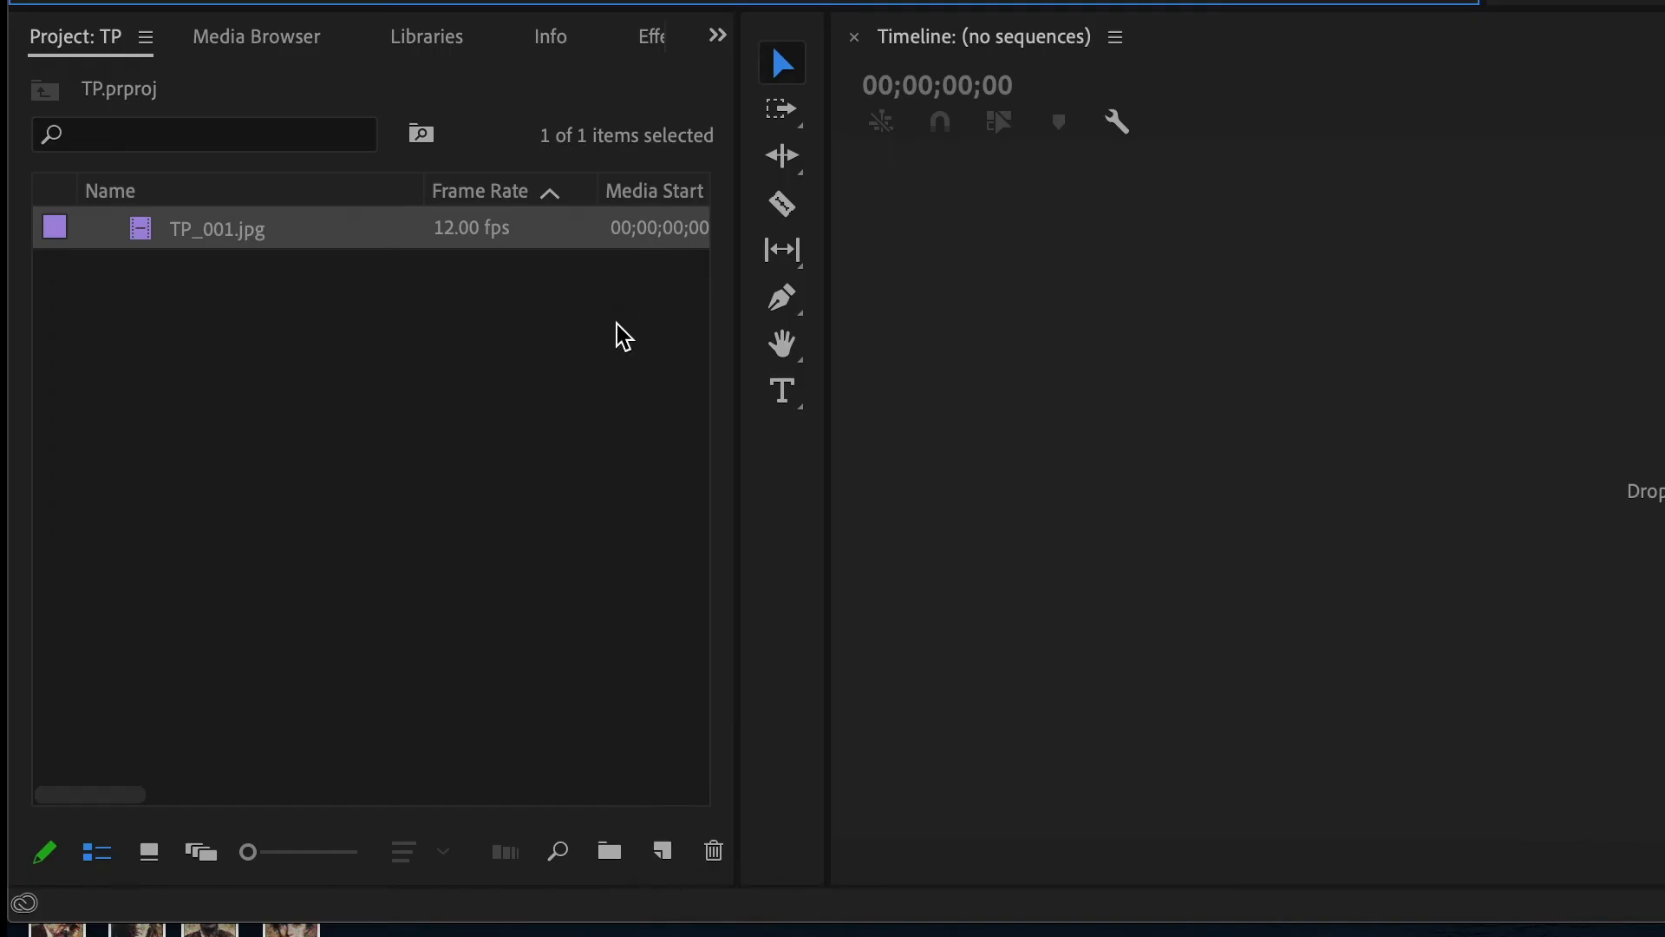
pyautogui.click(661, 855)
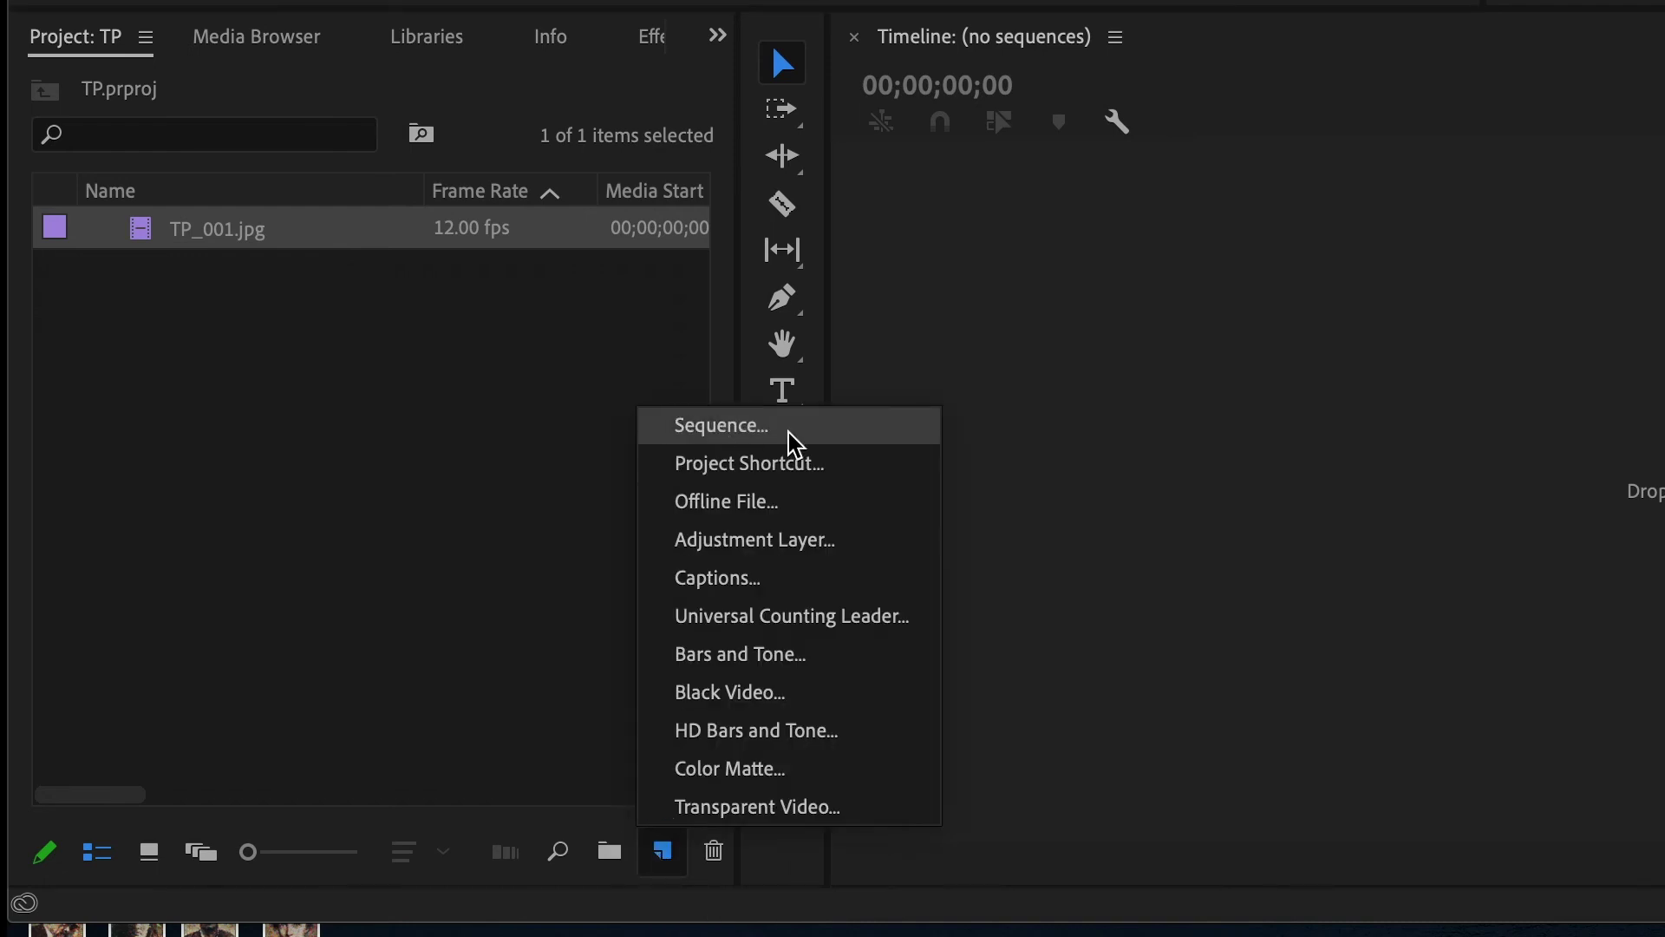
pyautogui.click(438, 476)
pyautogui.click(308, 23)
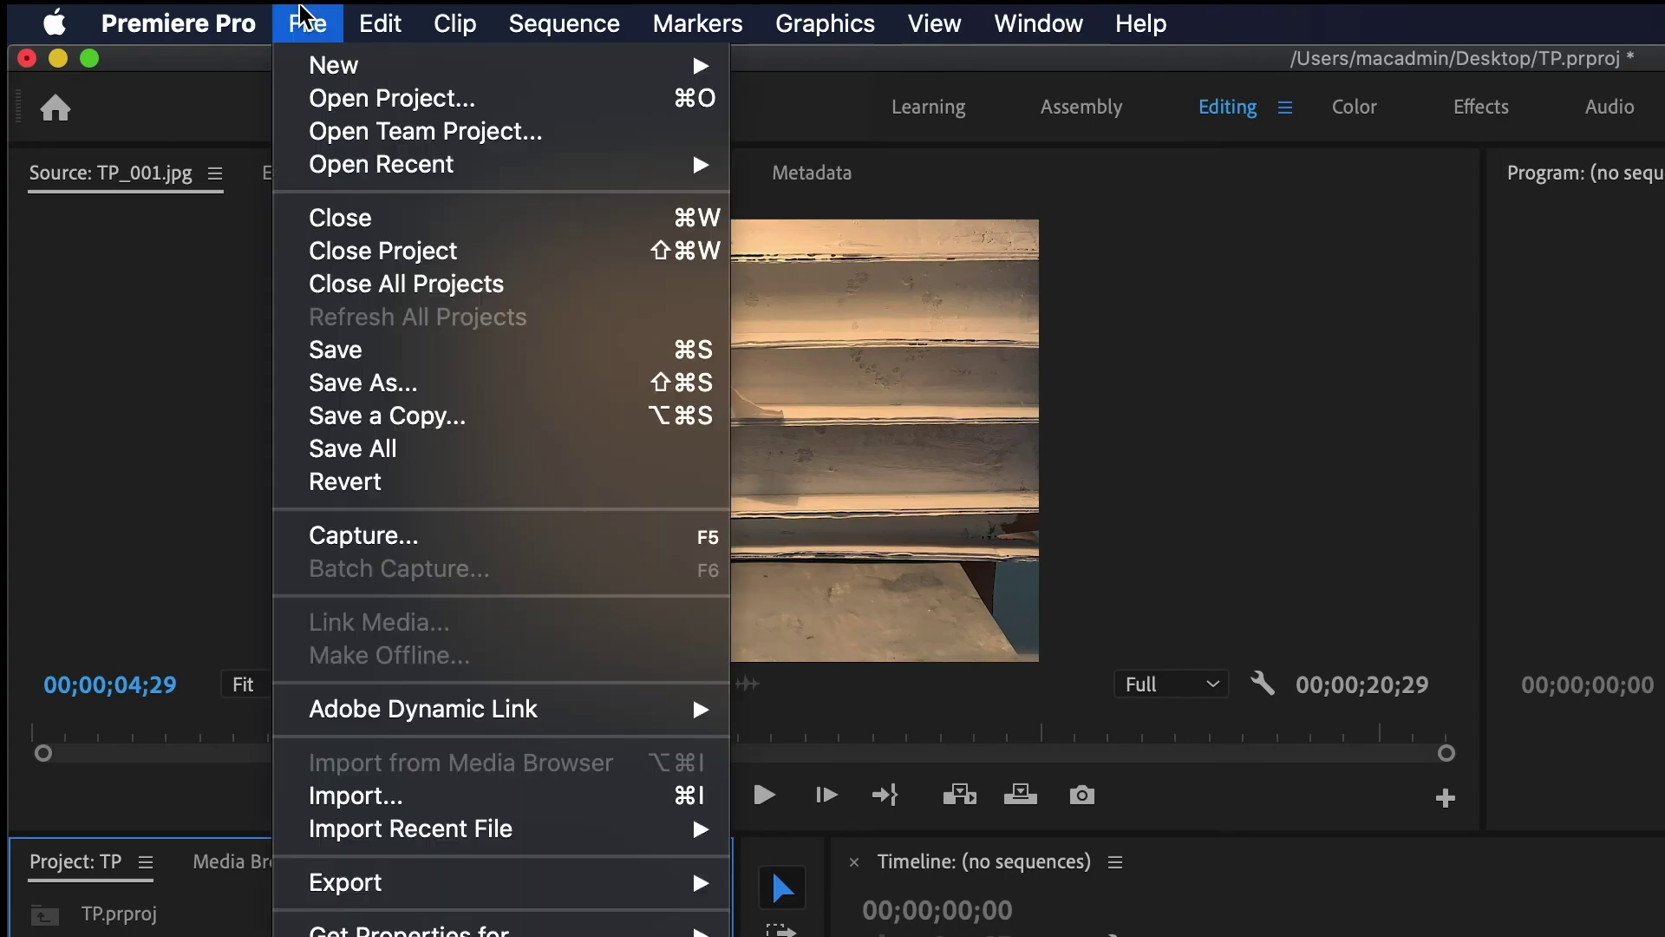
pyautogui.moveTo(327, 76)
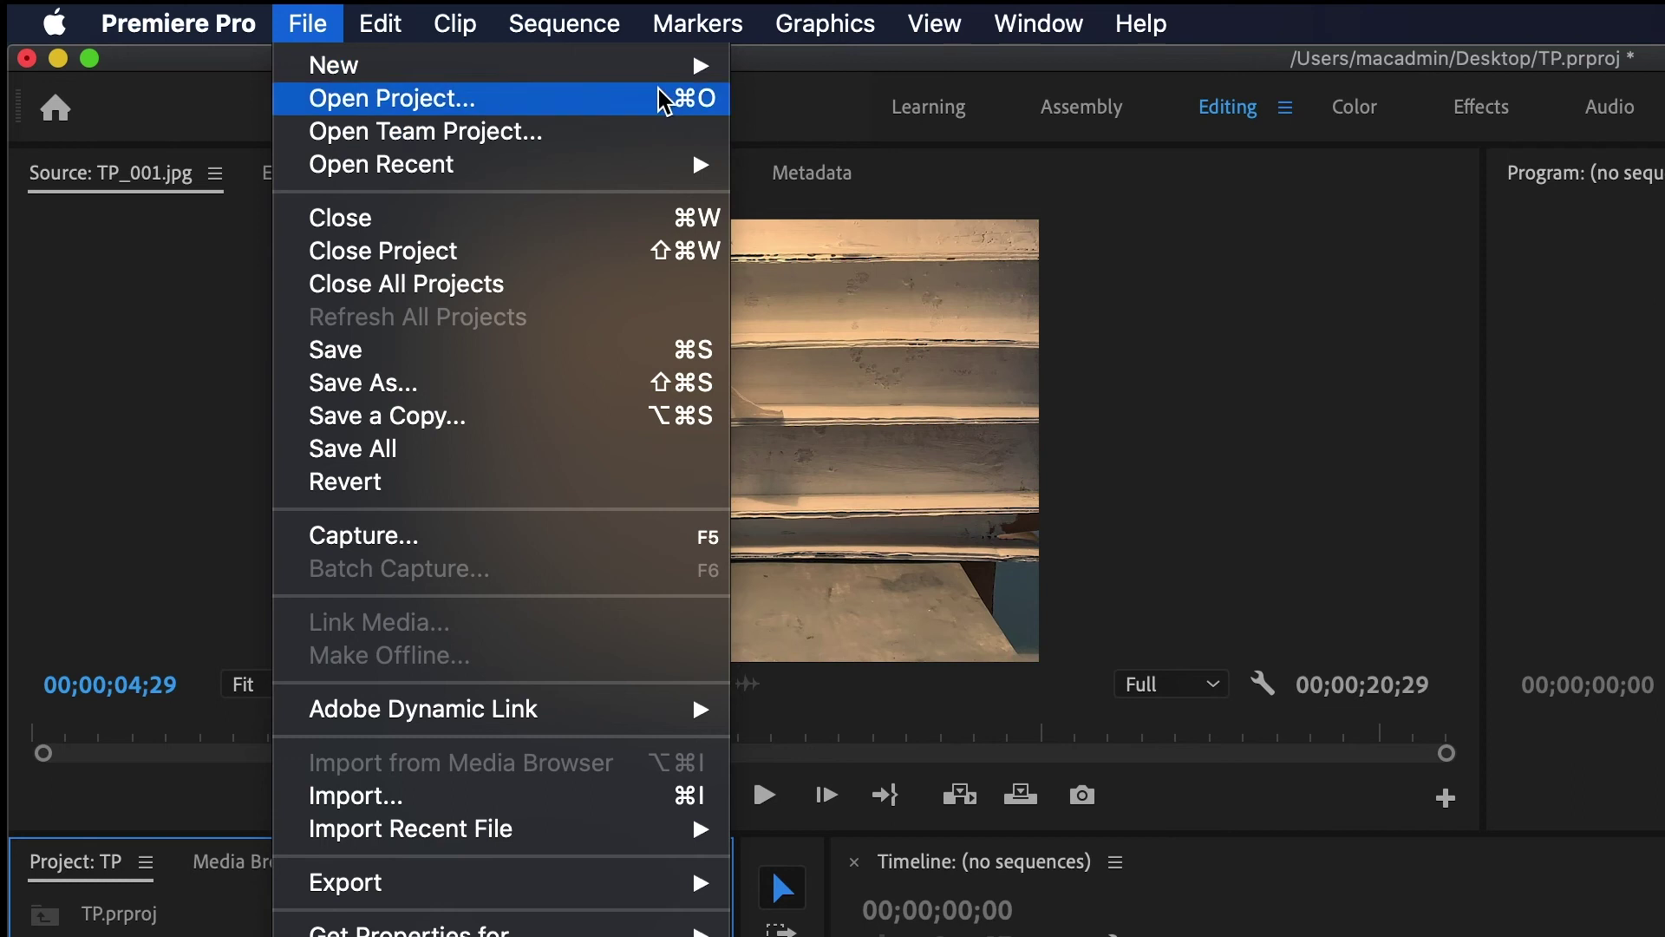
pyautogui.click(836, 144)
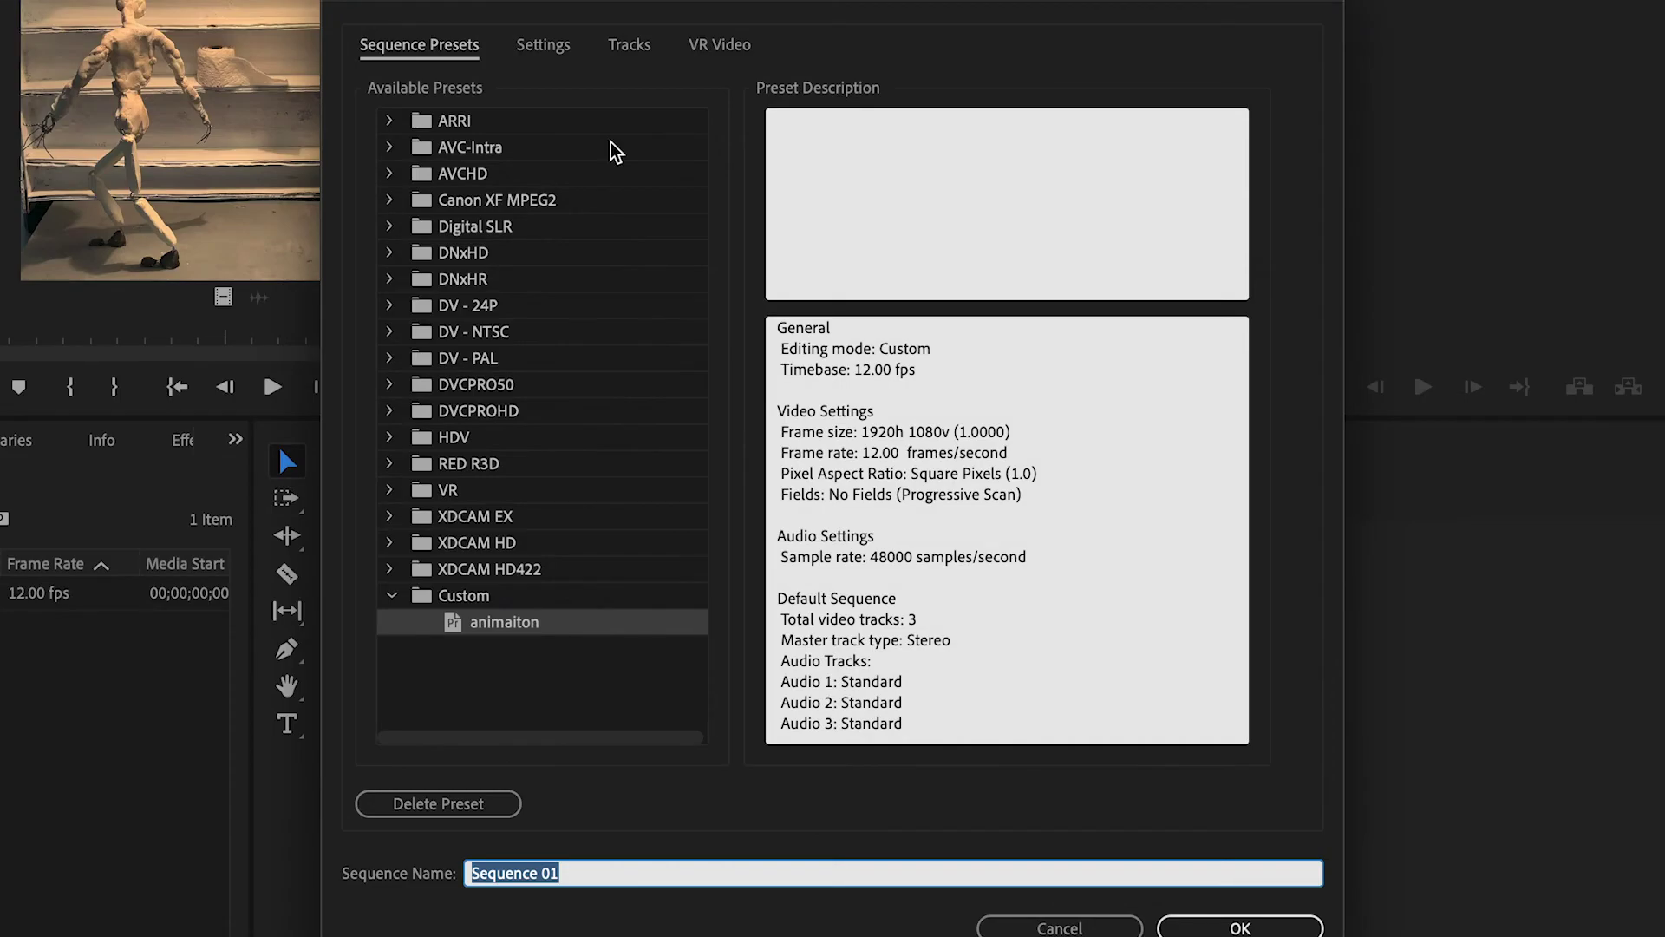
pyautogui.moveTo(612, 12); pyautogui.dragTo(469, 2)
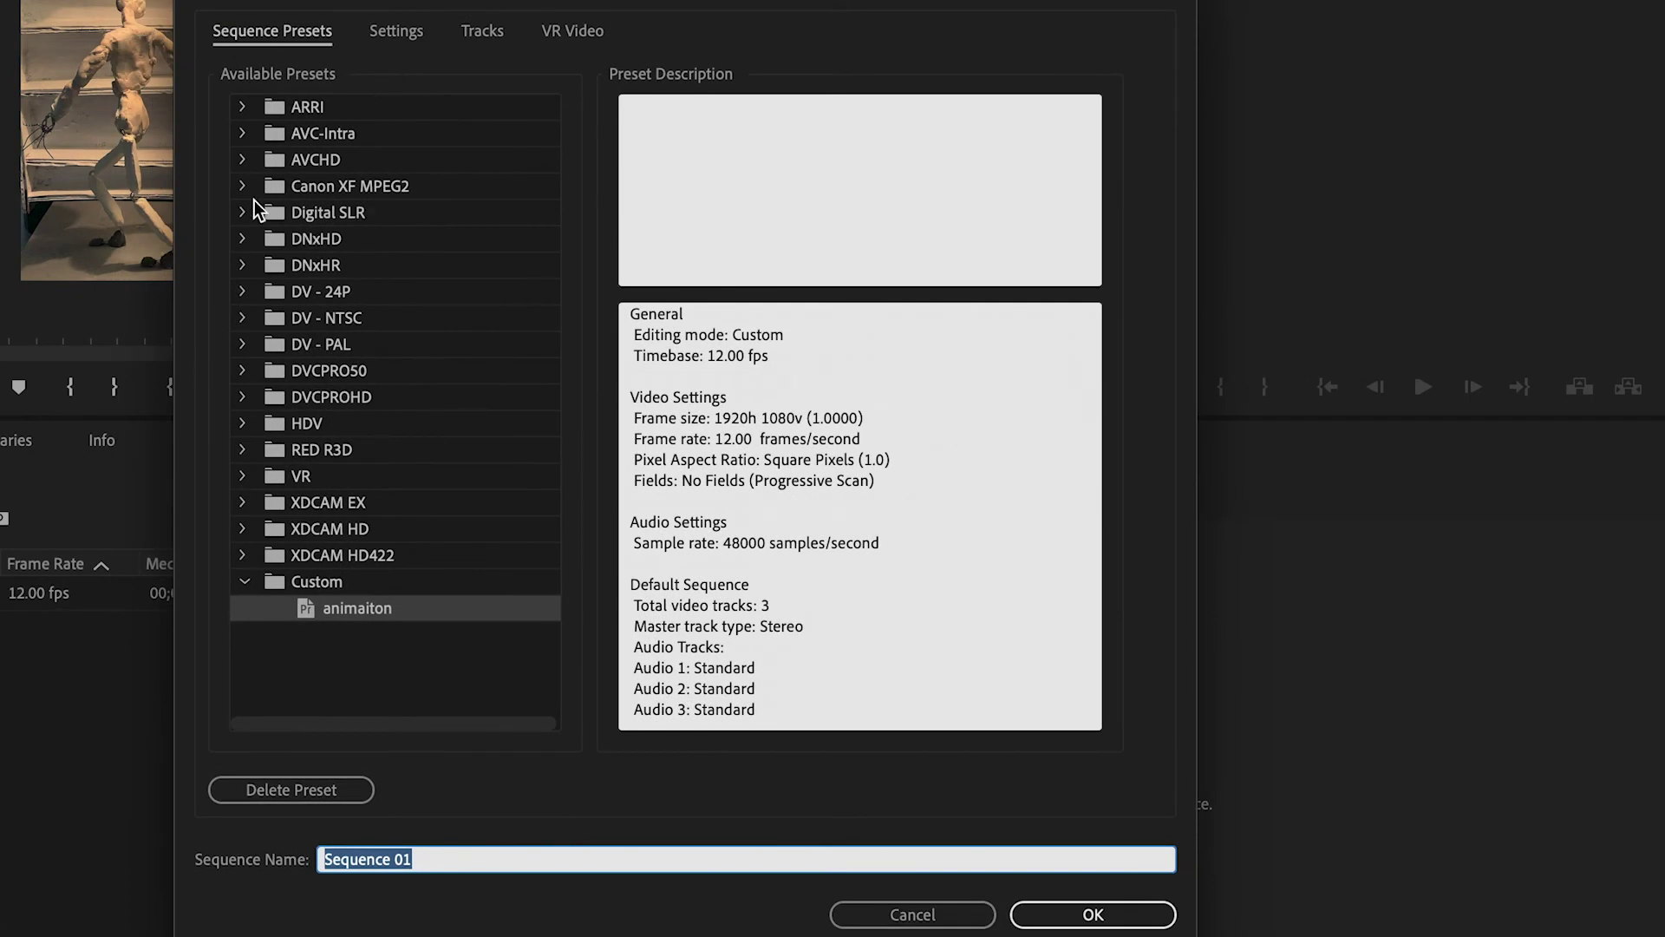
# Step: Configure the new sequence with Custom editing mode, a 12.00 frames/second timebase, 1920 by 1080 frame size and Square Pixels (1.0)
pyautogui.click(405, 43)
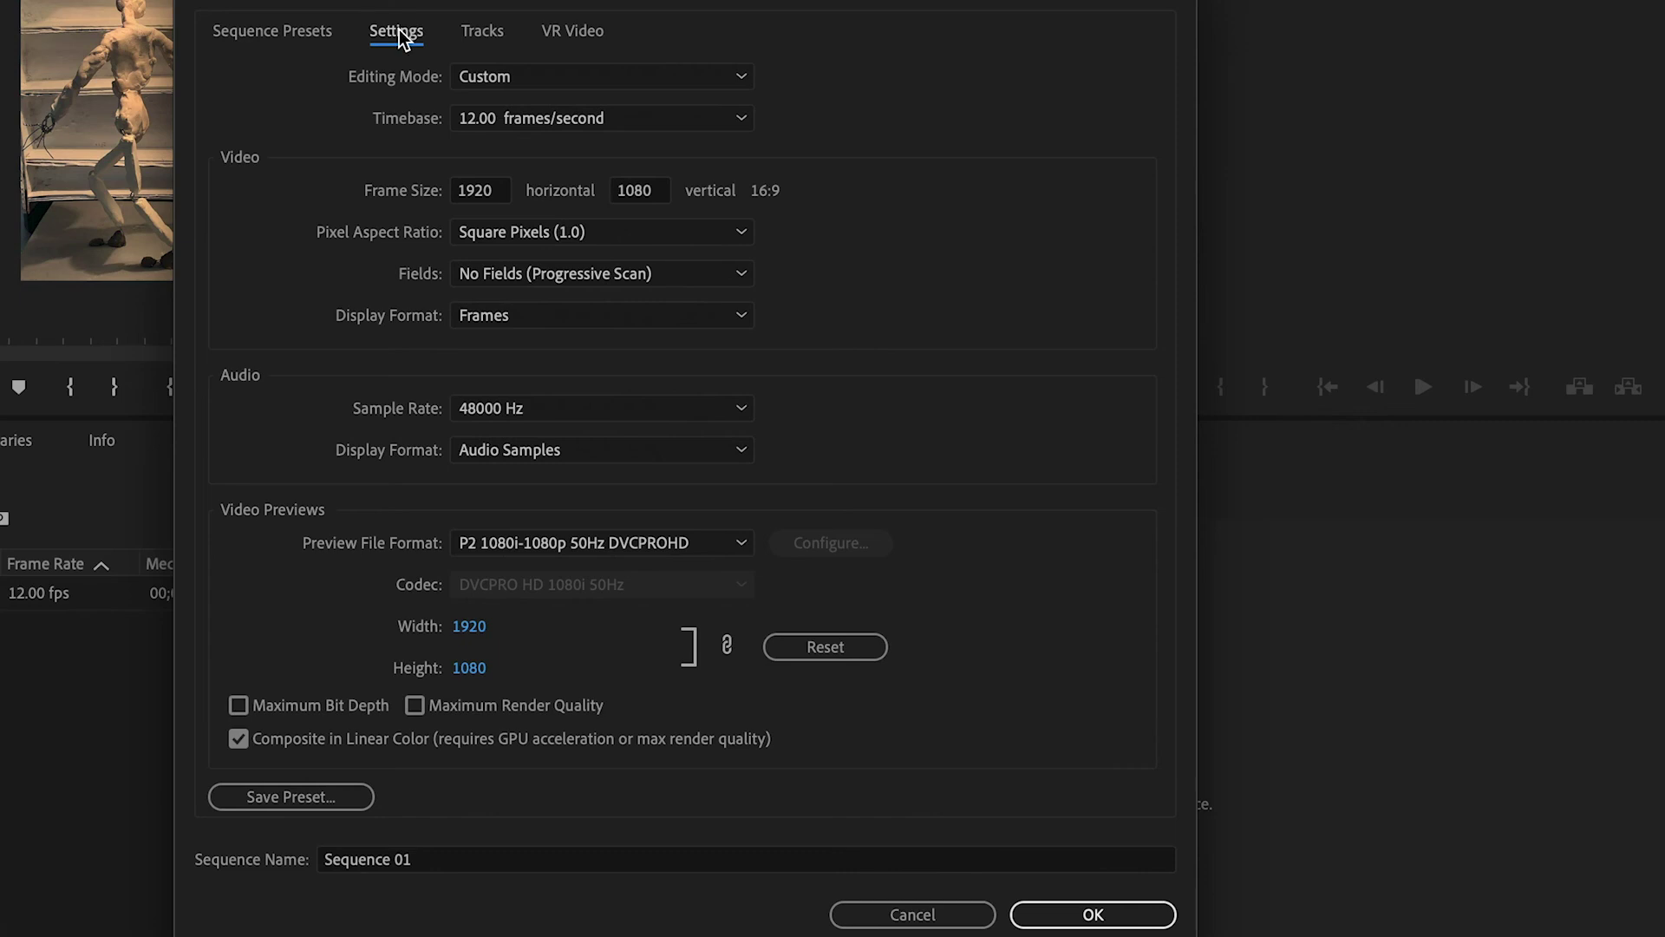
pyautogui.click(560, 78)
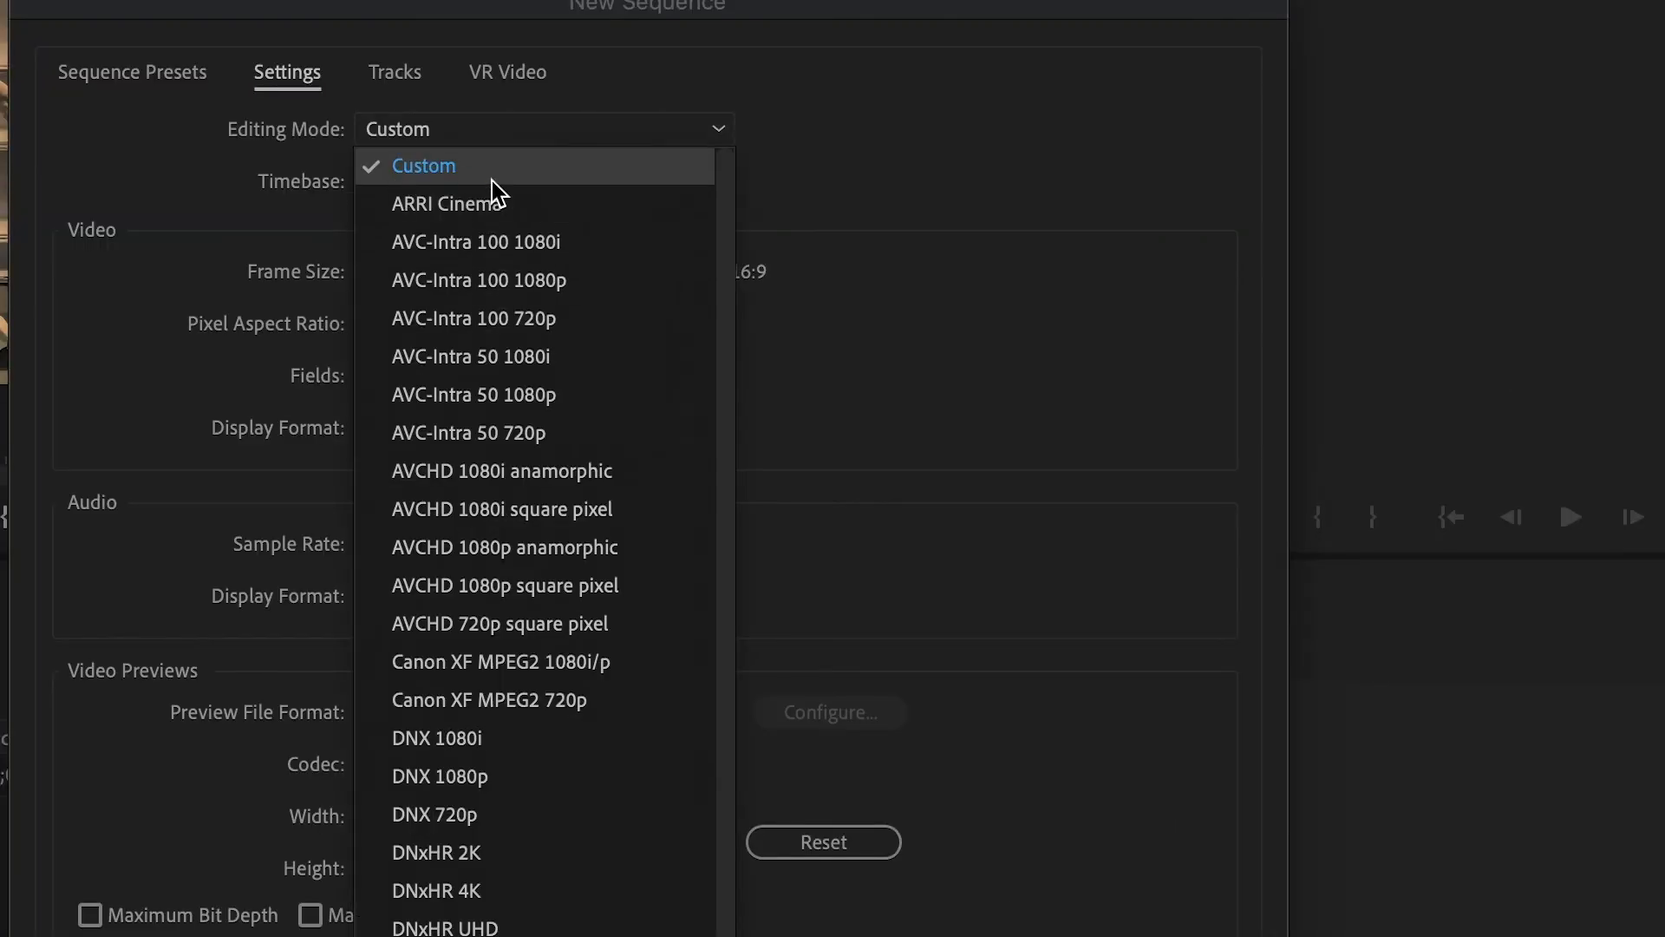
pyautogui.click(492, 180)
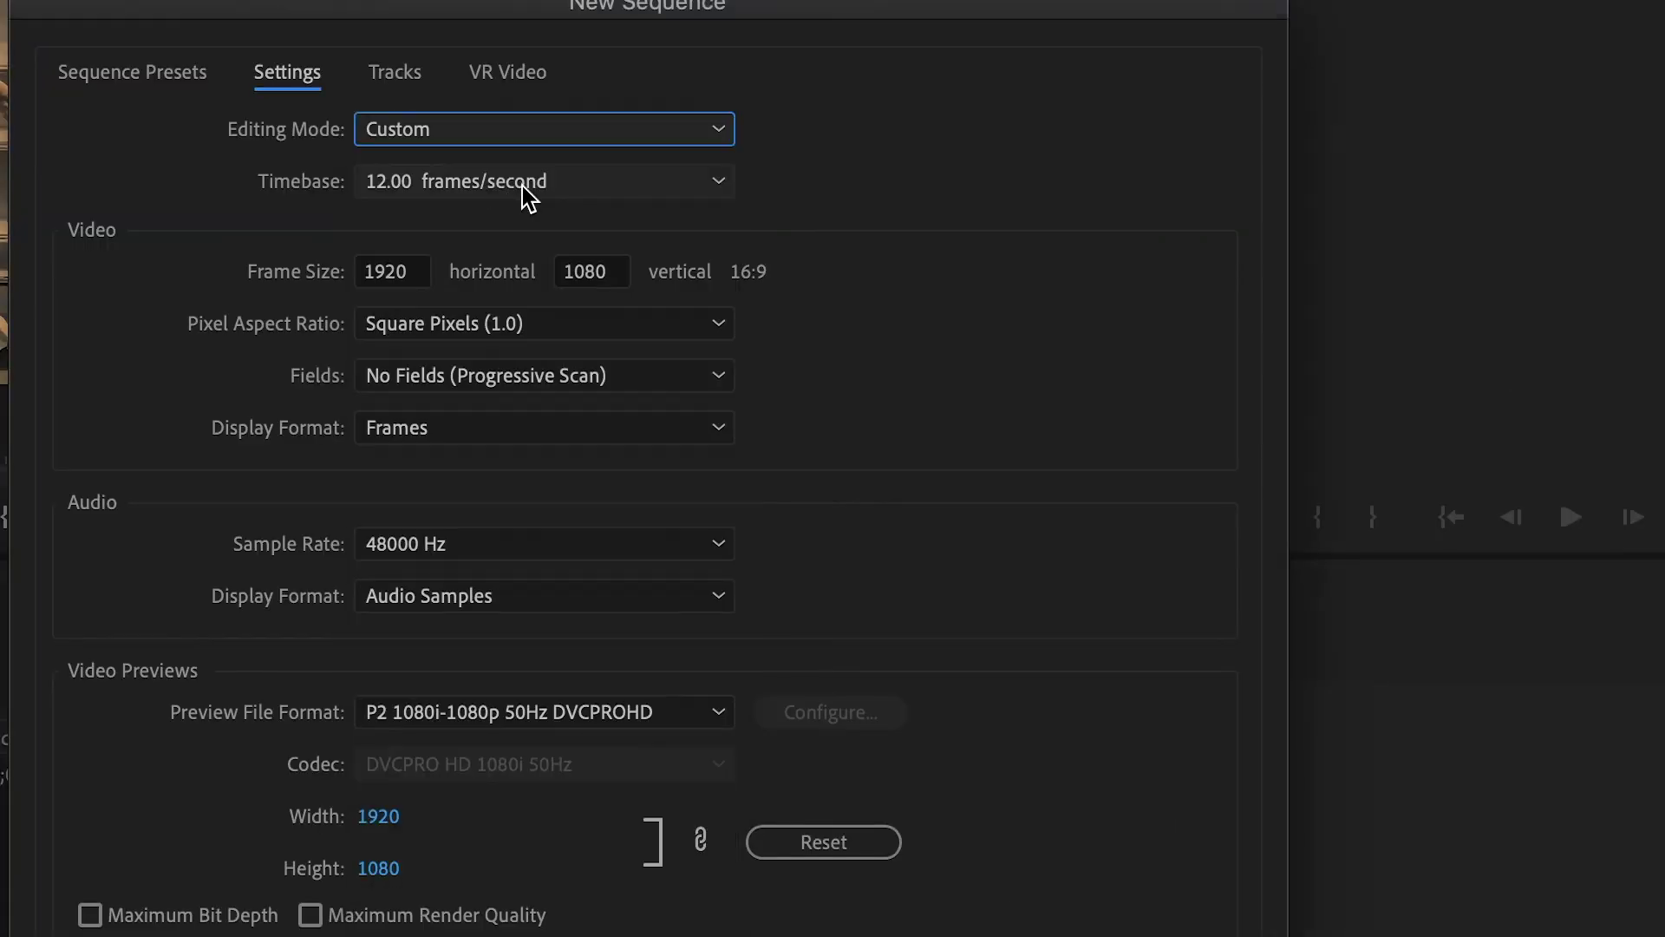
pyautogui.click(529, 182)
pyautogui.click(579, 256)
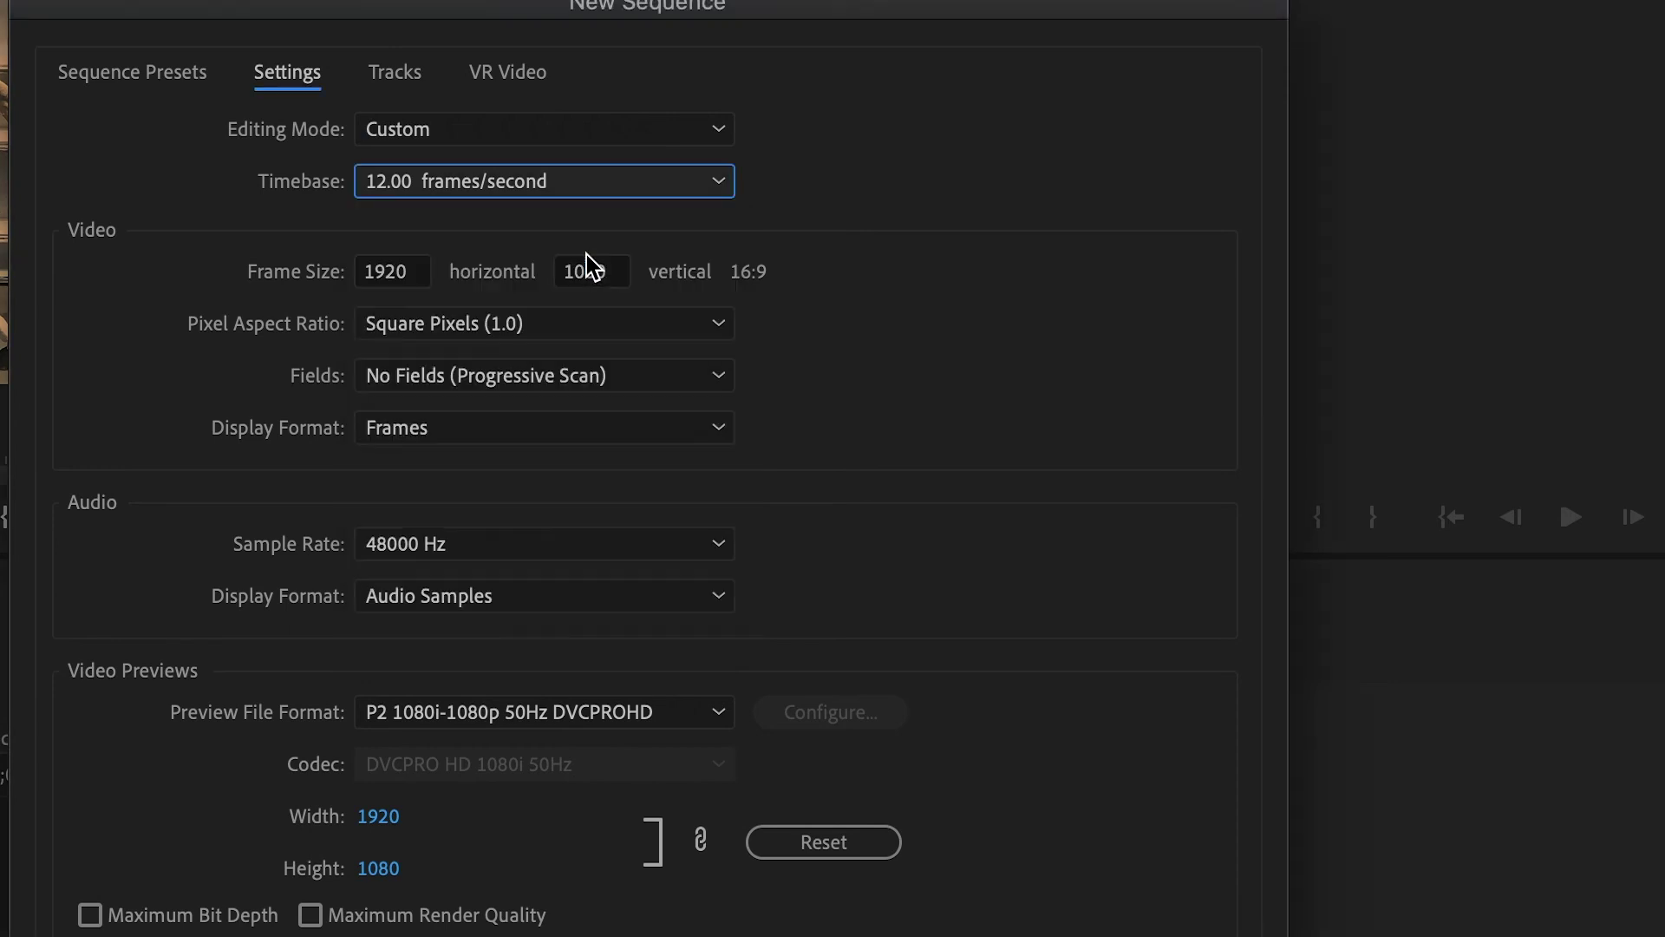
pyautogui.click(415, 282)
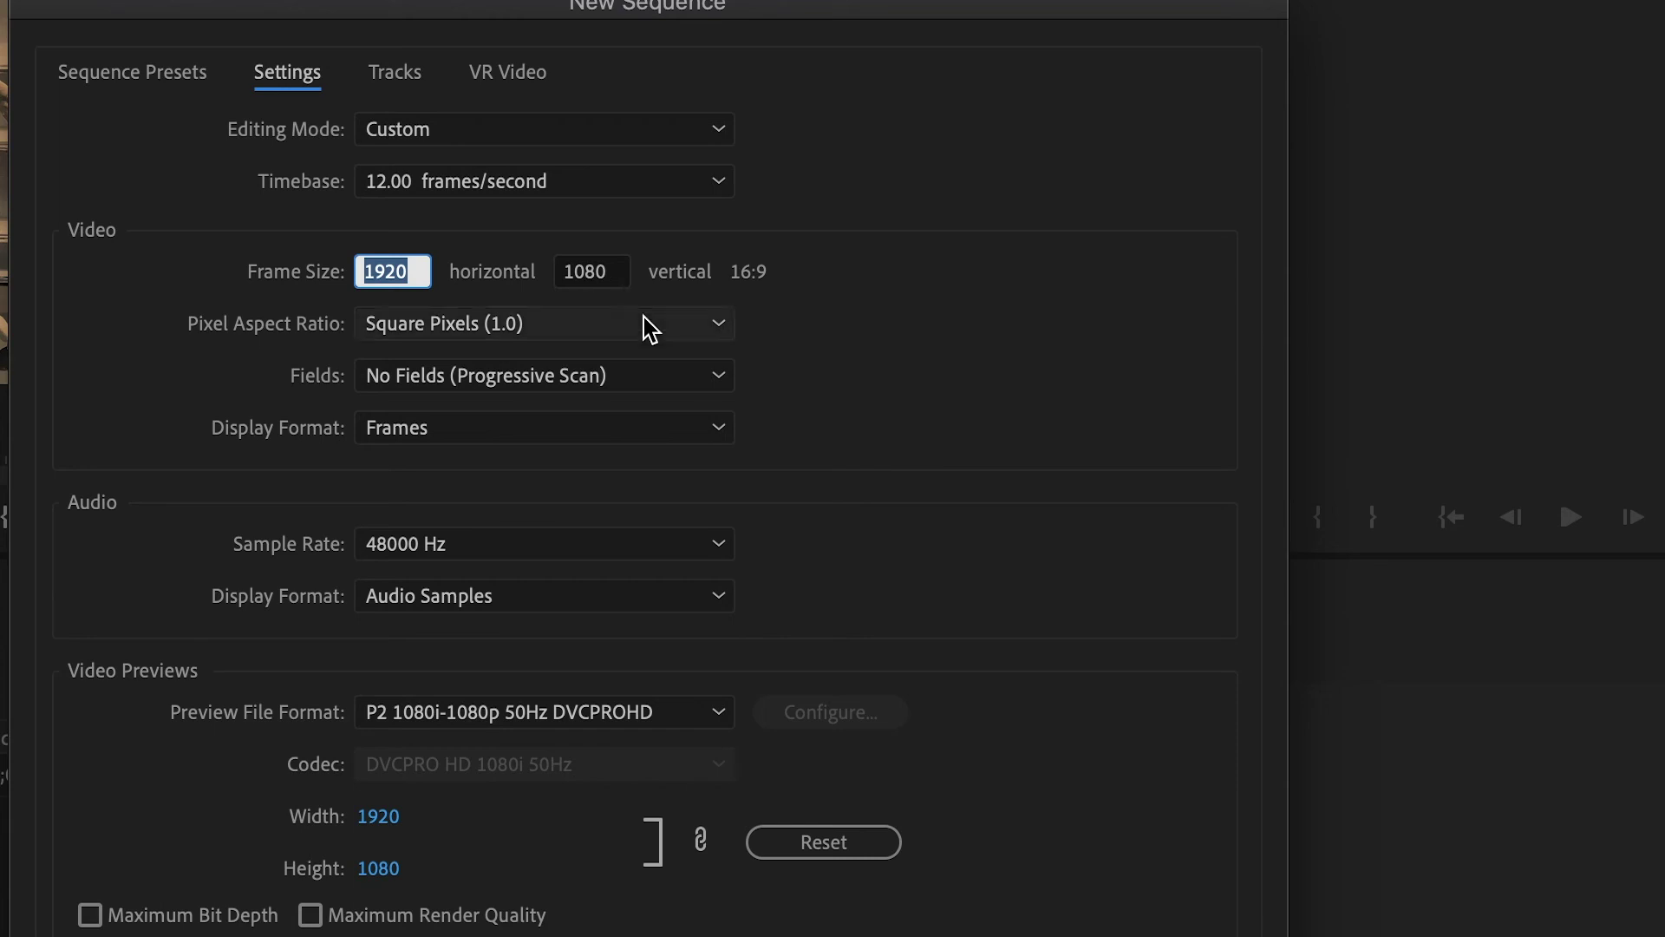
pyautogui.click(665, 334)
pyautogui.click(664, 337)
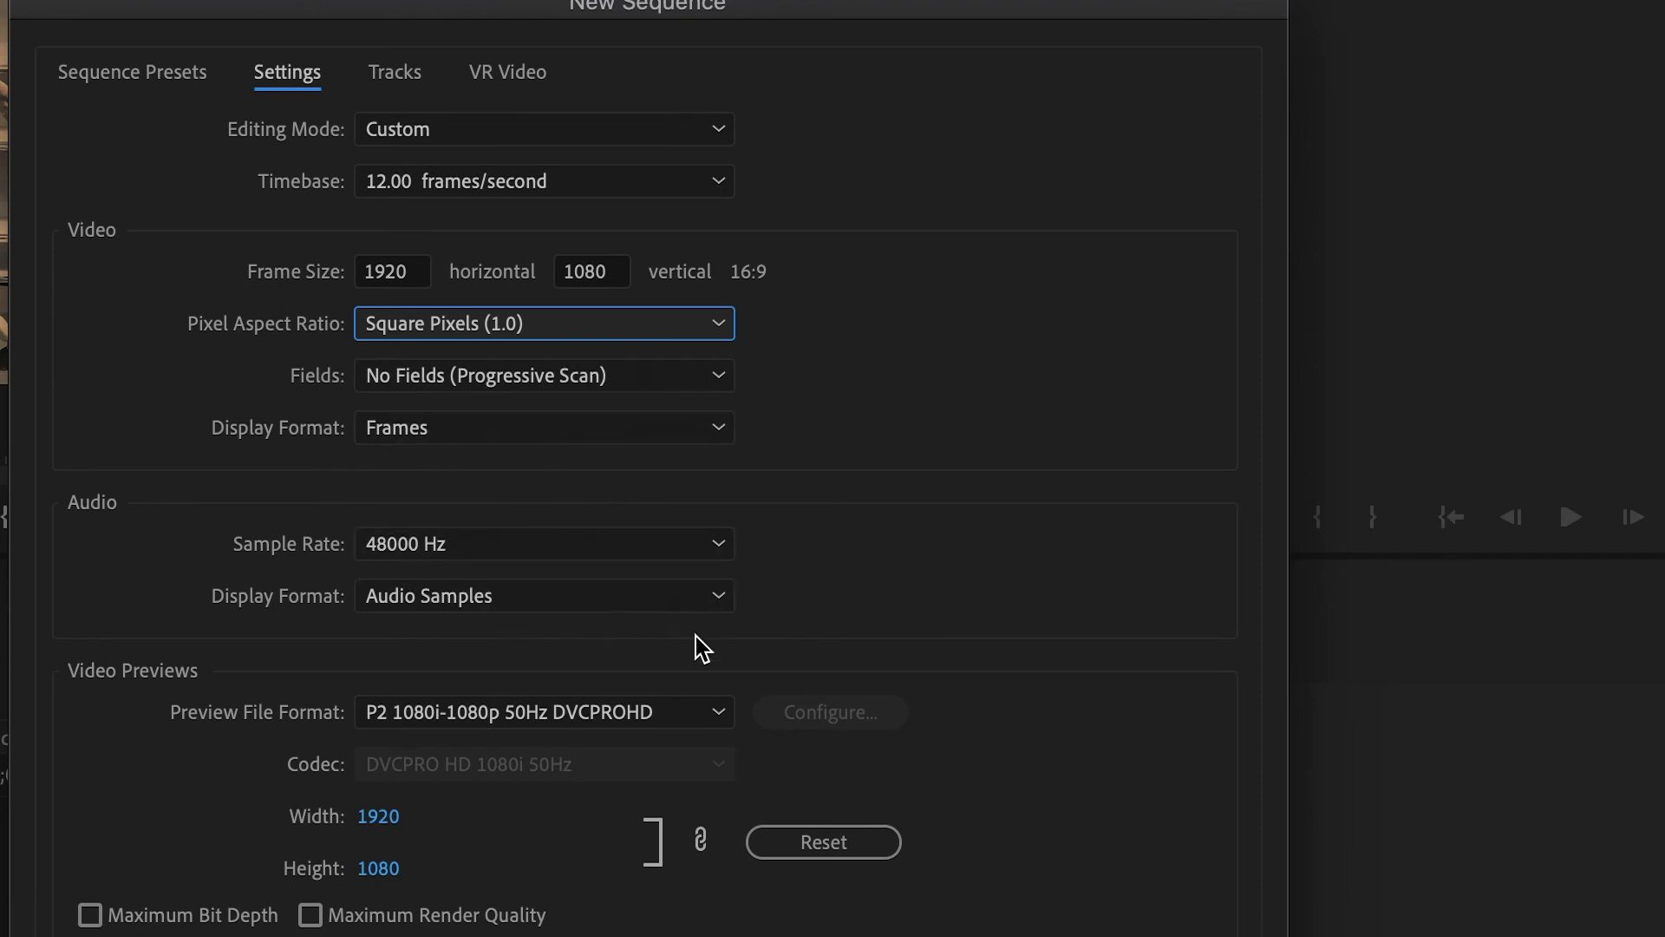
# Step: Set the preview file format to P2 1080i-1080p 60Hz DVCPROHD and name the sequence TP
pyautogui.scroll(-1, 704, 721)
pyautogui.click(575, 702)
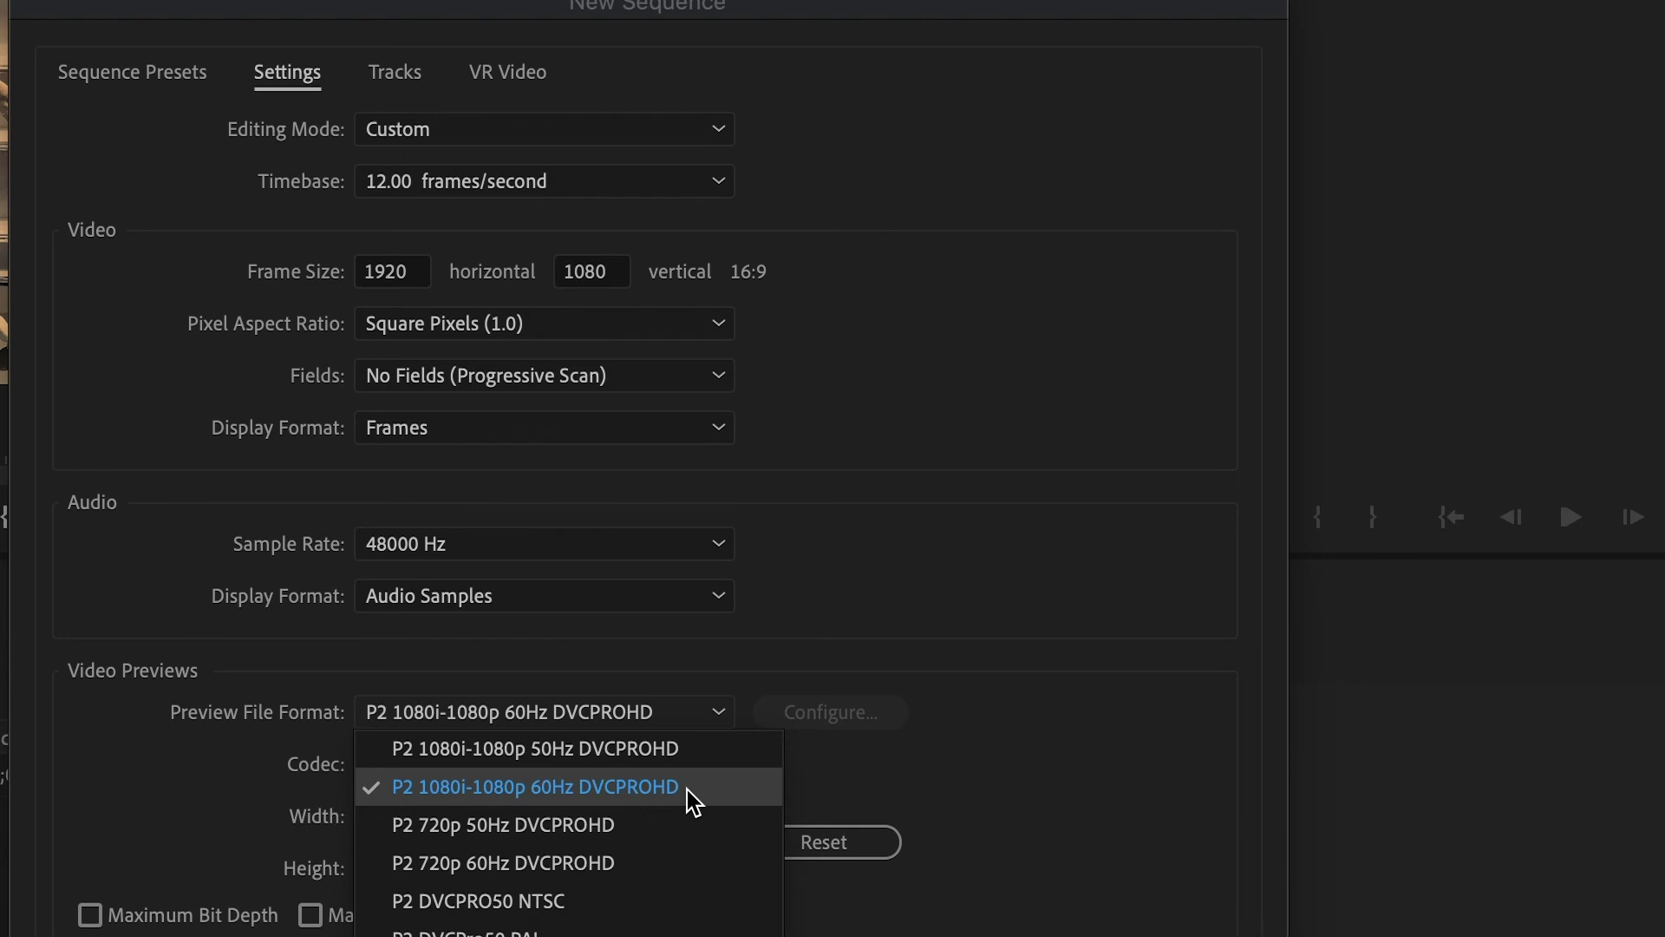
pyautogui.click(909, 754)
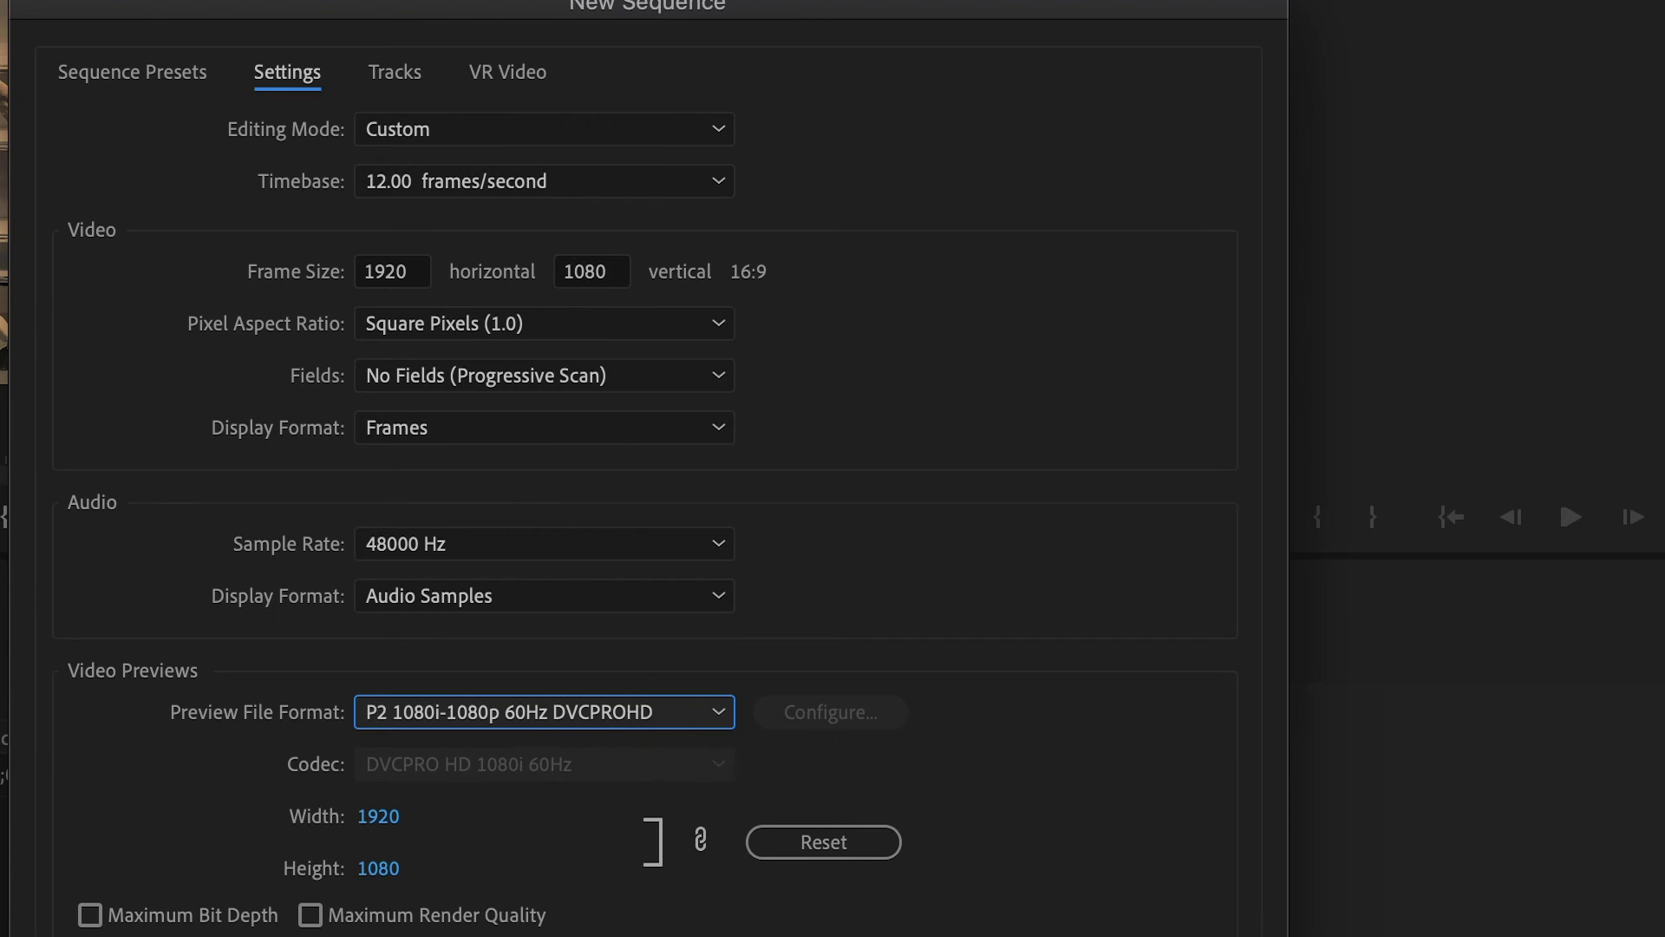
pyautogui.tripleClick(340, 831)
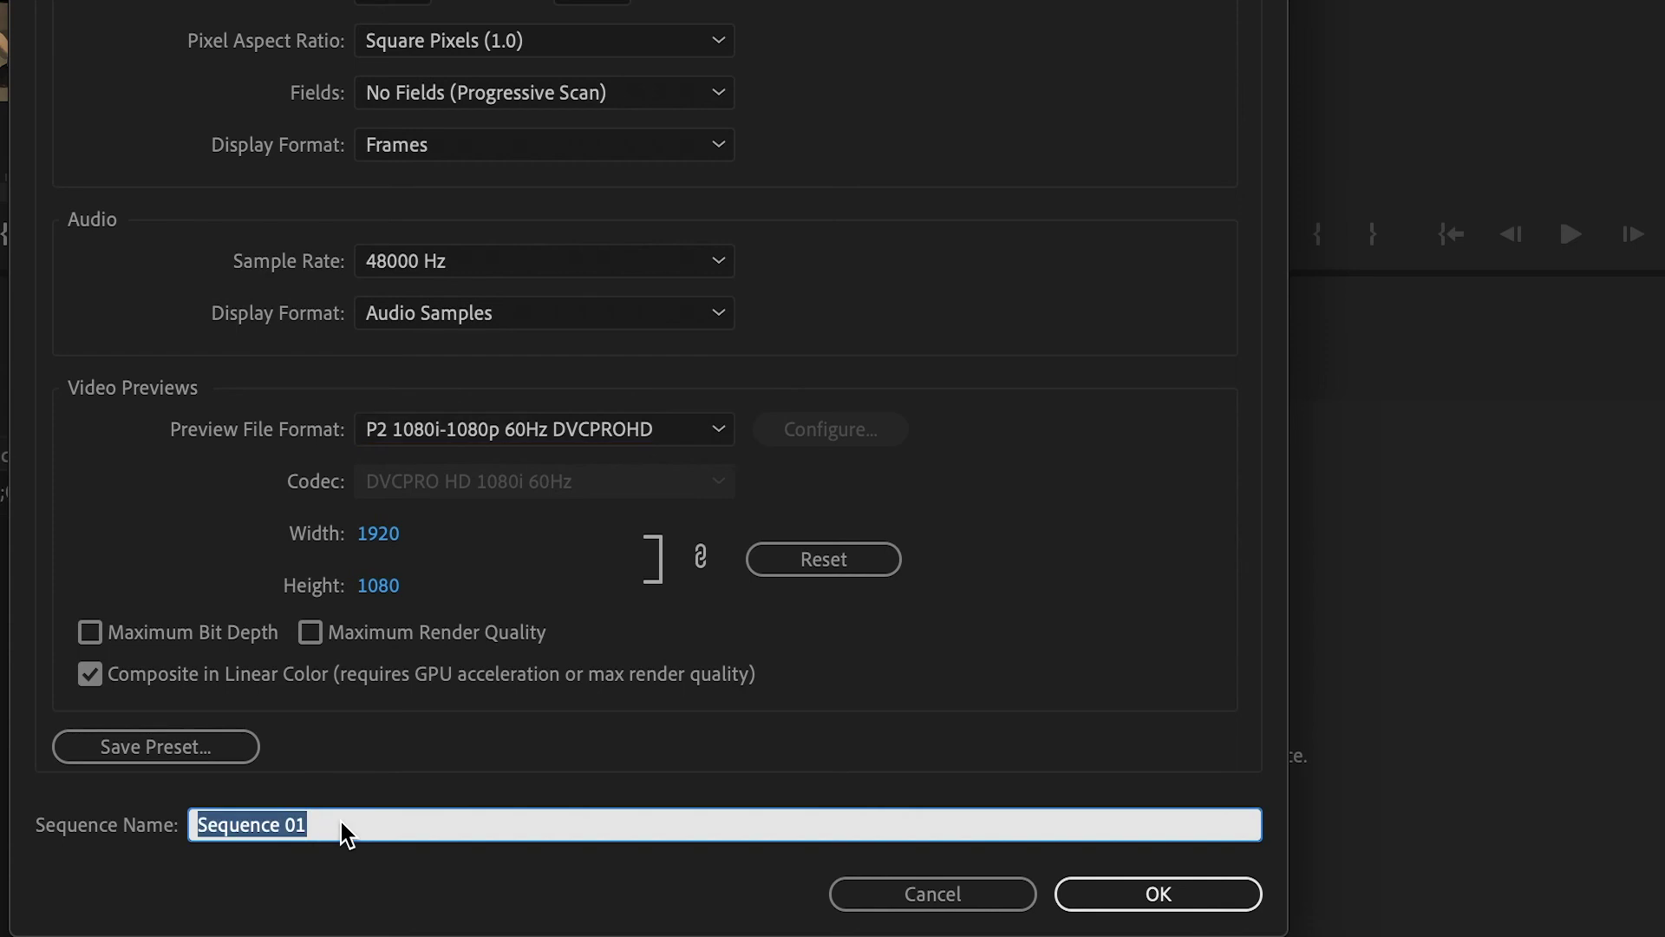
pyautogui.write('TP')
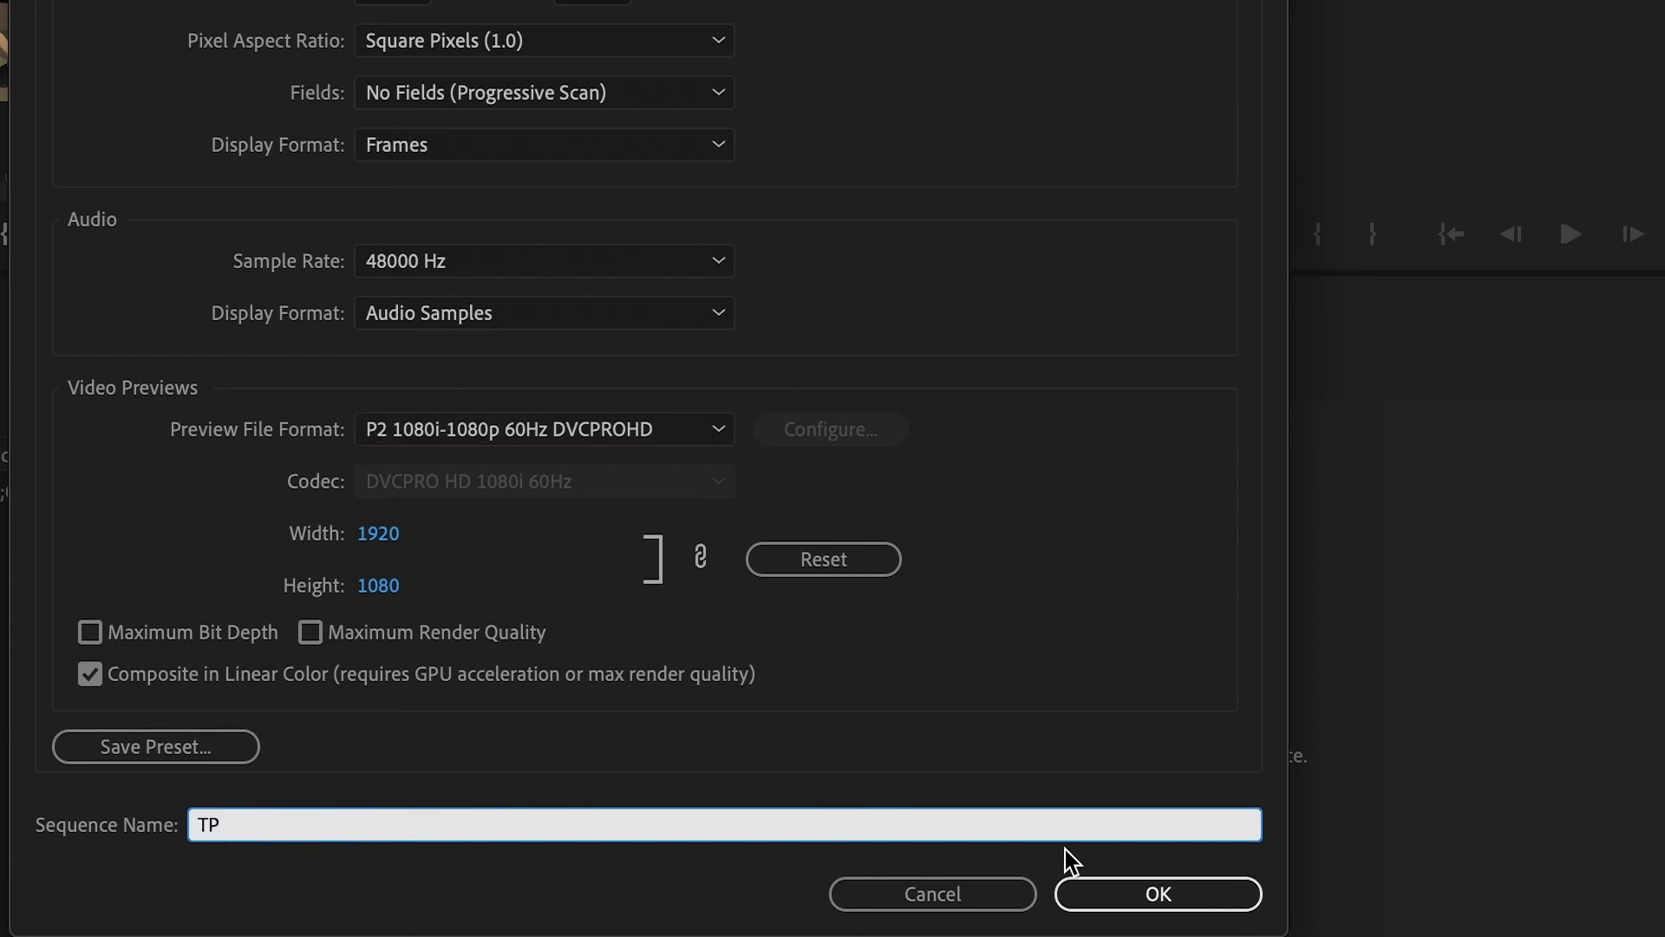
# Step: Save the current sequence settings as a preset named Animation Preset 12fps j1920x1080
pyautogui.click(154, 746)
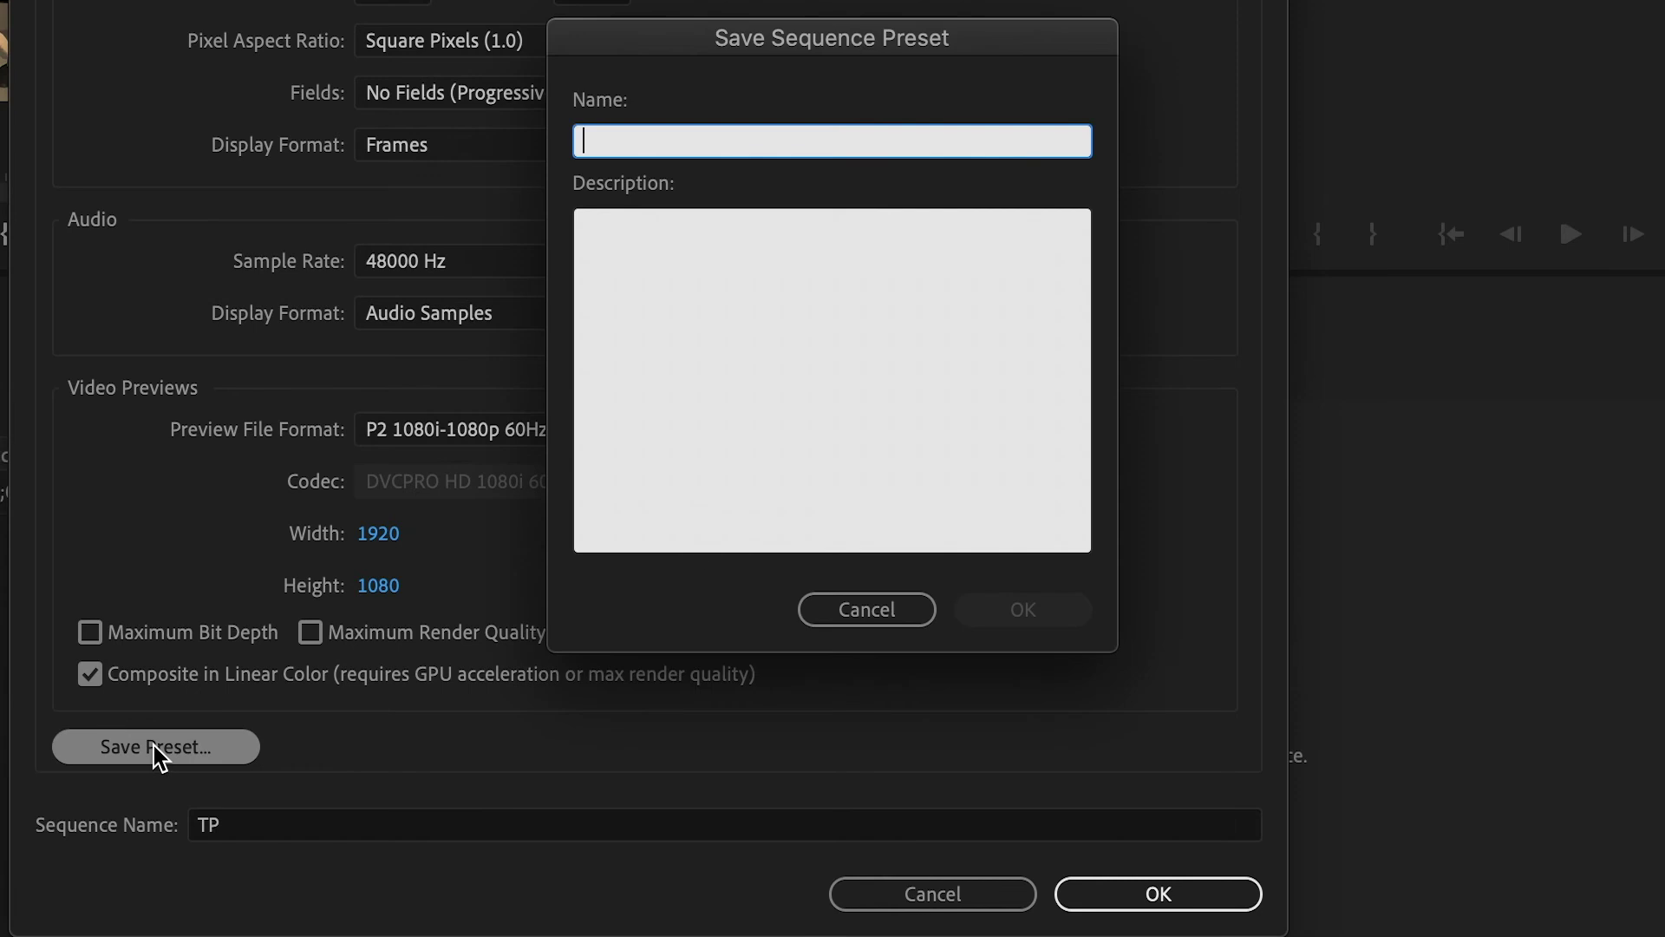
pyautogui.click(706, 152)
pyautogui.write('A')
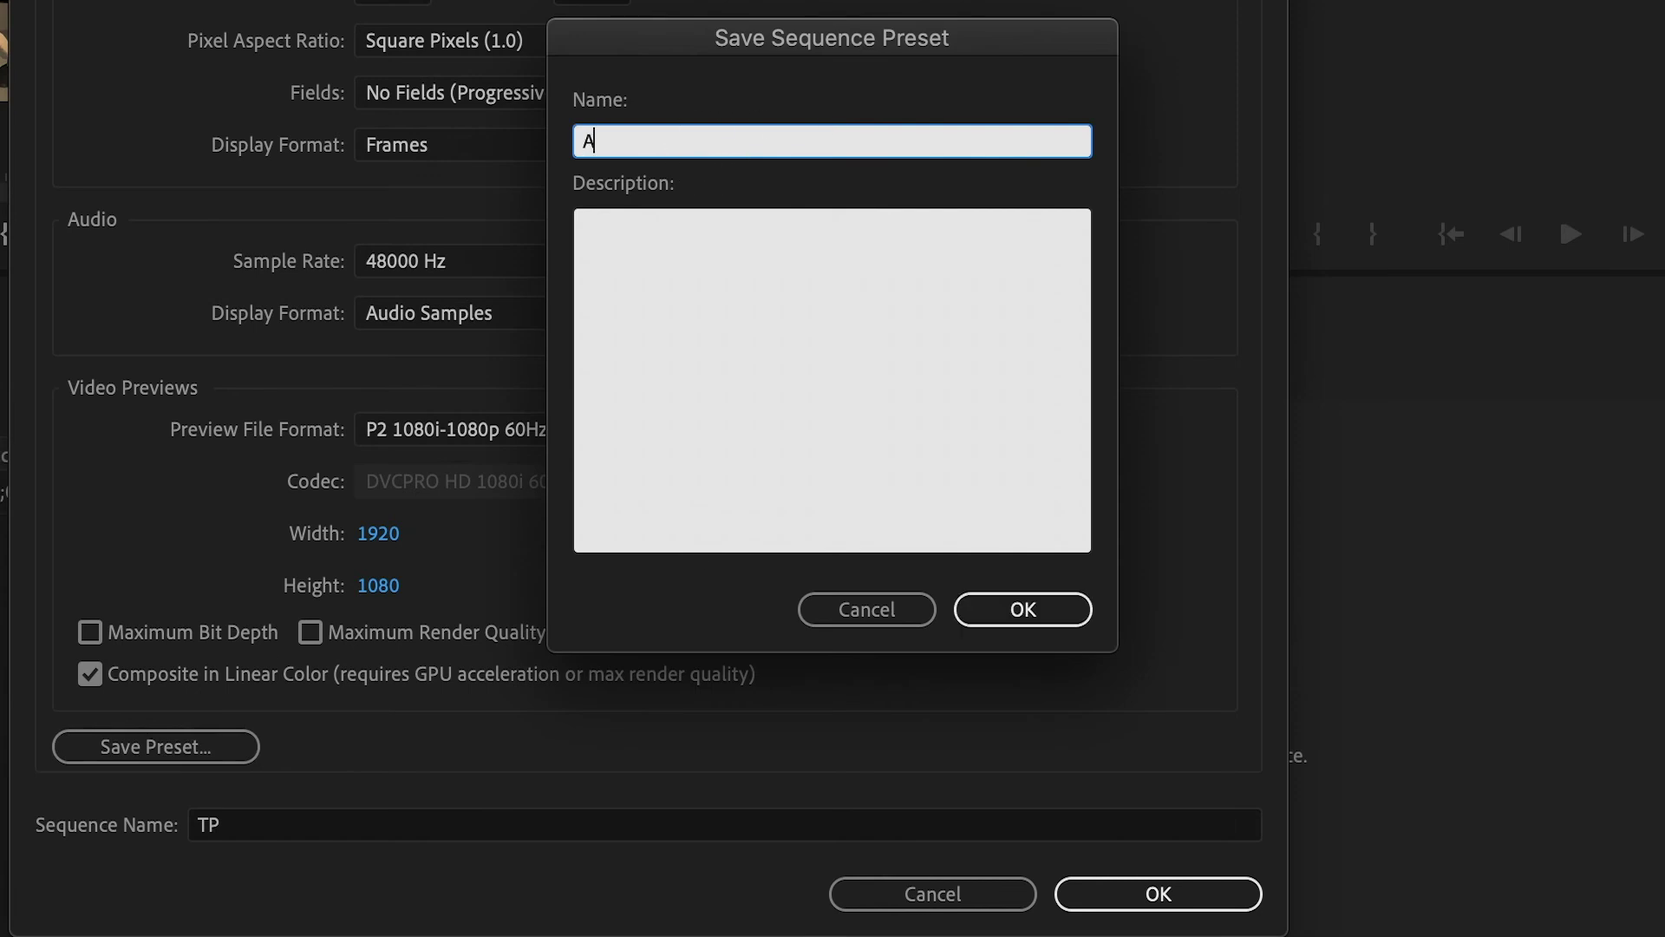
pyautogui.write('nimation Preset 12')
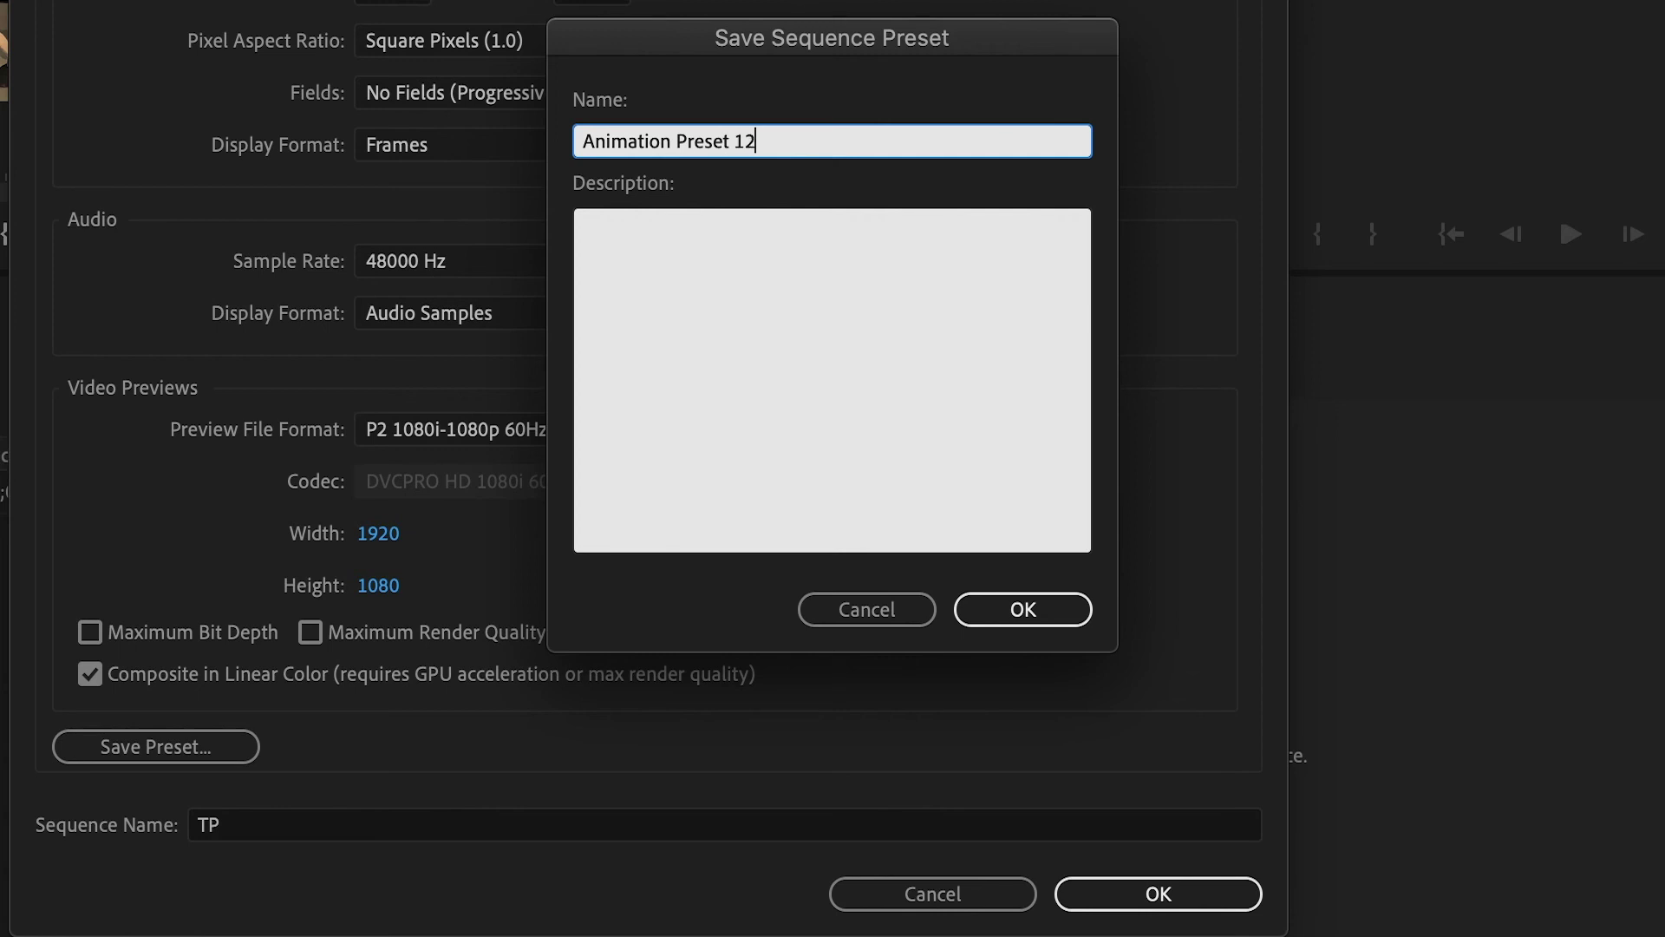
pyautogui.write('fps j1920x1080')
pyautogui.click(792, 142)
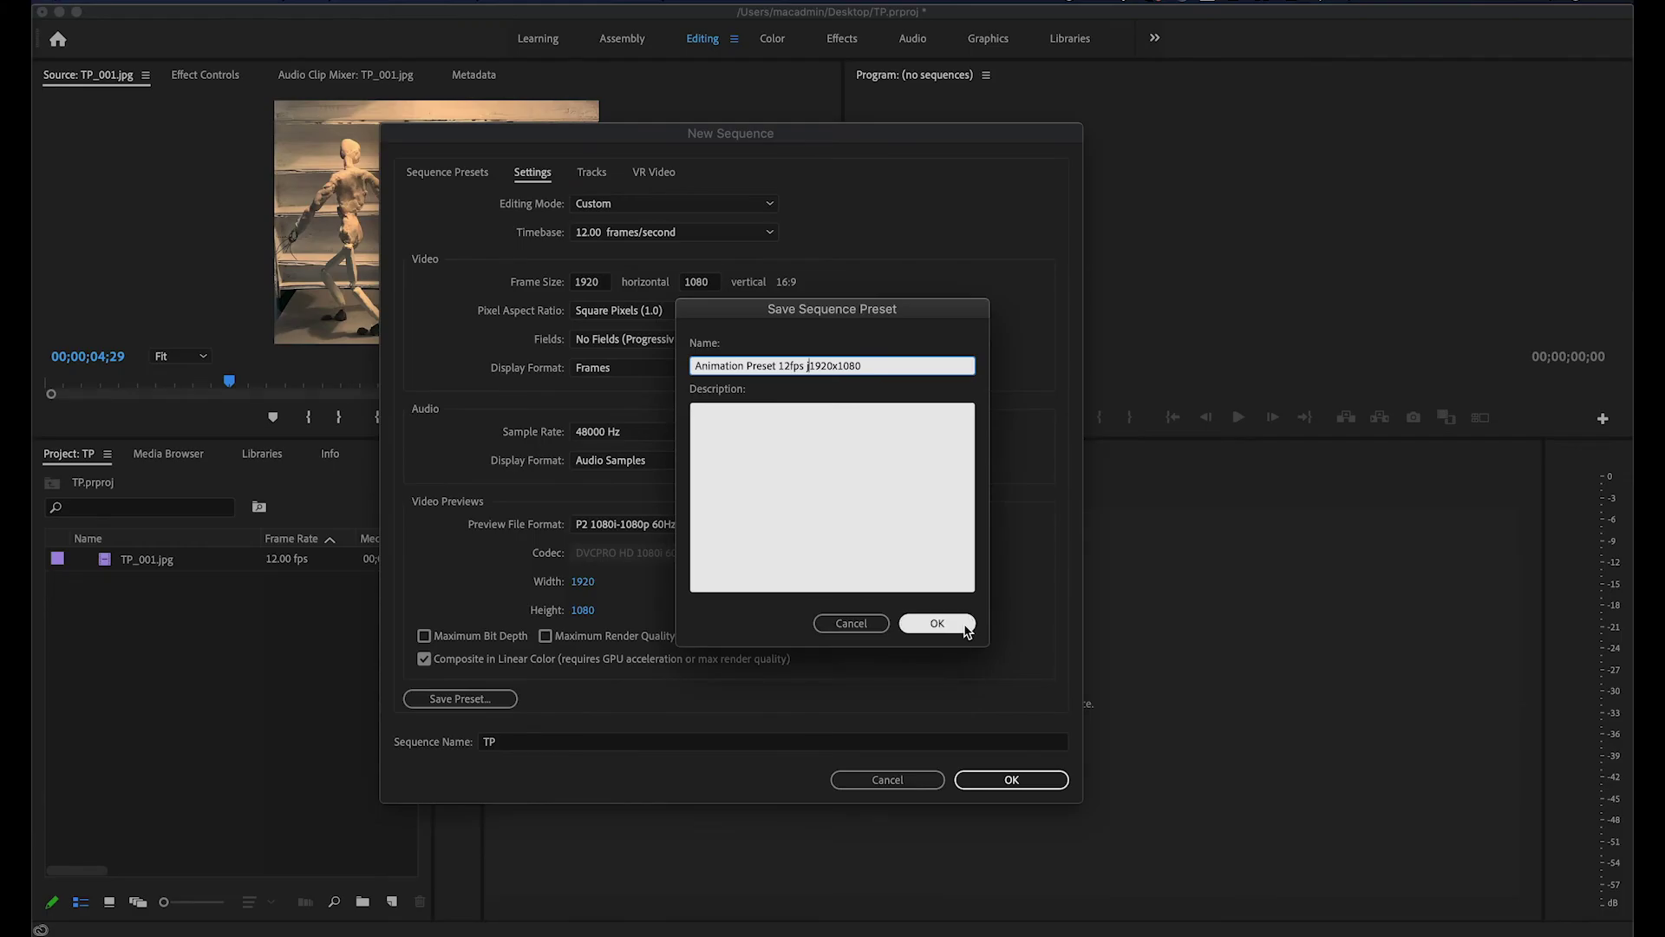
pyautogui.click(1041, 610)
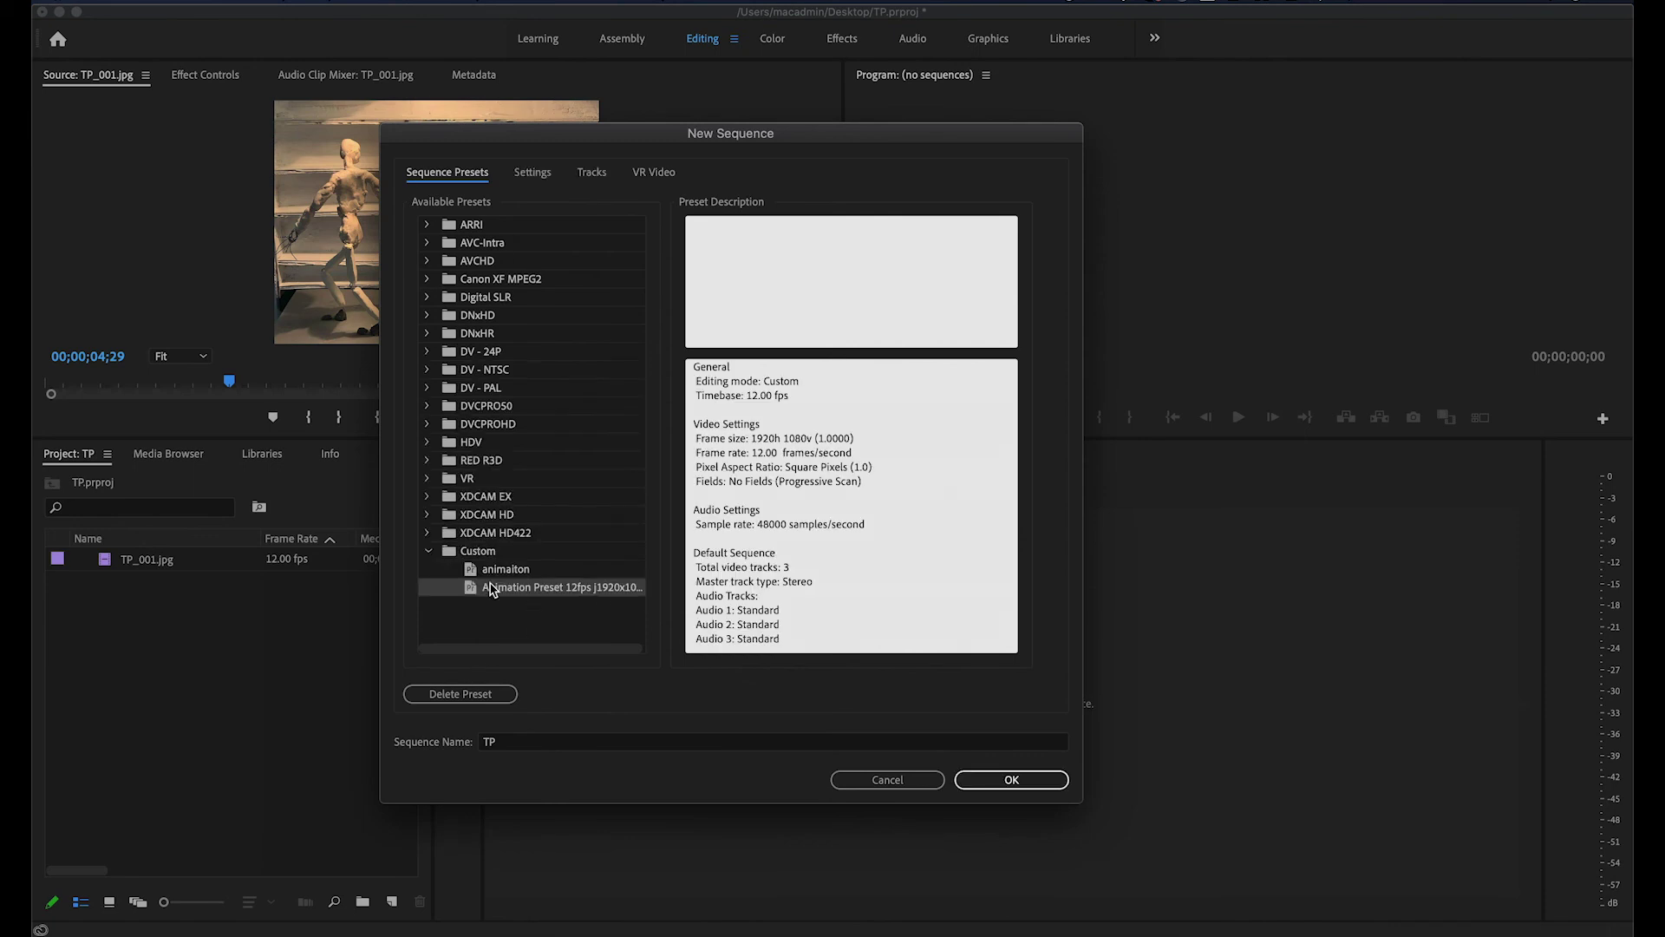
# Step: Choose the Animation Preset 12fps j1920x1080 from the Custom presets and create the TP sequence with it
pyautogui.click(429, 550)
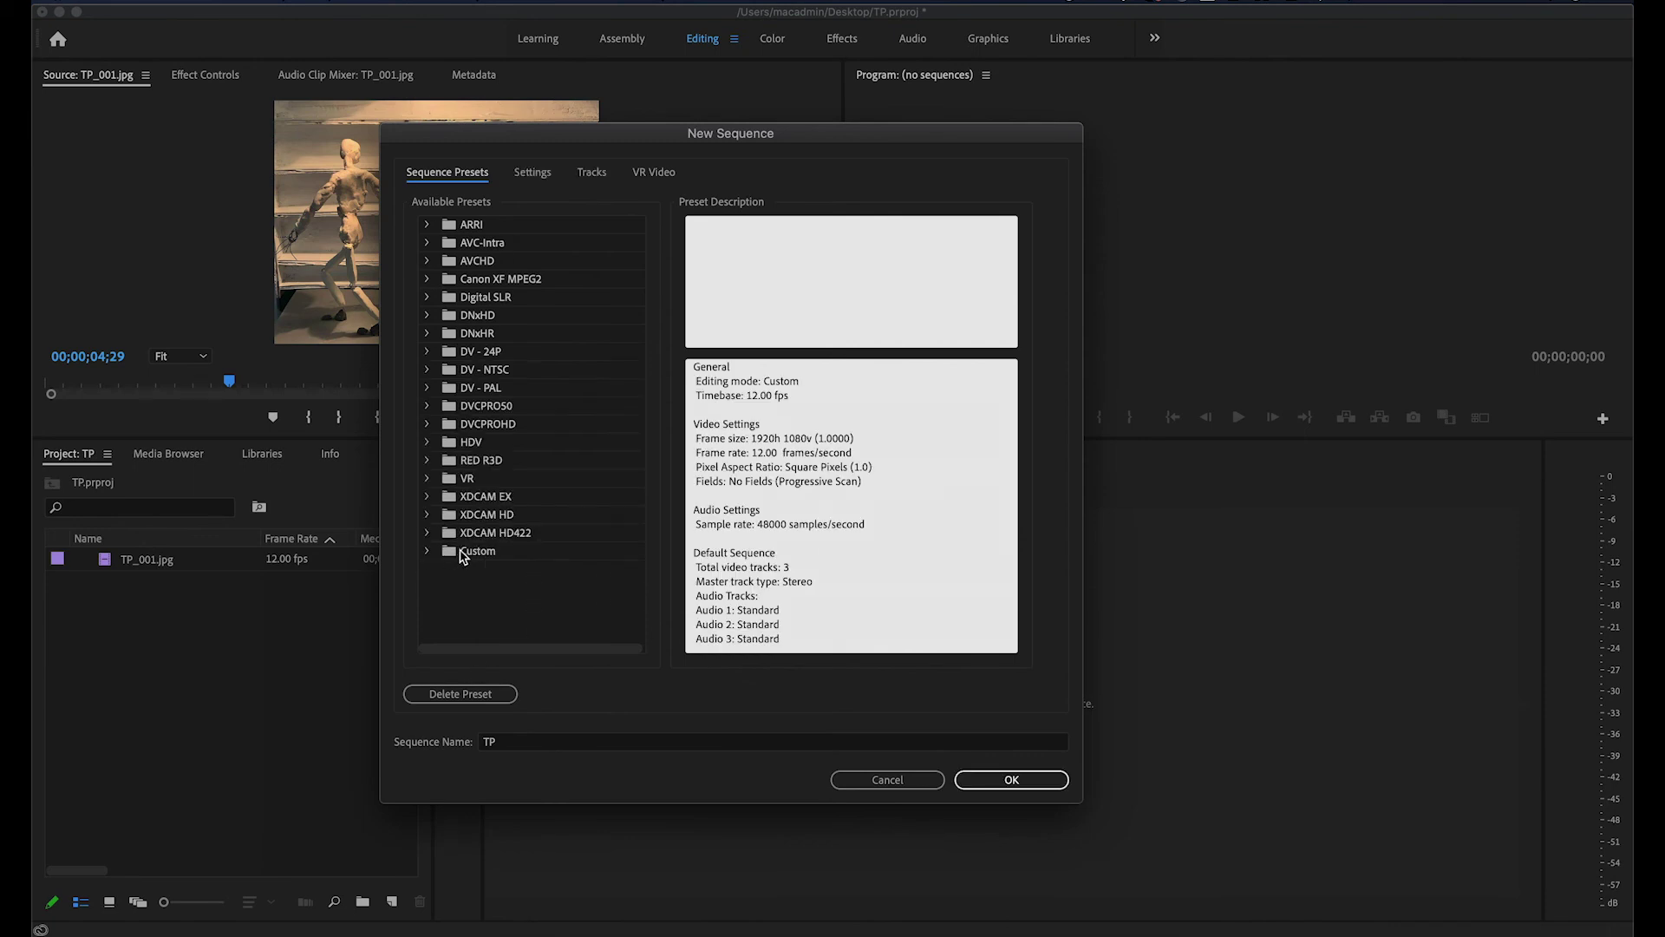
pyautogui.click(434, 551)
pyautogui.click(429, 551)
pyautogui.click(538, 590)
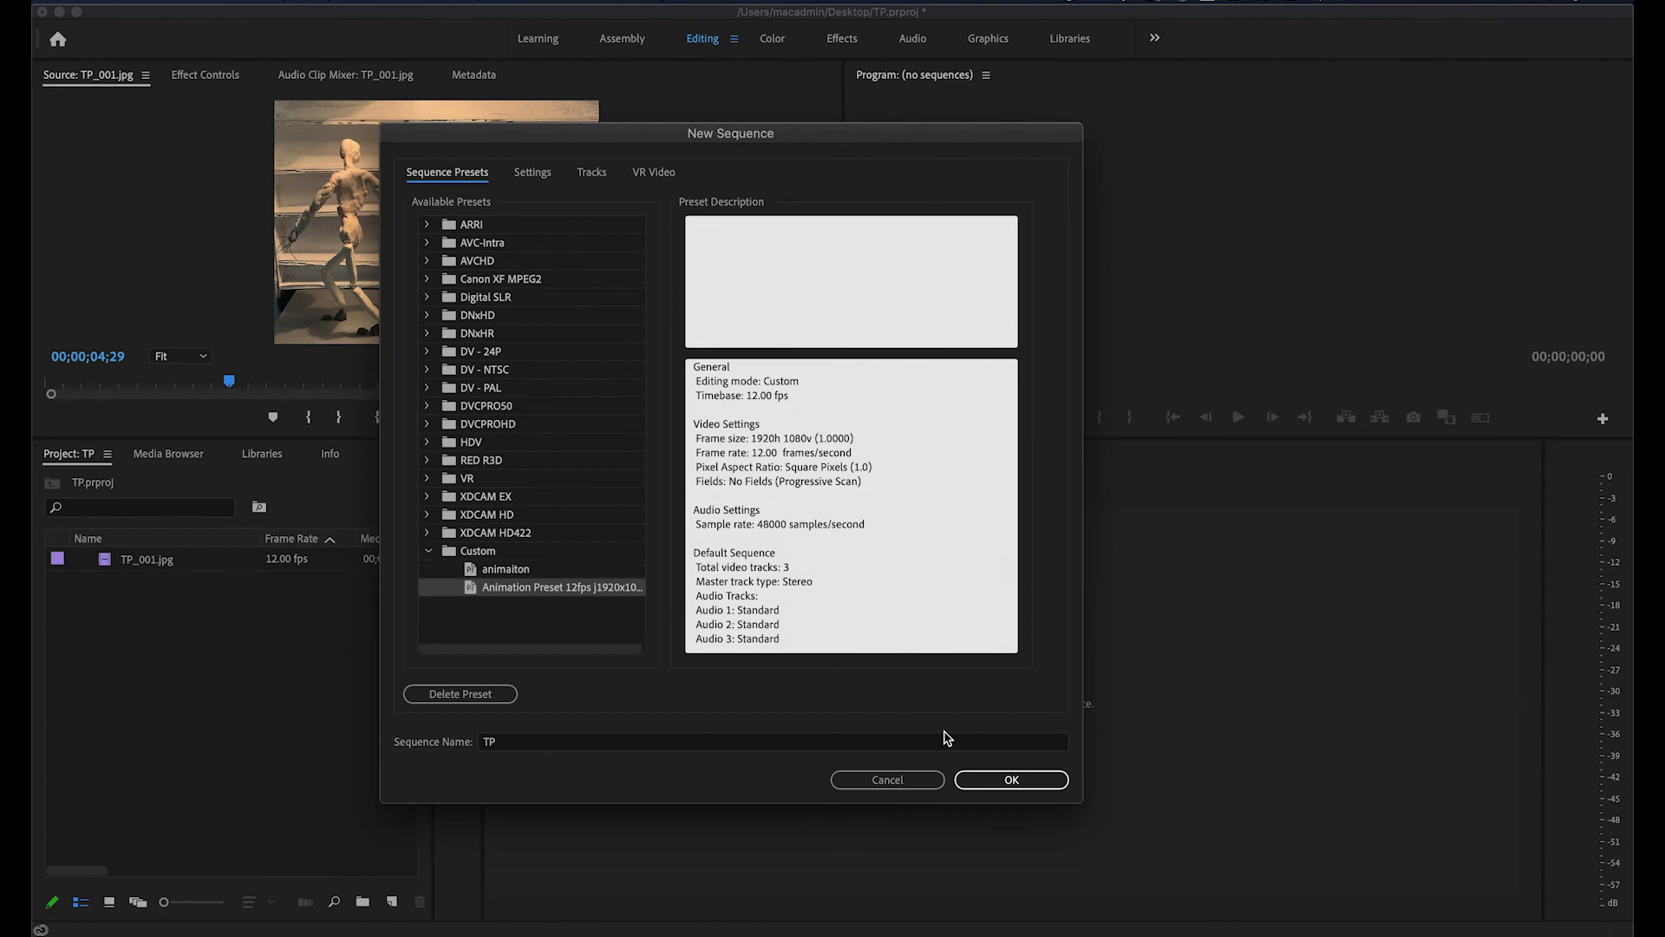
pyautogui.click(1002, 781)
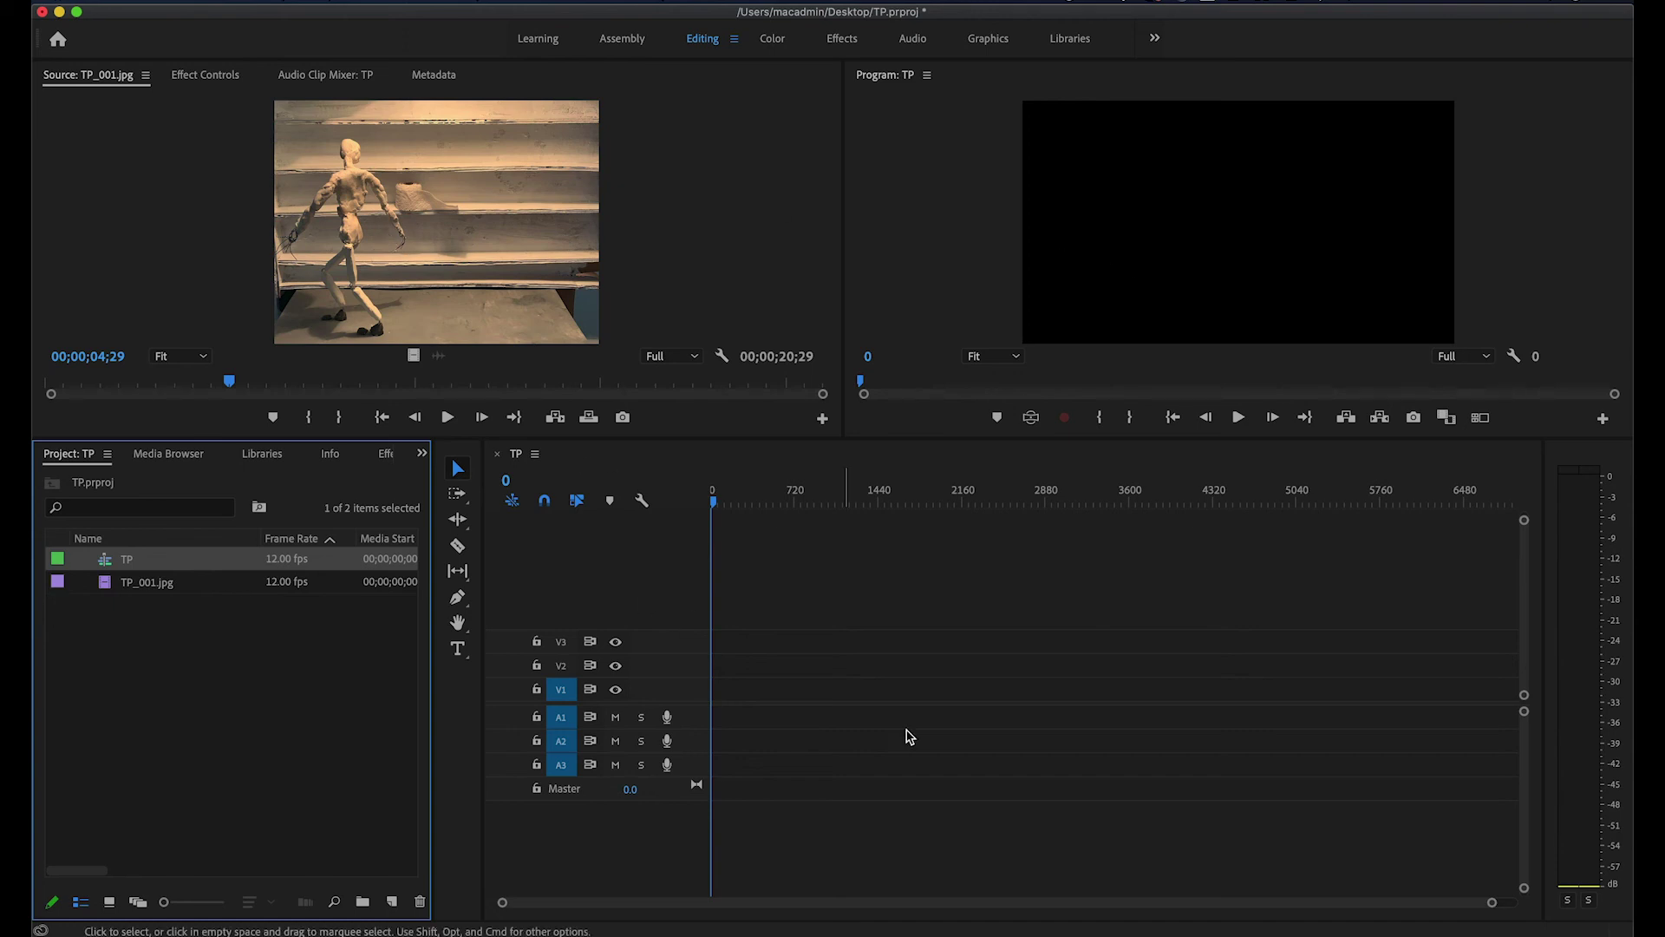
# Step: Place the TP_001.jpg clip at the start of V1, keeping the existing sequence settings, and play part of it
pyautogui.click(418, 199)
pyautogui.moveTo(418, 199); pyautogui.dragTo(711, 692)
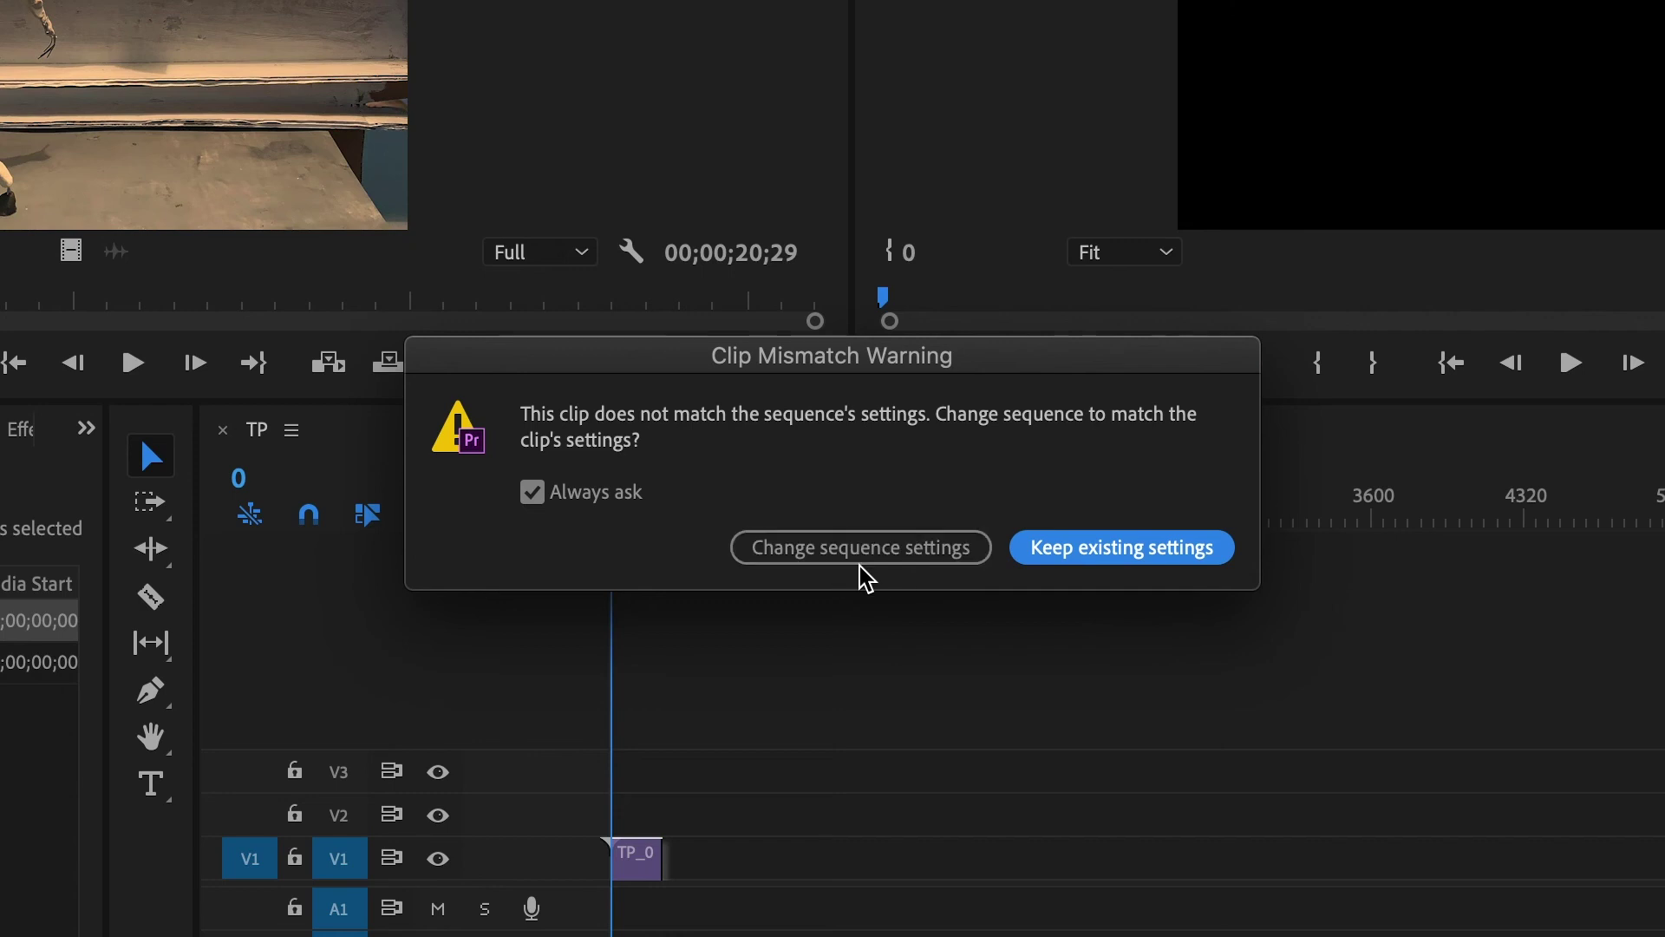
pyautogui.click(1141, 548)
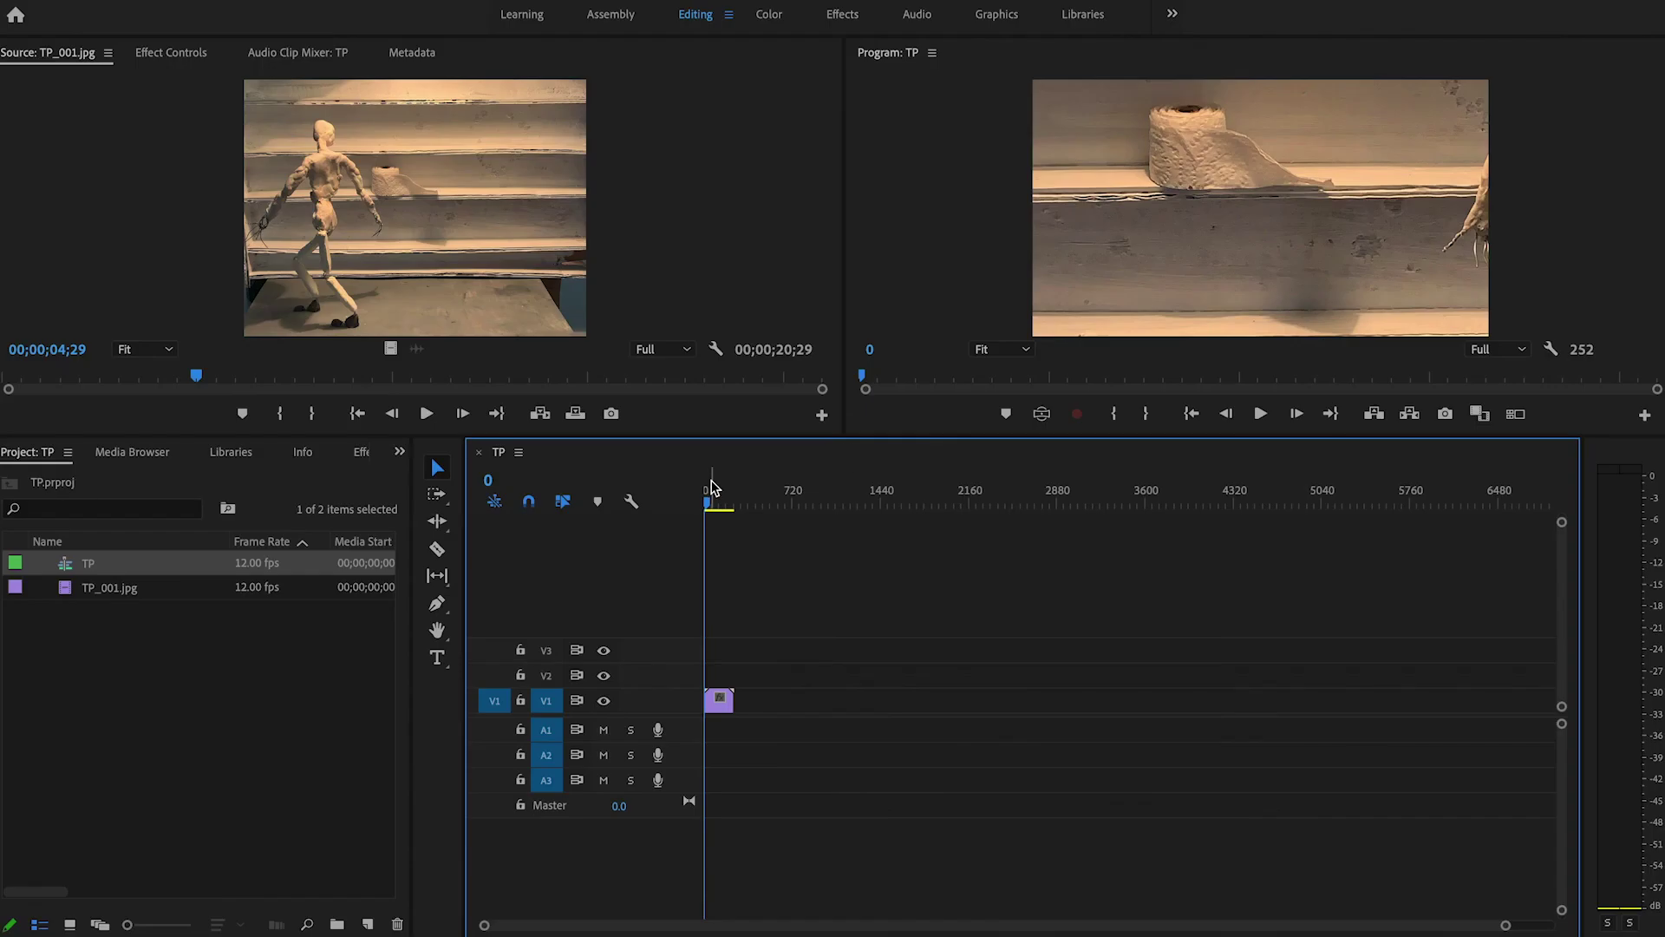
pyautogui.press('space')
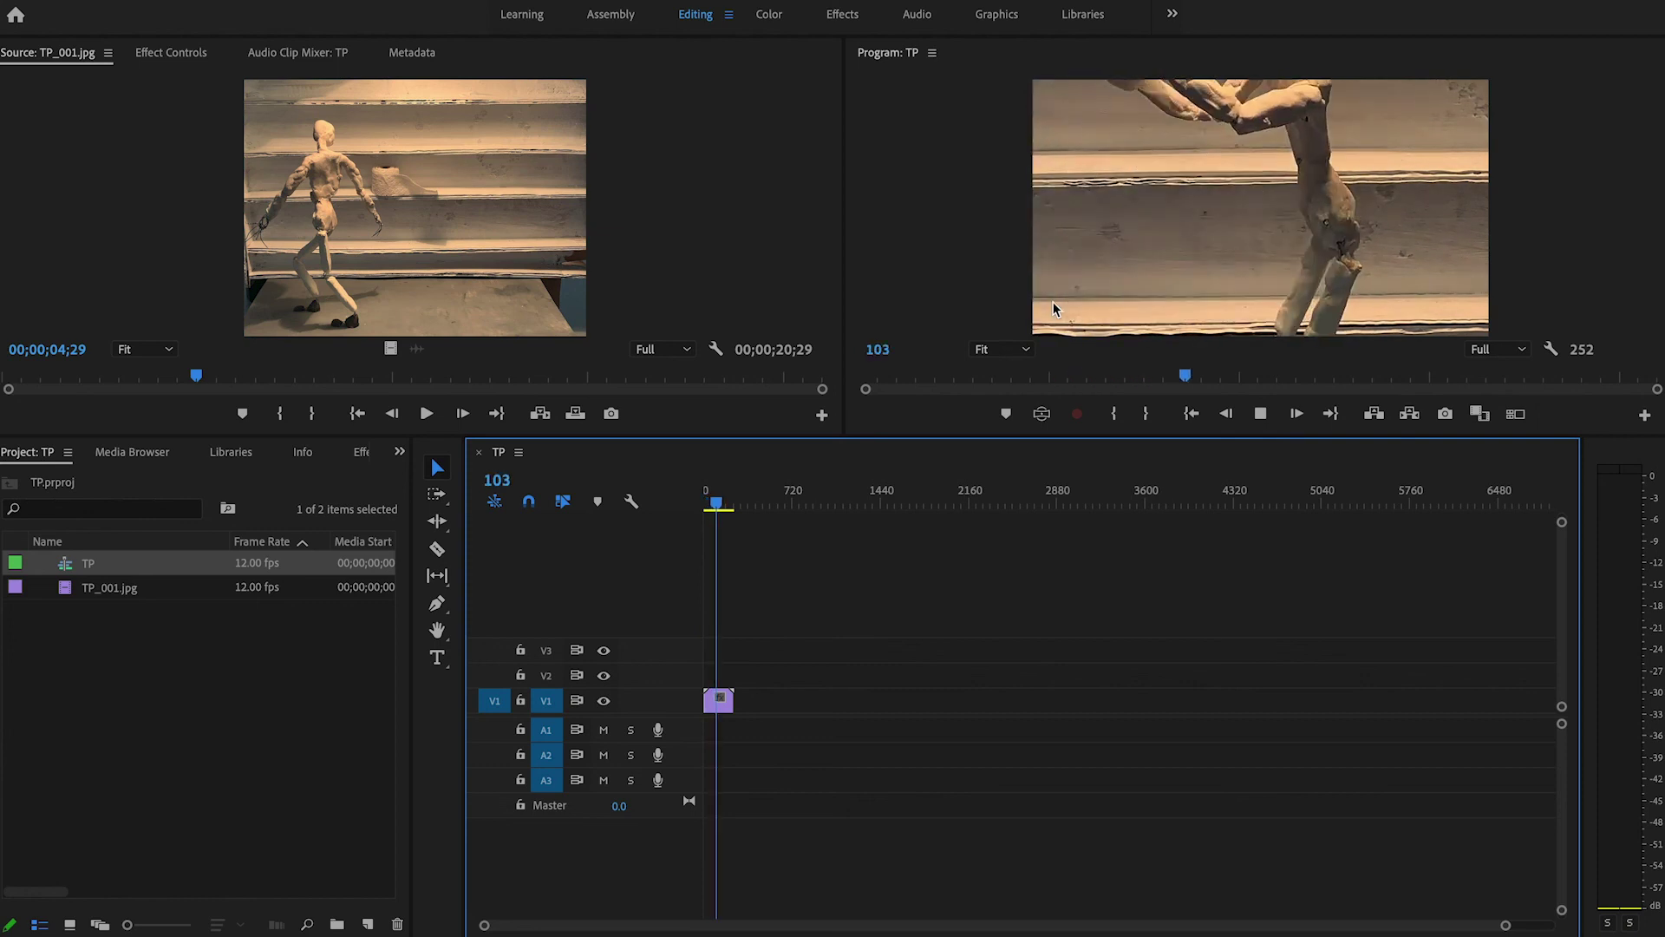
pyautogui.press('space')
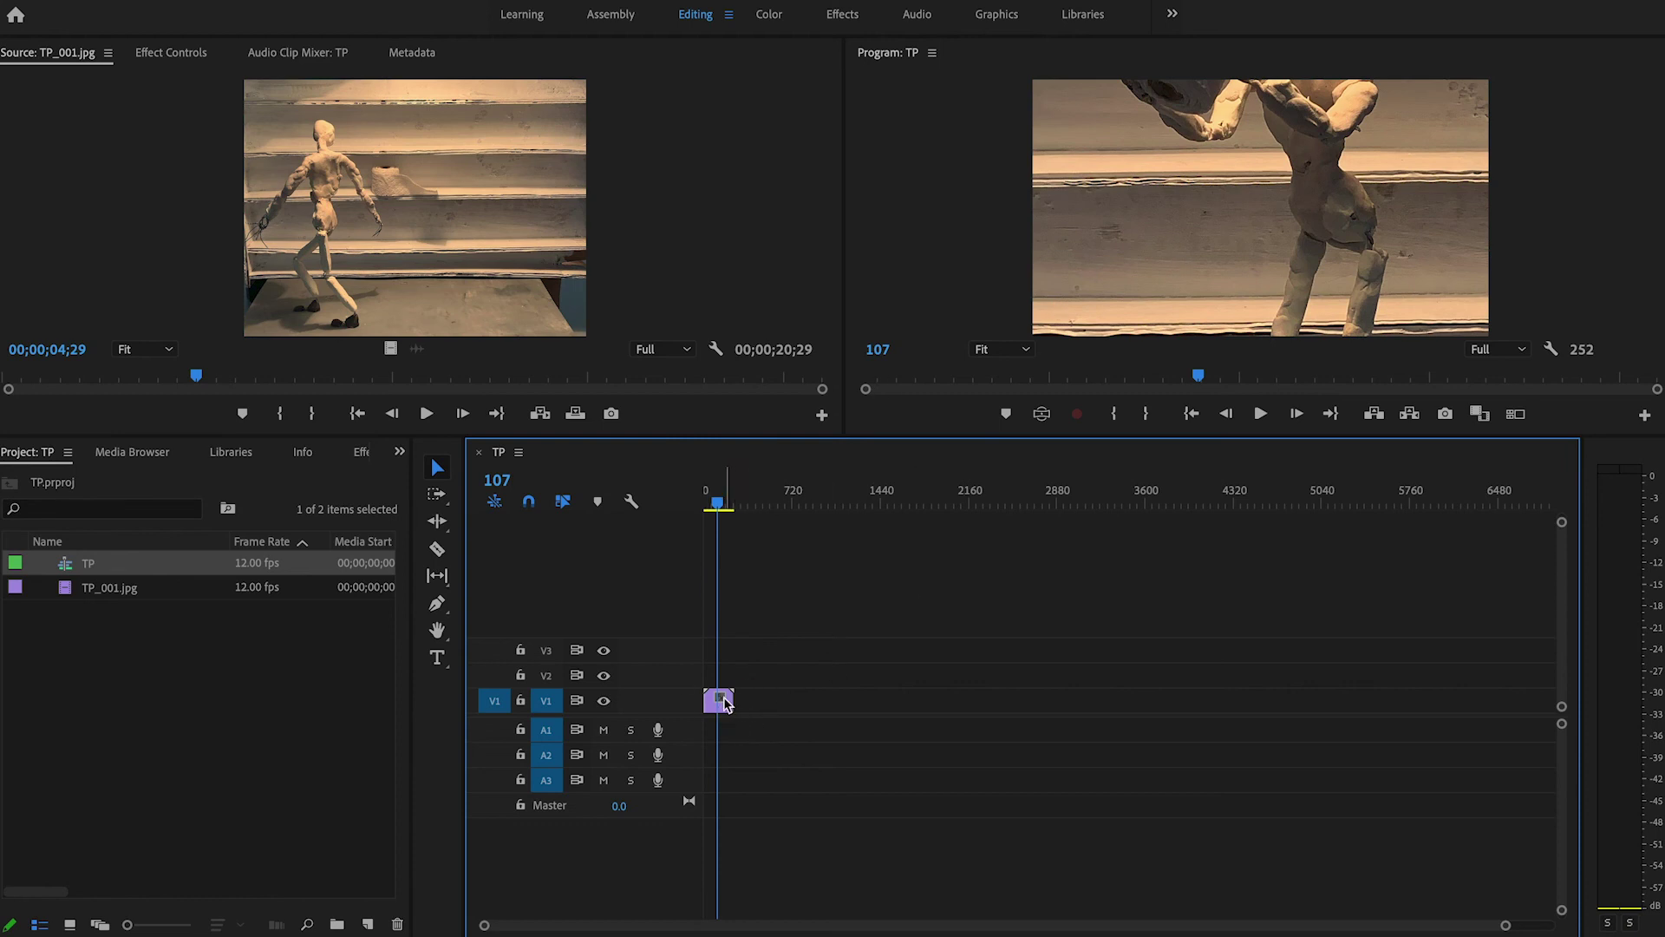
# Step: Scrub through the enlarged timeline clip and open the effect settings of TP_001.jpg on V1
pyautogui.press('=')
pyautogui.press('=')
pyautogui.press('=')
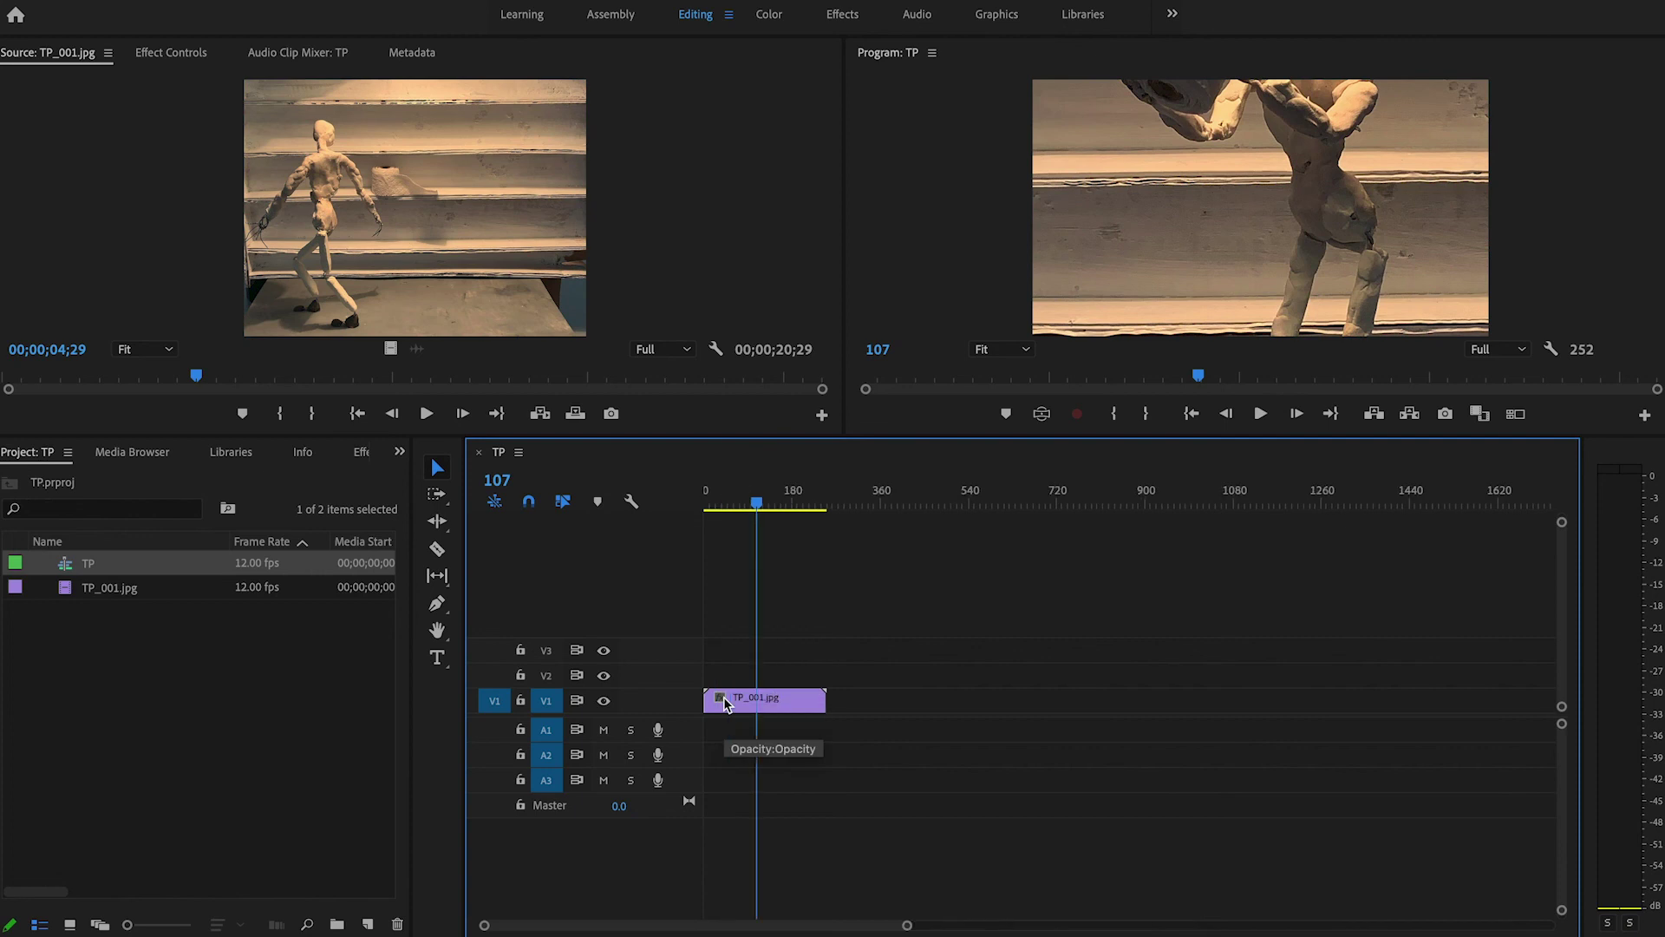
pyautogui.moveTo(825, 507); pyautogui.dragTo(791, 508)
pyautogui.doubleClick(862, 701)
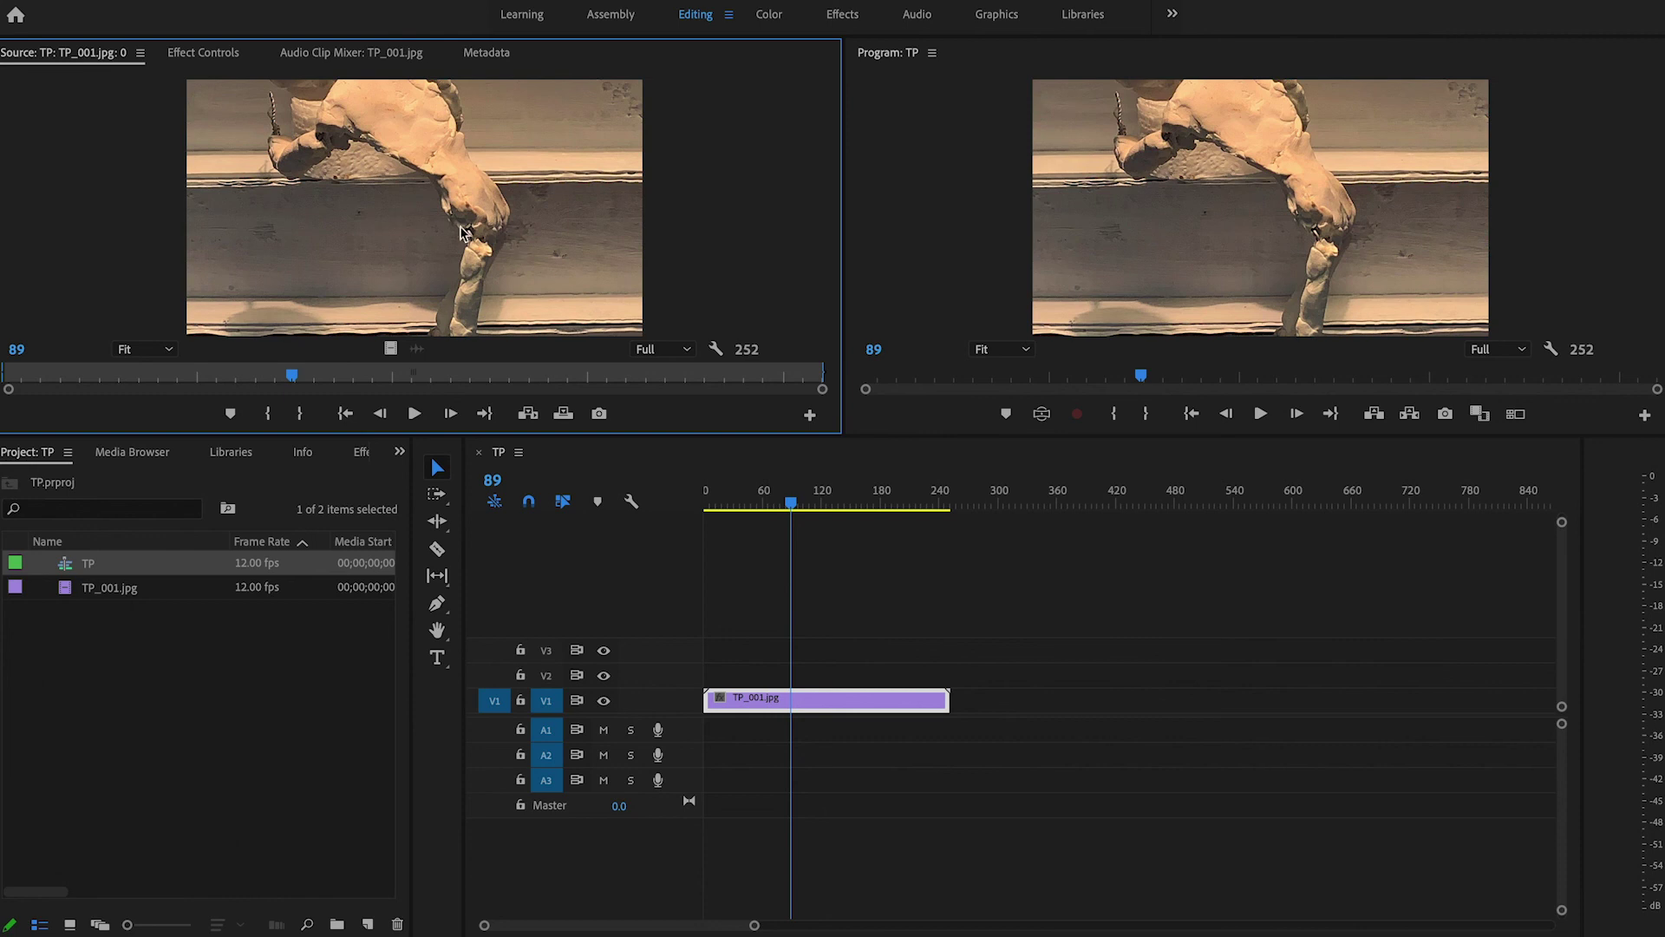
pyautogui.click(208, 53)
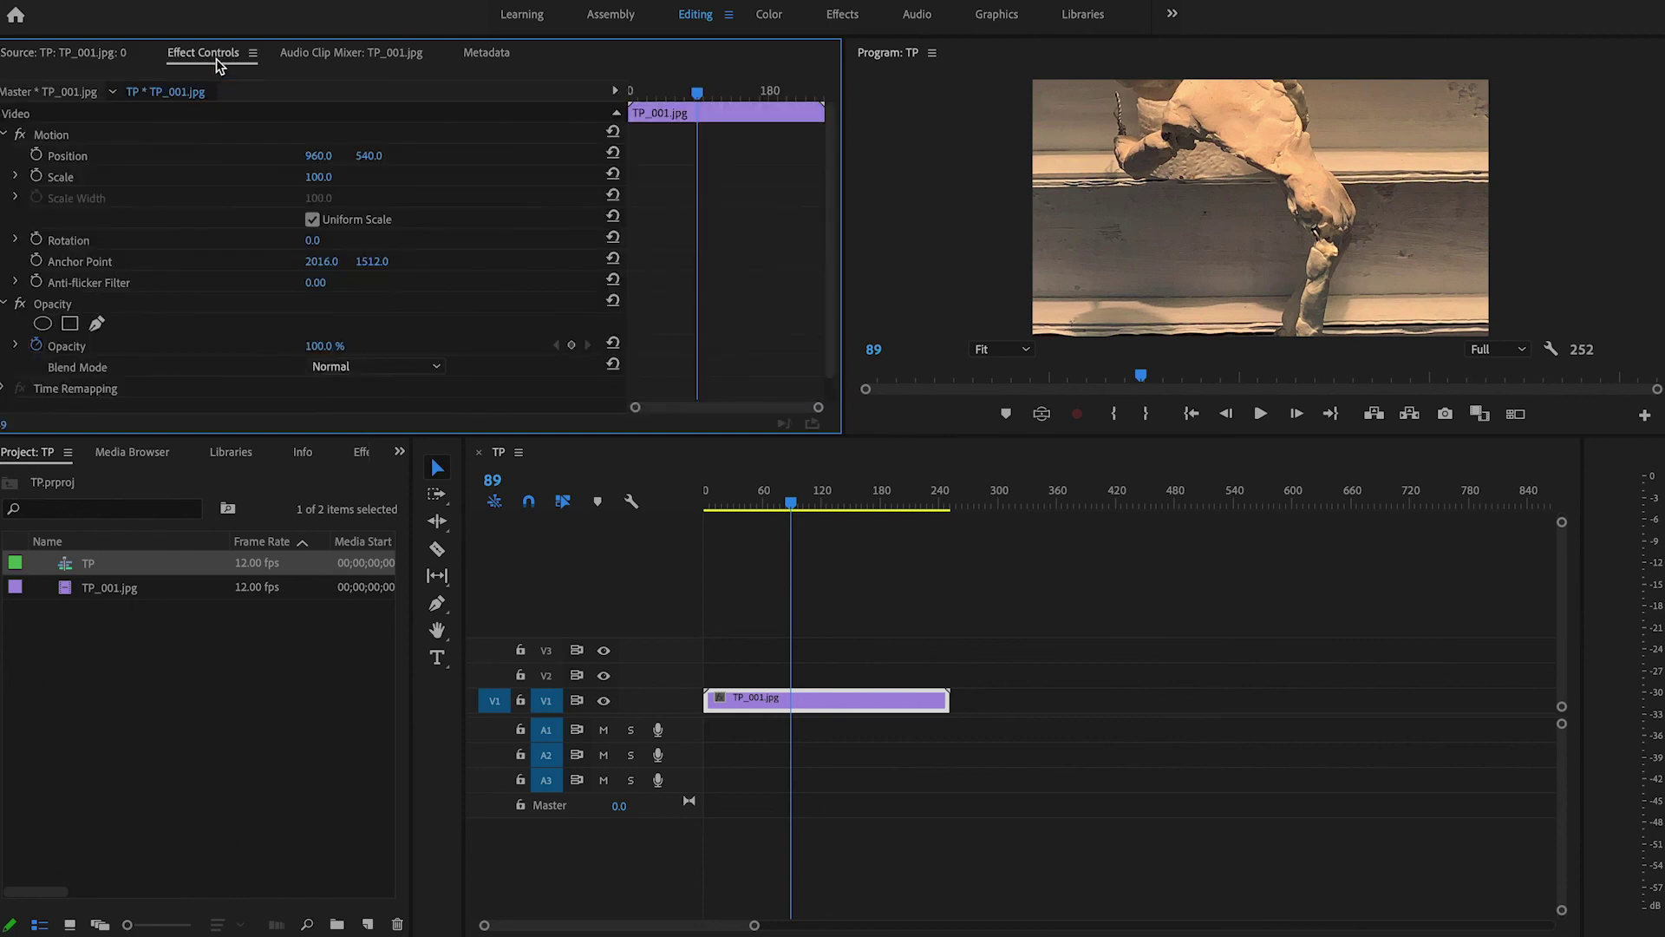
# Step: Scale the TP_001.jpg clip on V1 down to 50, judging the framing at frame 113
pyautogui.moveTo(790, 502); pyautogui.dragTo(753, 503)
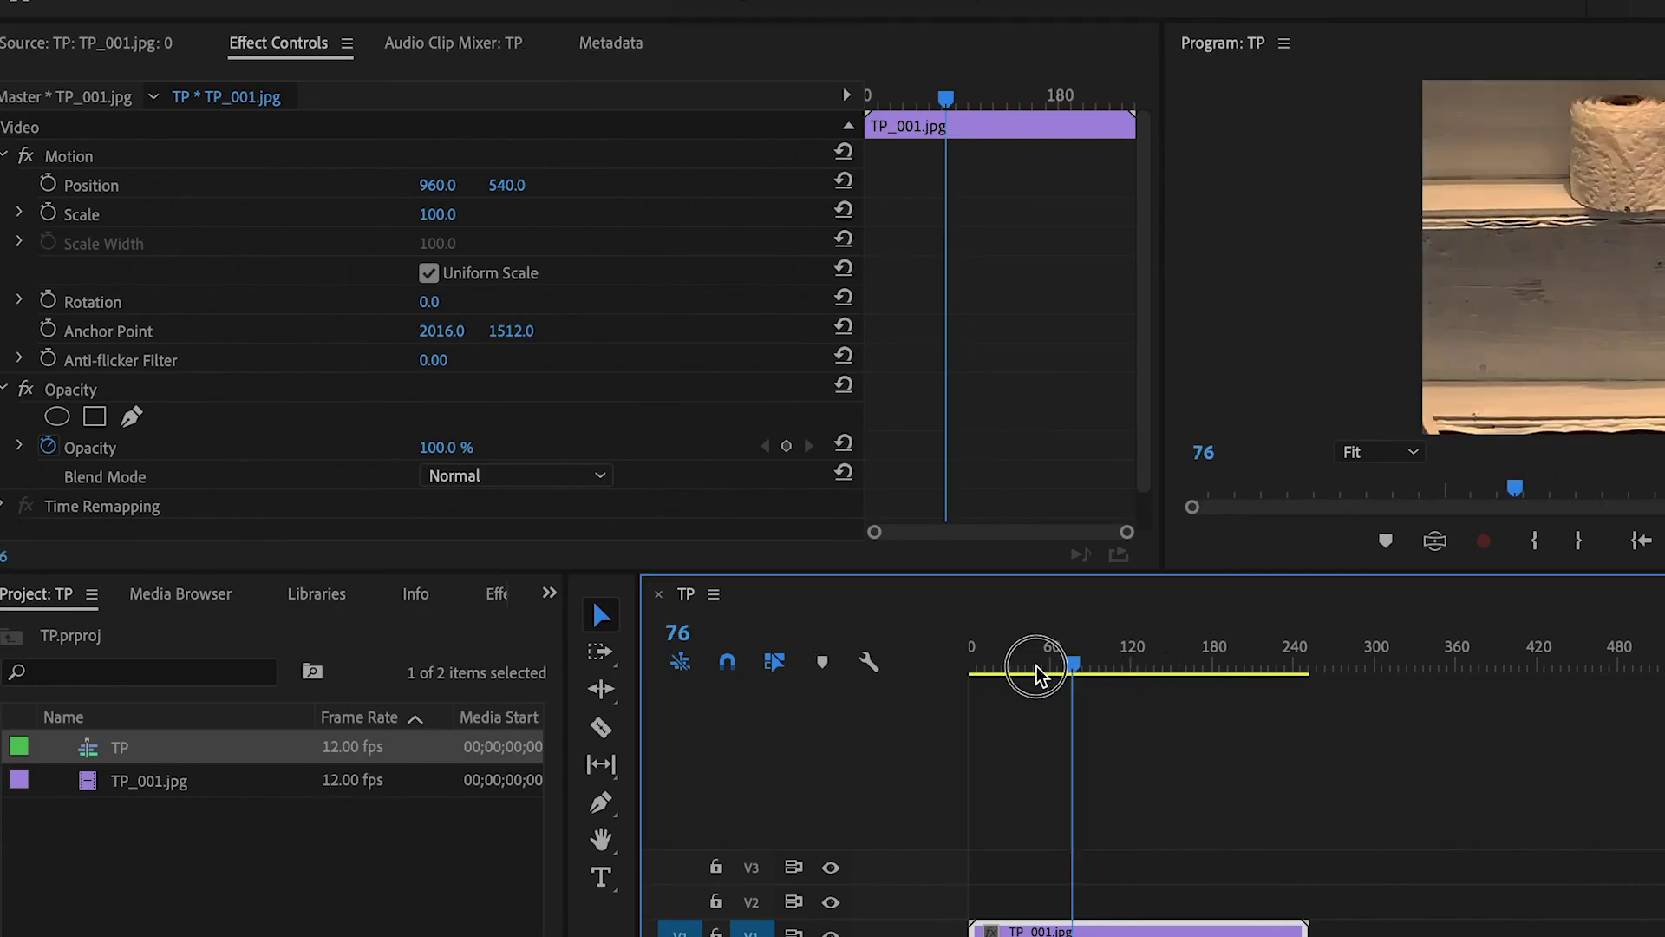
pyautogui.moveTo(1039, 675); pyautogui.dragTo(1127, 672)
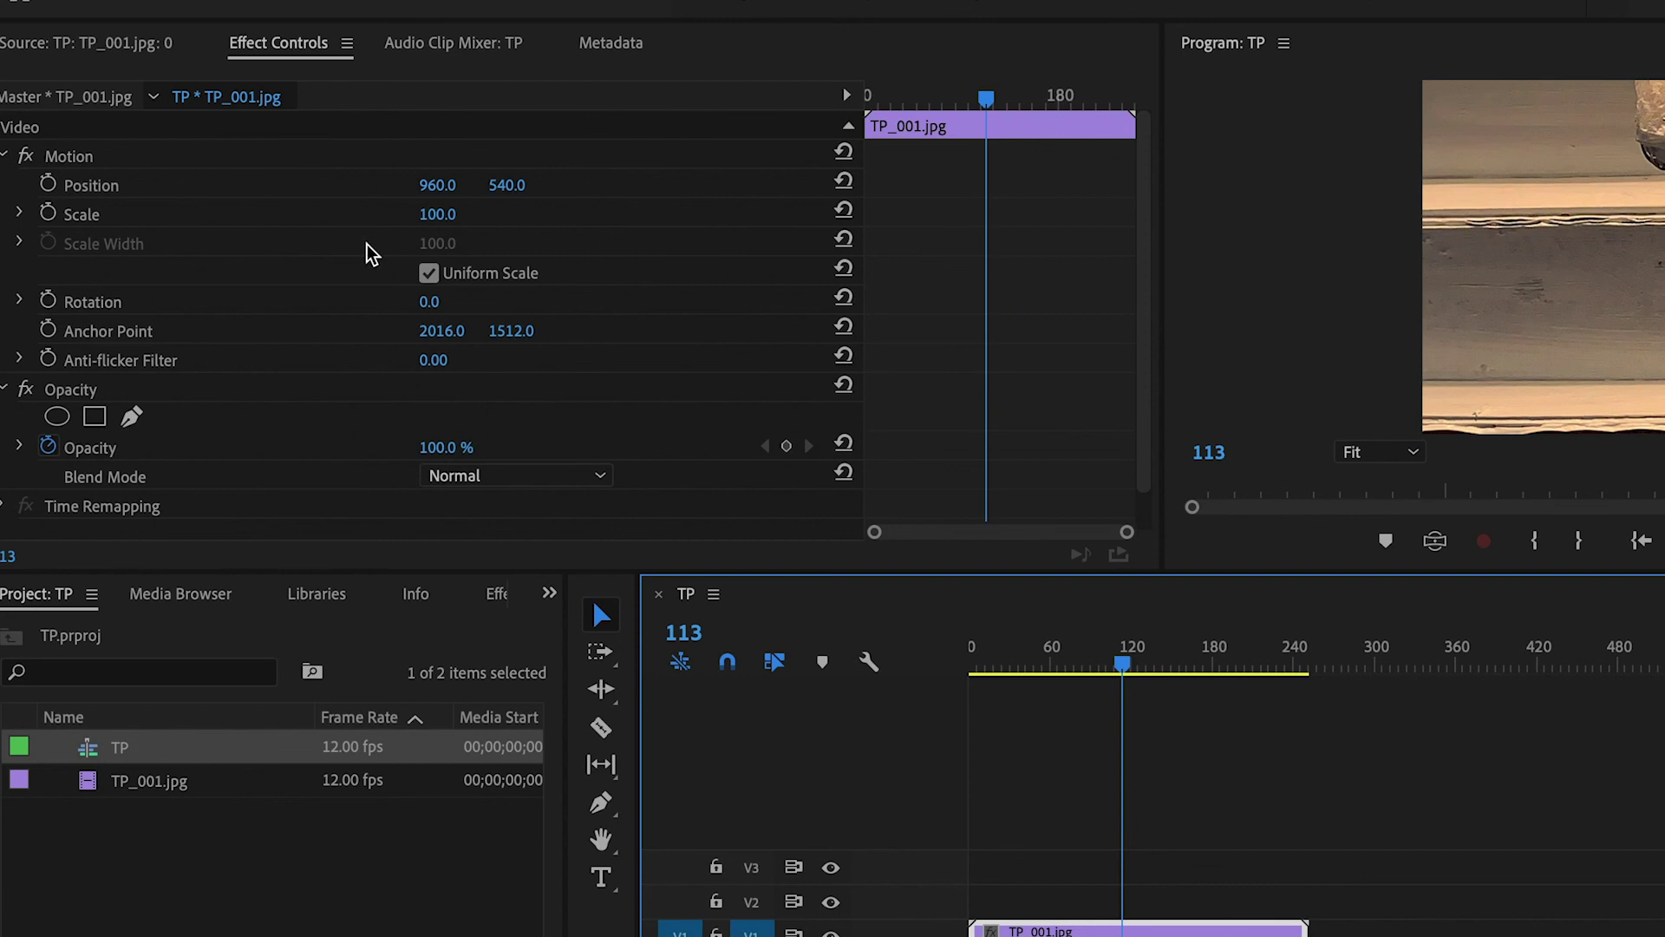
pyautogui.moveTo(437, 215); pyautogui.dragTo(400, 214)
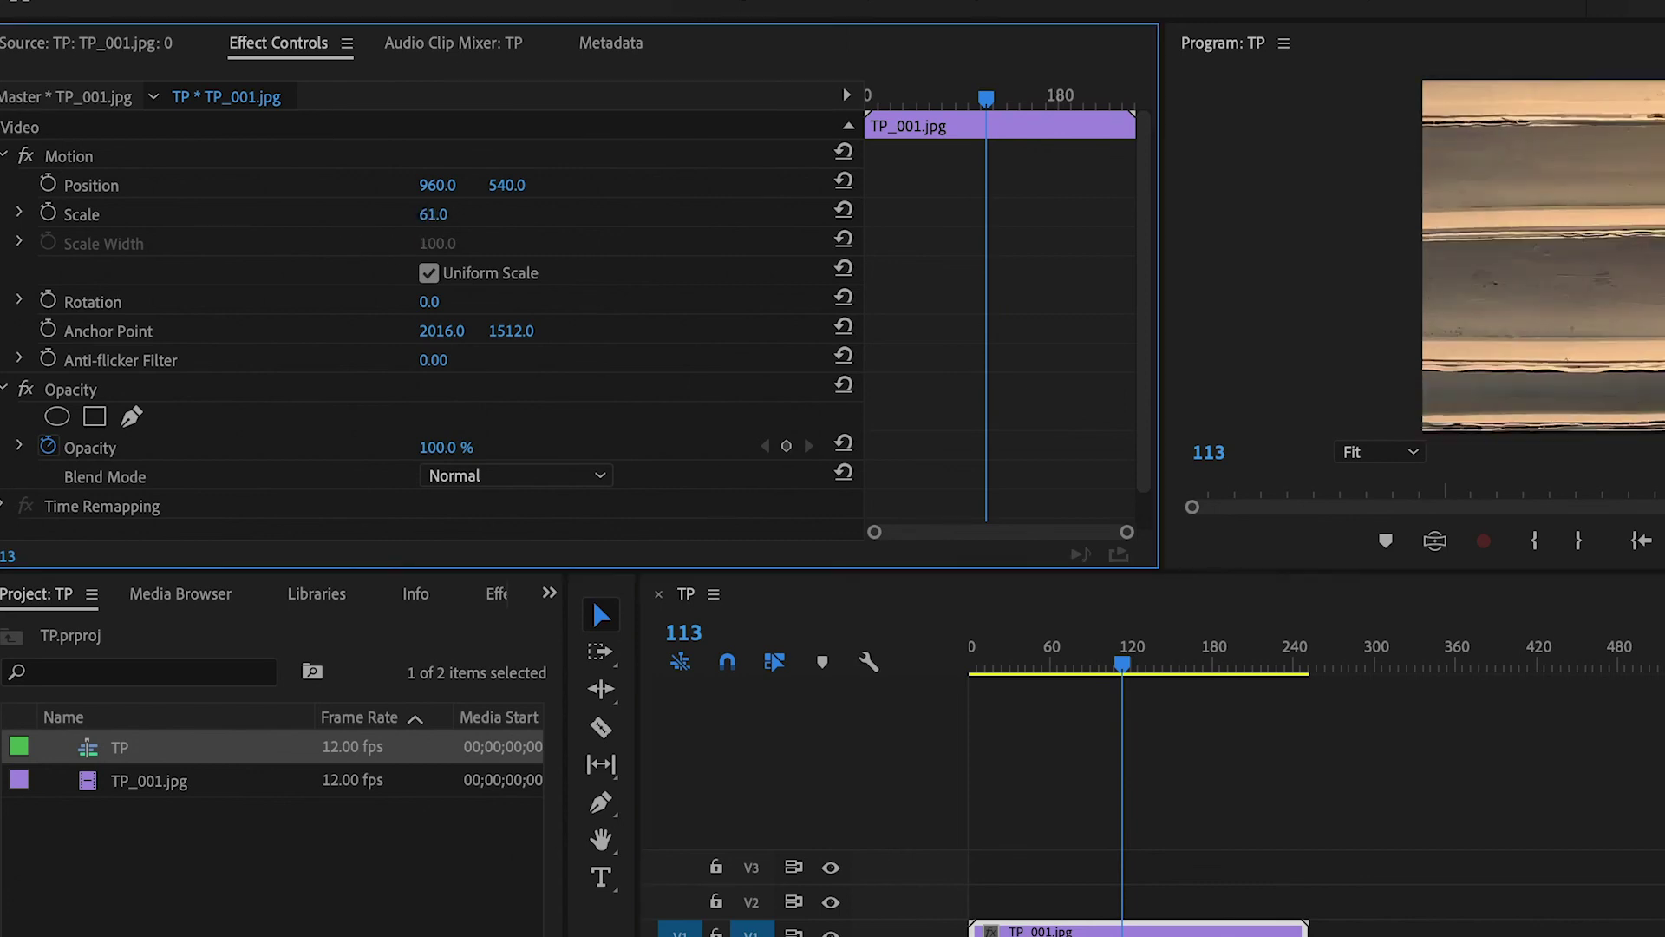
pyautogui.moveTo(316, 176); pyautogui.dragTo(604, 210)
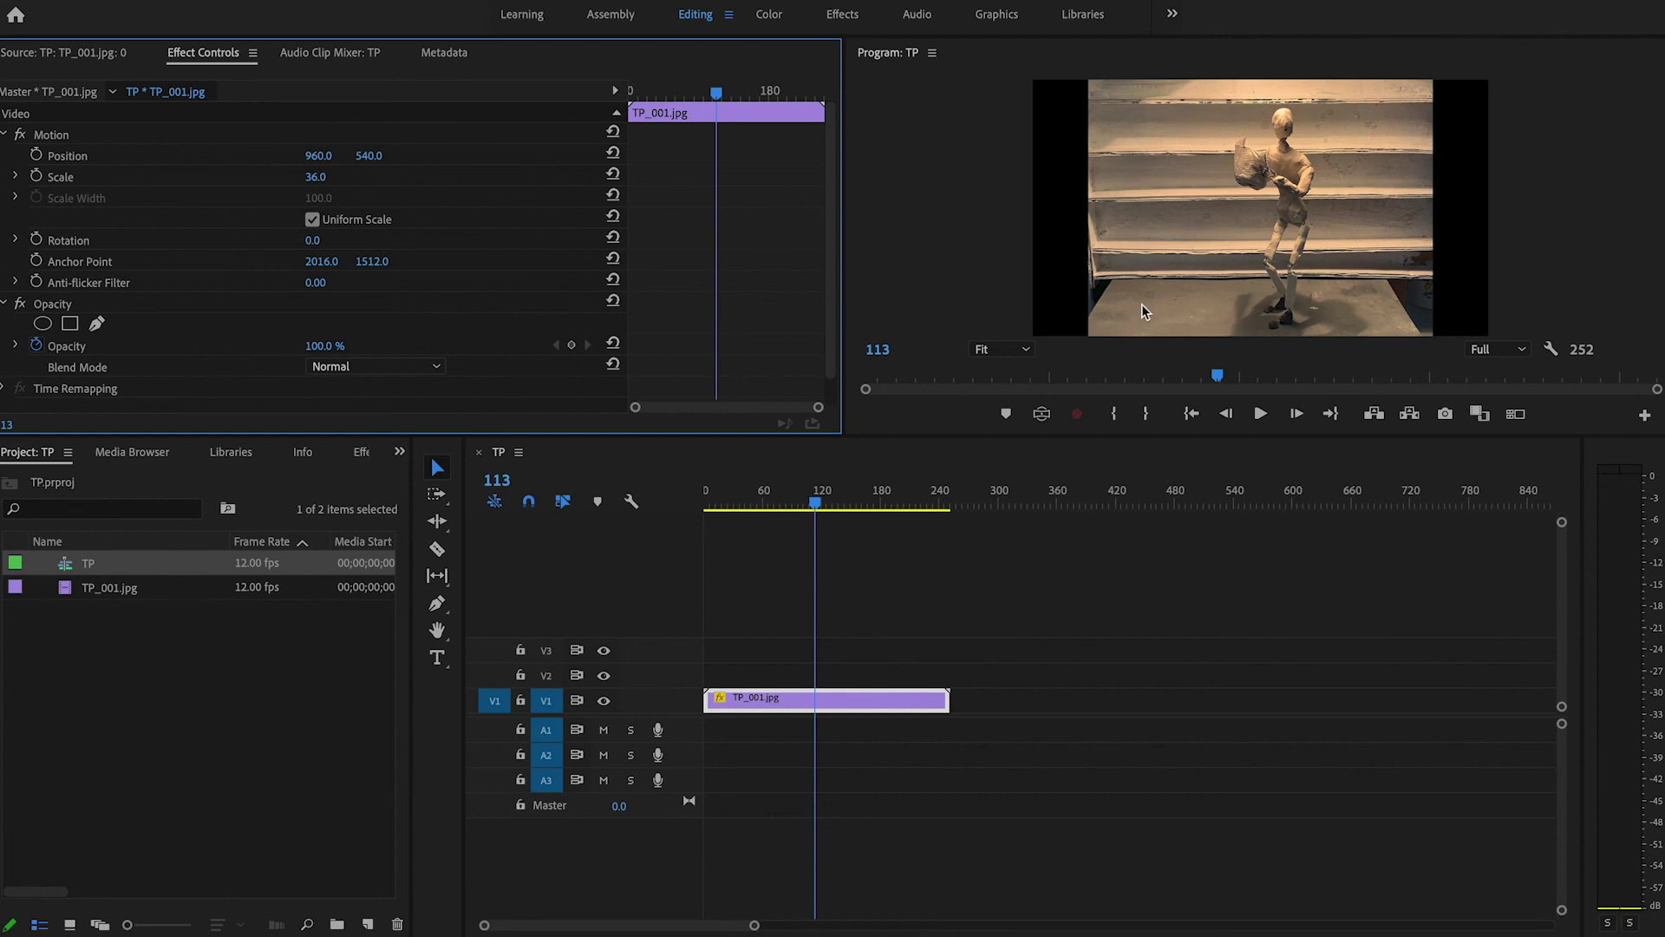
pyautogui.moveTo(315, 176); pyautogui.dragTo(334, 177)
pyautogui.click(331, 178)
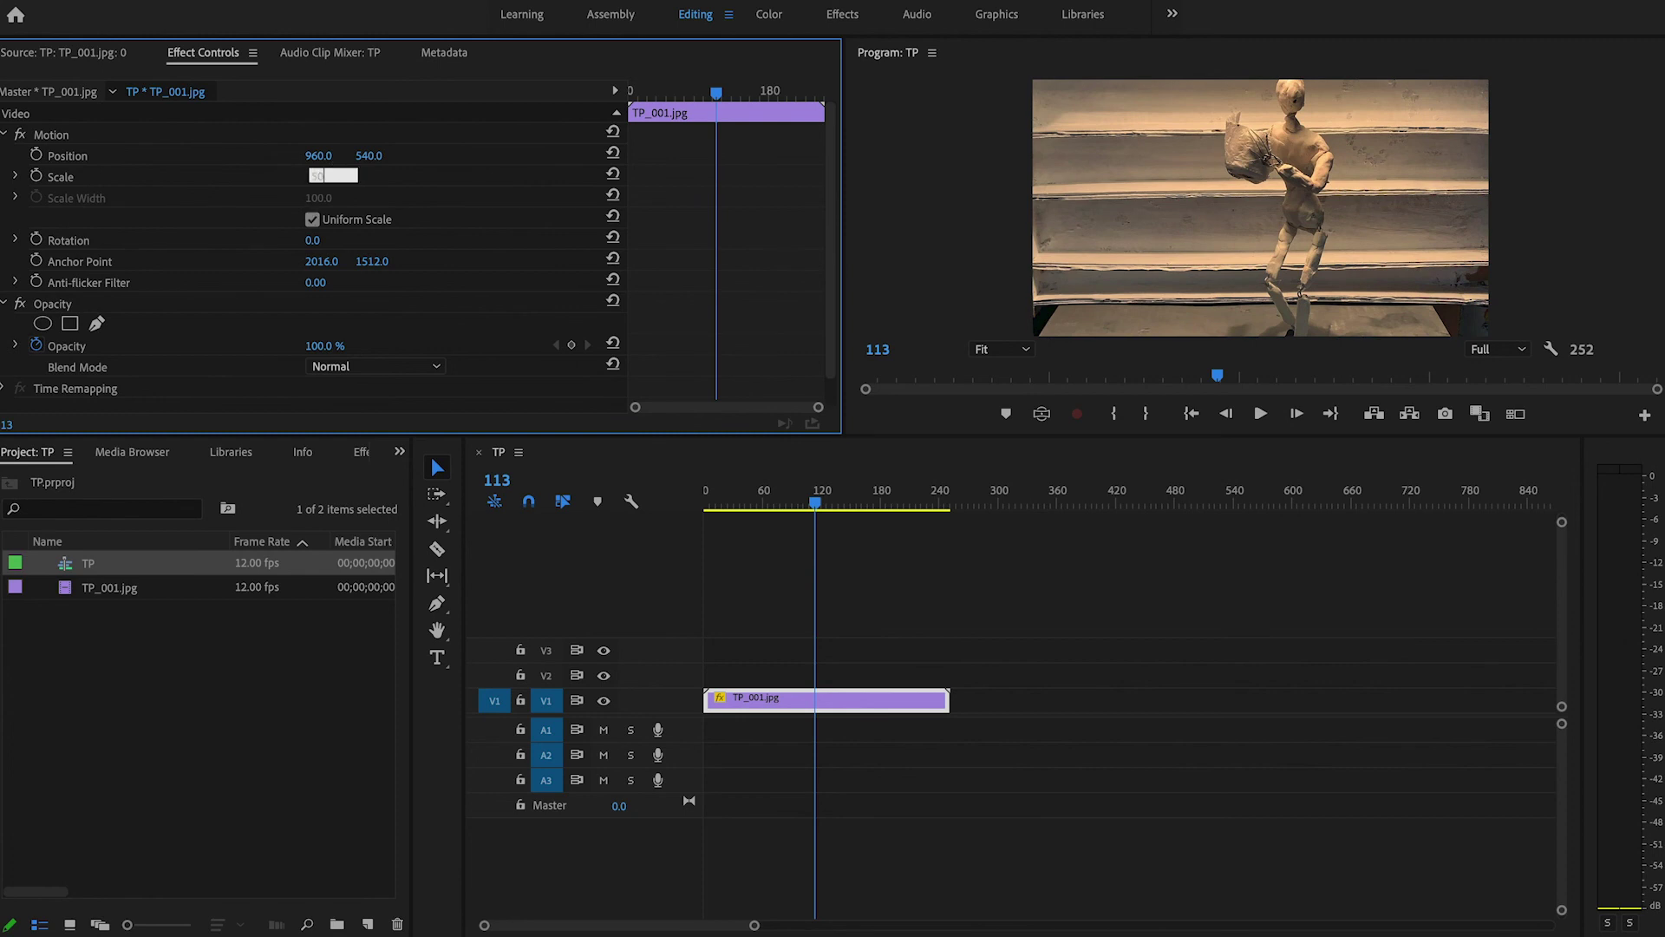
pyautogui.write('50')
# Step: Shift the image down in the frame by setting the clip's vertical Position to 624
pyautogui.click(325, 155)
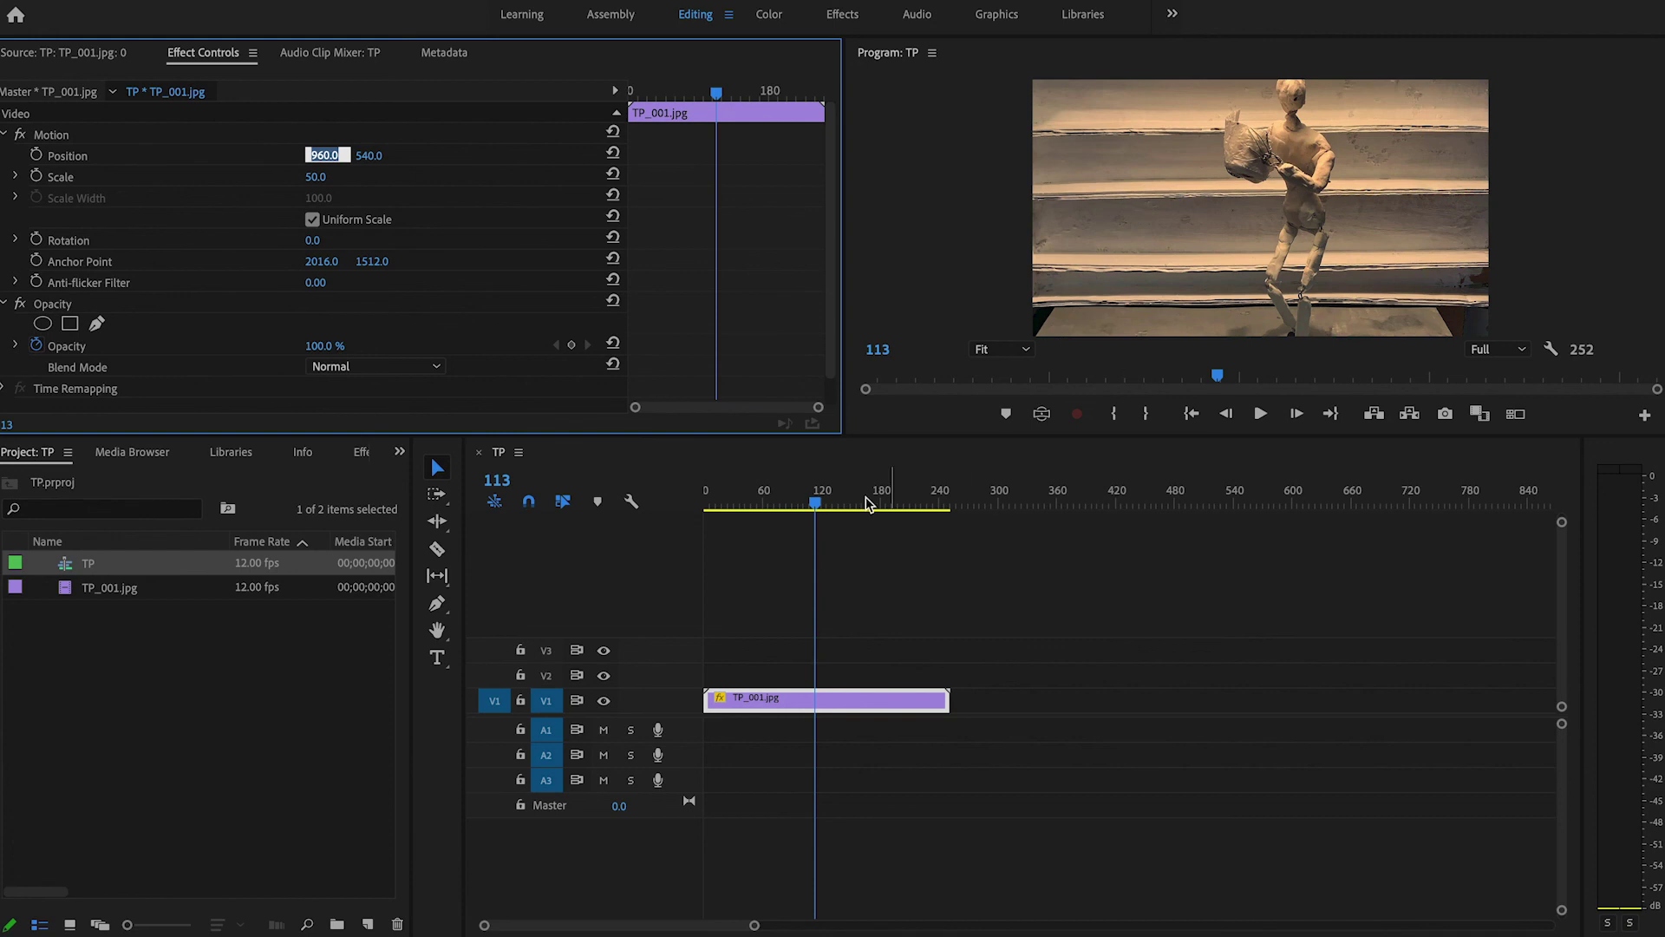
pyautogui.click(810, 504)
pyautogui.moveTo(774, 505); pyautogui.dragTo(815, 501)
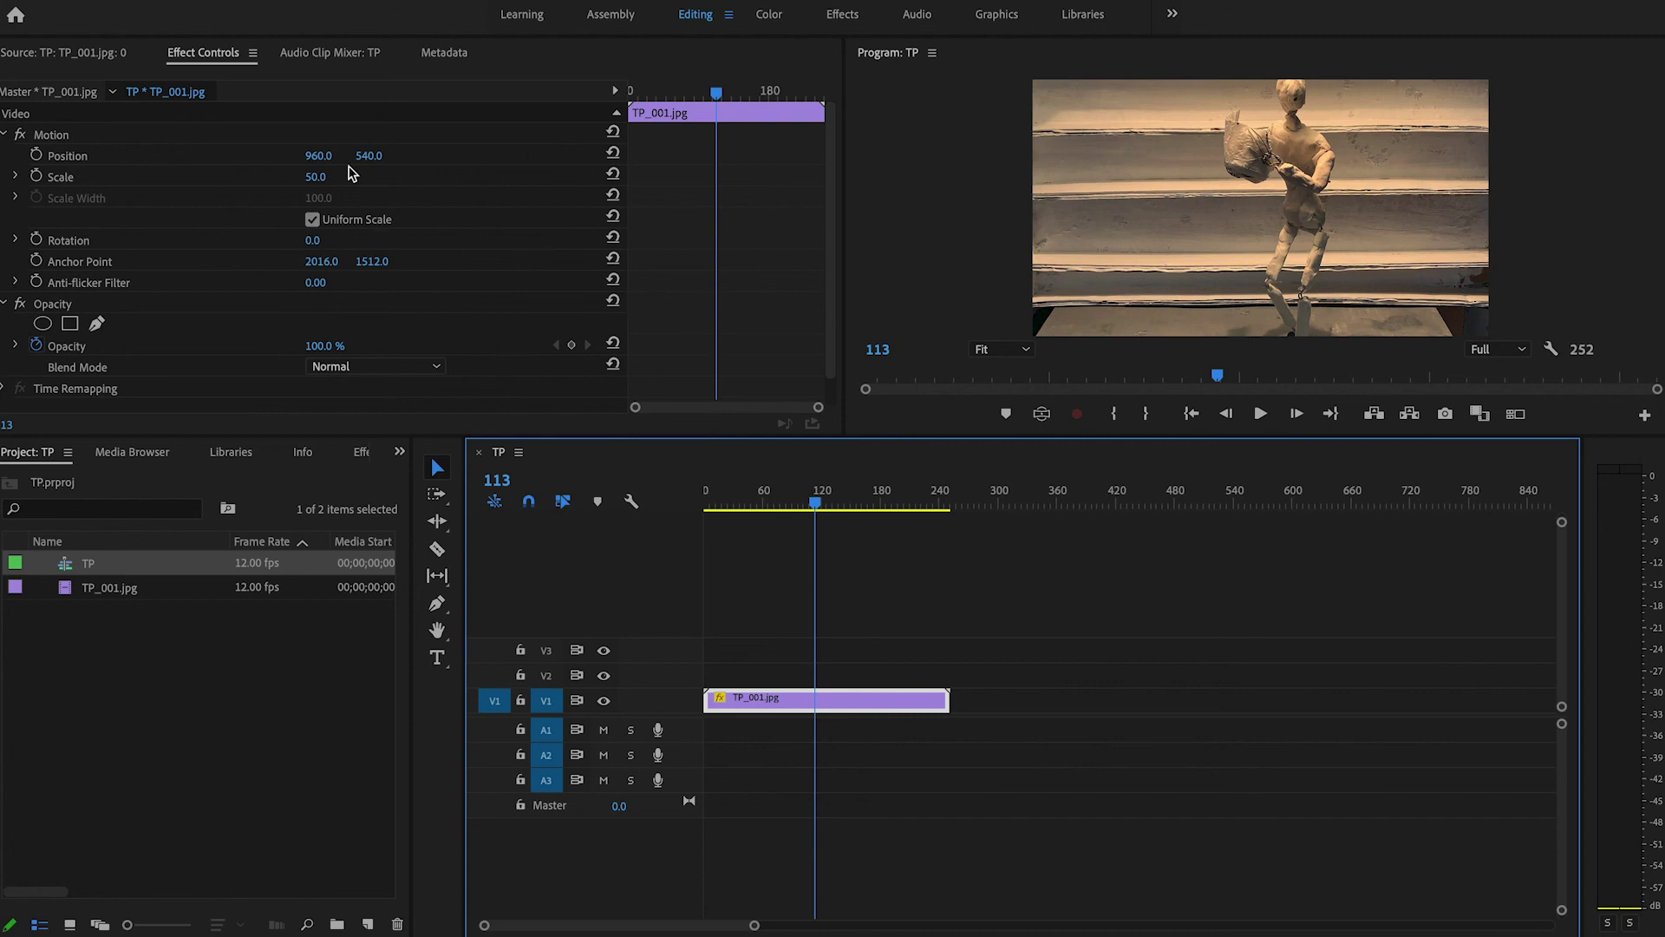
pyautogui.moveTo(362, 164); pyautogui.dragTo(435, 164)
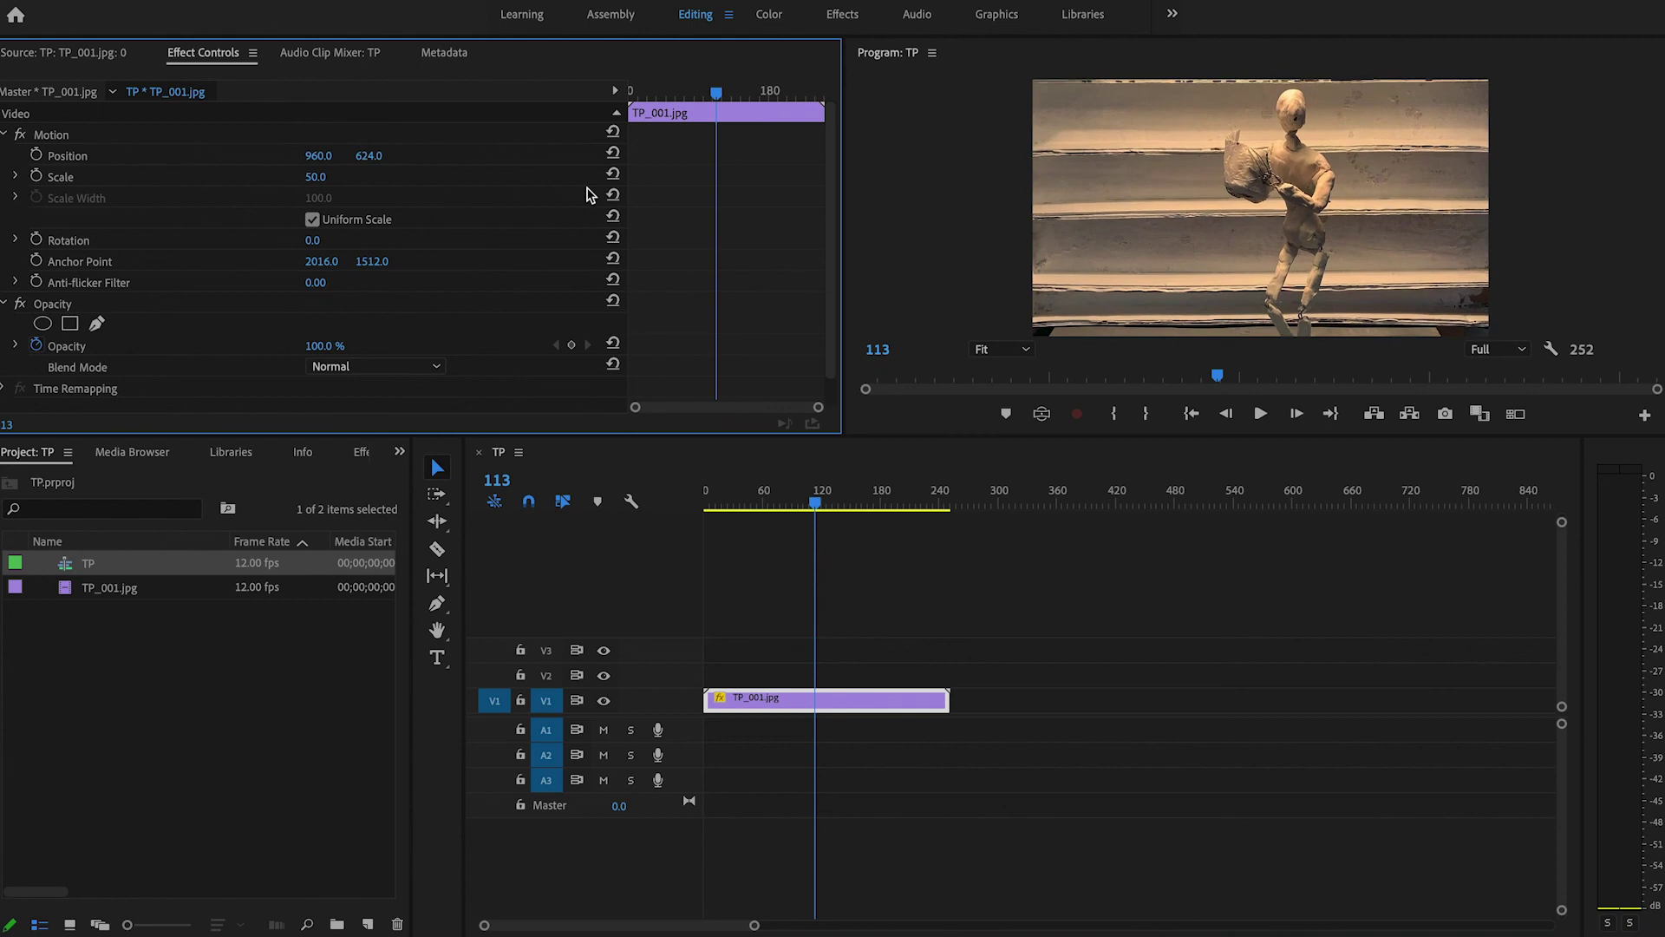
# Step: Split the TP_001.jpg clip on V1 at frame 46 with the Razor tool and return to the Selection tool
pyautogui.moveTo(820, 507); pyautogui.dragTo(754, 504)
pyautogui.press('c')
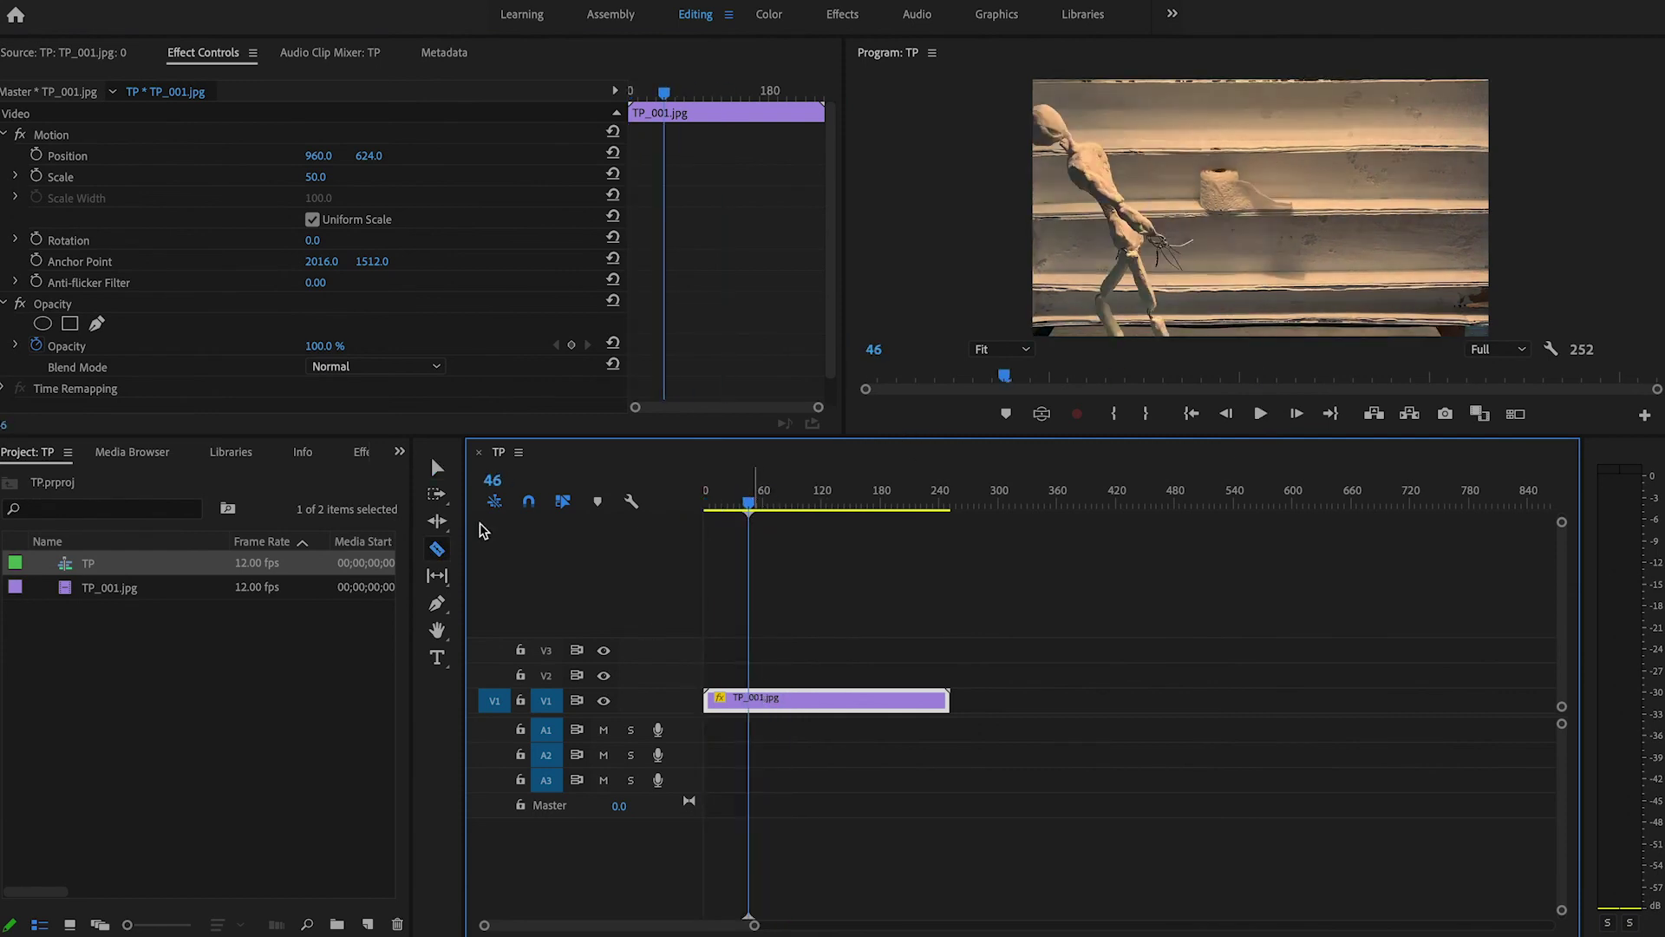
pyautogui.click(751, 699)
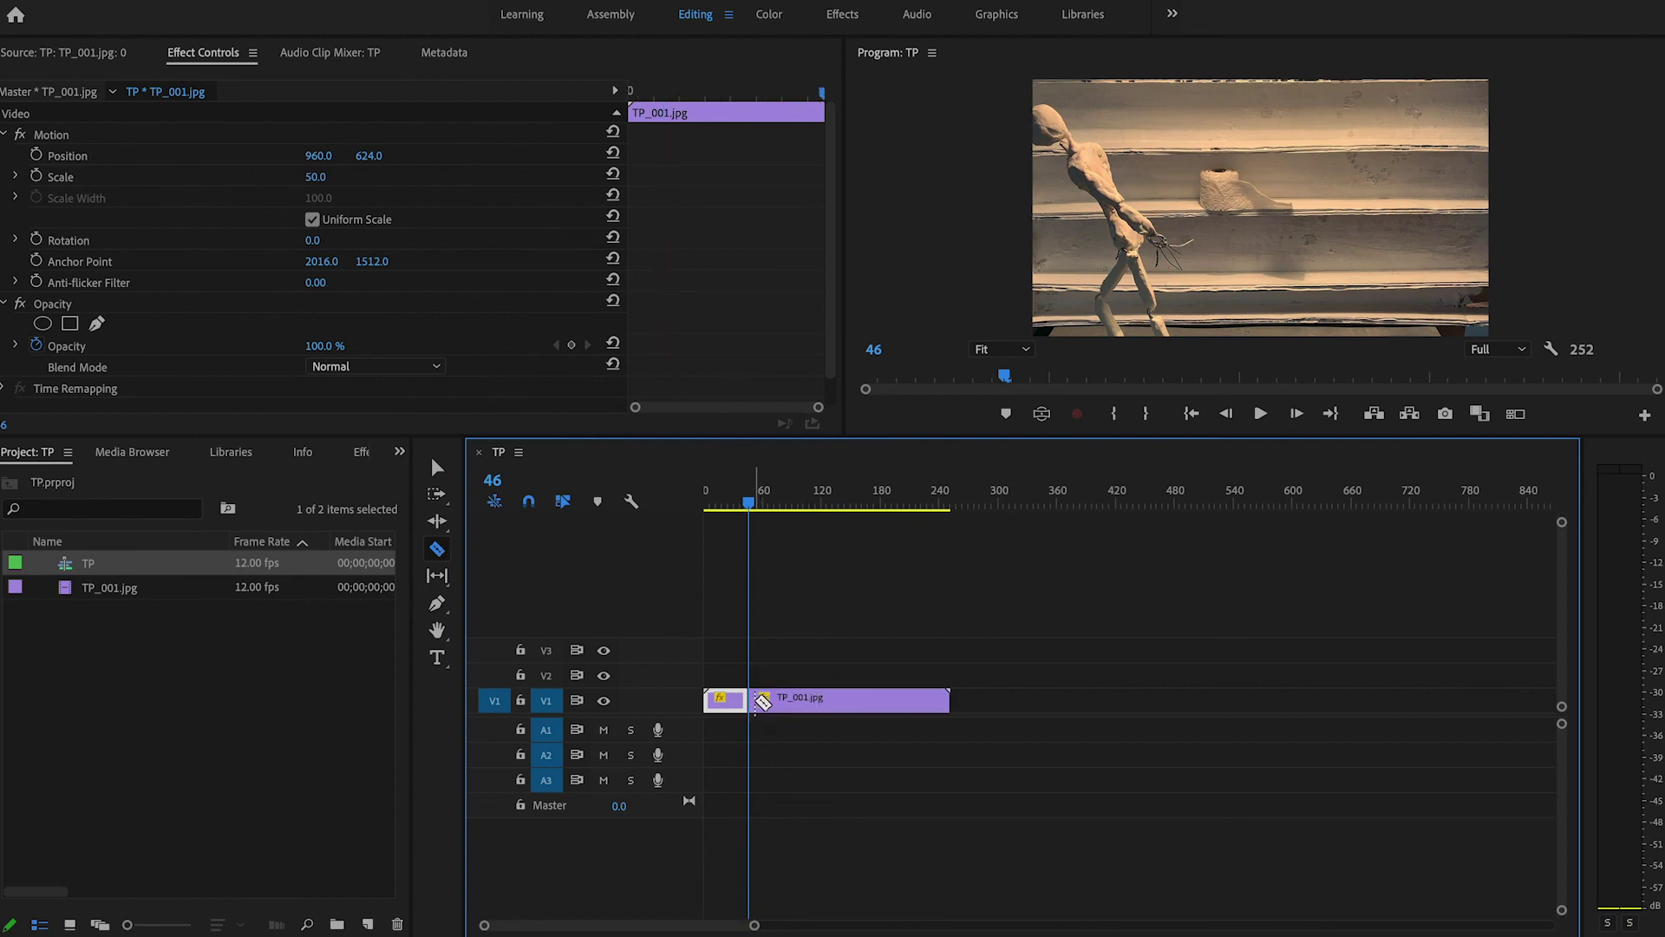
pyautogui.press('v')
# Step: Reframe the first segment of the split clip with a vertical Position of 164 and a Scale of 60
pyautogui.click(819, 500)
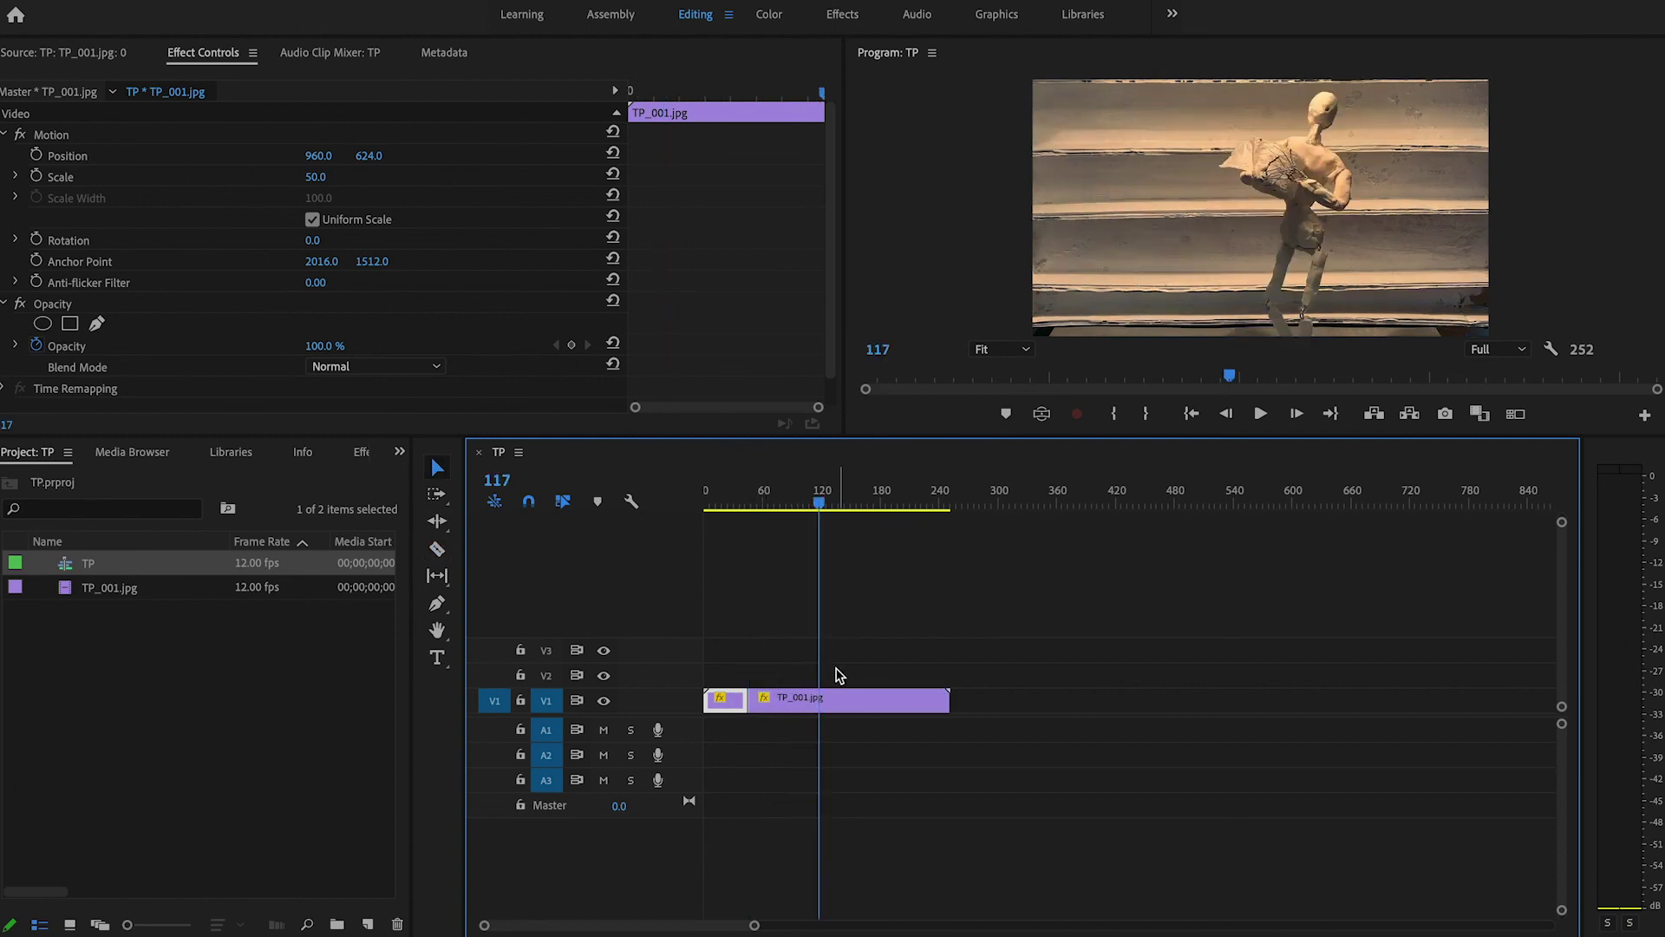
pyautogui.click(848, 699)
pyautogui.click(726, 501)
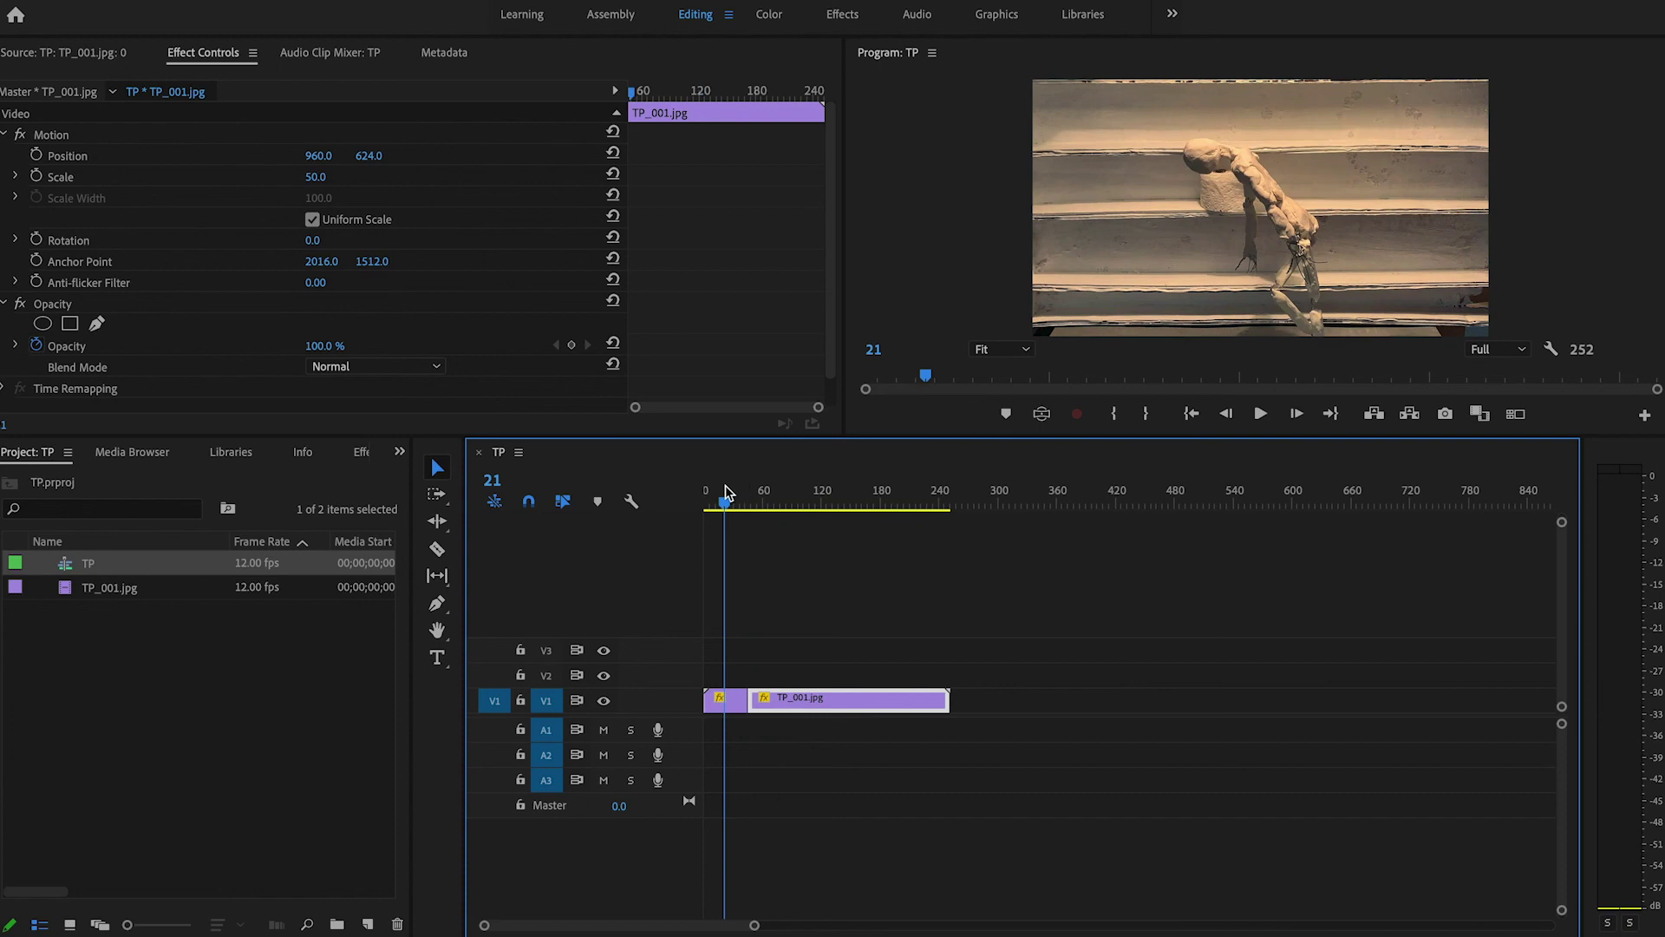
pyautogui.click(733, 701)
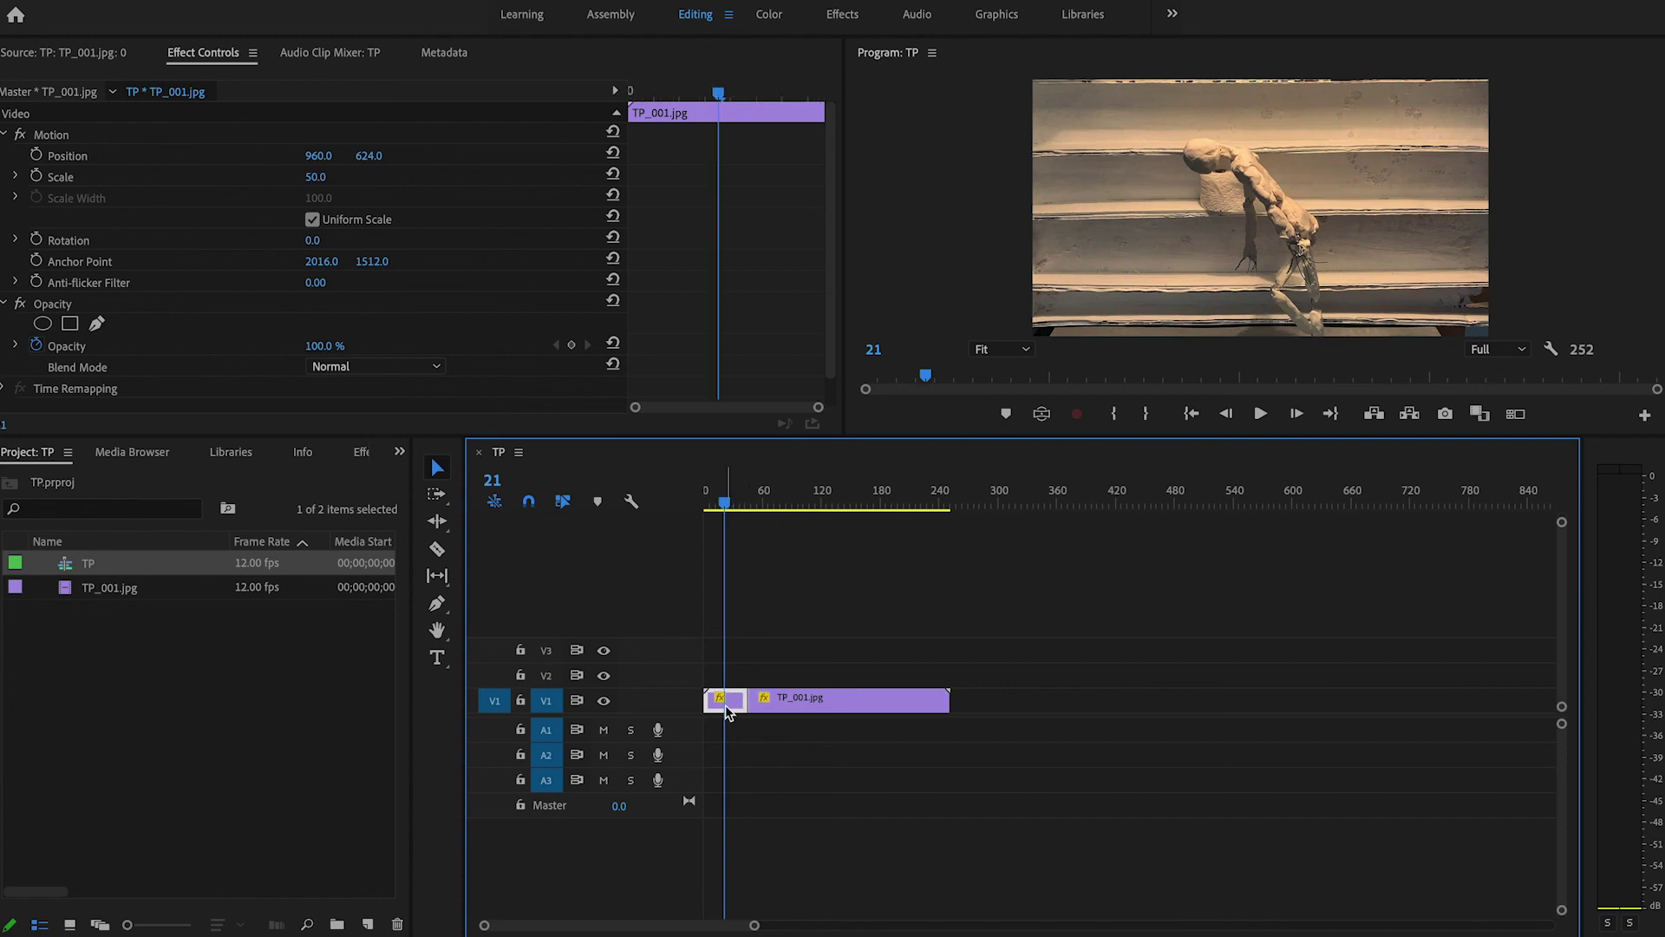
pyautogui.doubleClick(725, 701)
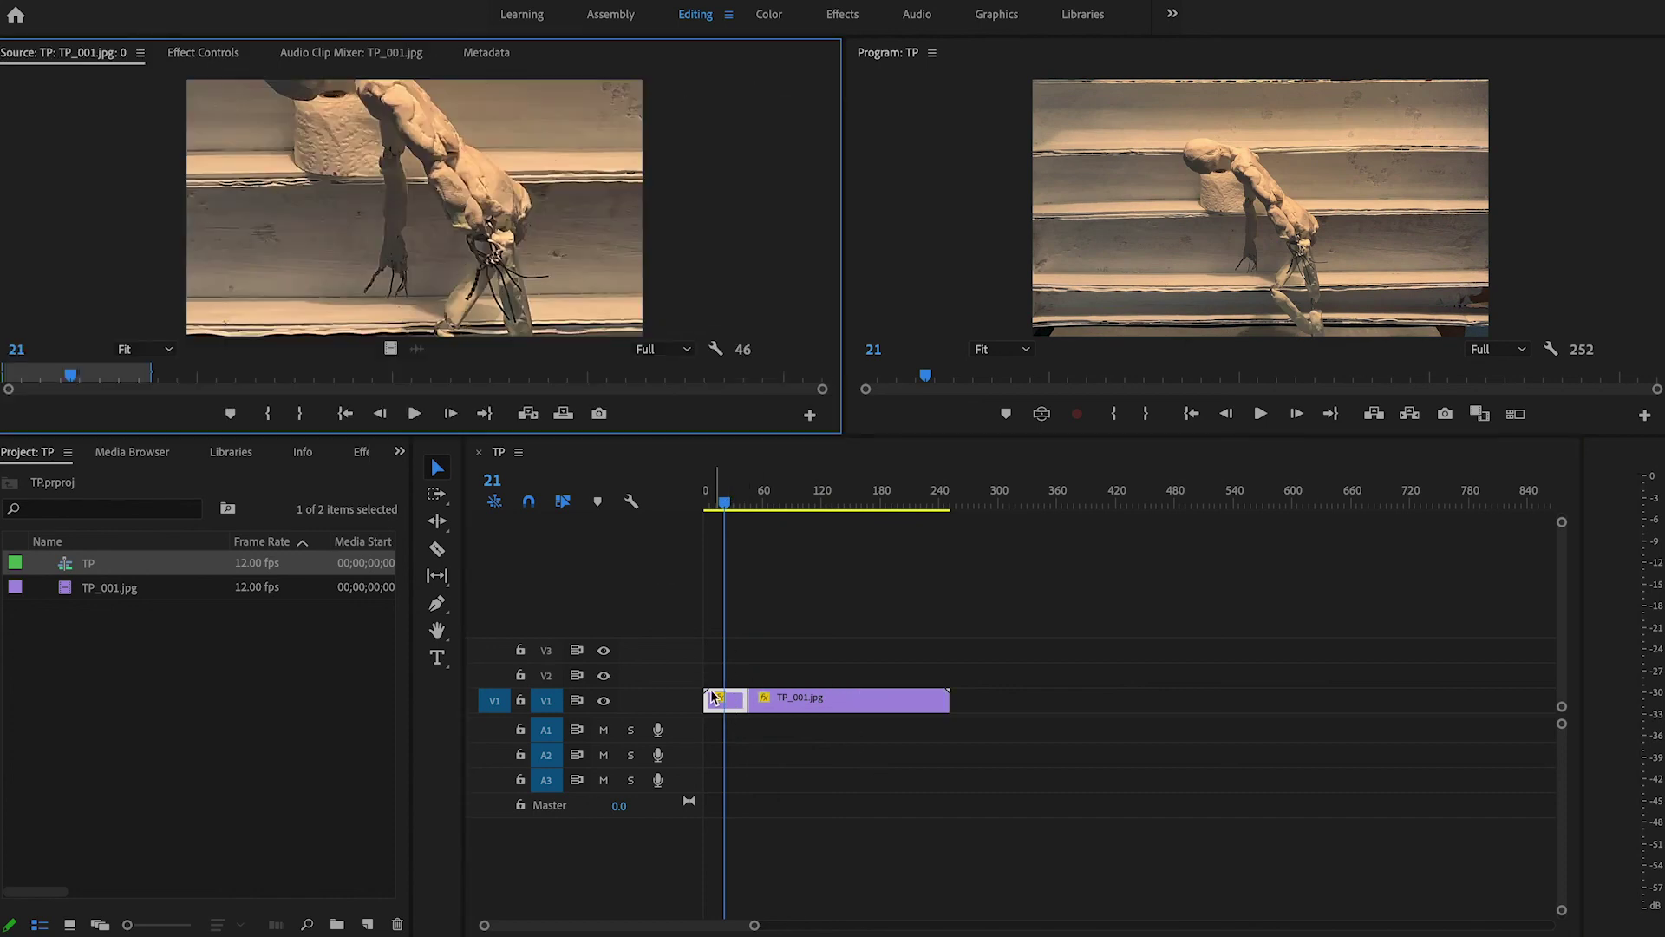
pyautogui.click(218, 52)
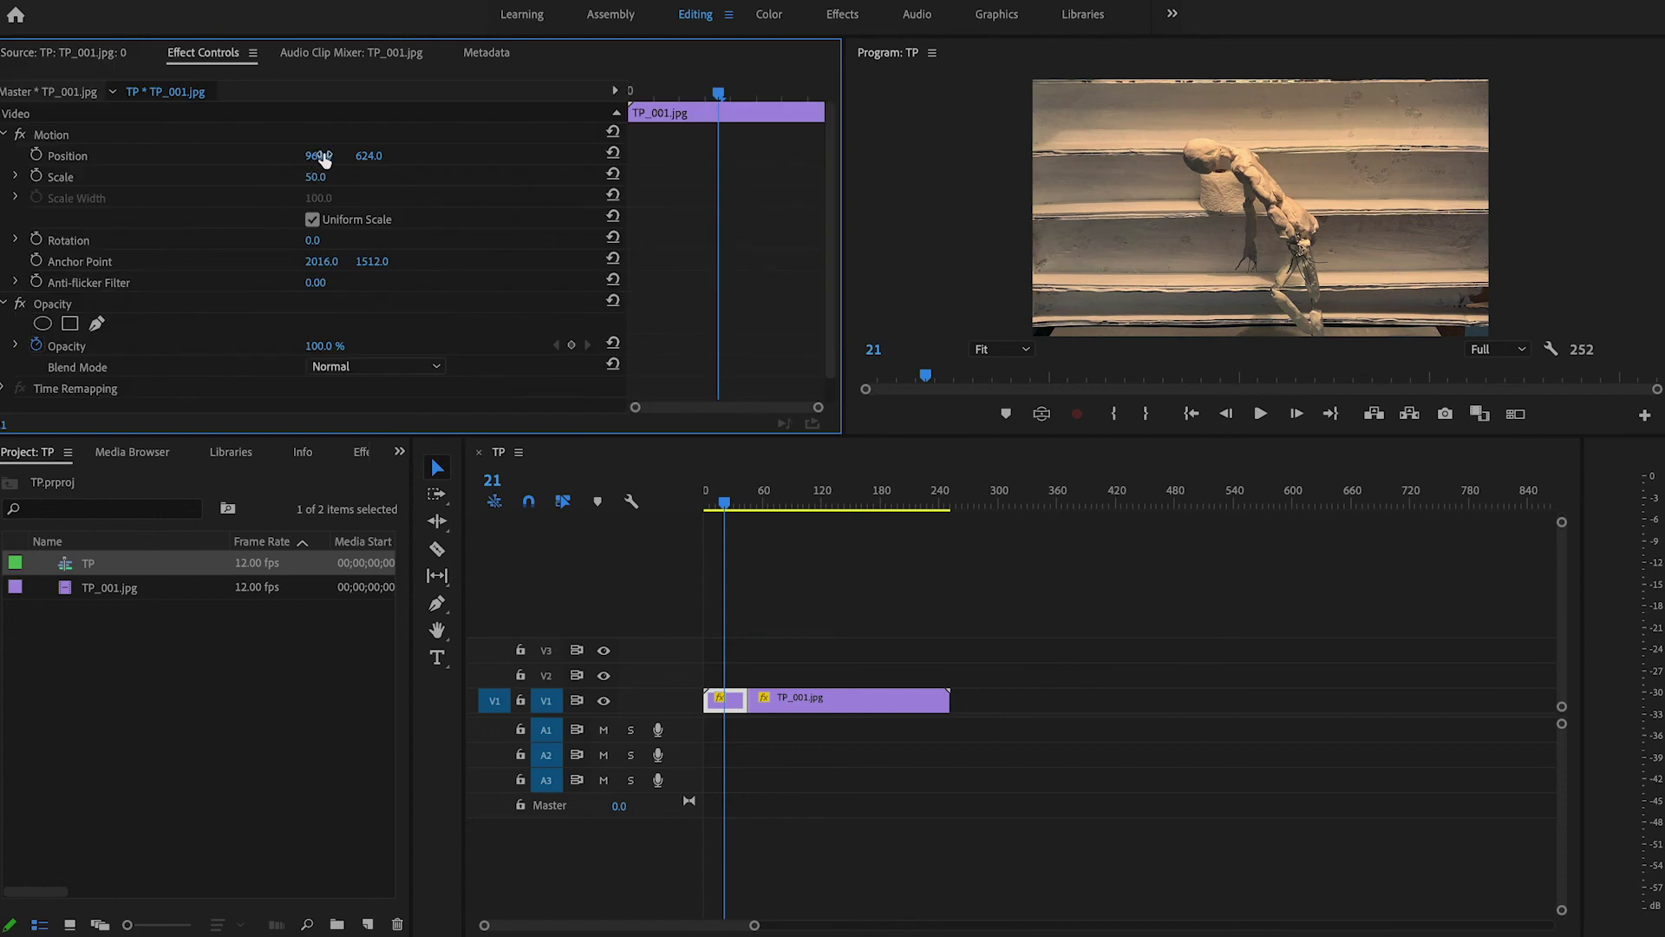
pyautogui.moveTo(380, 162); pyautogui.dragTo(269, 162)
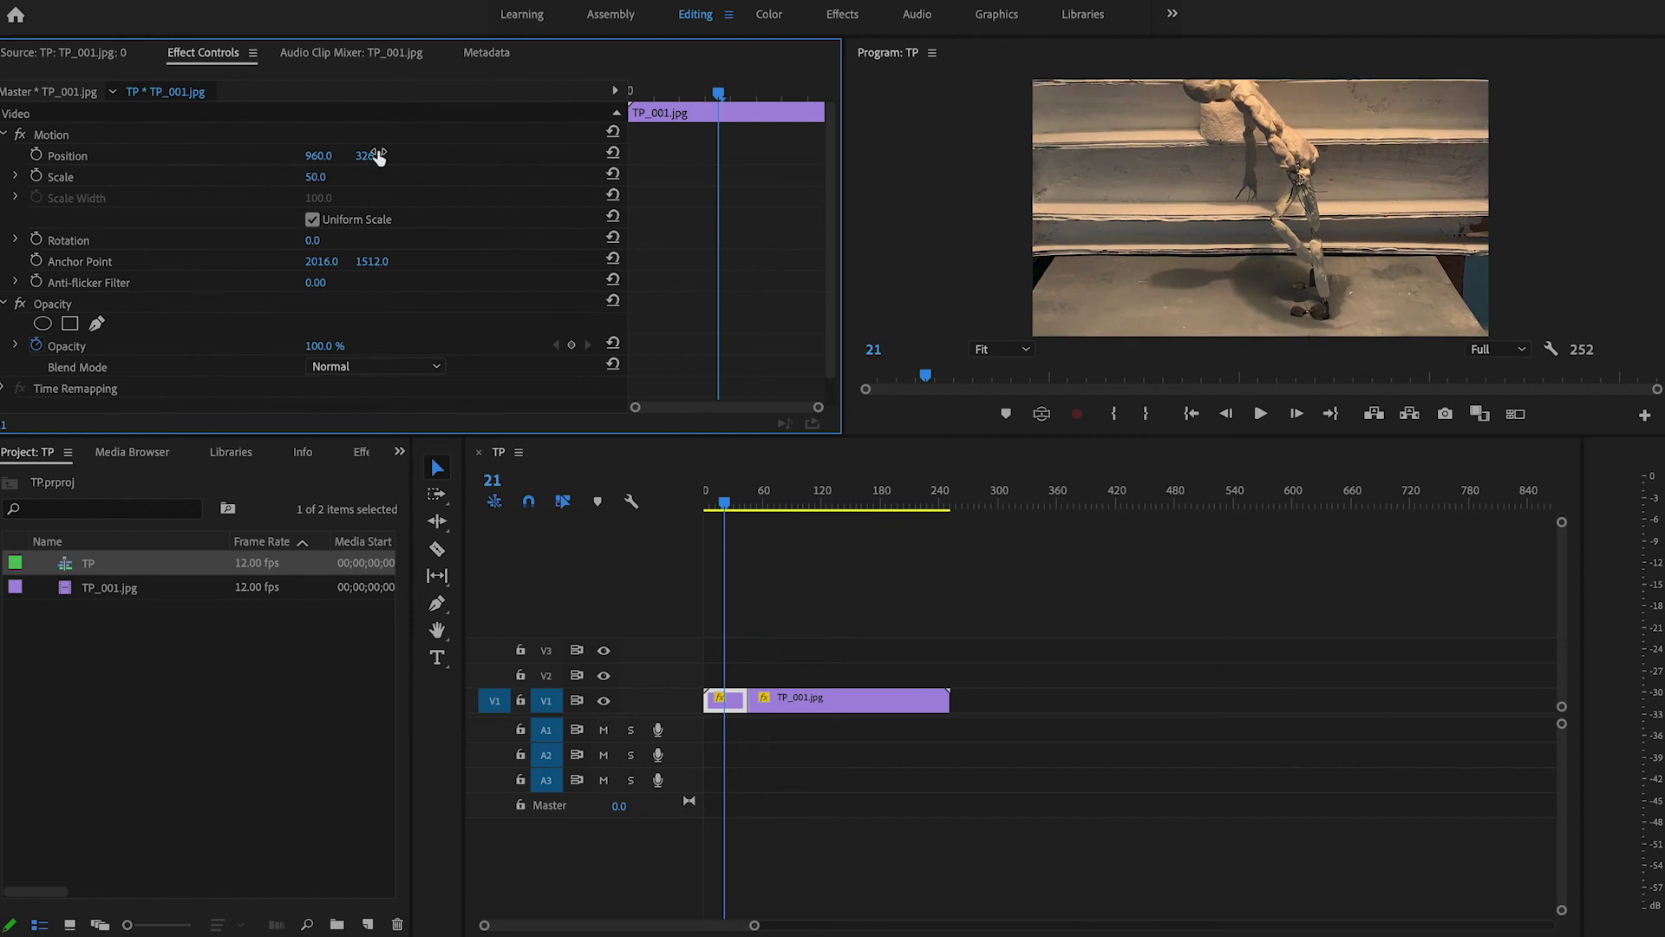
pyautogui.moveTo(375, 156)
pyautogui.mouseDown()
pyautogui.moveTo(397, 156)
pyautogui.moveTo(293, 176)
pyautogui.moveTo(378, 156)
pyautogui.mouseUp()
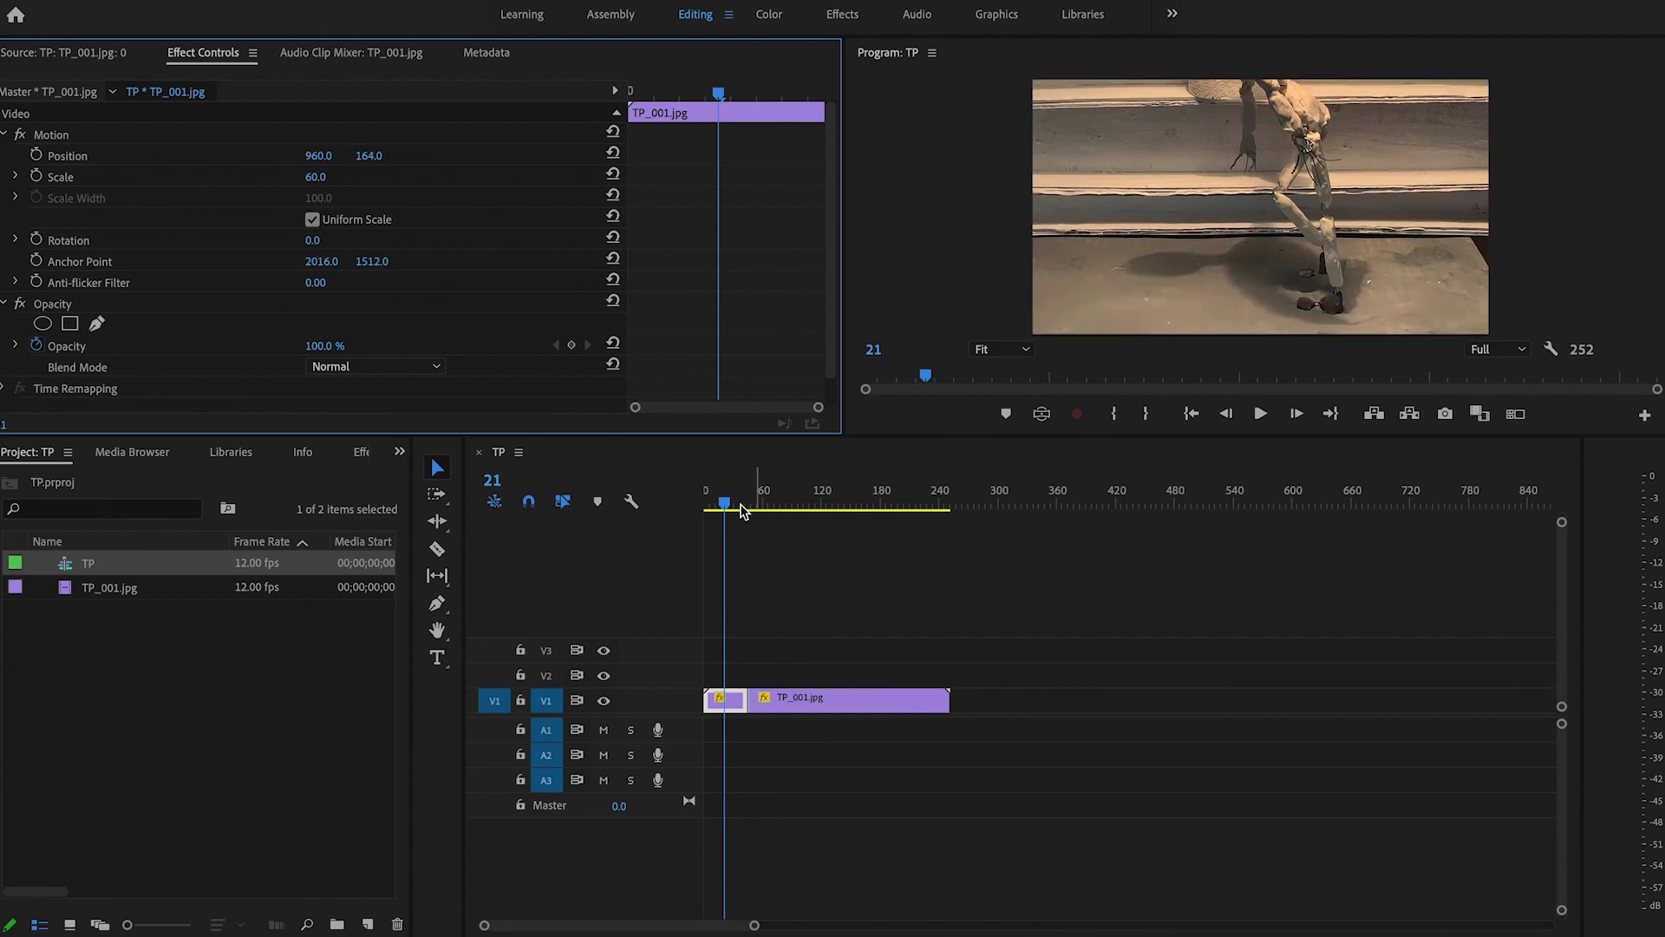
# Step: Scrub and play the sequence across the cut to compare the framing of the two segments
pyautogui.moveTo(722, 503); pyautogui.dragTo(765, 503)
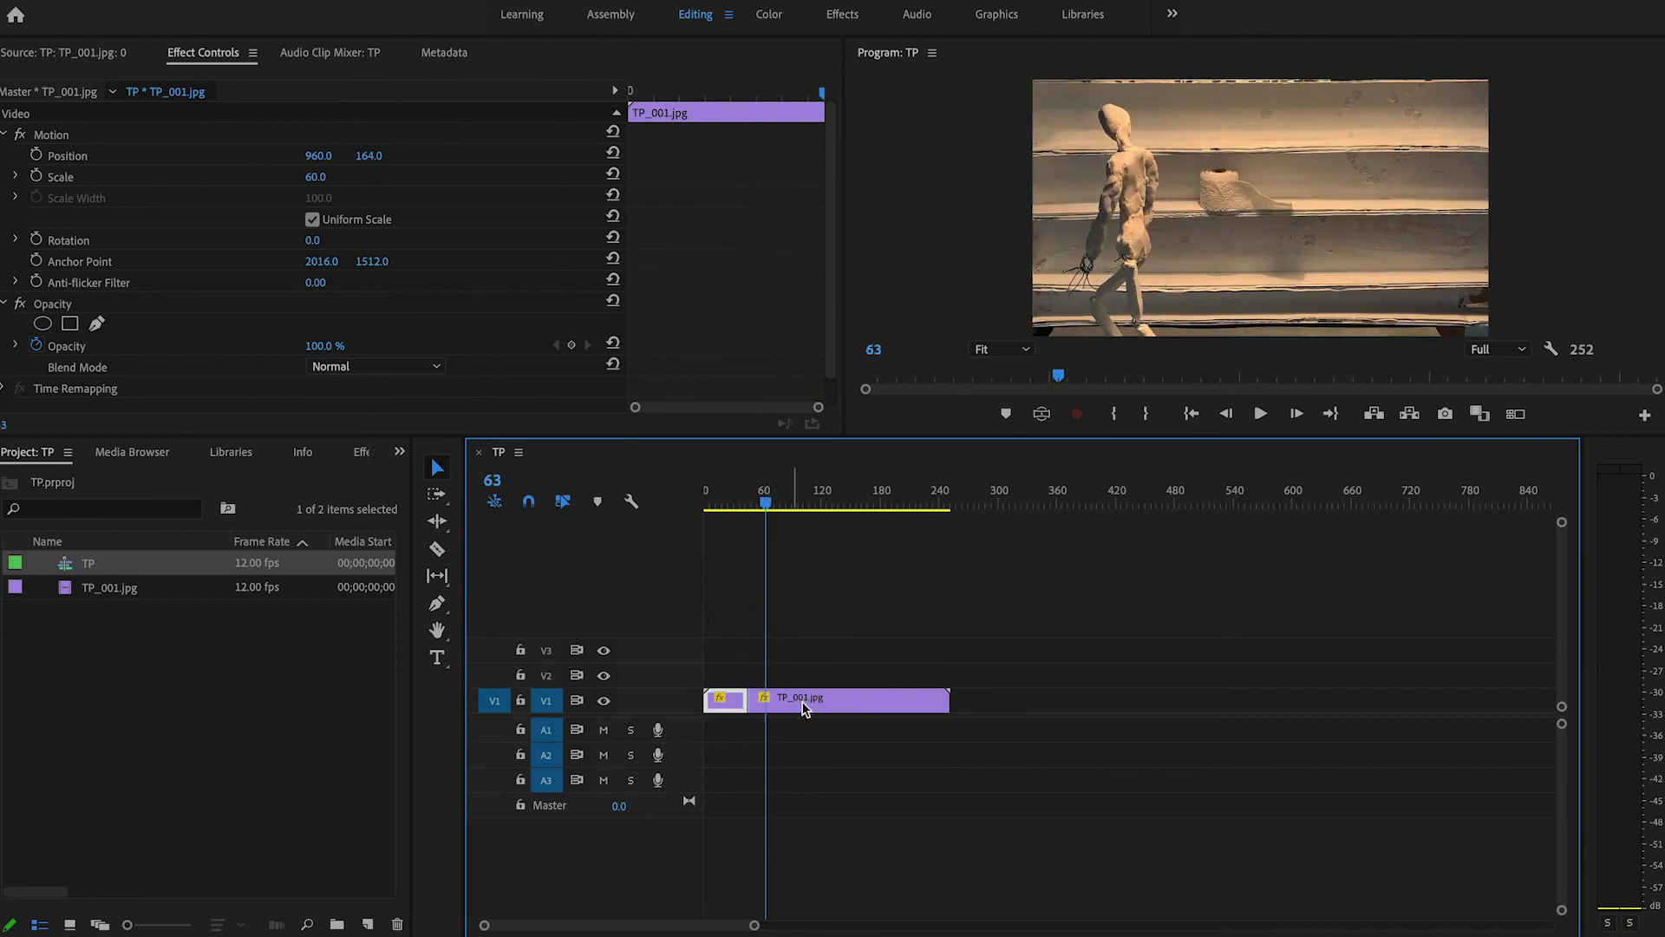
pyautogui.click(739, 502)
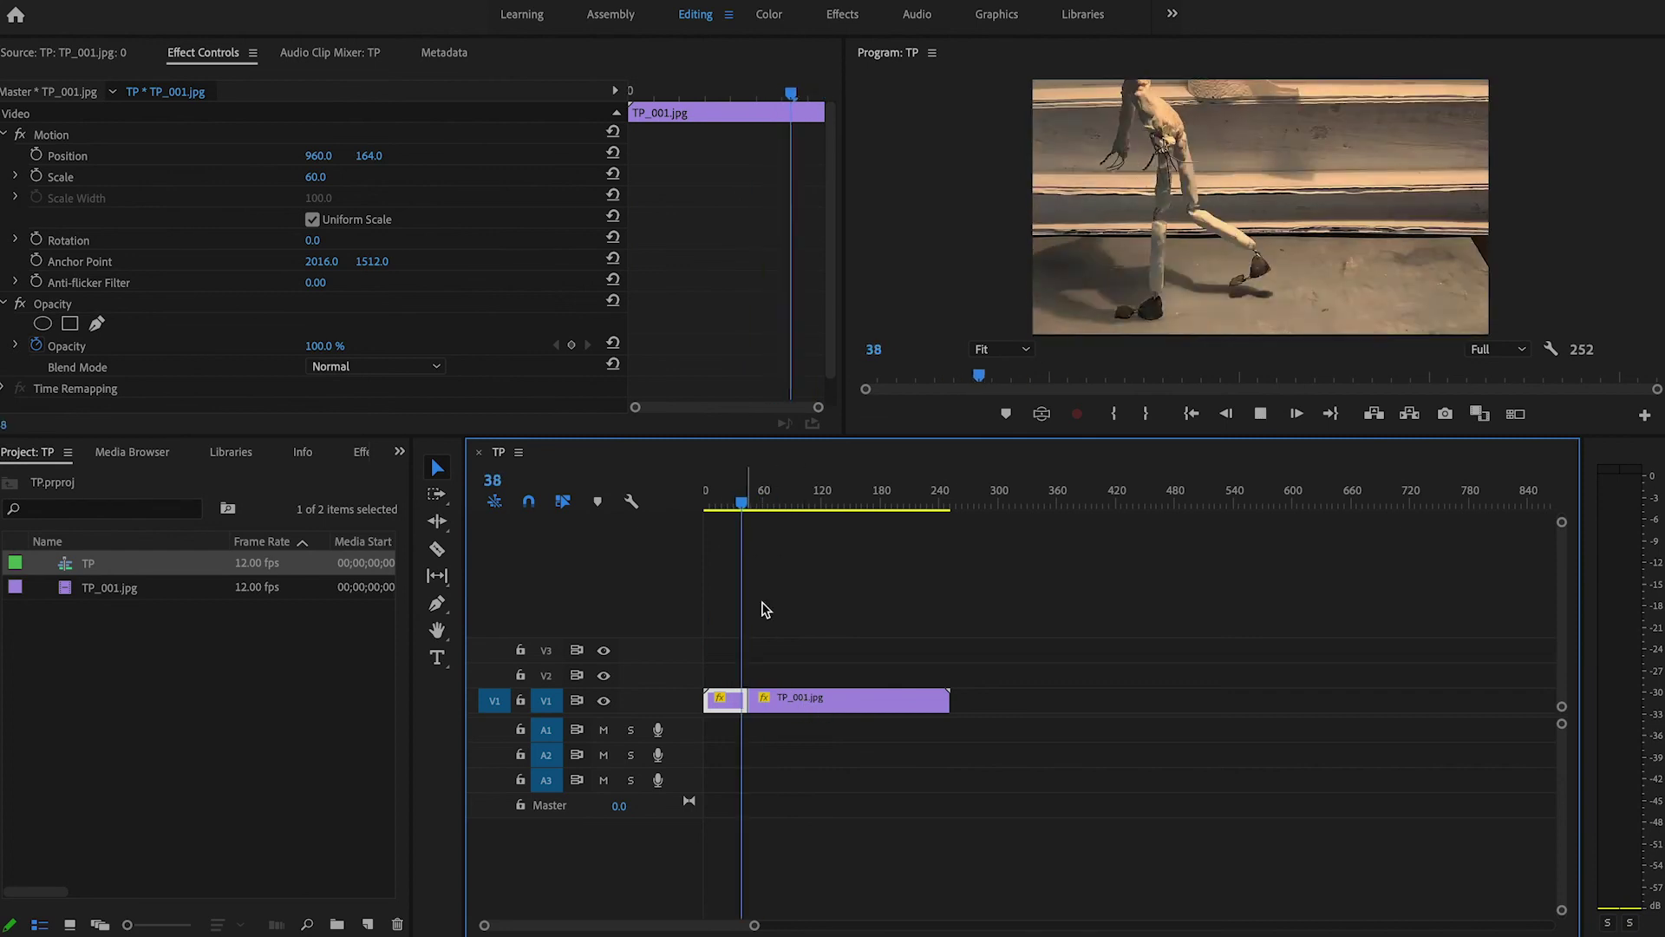
pyautogui.press('space')
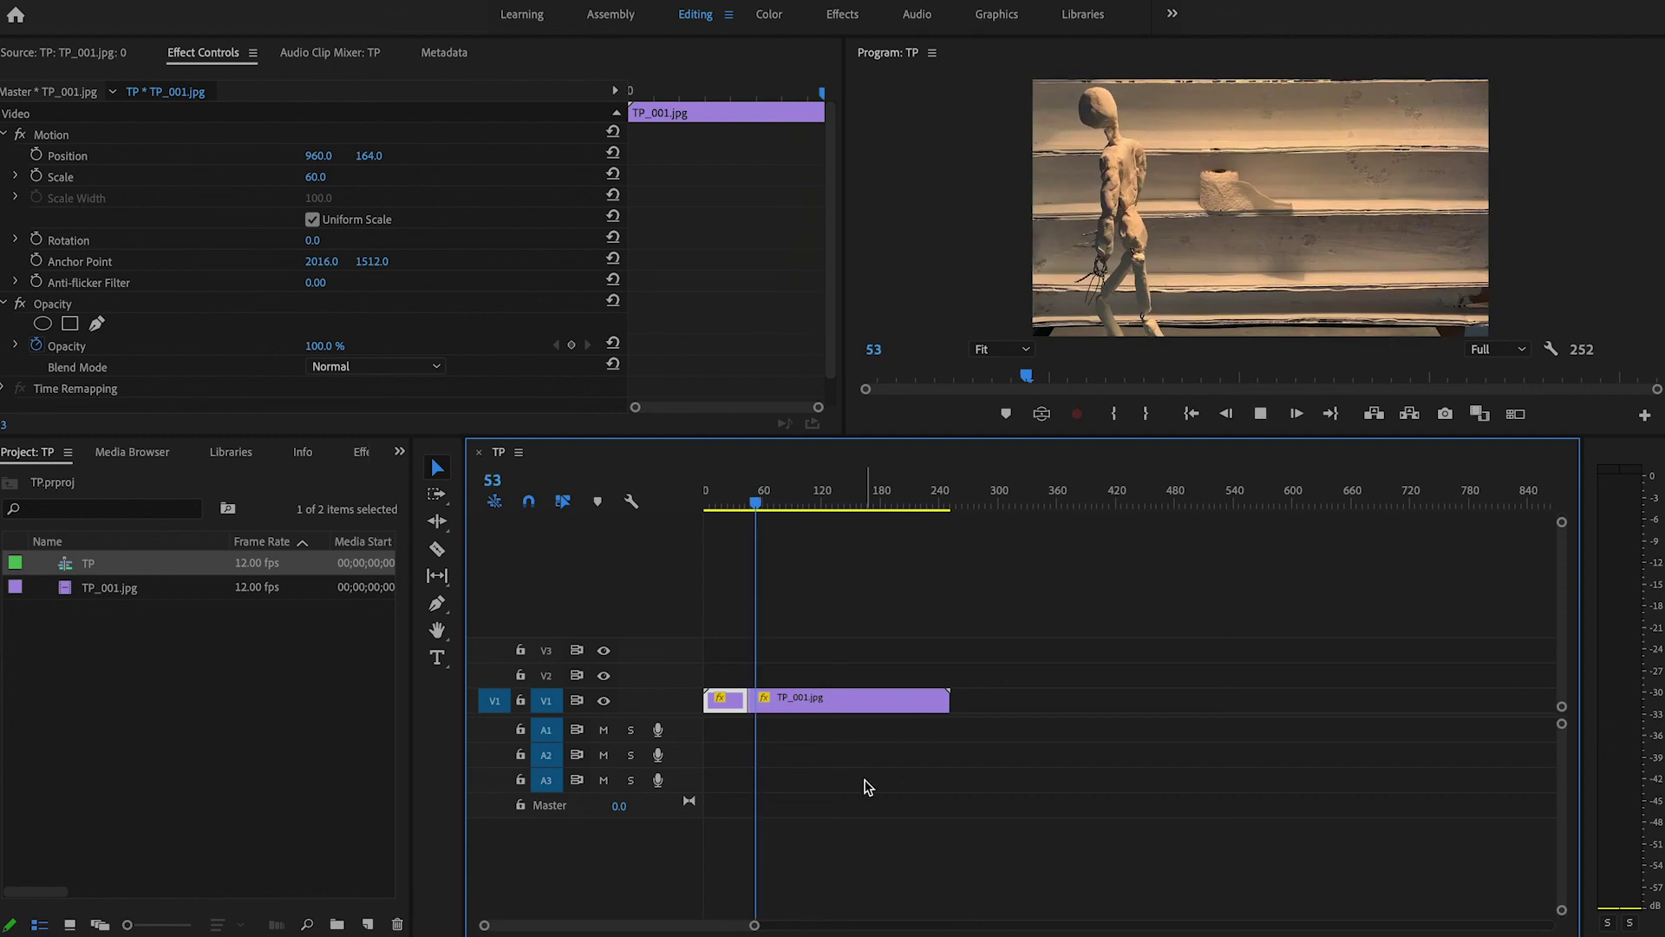
# Step: Split the second TP_001.jpg segment on V1 at frames 118 and 85 with the Razor tool, then return to the Selection tool
pyautogui.press('space')
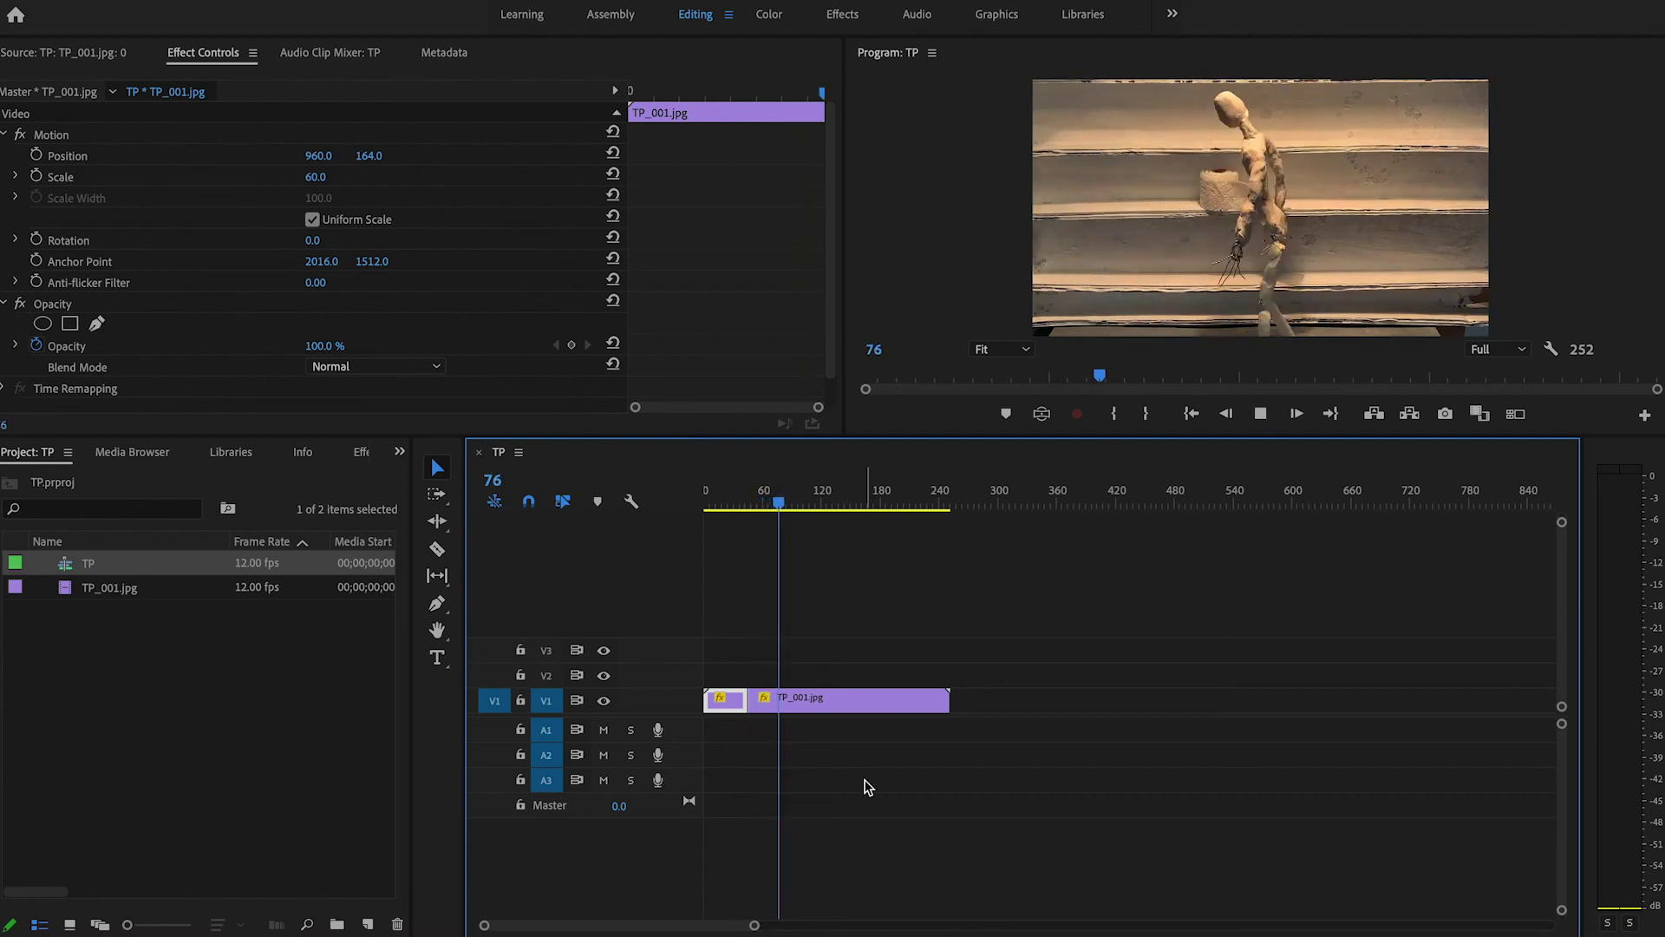
pyautogui.press('space')
pyautogui.press('c')
pyautogui.click(820, 699)
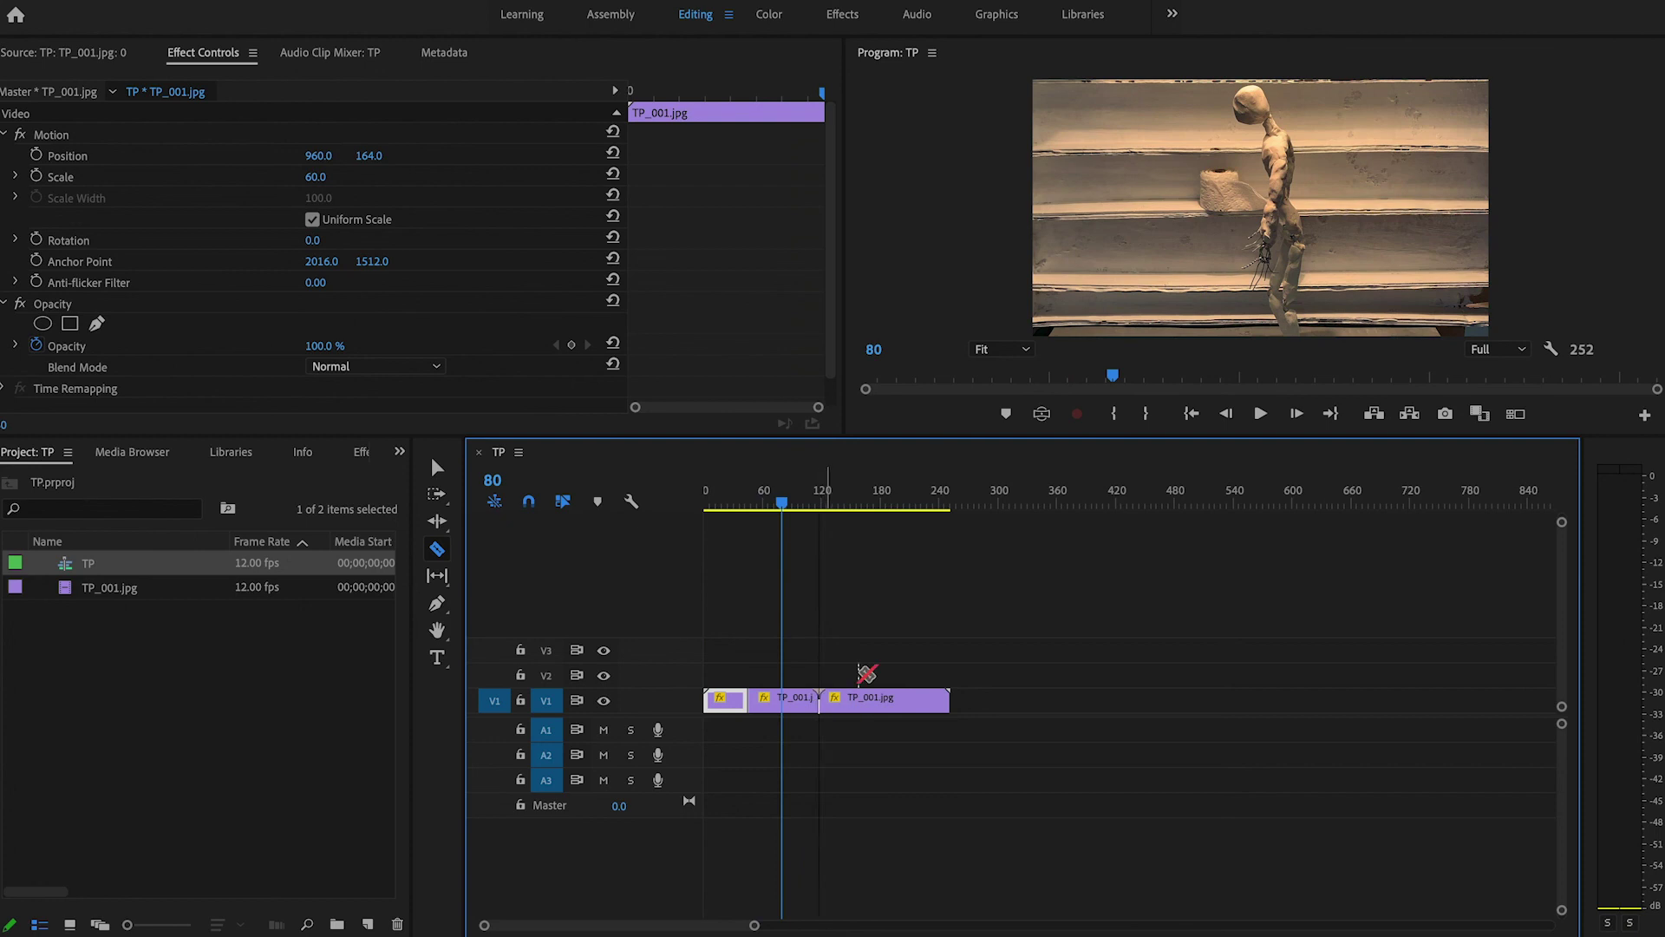
pyautogui.click(786, 506)
pyautogui.moveTo(786, 505); pyautogui.dragTo(788, 505)
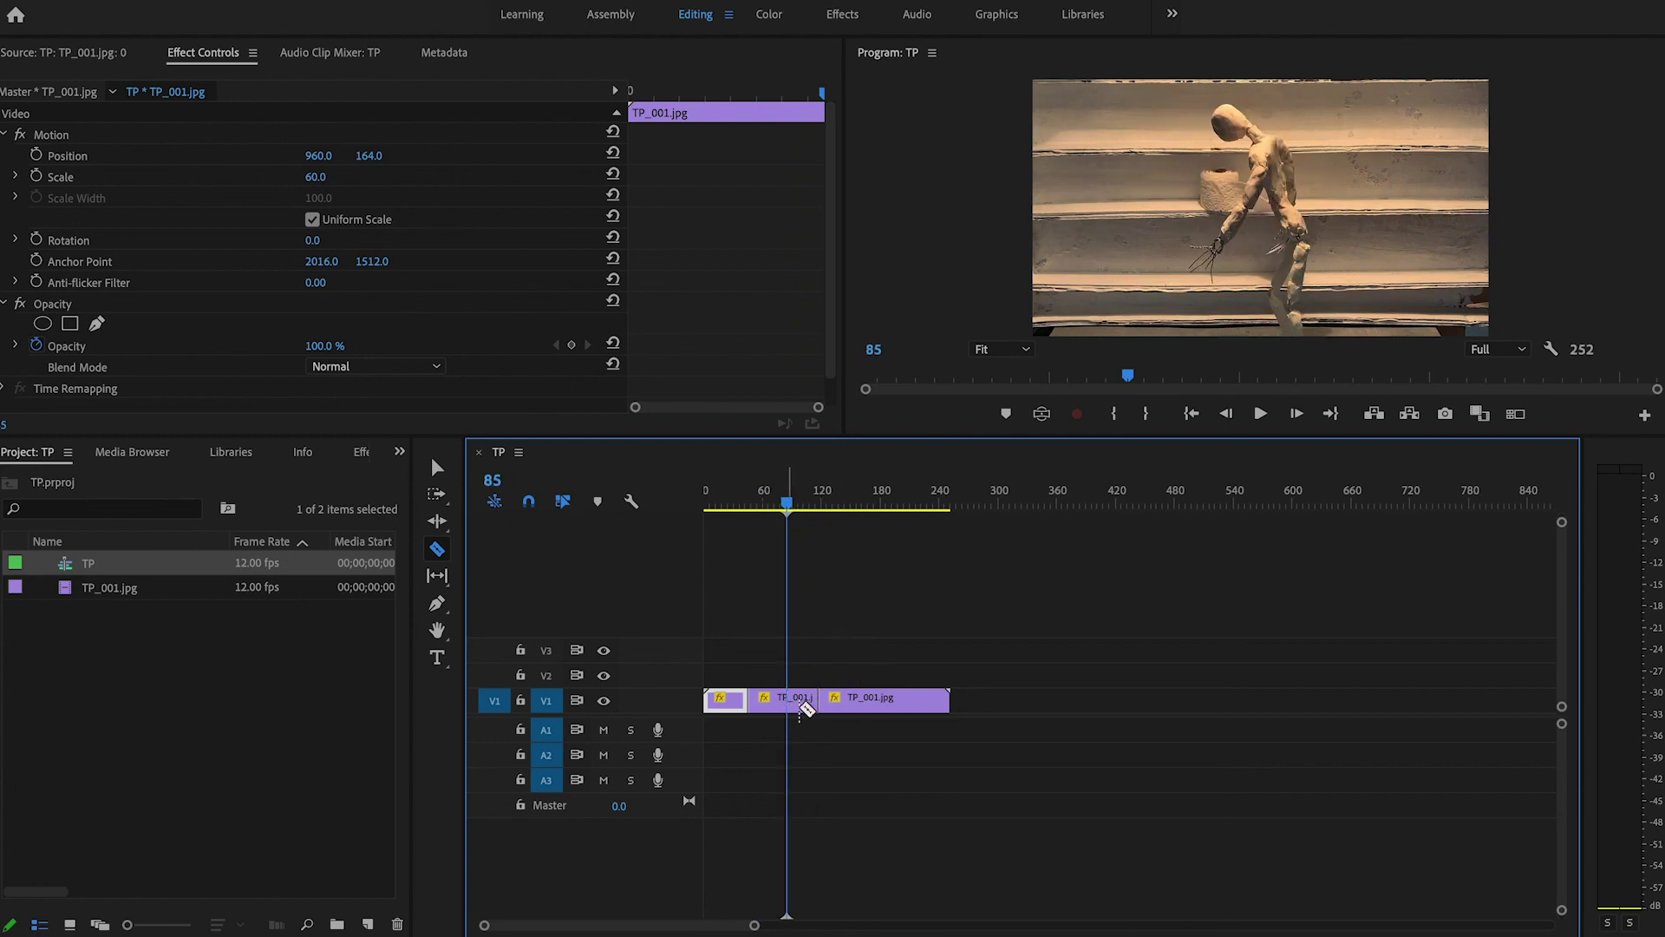
pyautogui.click(786, 701)
pyautogui.press('v')
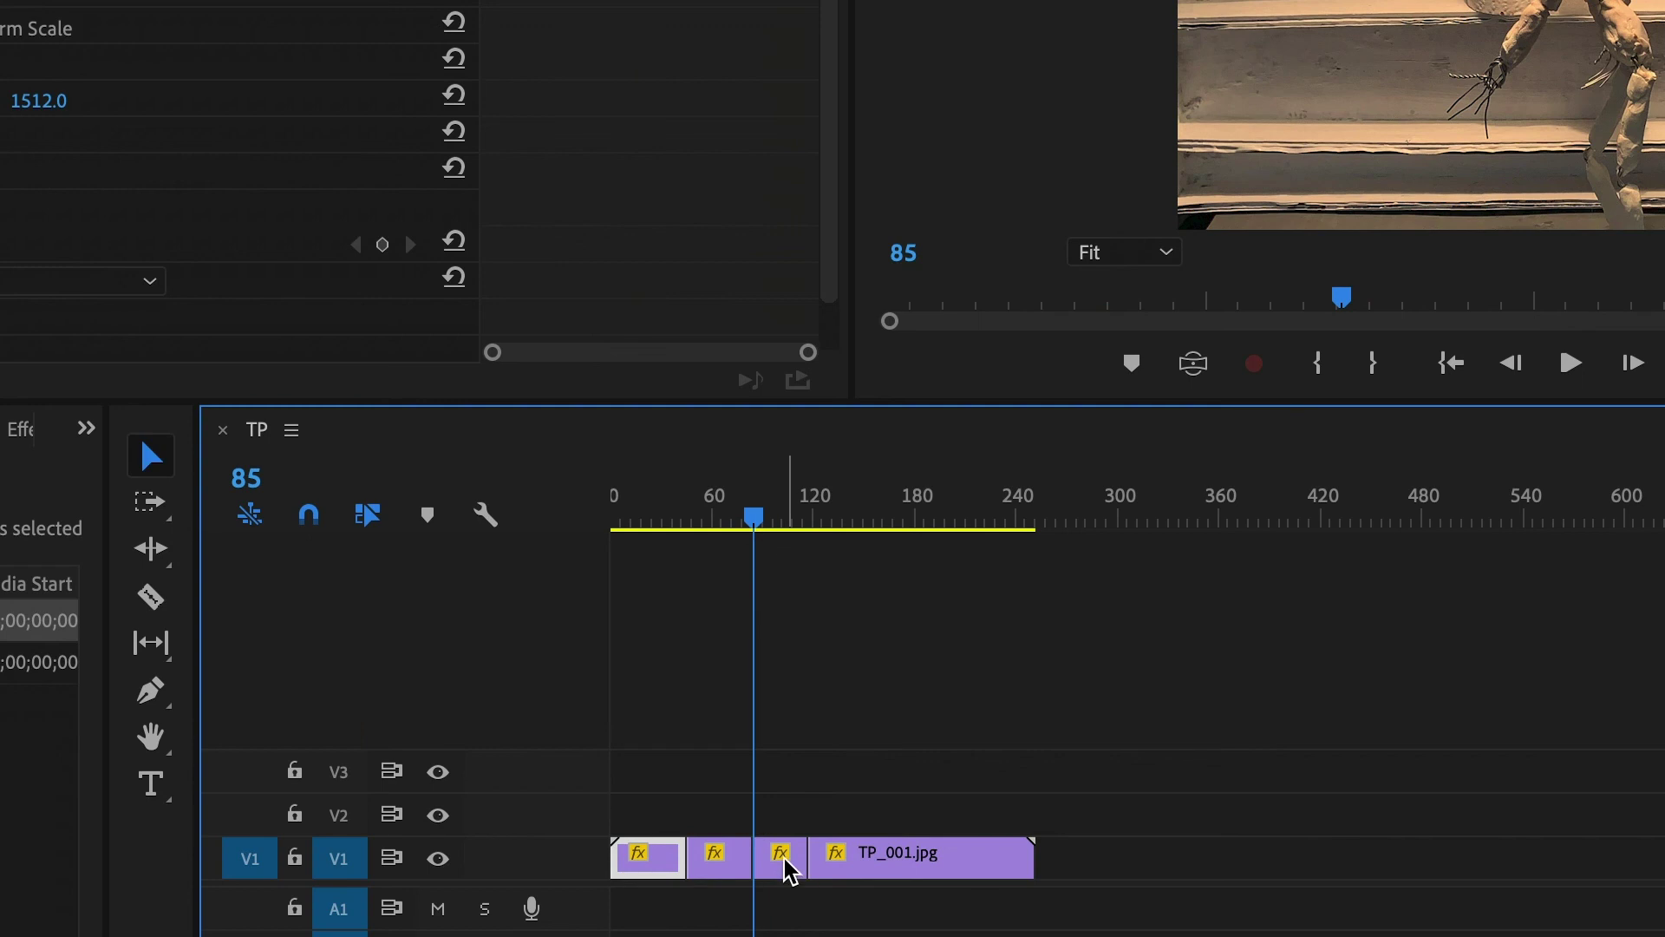
# Step: Reframe the short segment starting at frame 85 as a close-up with a Scale of 100 and a vertical Position of 889
pyautogui.click(787, 868)
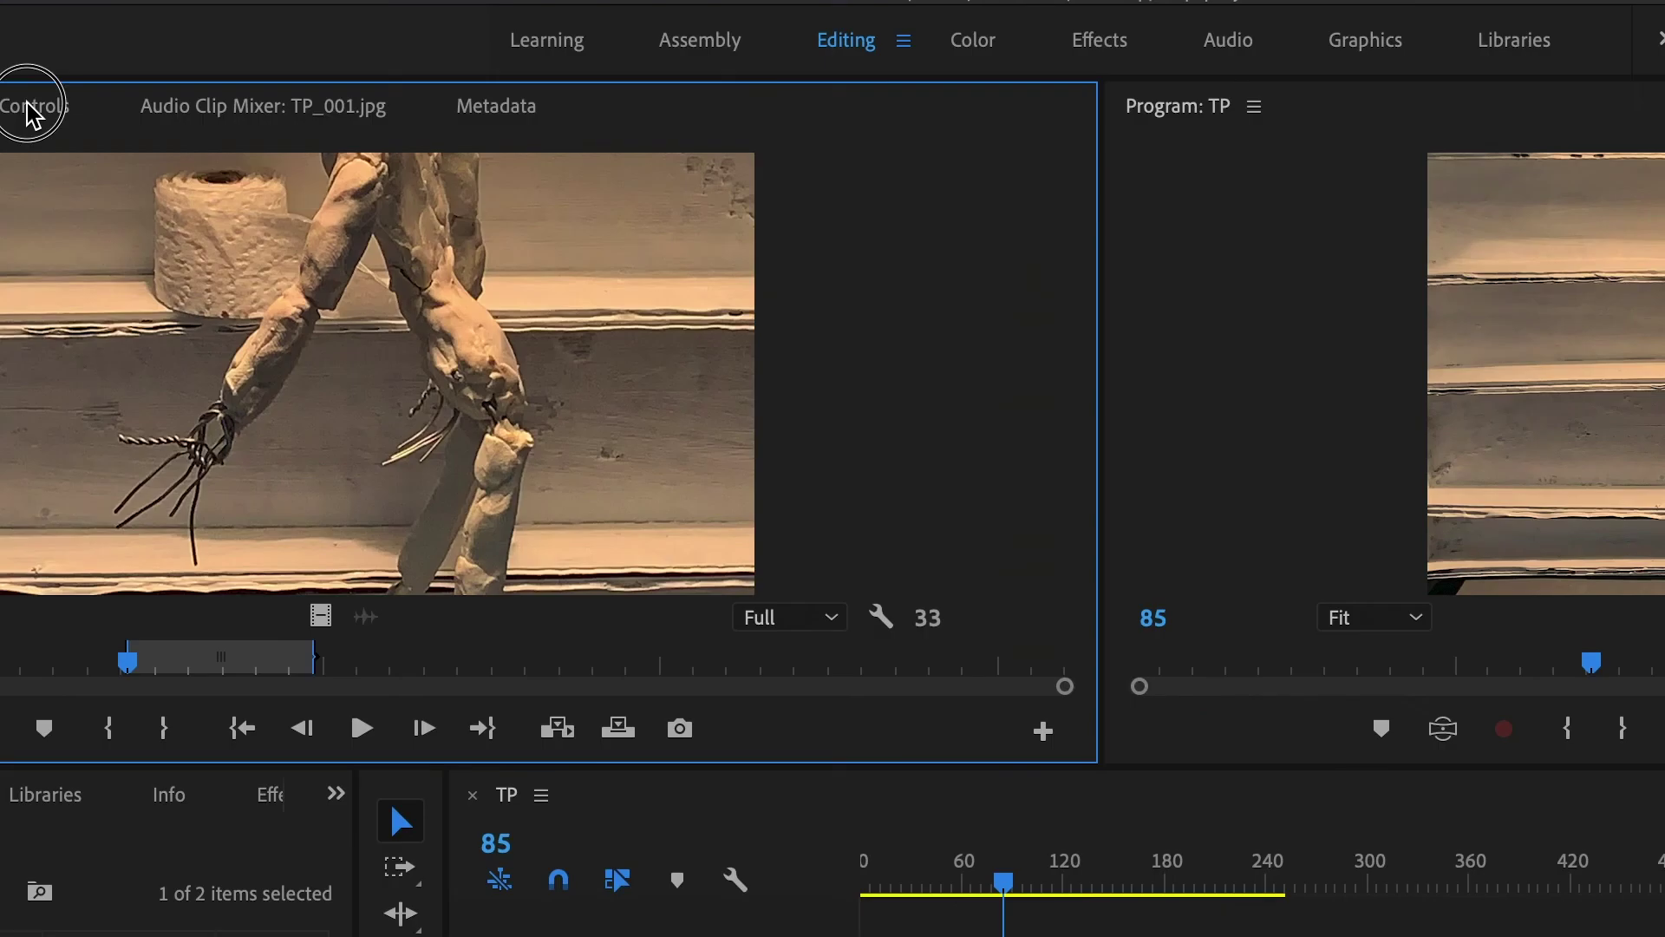
pyautogui.click(30, 113)
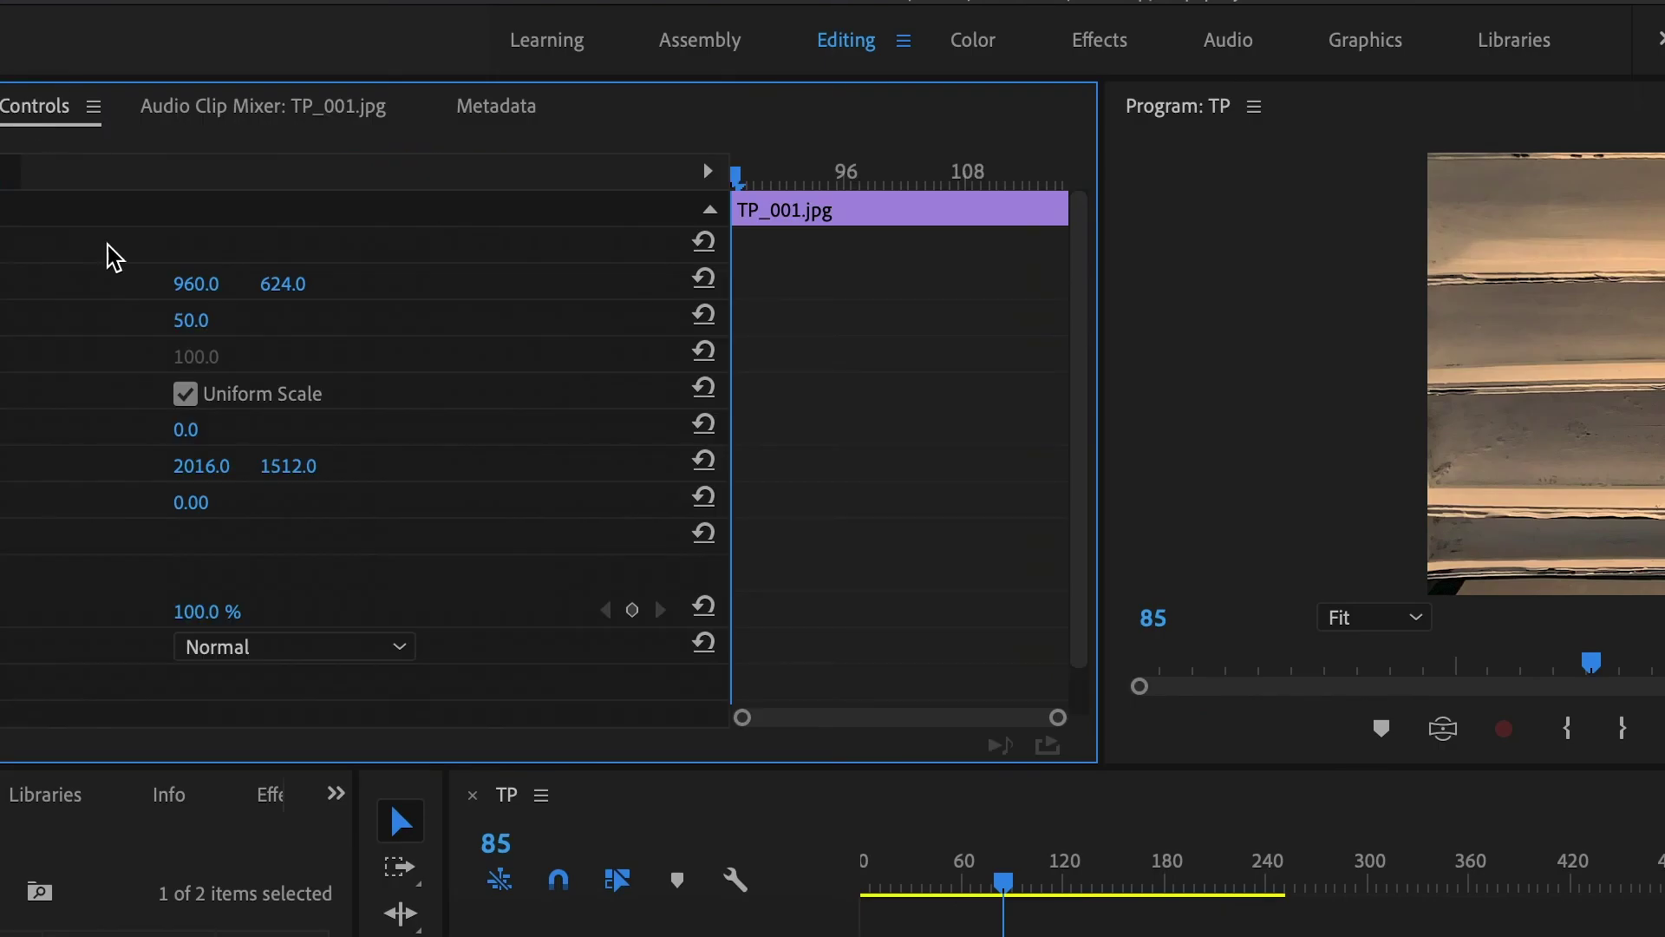
pyautogui.click(217, 314)
pyautogui.click(220, 311)
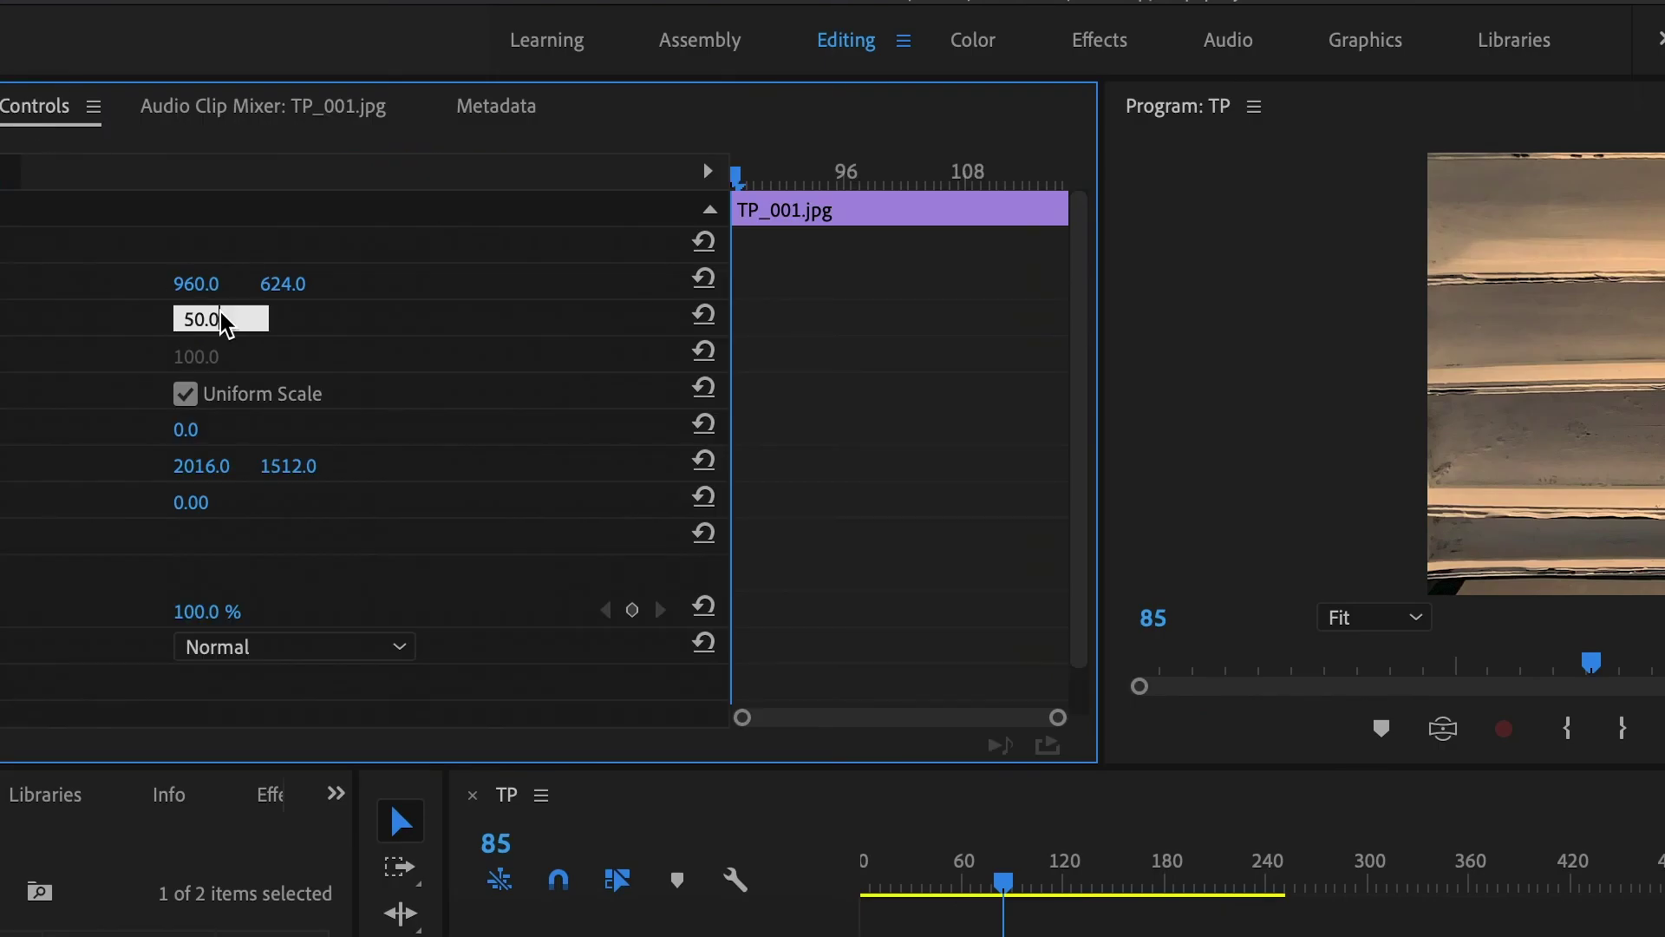
pyautogui.doubleClick(217, 312)
pyautogui.write('100')
pyautogui.press('Return')
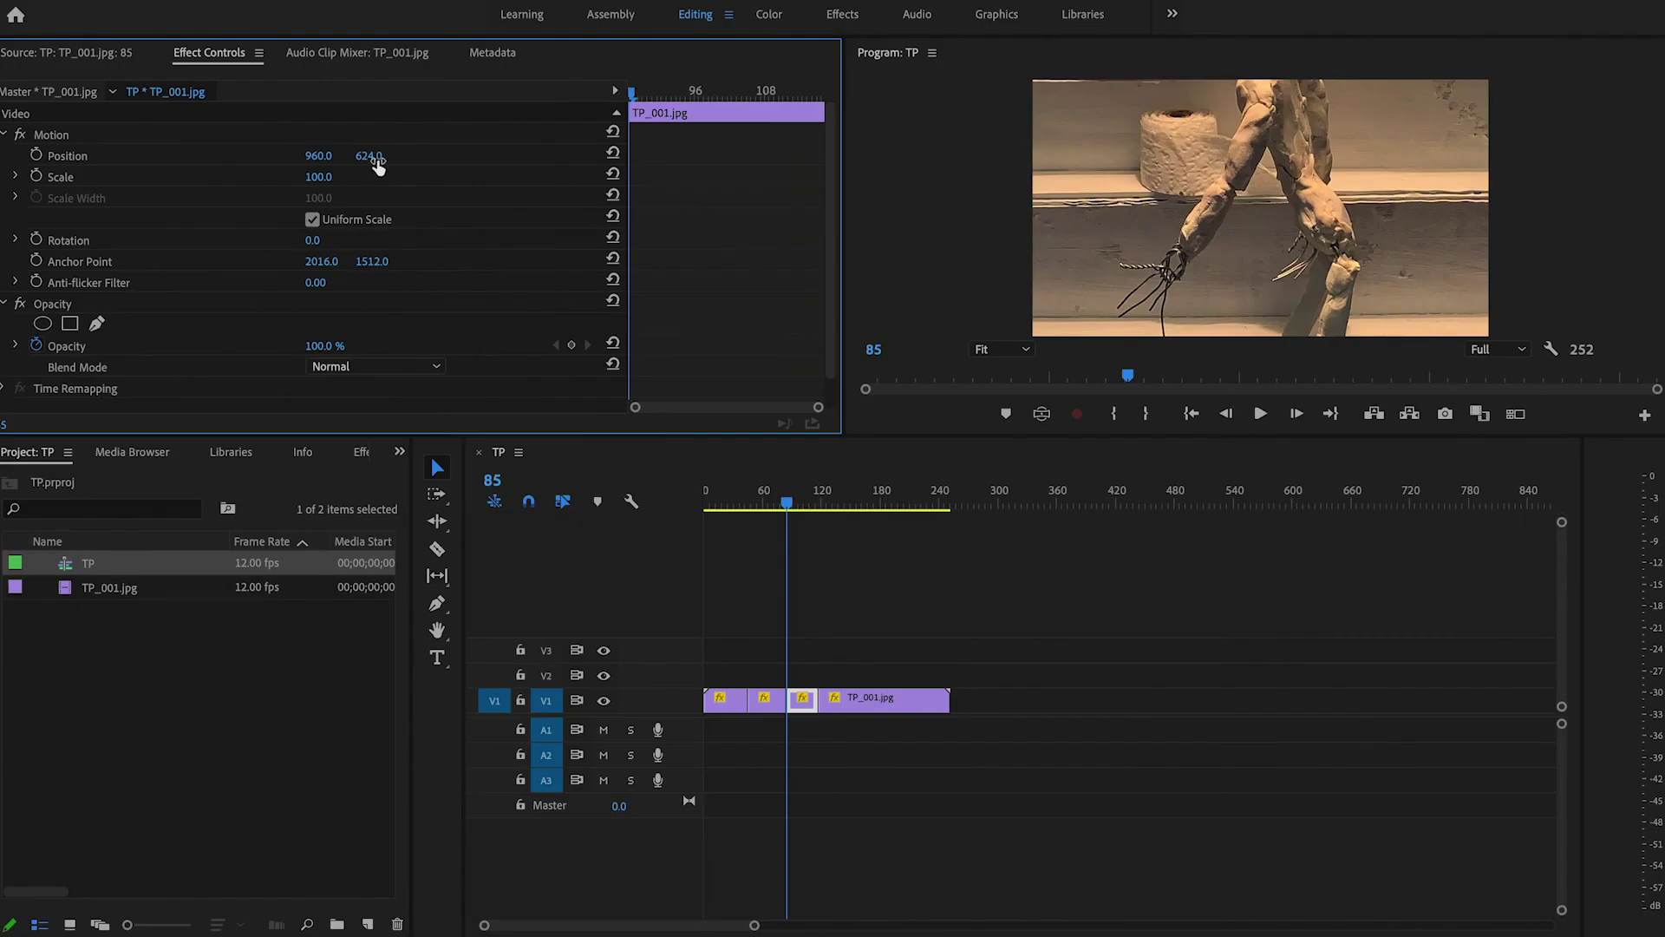
pyautogui.moveTo(378, 164); pyautogui.dragTo(555, 165)
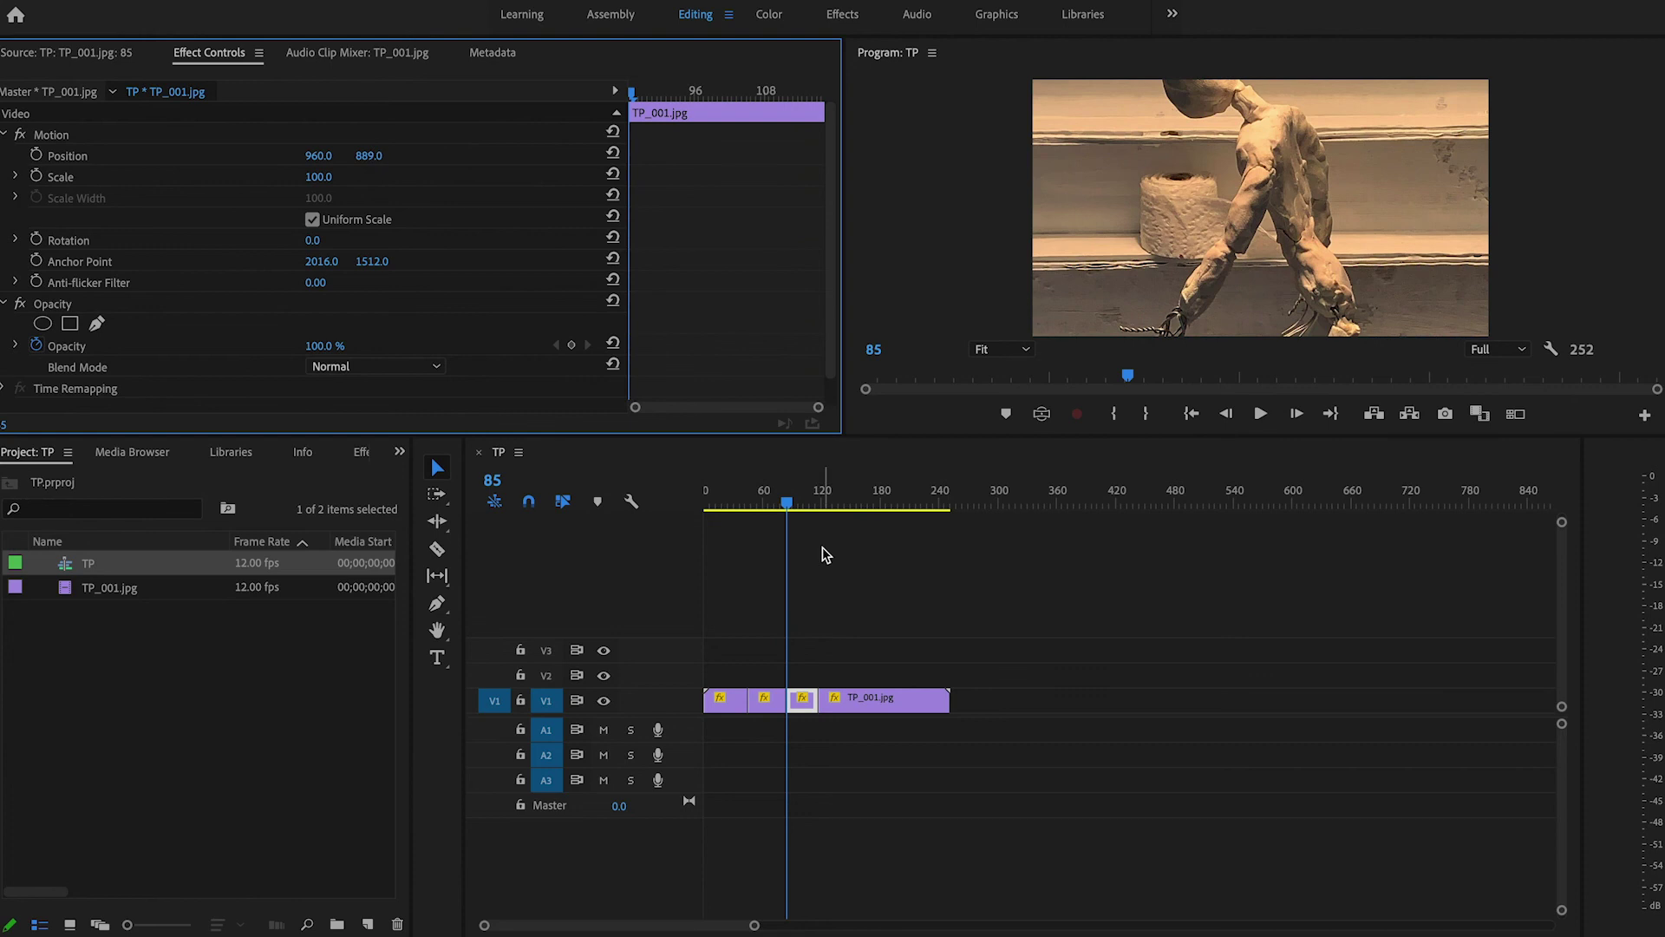
# Step: Play the sequence through the close-up segment and into the last segment to review the framing changes
pyautogui.click(763, 503)
pyautogui.press('space')
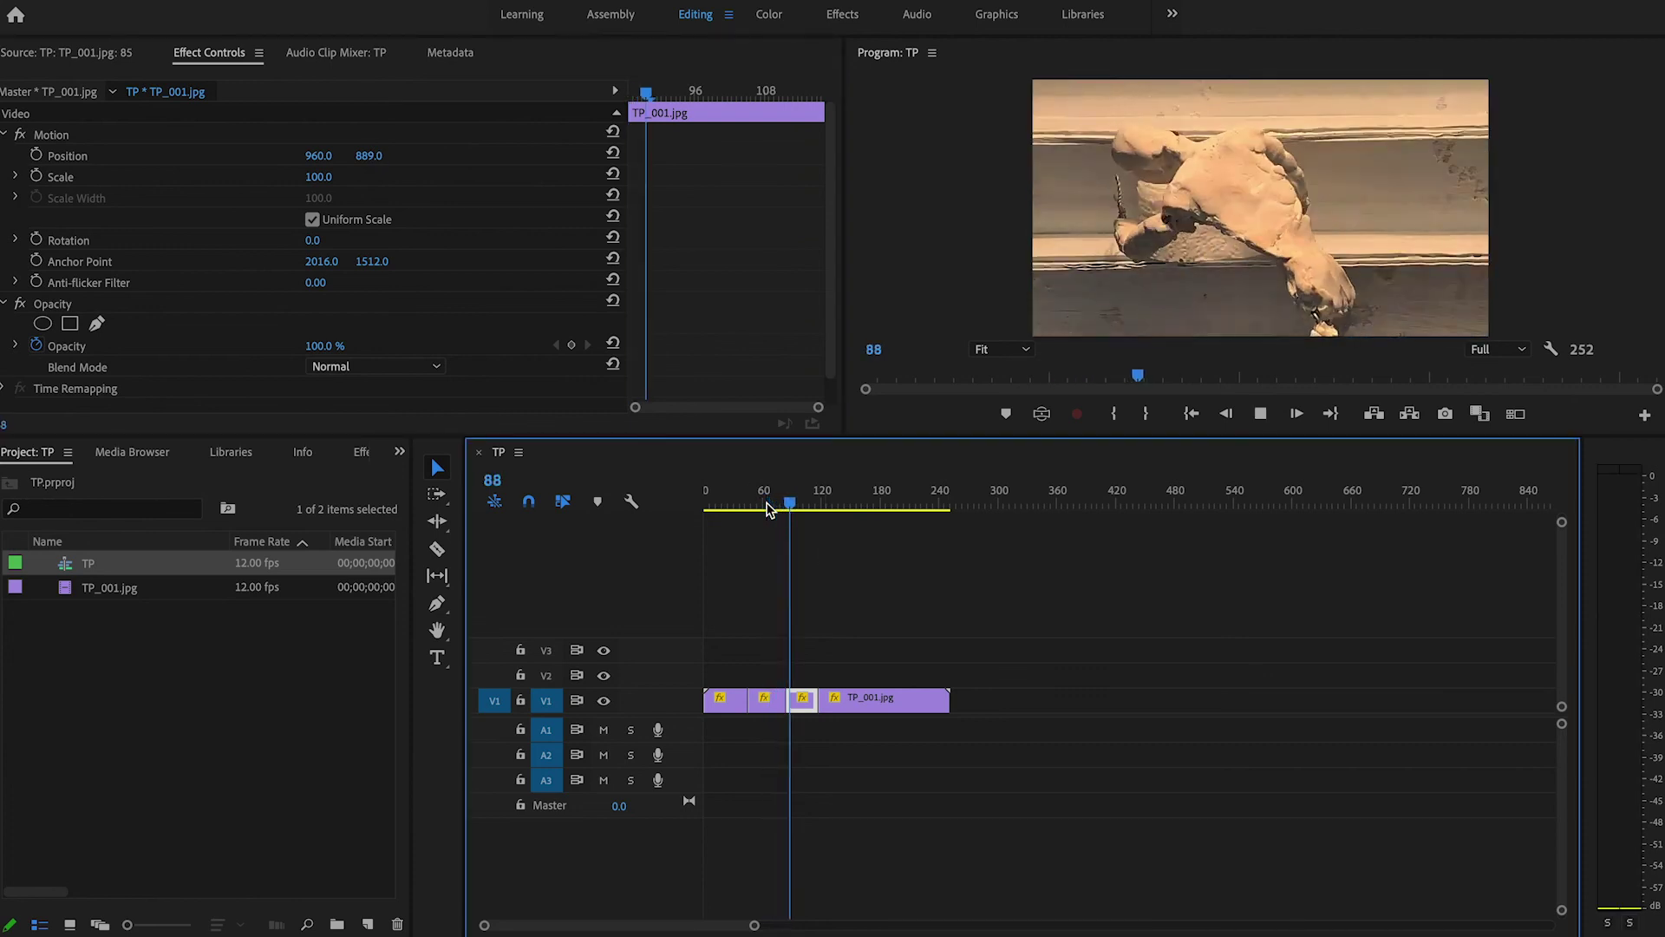
pyautogui.press('space')
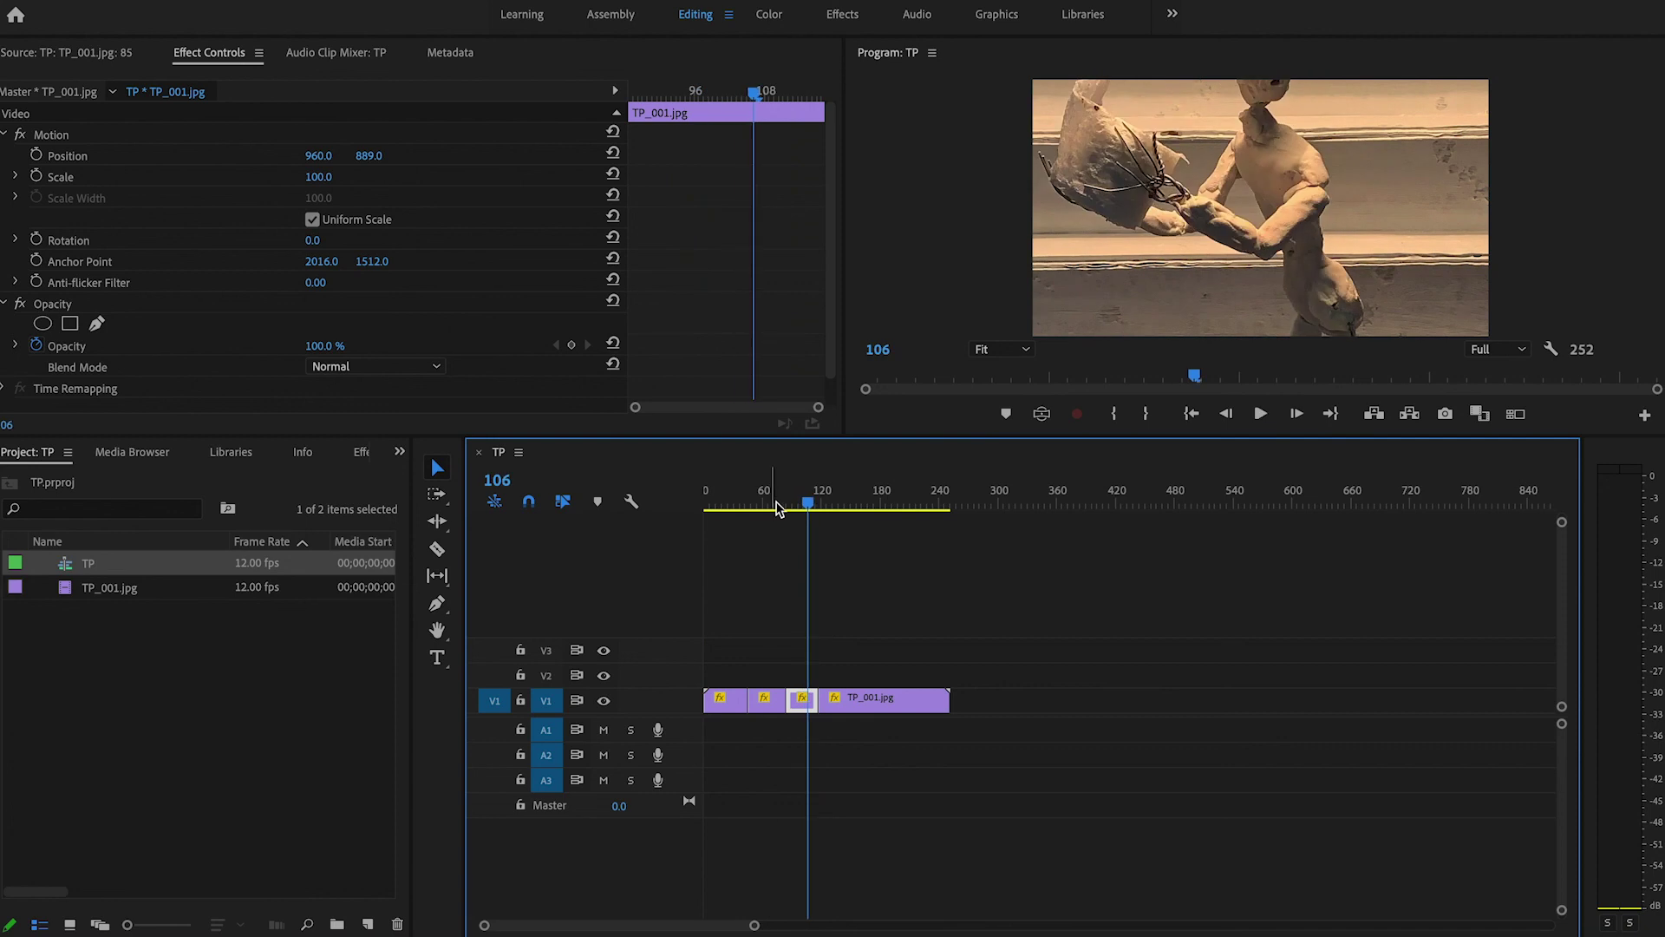
pyautogui.press('space')
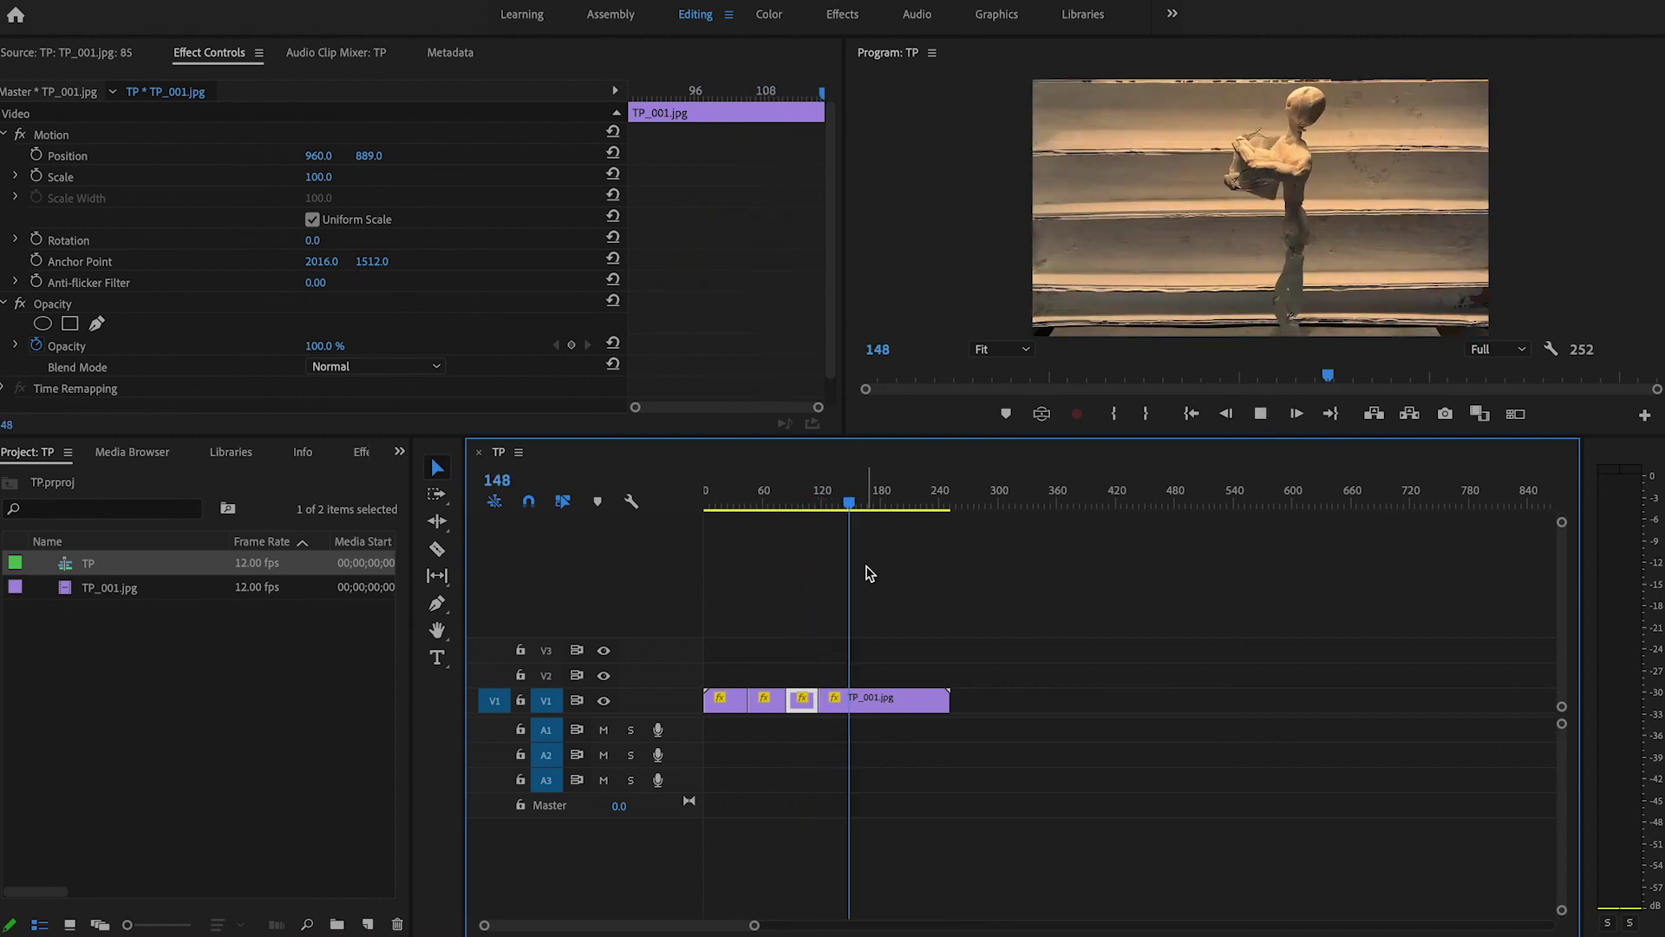
pyautogui.press('space')
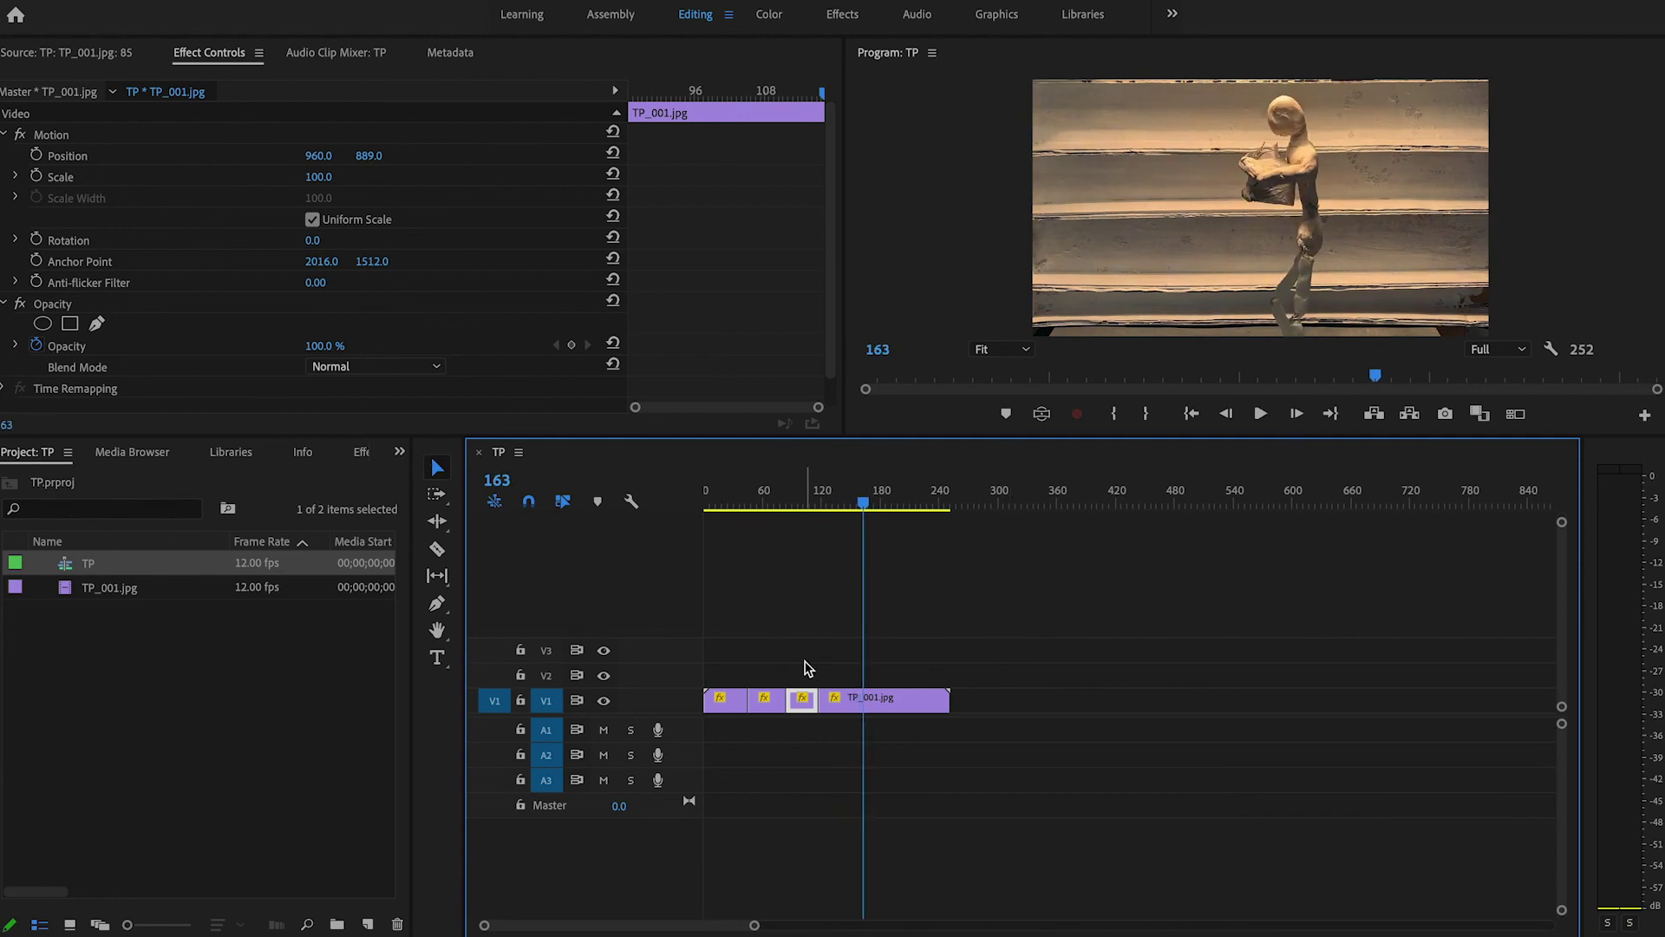
# Step: Examine the last segment's Motion settings, deselect it and return the playhead to the start of the sequence
pyautogui.doubleClick(882, 698)
pyautogui.click(215, 53)
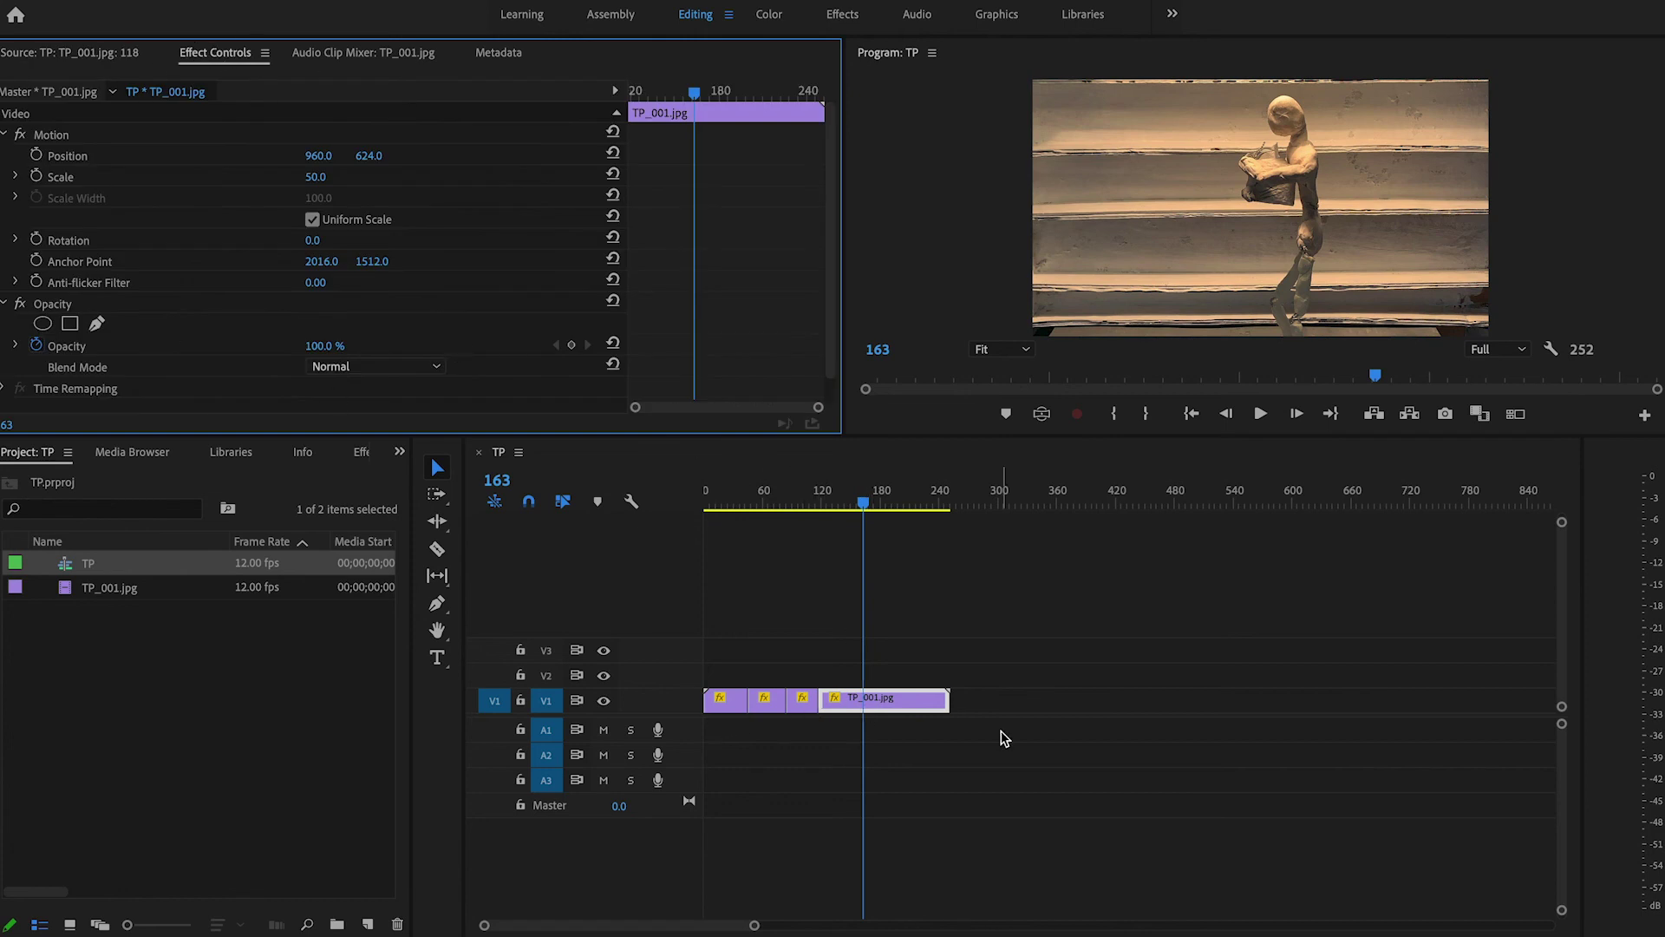
pyautogui.moveTo(872, 501); pyautogui.dragTo(739, 499)
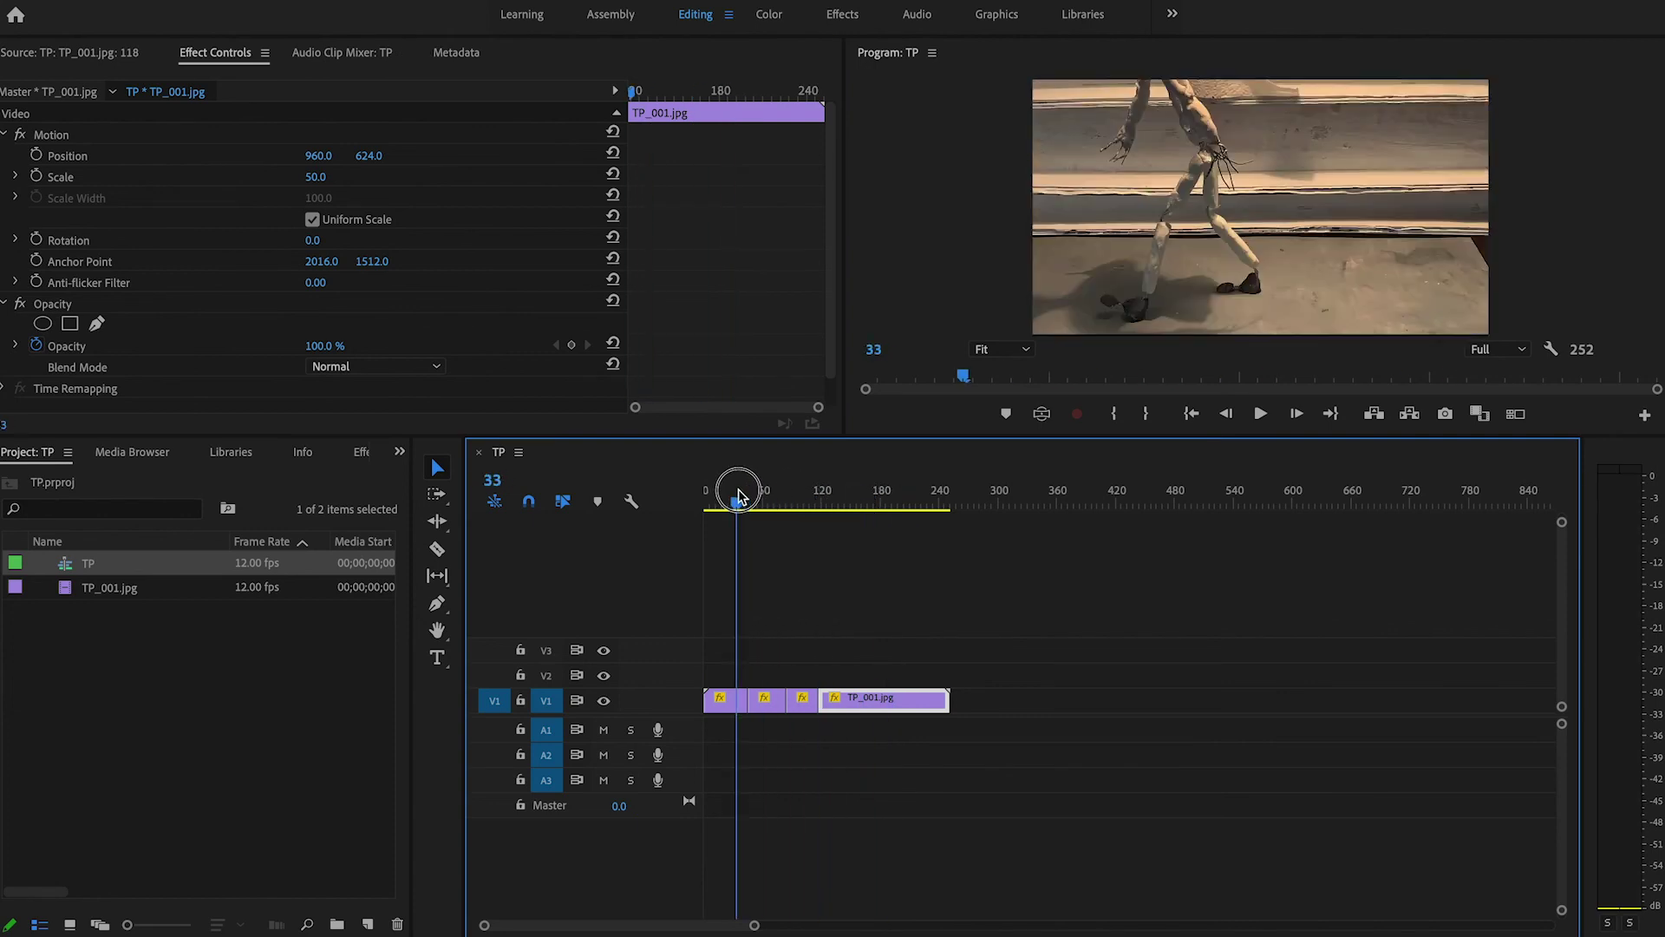
pyautogui.click(884, 585)
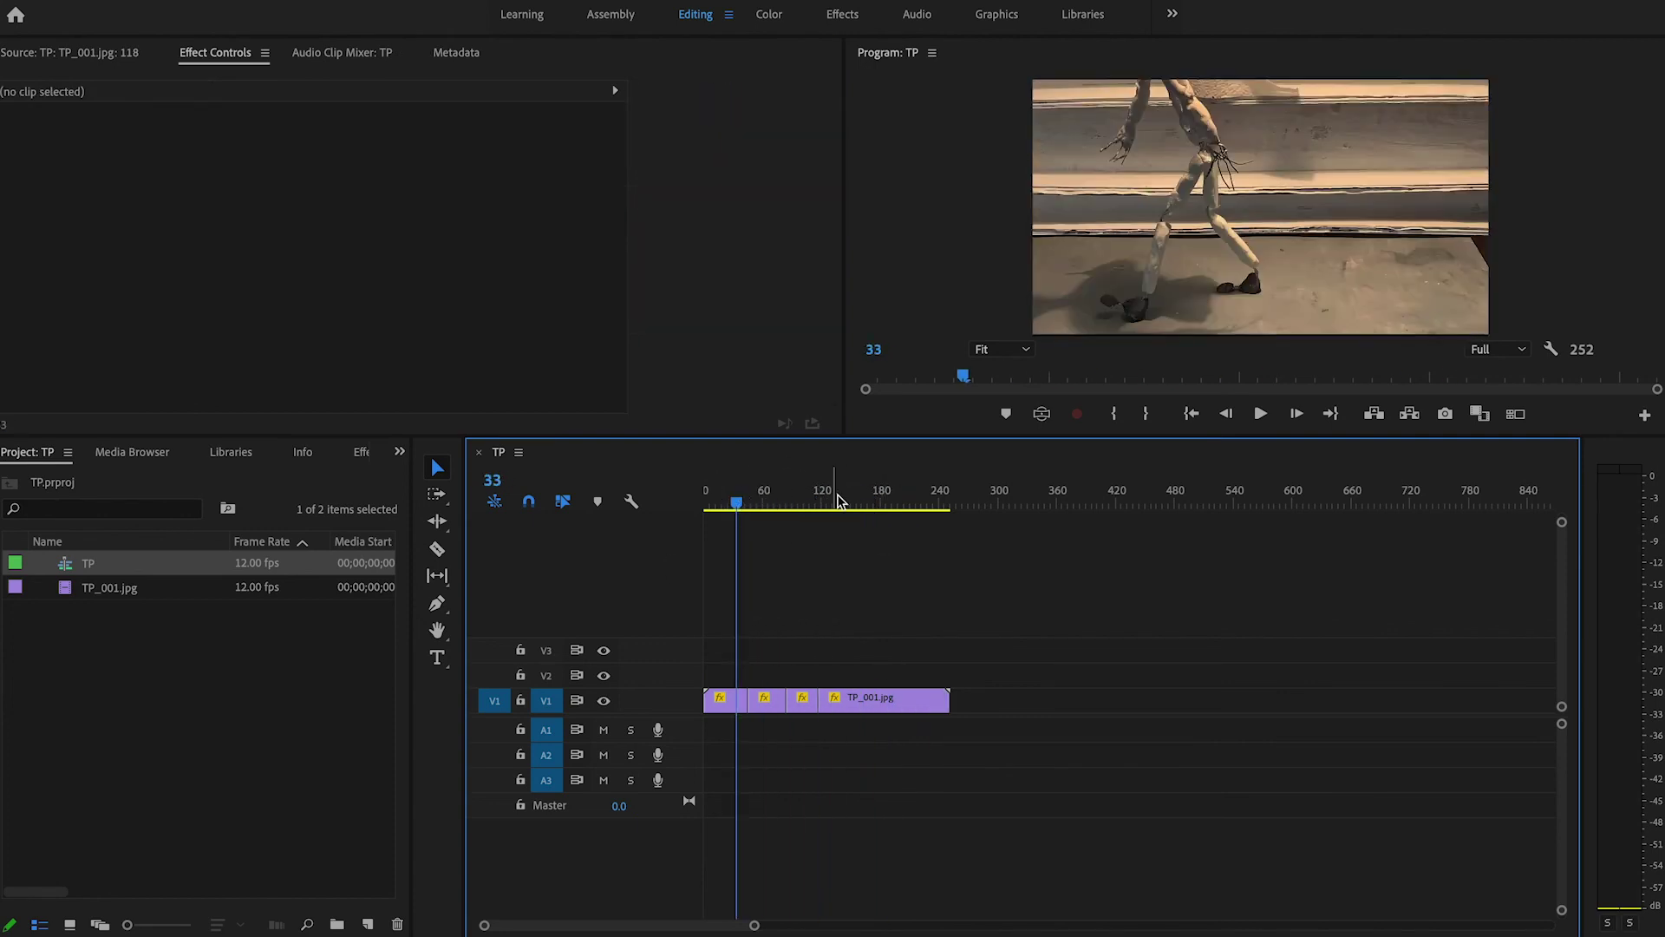
pyautogui.moveTo(807, 502); pyautogui.dragTo(659, 502)
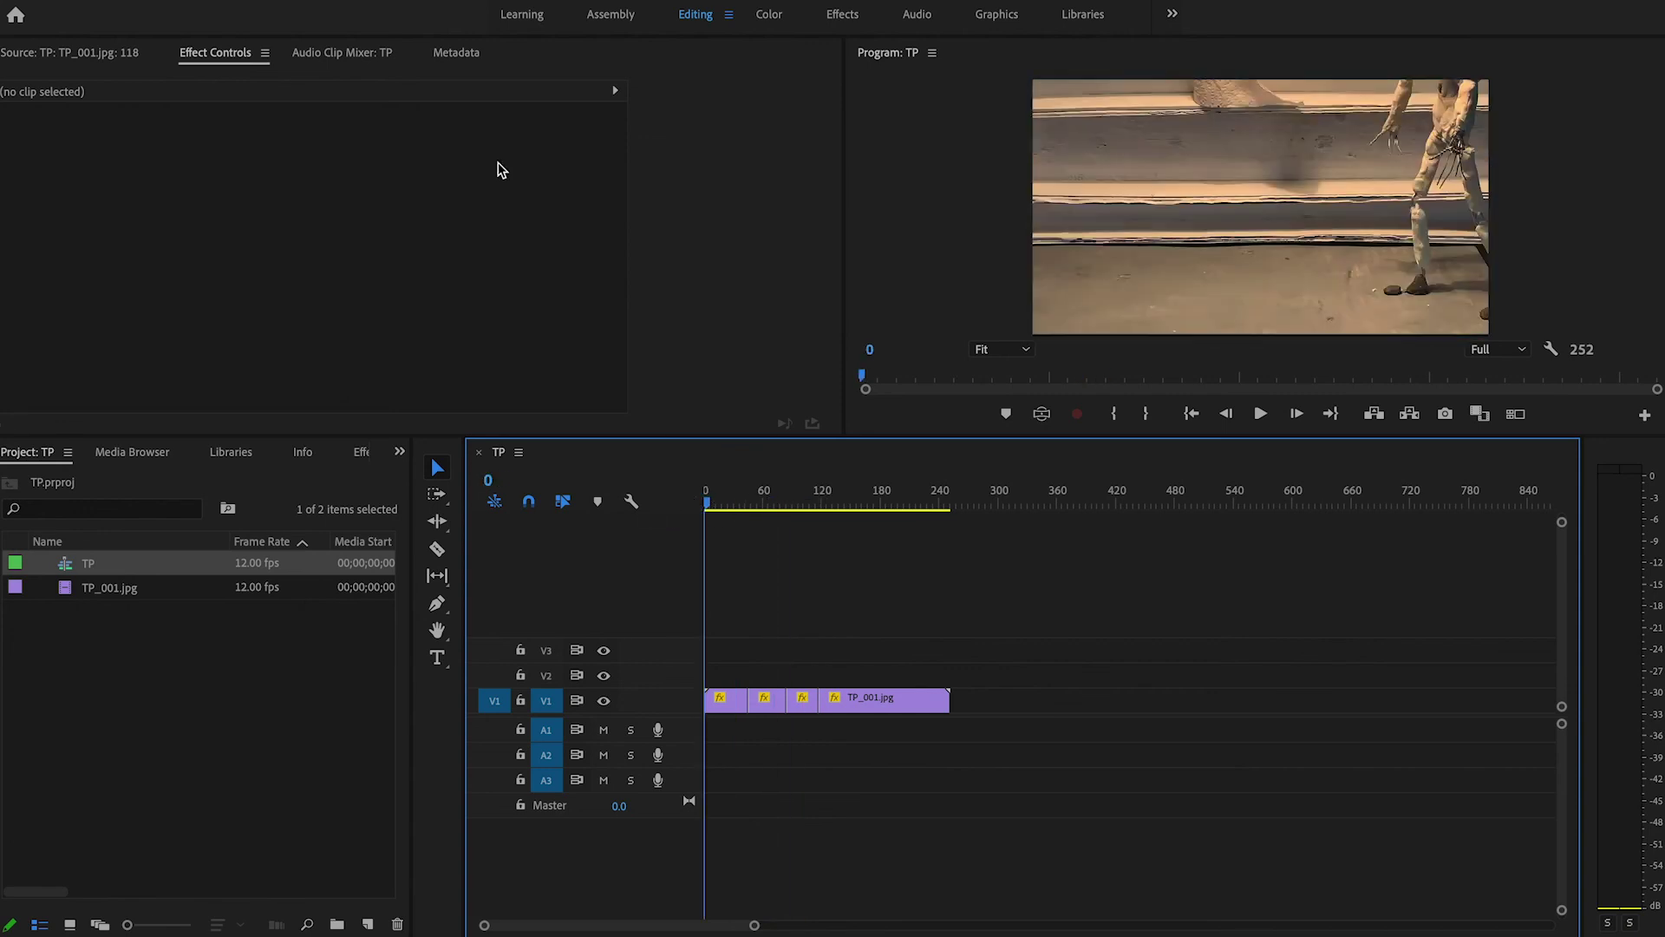
# Step: Export the TP sequence as H.264 with the Match Source - High bitrate preset, saved to the Desktop as TP_1.mp4
pyautogui.click(165, 0)
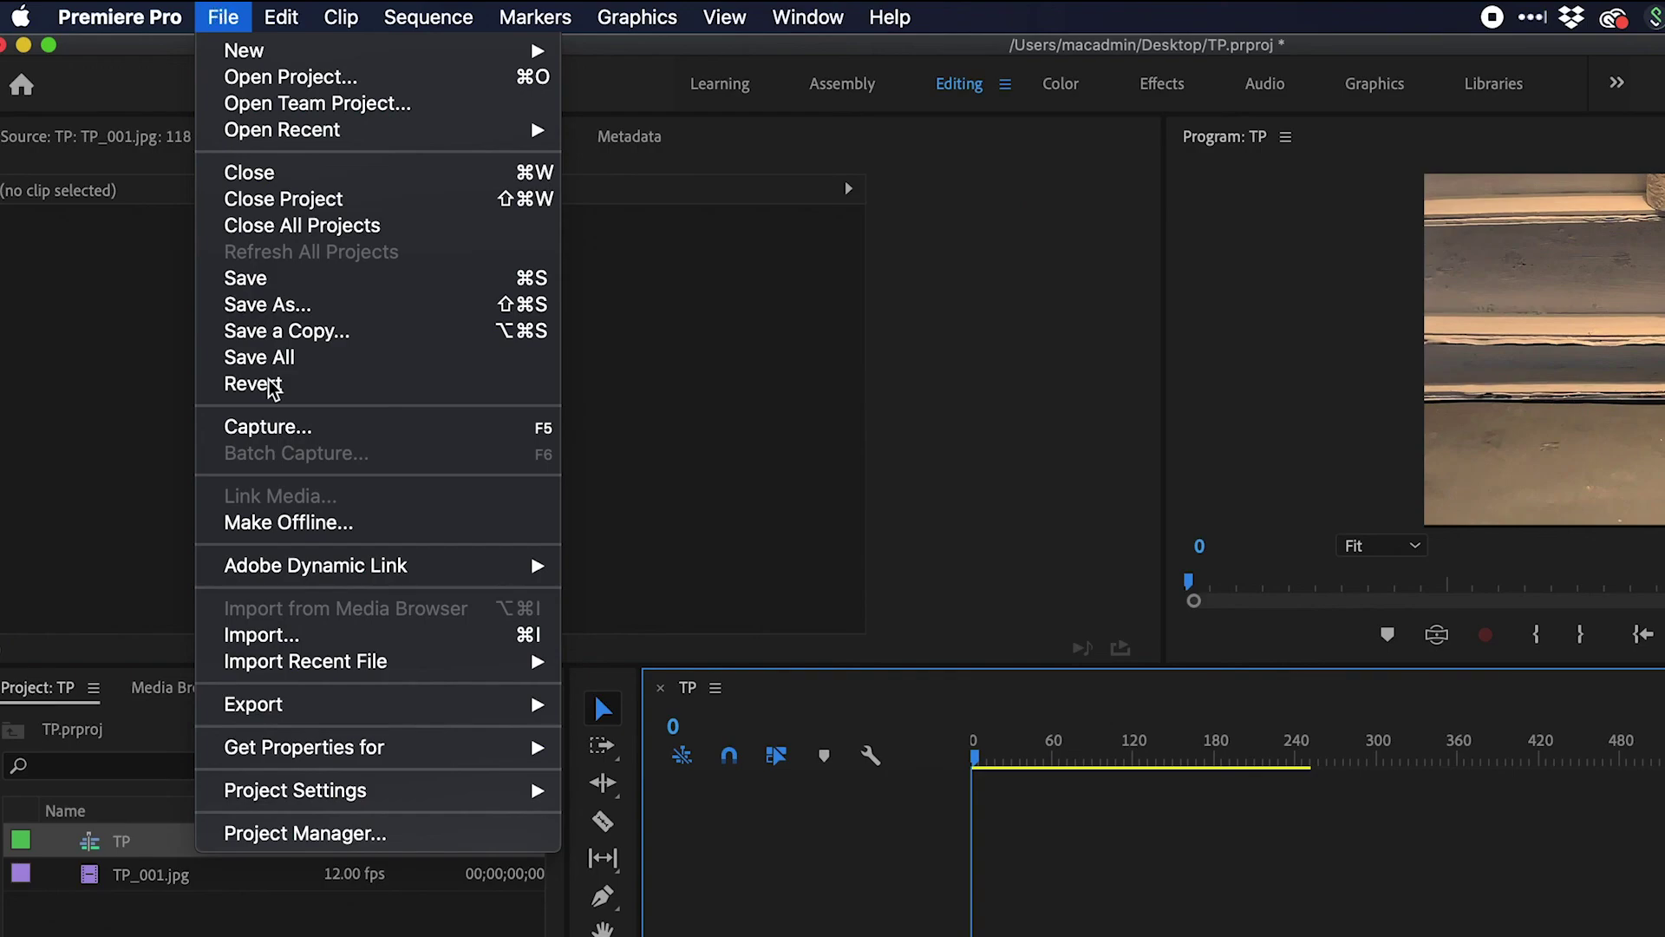
pyautogui.moveTo(473, 703)
pyautogui.click(661, 718)
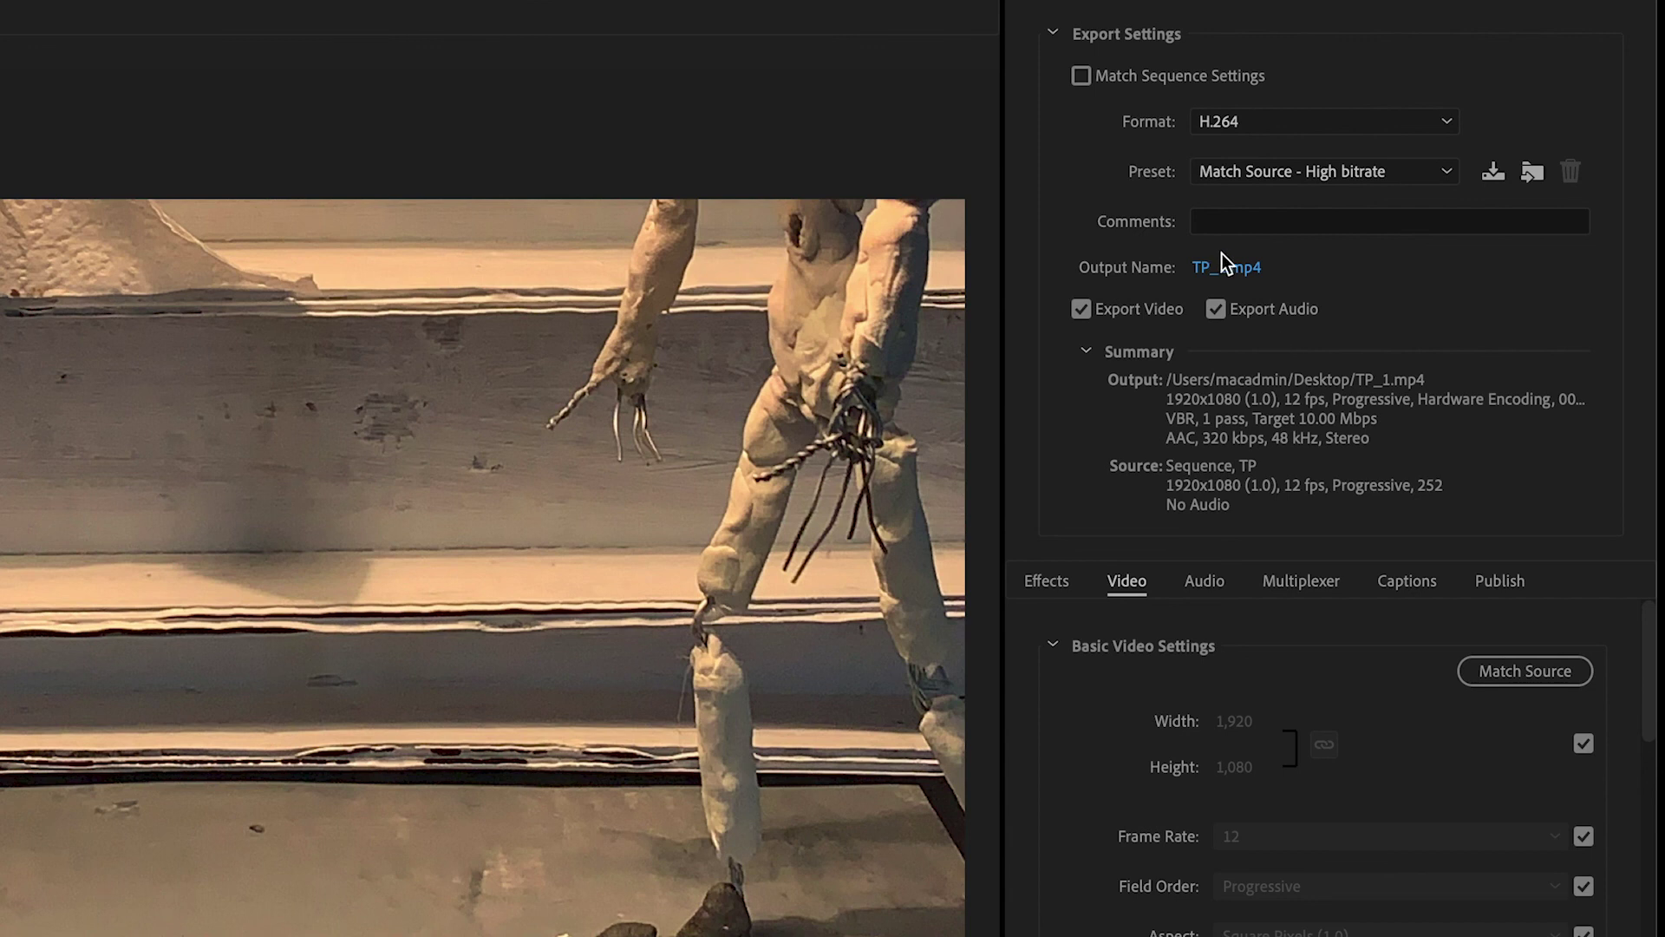
pyautogui.click(1249, 270)
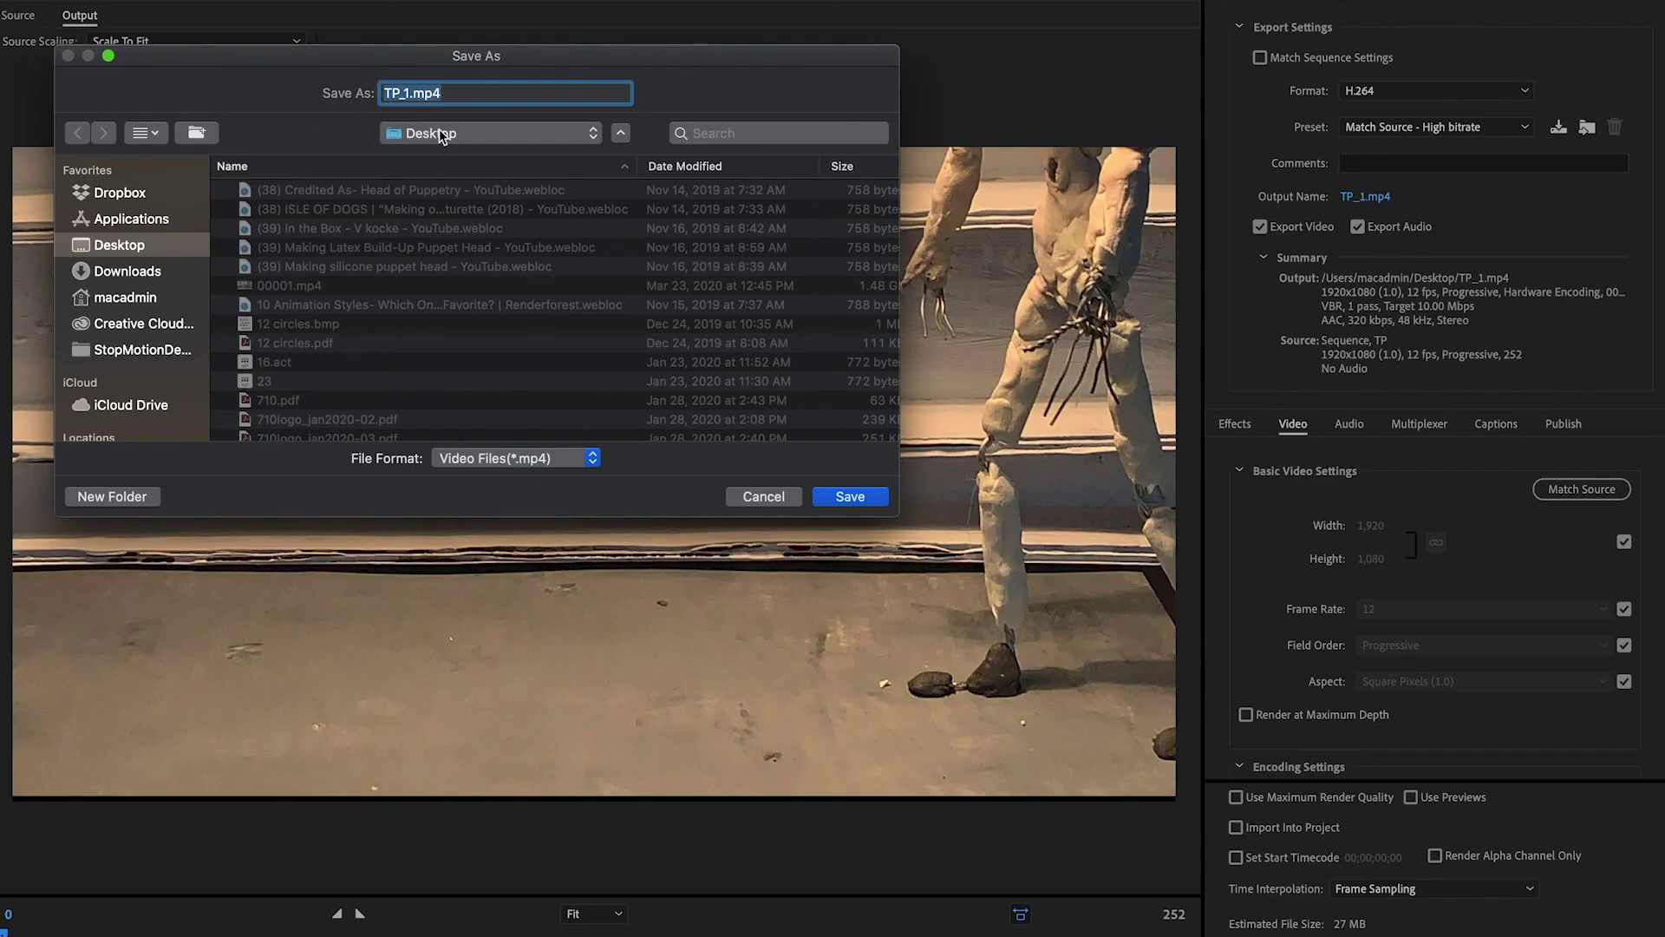
pyautogui.click(854, 498)
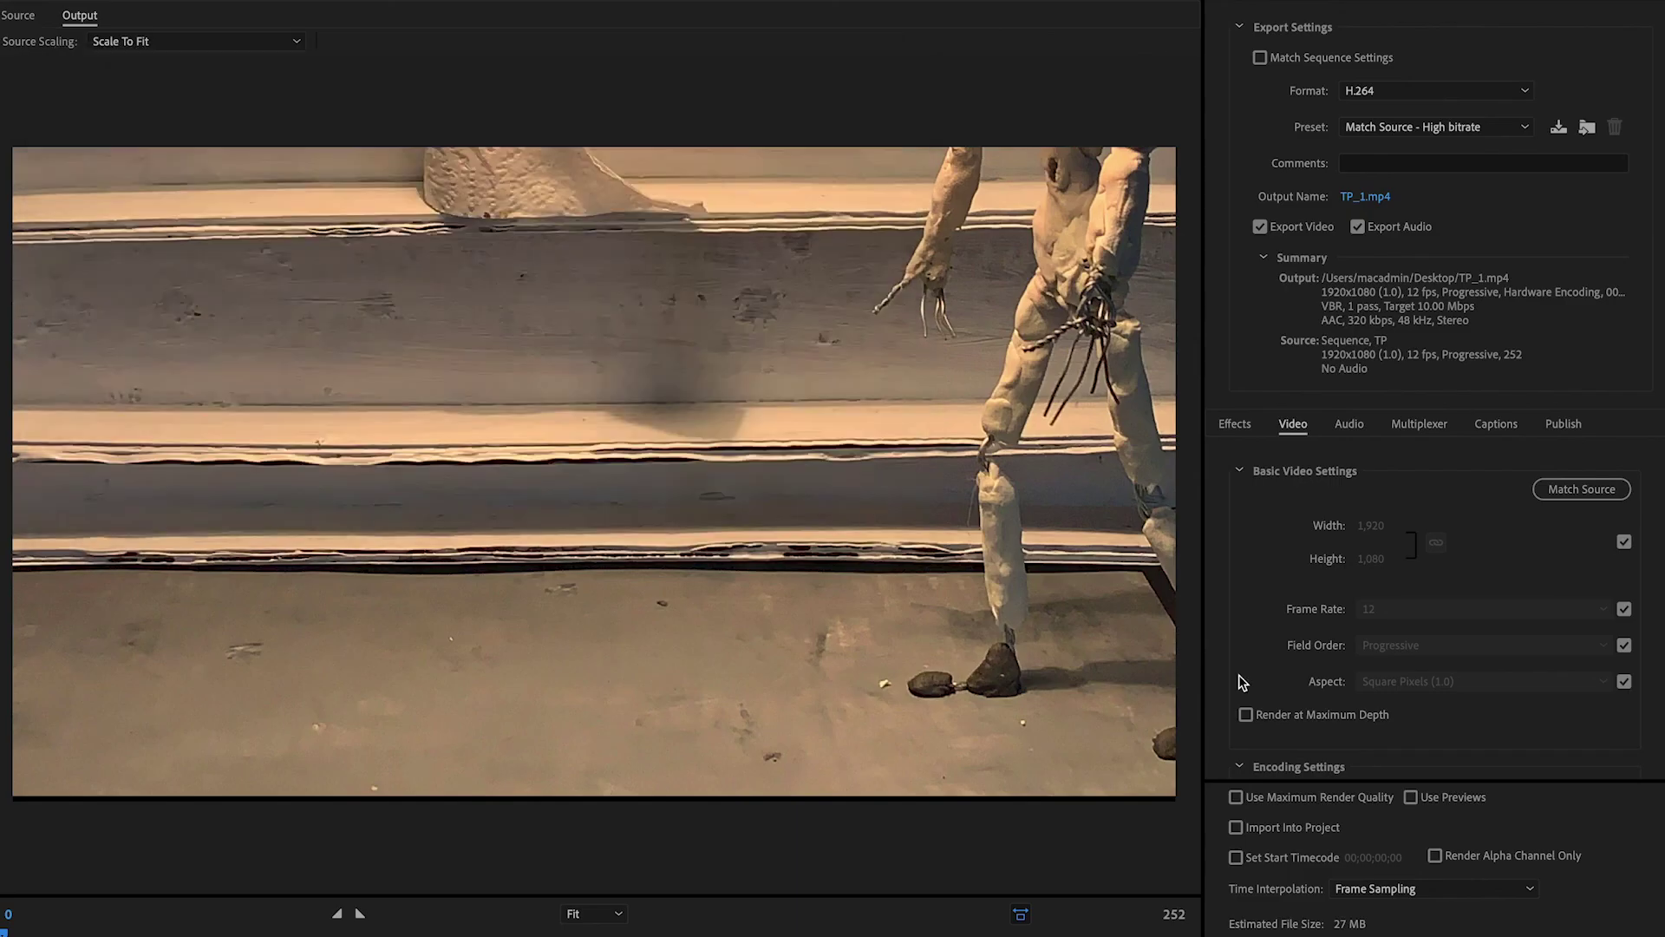
pyautogui.click(1518, 933)
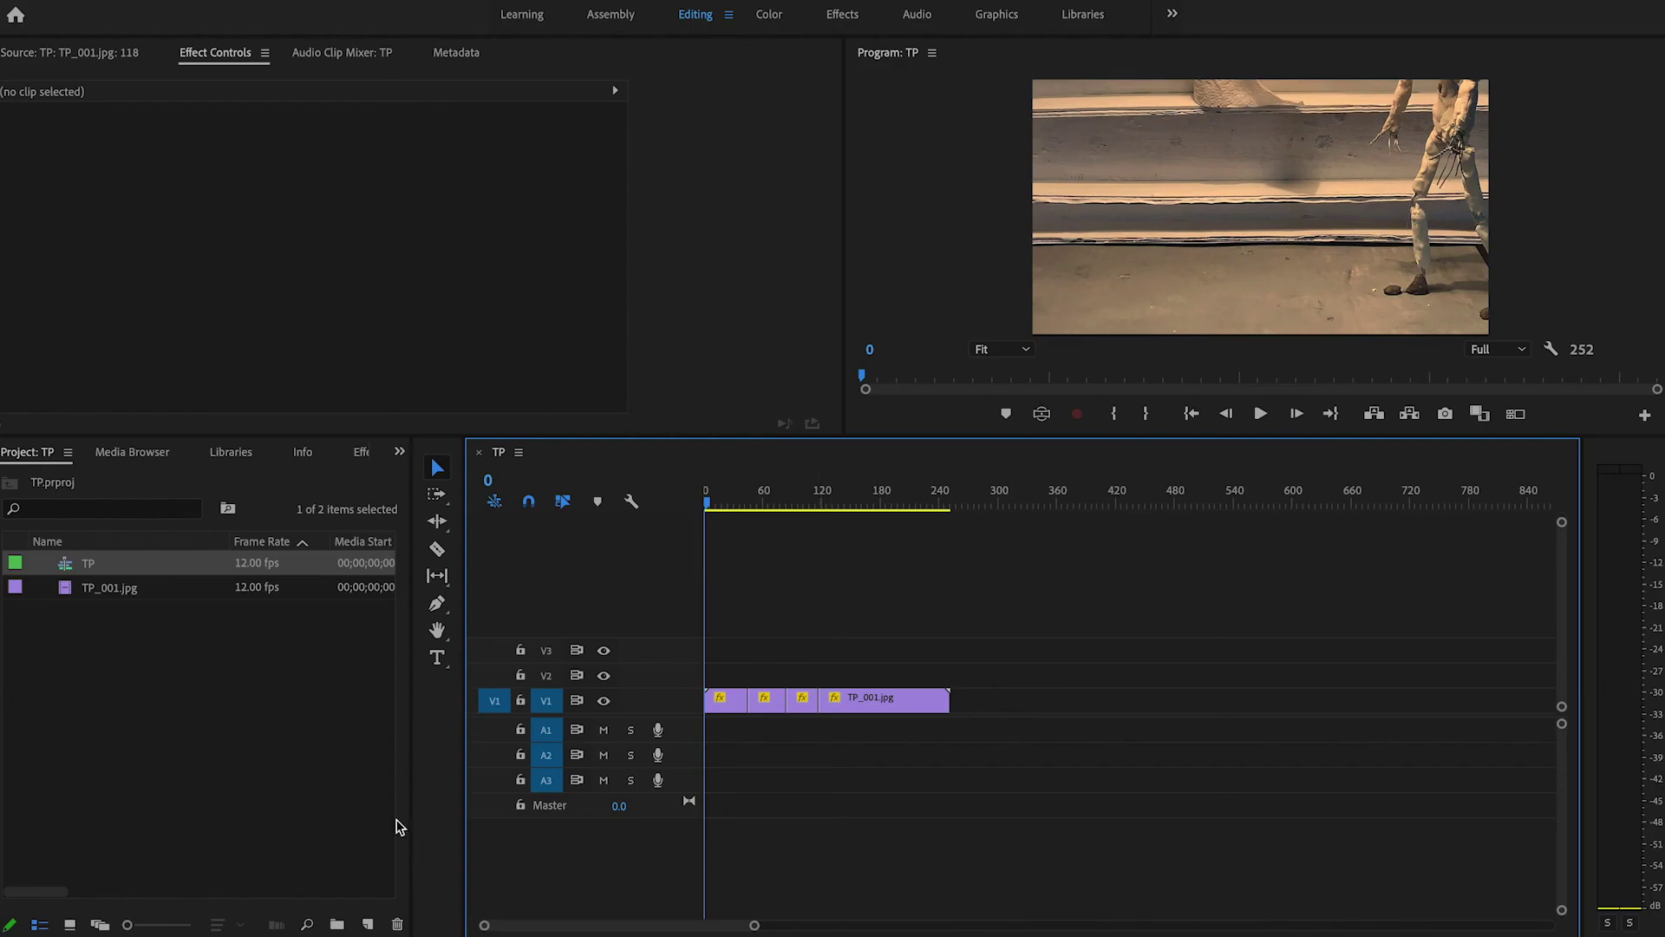
# Step: Switch to Finder and preview the exported TP_1.mp4 on the Desktop, closing the preview when finished
pyautogui.click(564, 928)
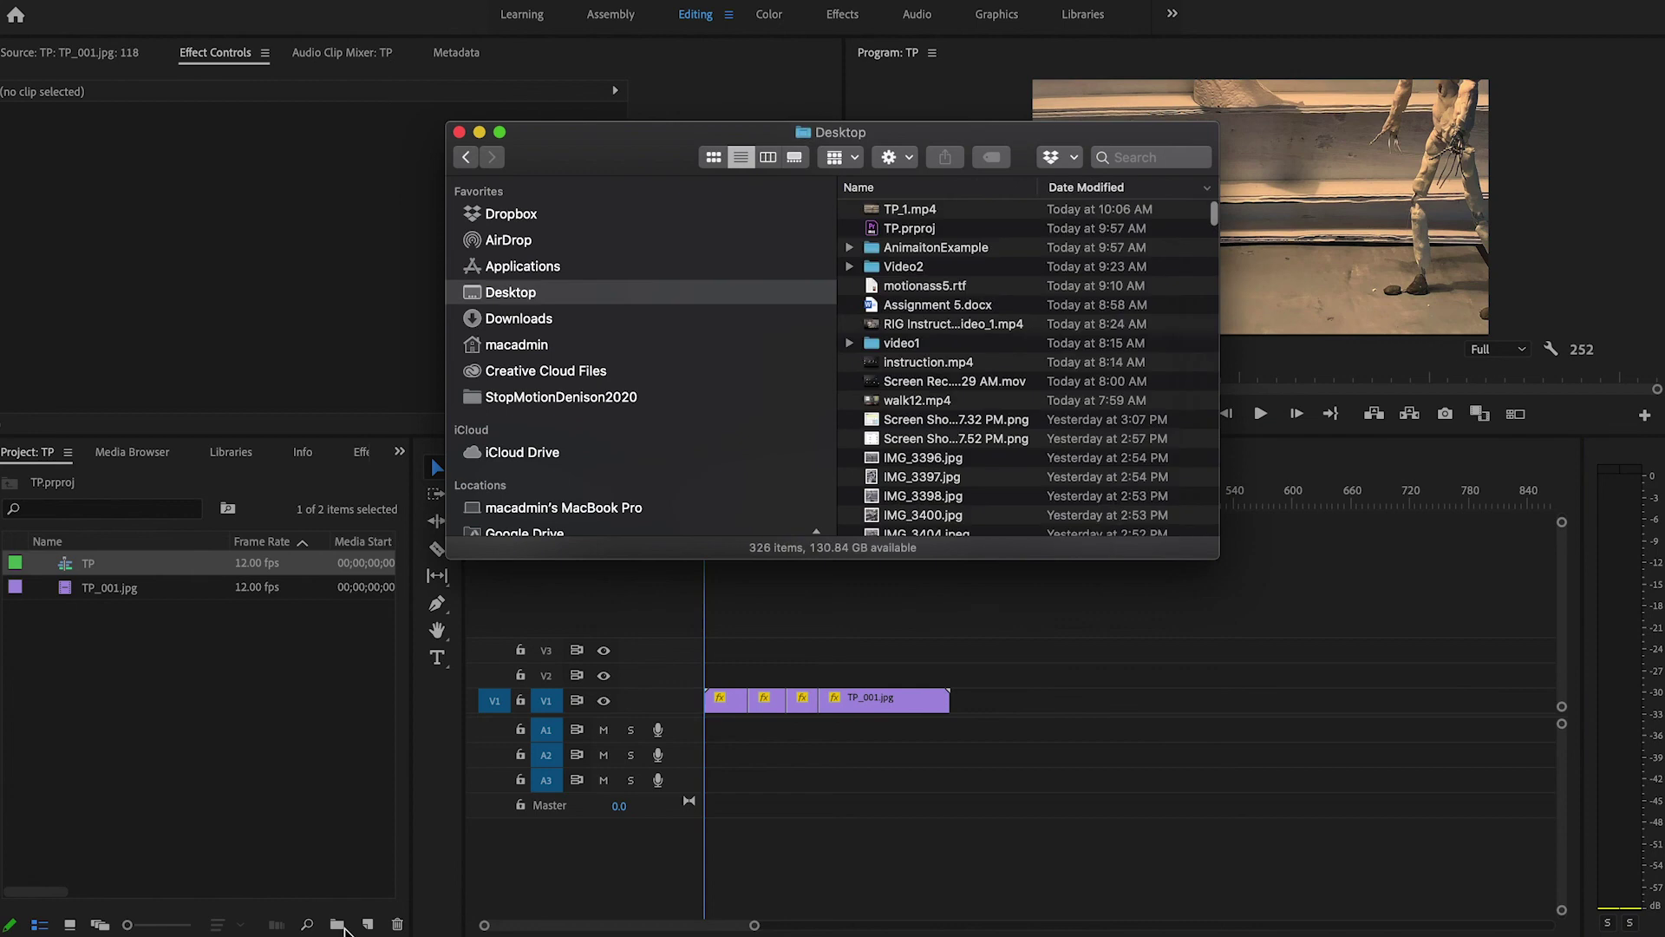
pyautogui.click(909, 213)
pyautogui.press('space')
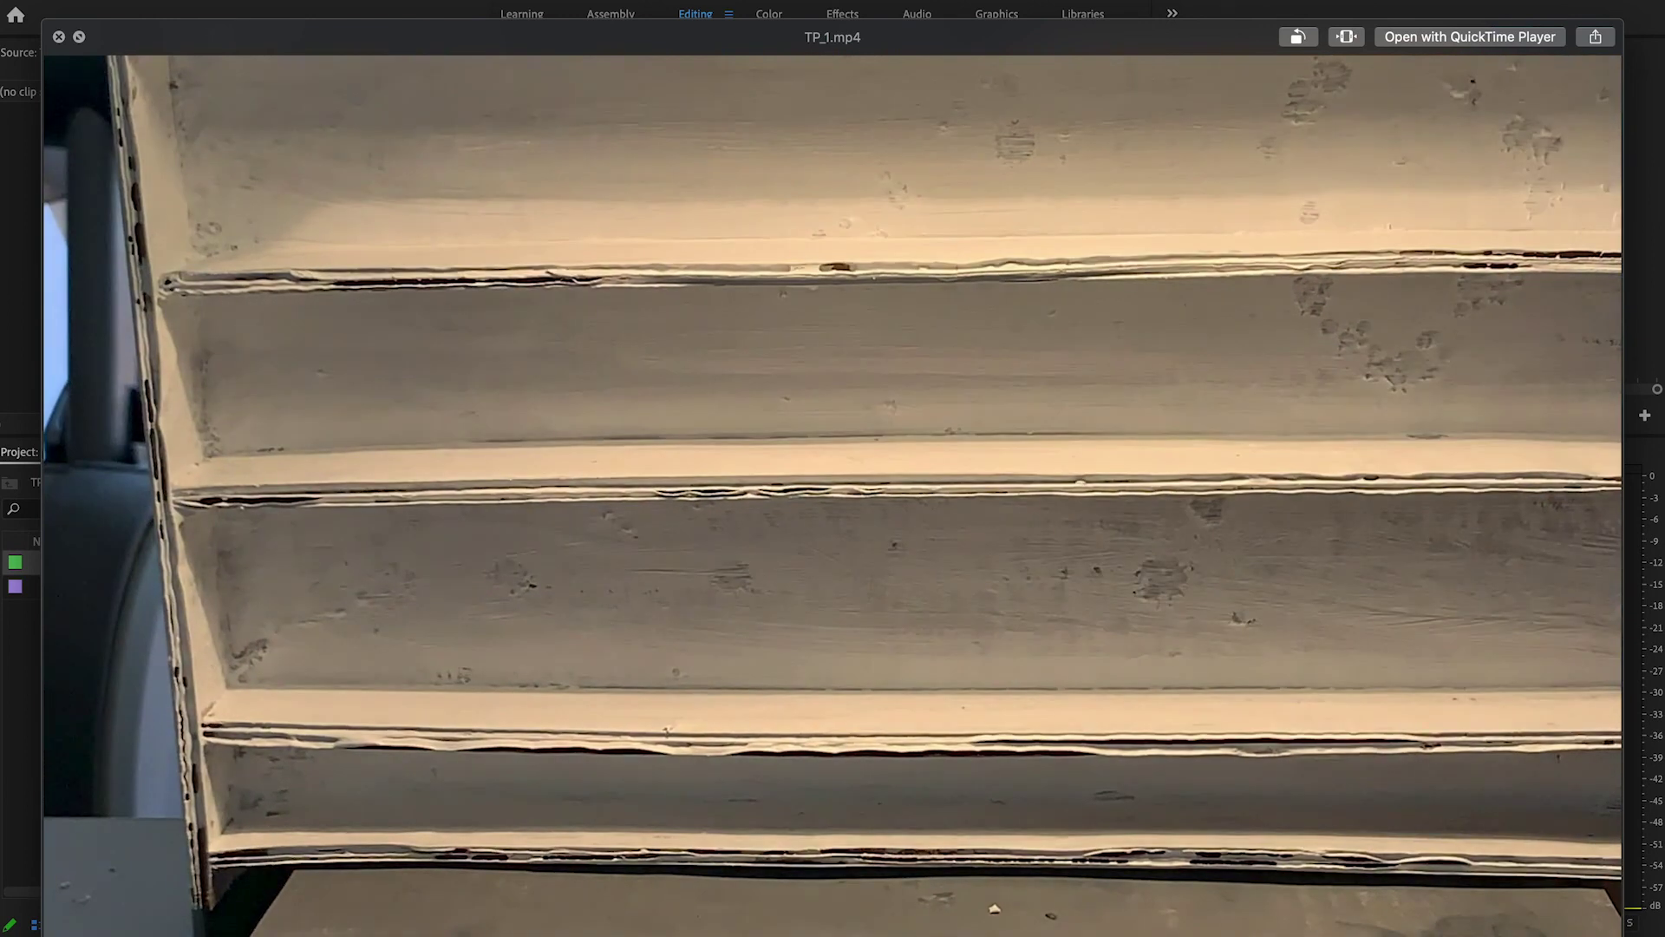
pyautogui.press('space')
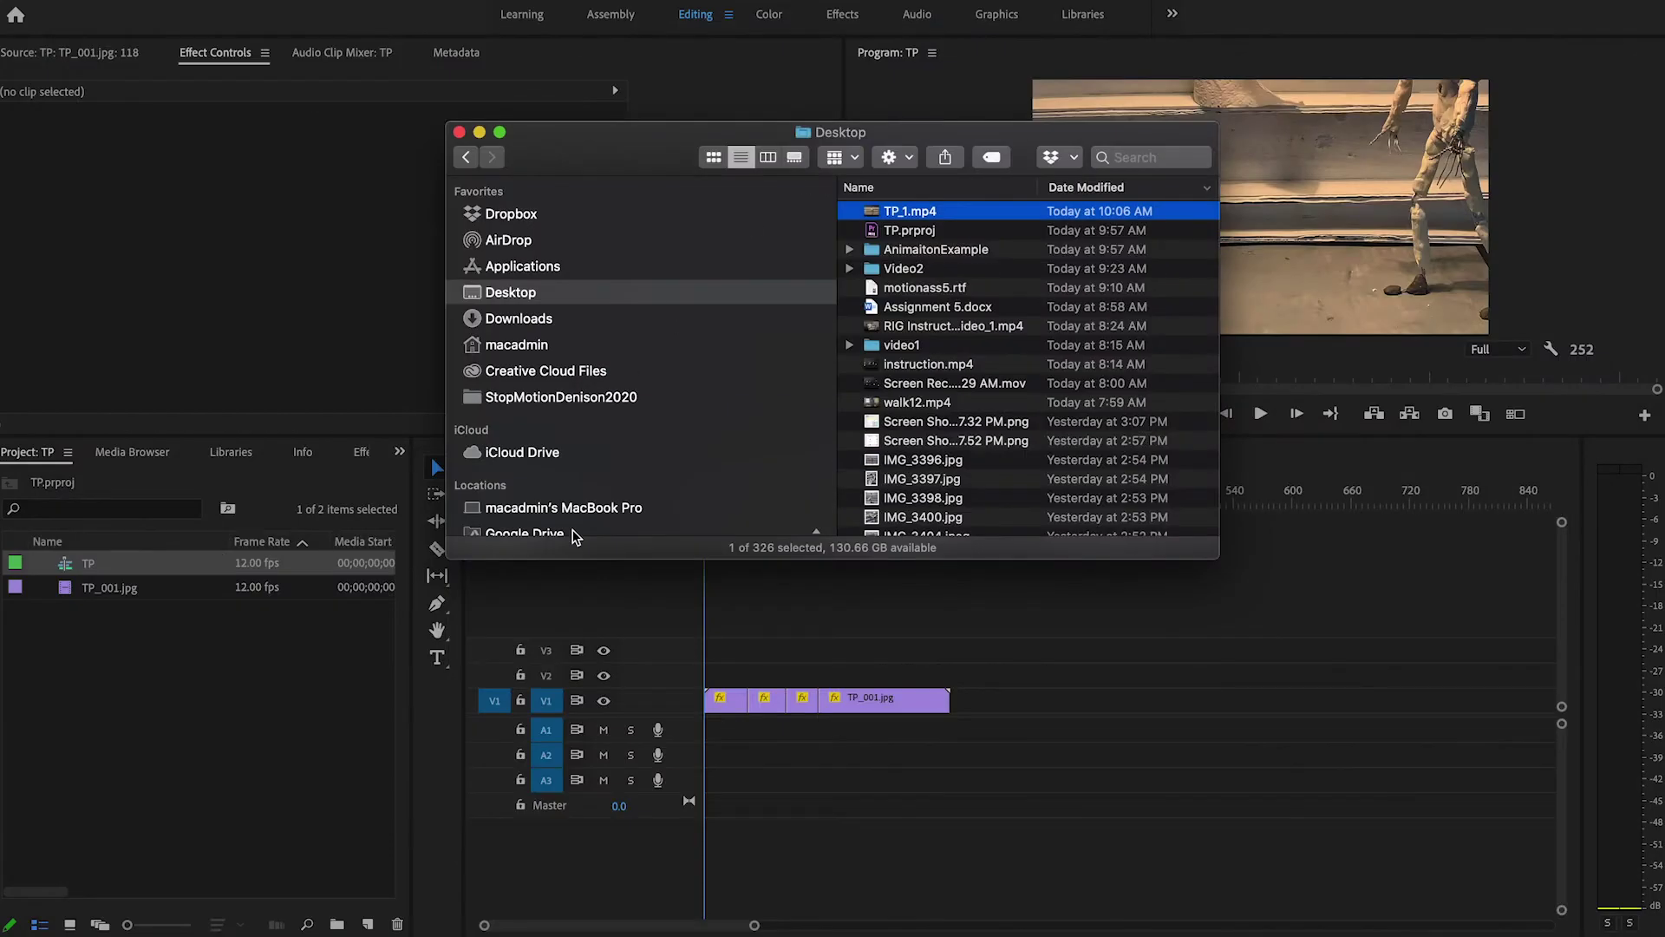